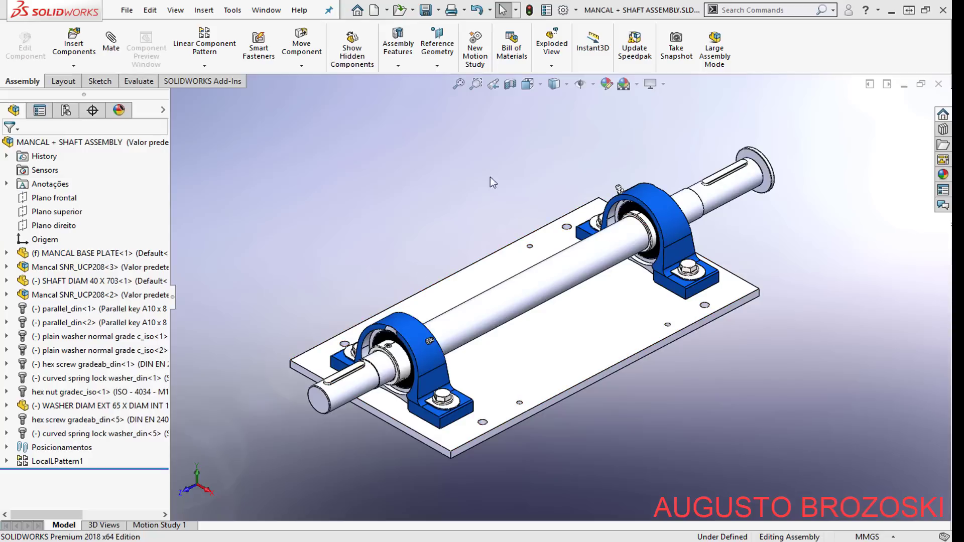
Examine the bearing and shaft assembly from above and the bolts beneath its base plate.
middle_drag(454, 290, 463, 133)
scroll(436, 244, down, 5)
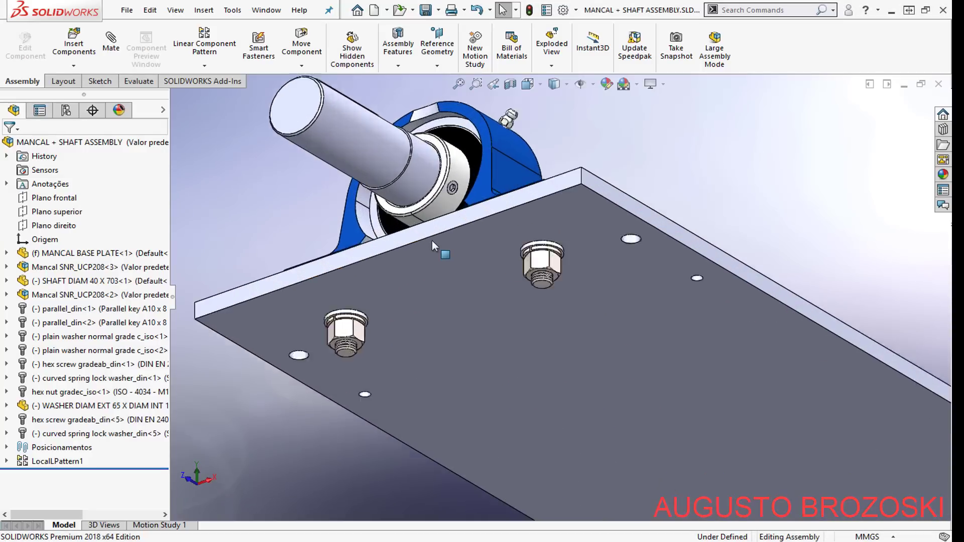
scroll(424, 258, up, 5)
middle_drag(424, 257, 508, 325)
scroll(508, 325, up, 2)
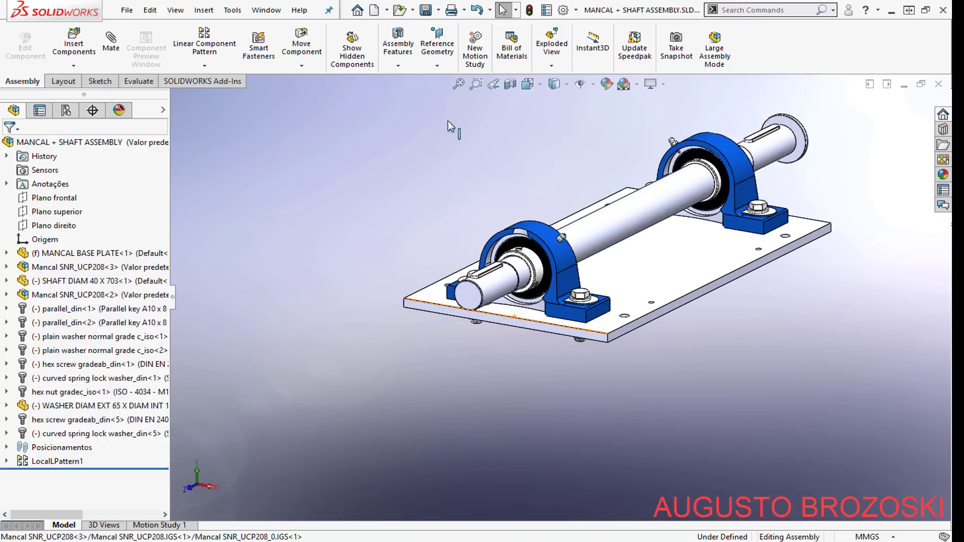
click(266, 10)
click(324, 178)
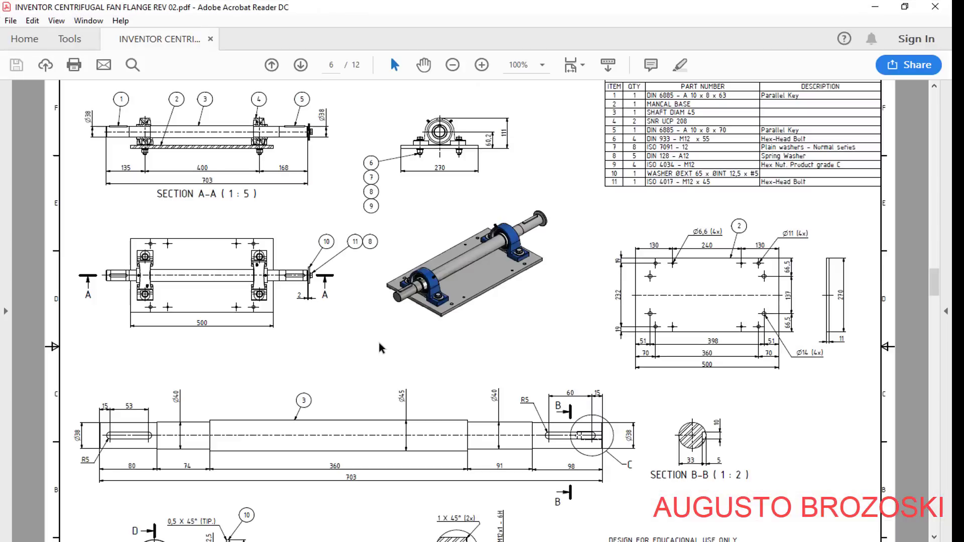
Look back through the centrifugal fan drawings PDF from page 6 to the general assembly on page 1.
scroll(380, 348, up, 15)
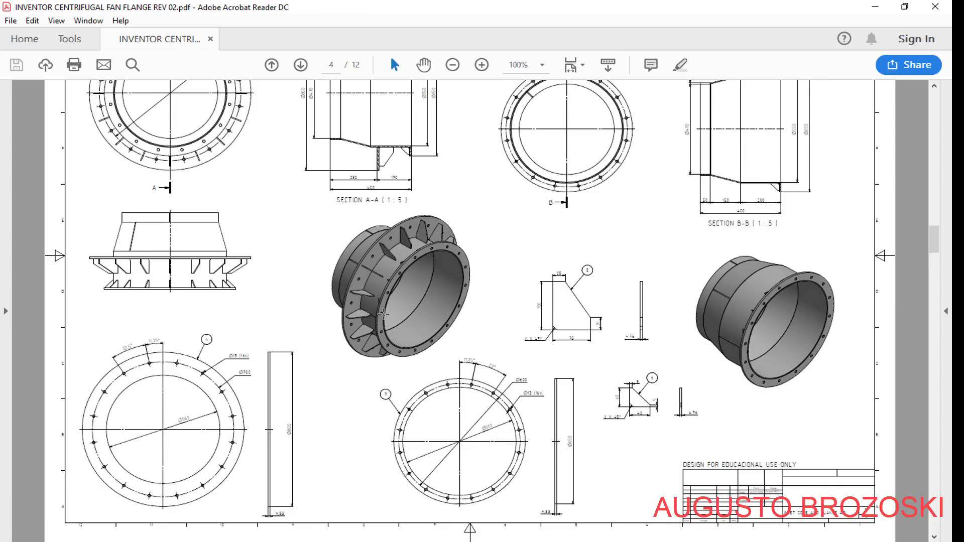
scroll(382, 314, up, 15)
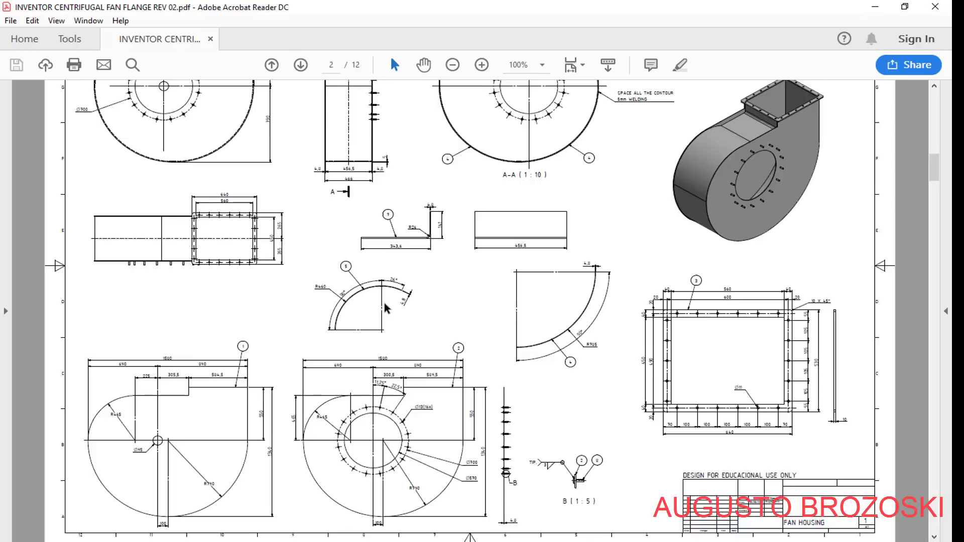
scroll(387, 307, up, 12)
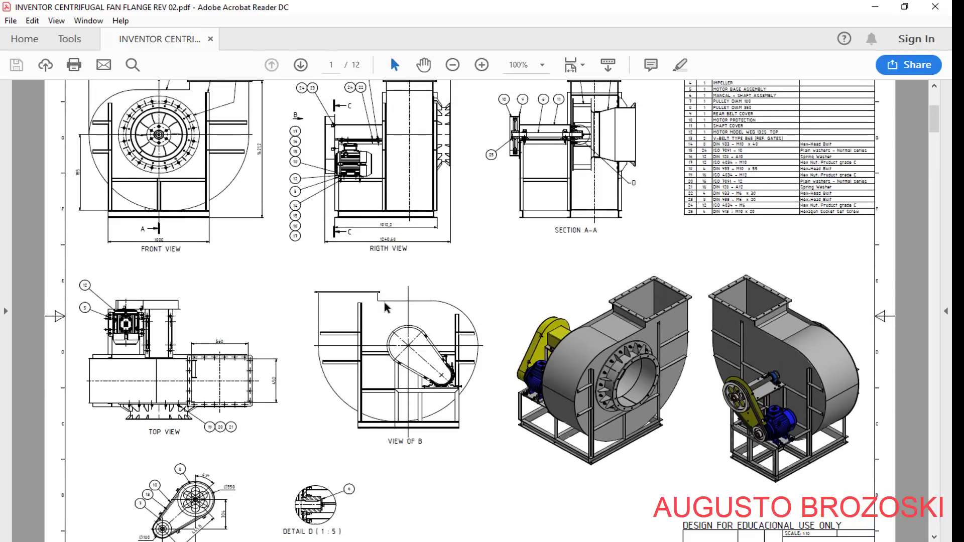
Switch to the browser and review the full description and download links of the SOLIDWORKS CENTRIFUGAL FAN 05 - 10 video.
click(390, 541)
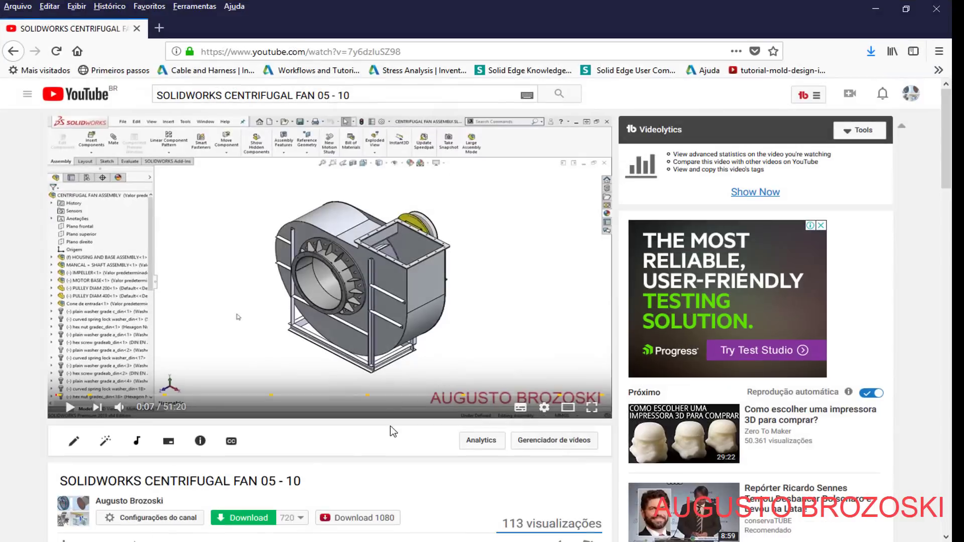
scroll(307, 432, down, 2)
scroll(291, 430, down, 4)
scroll(281, 383, up, 5)
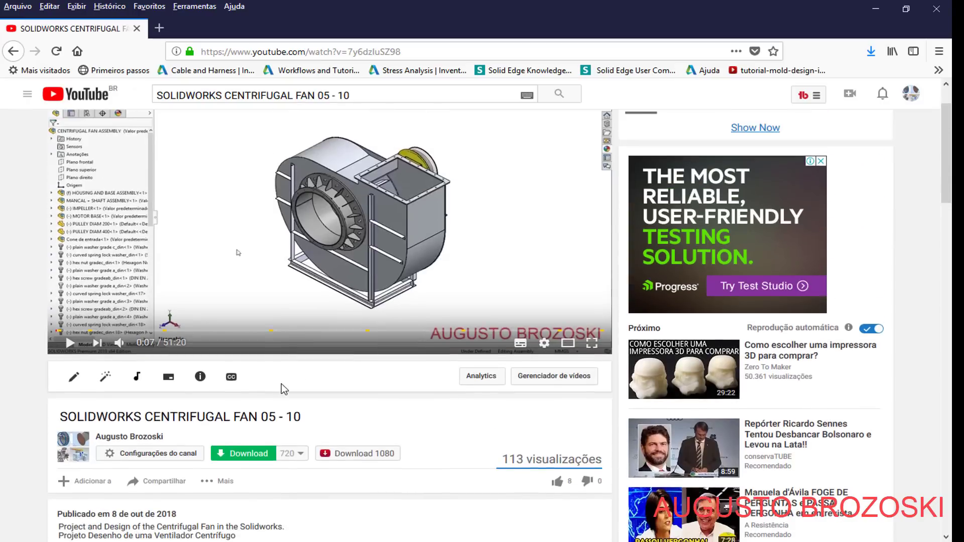
scroll(267, 297, down, 4)
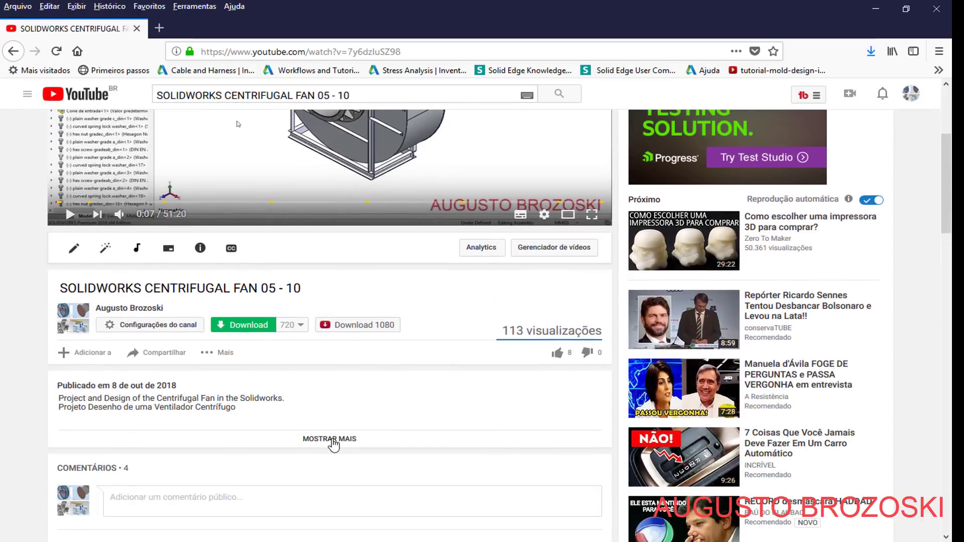
click(332, 441)
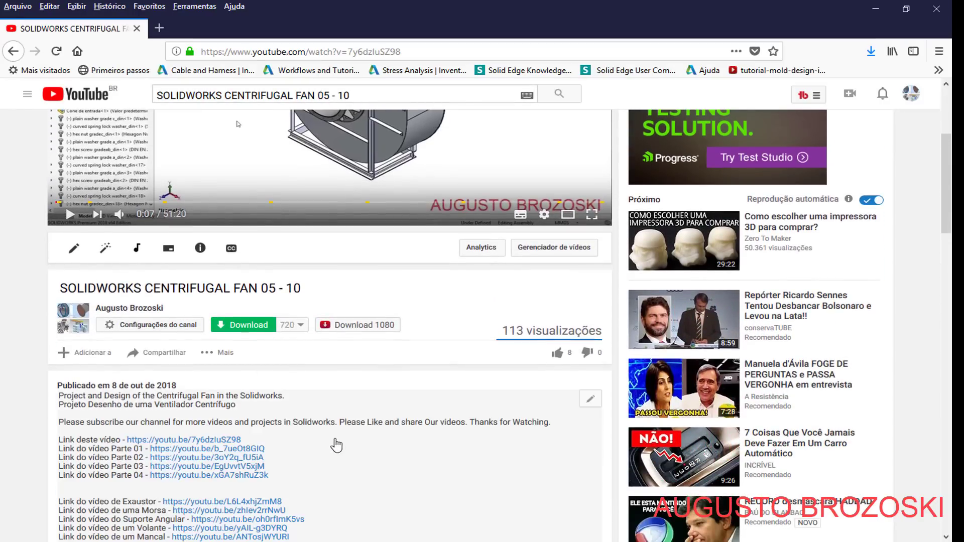
scroll(294, 414, down, 5)
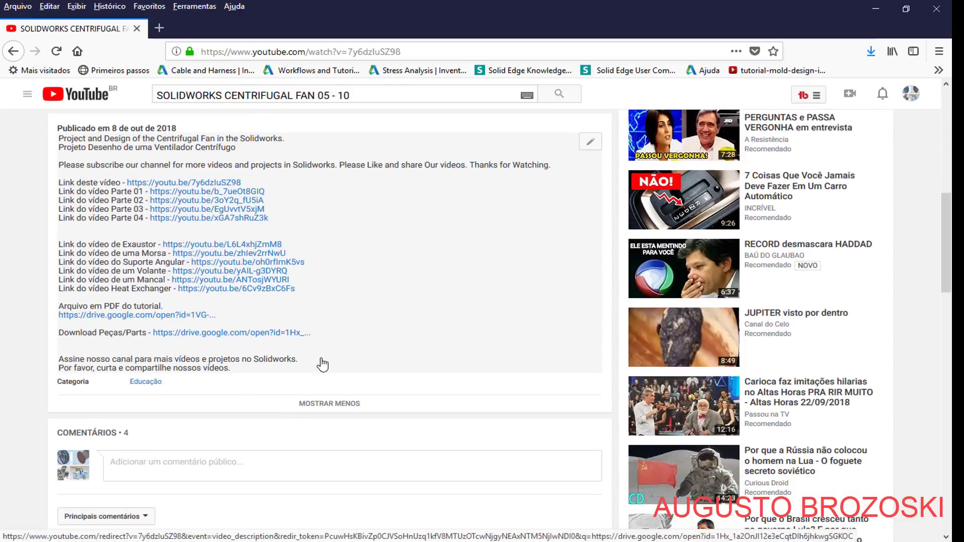
scroll(319, 362, up, 8)
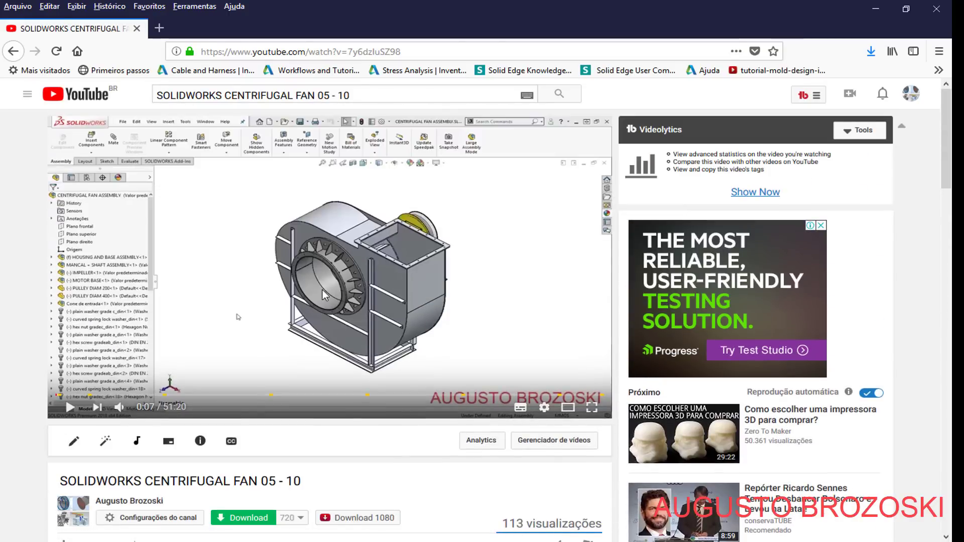
scroll(320, 297, down, 10)
scroll(291, 322, up, 4)
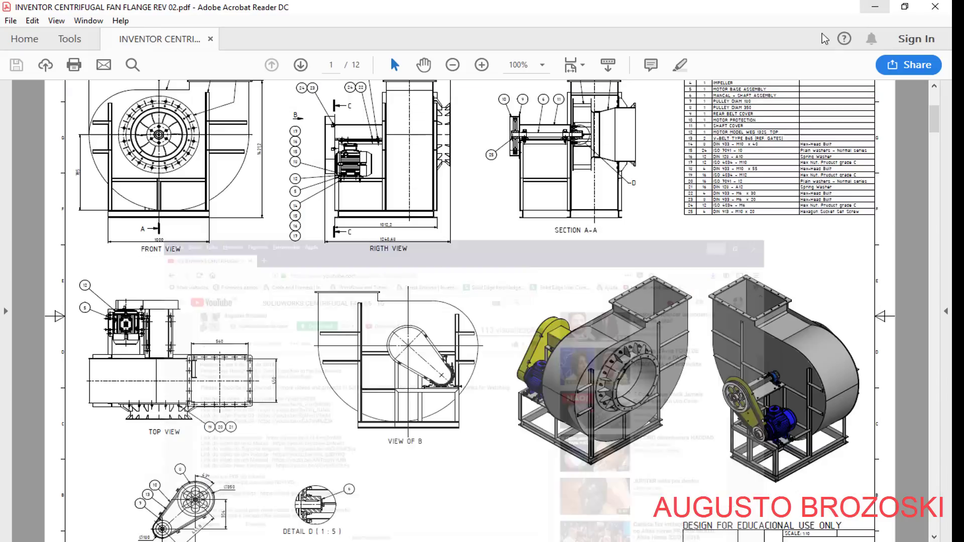
Minimize the browser and both PDF windows to return to the SOLIDWORKS bearing and shaft assembly.
click(875, 8)
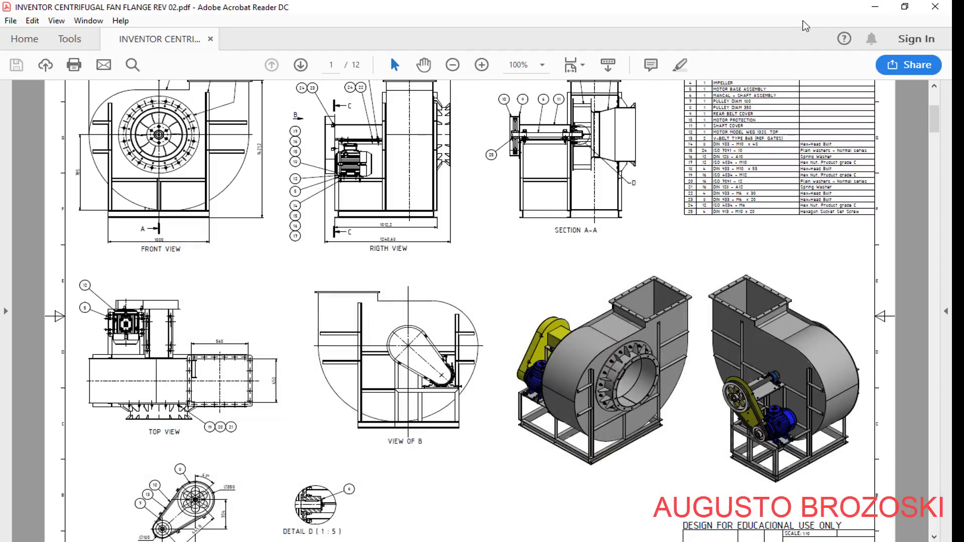
click(876, 7)
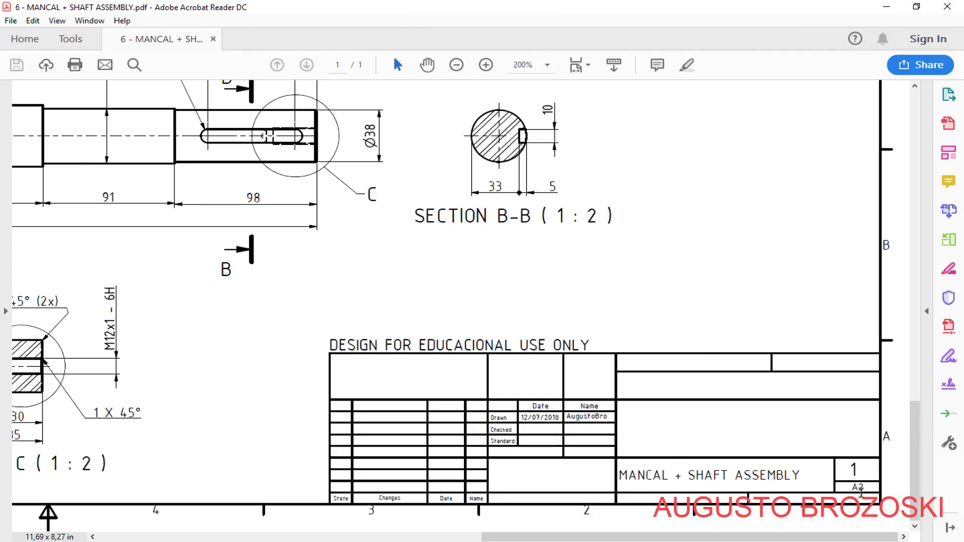
click(886, 7)
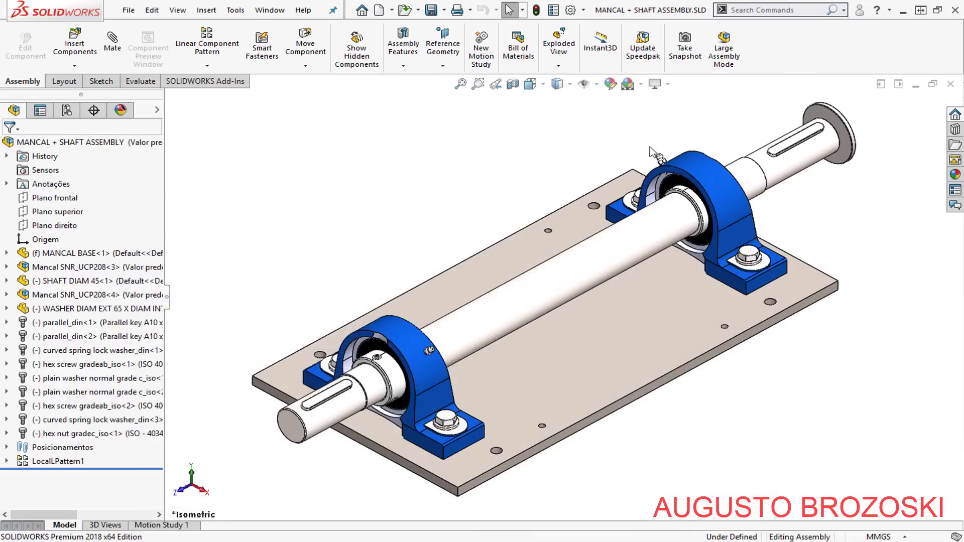
Create a new drawing on a standard A2 (ISO) sheet and leave the Model View command without placing a view.
click(362, 10)
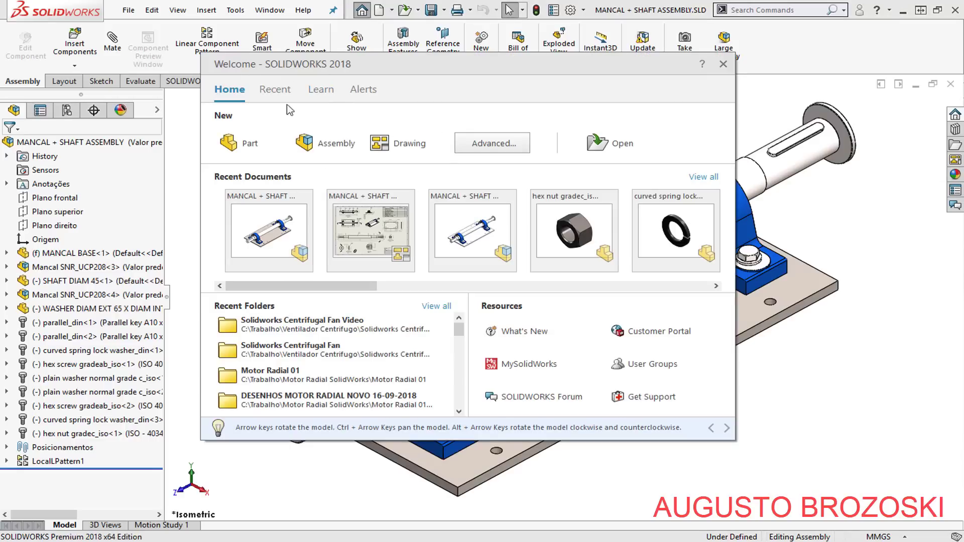
click(409, 148)
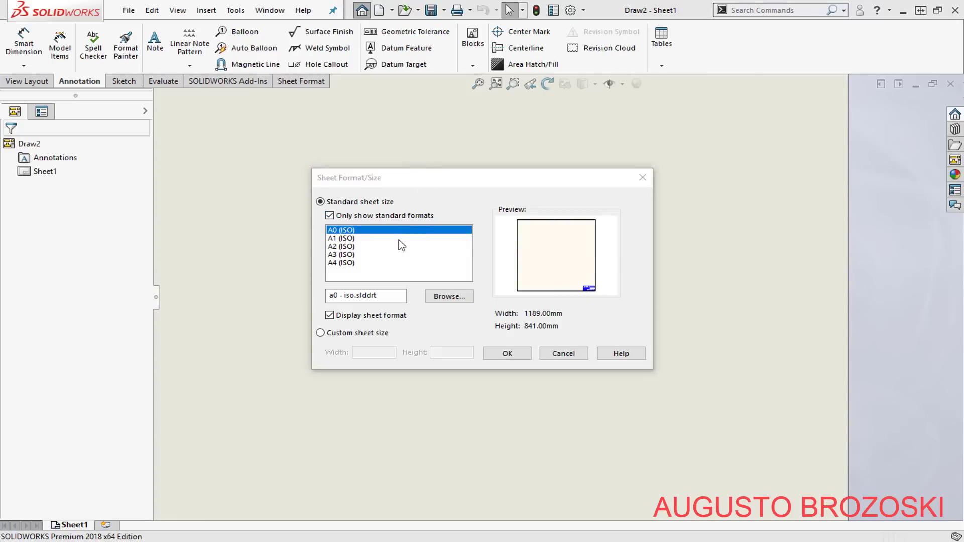
click(341, 247)
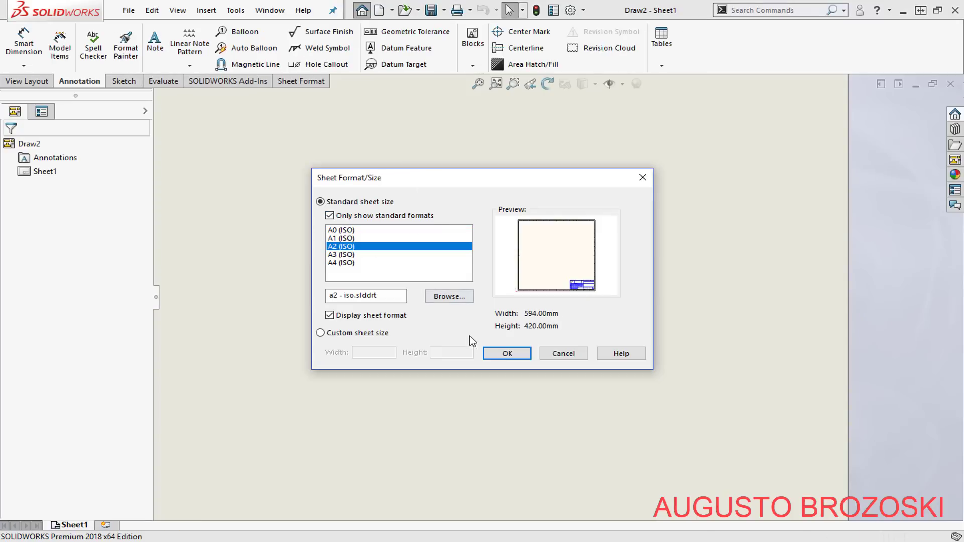
click(506, 353)
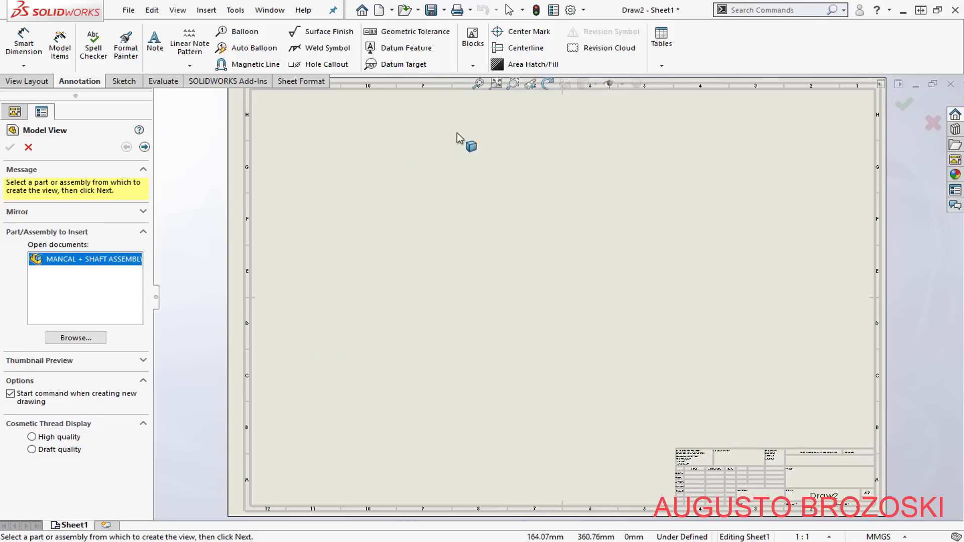
scroll(828, 482, down, 5)
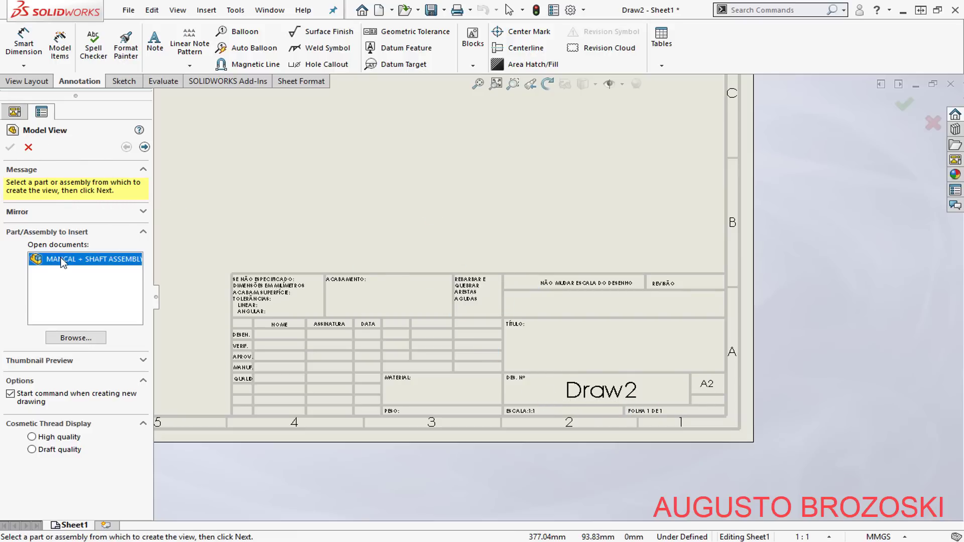
click(496, 85)
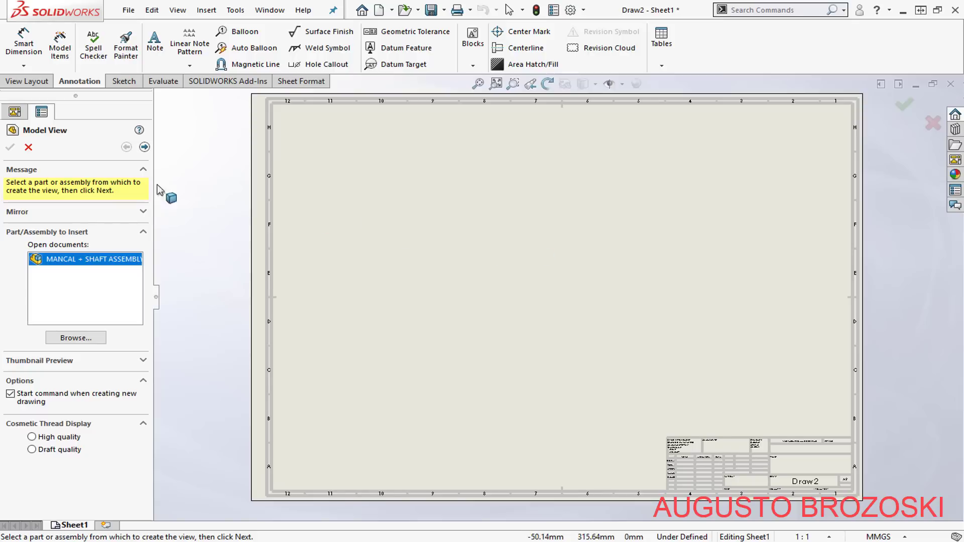
click(29, 147)
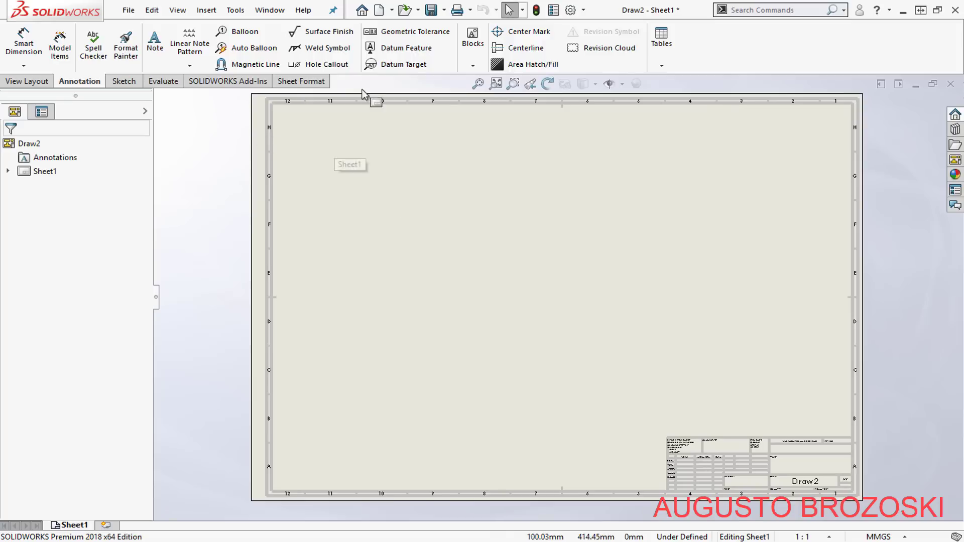
Save the drawing as MANCAL + SHAFT ASSEMBLY in the Solidworks Centrifugal Fan Video folder.
click(432, 10)
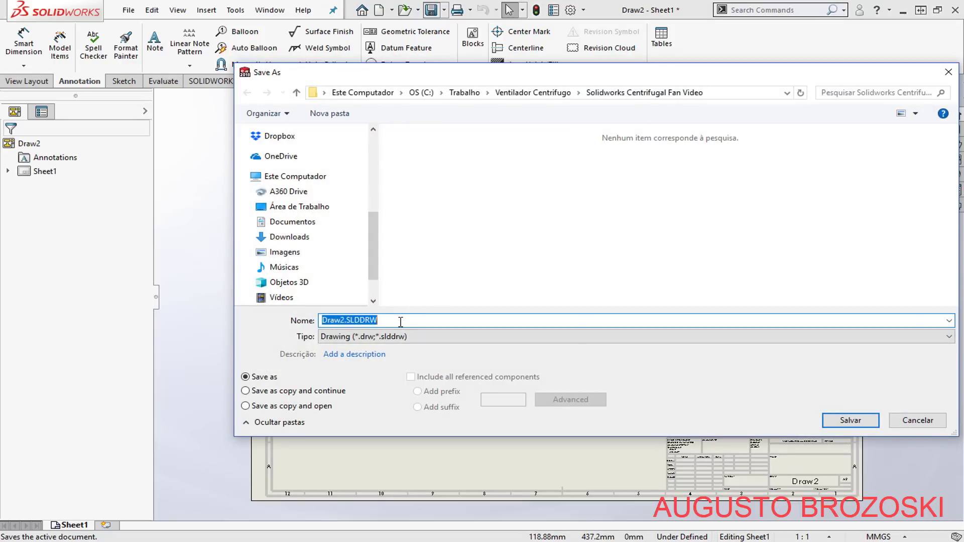
text(MANCAL)
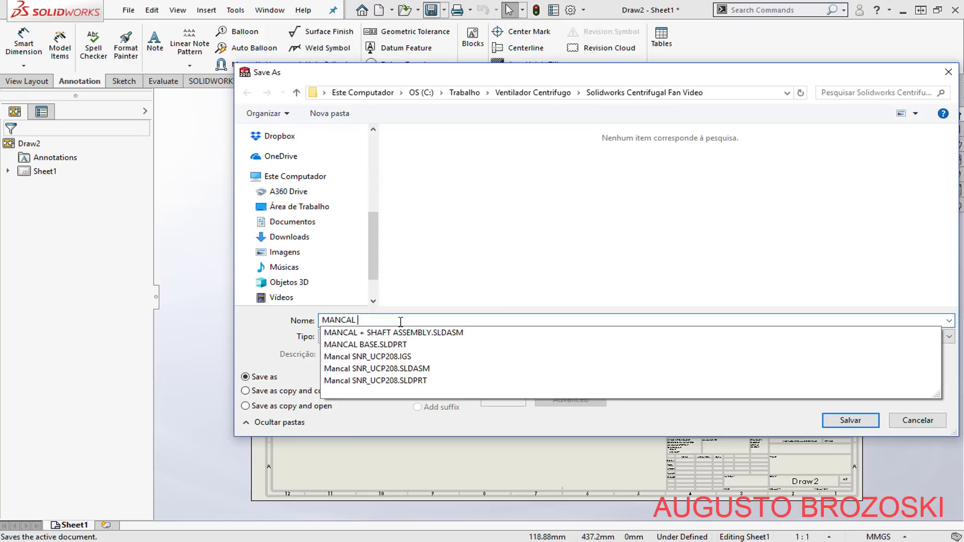
text( + SHAFT ASSEMBLY)
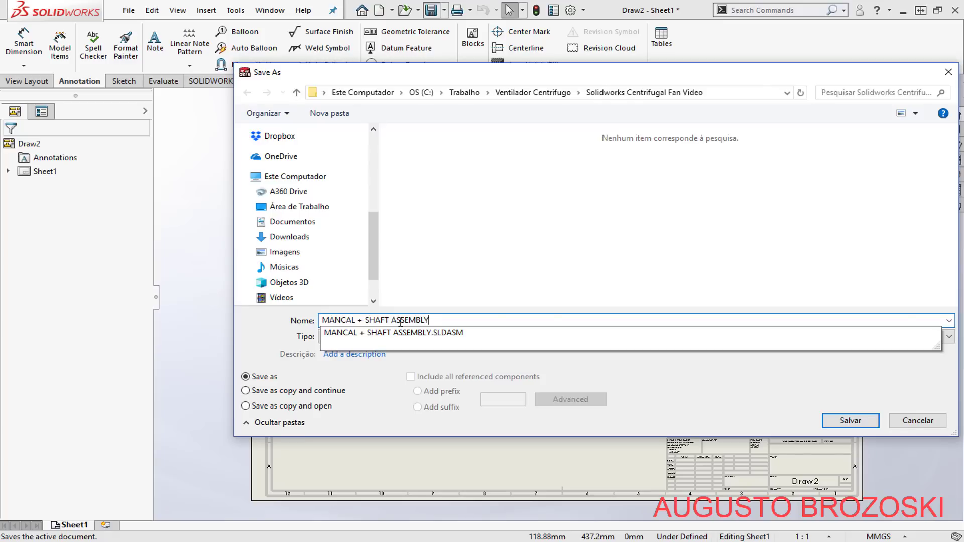
click(840, 416)
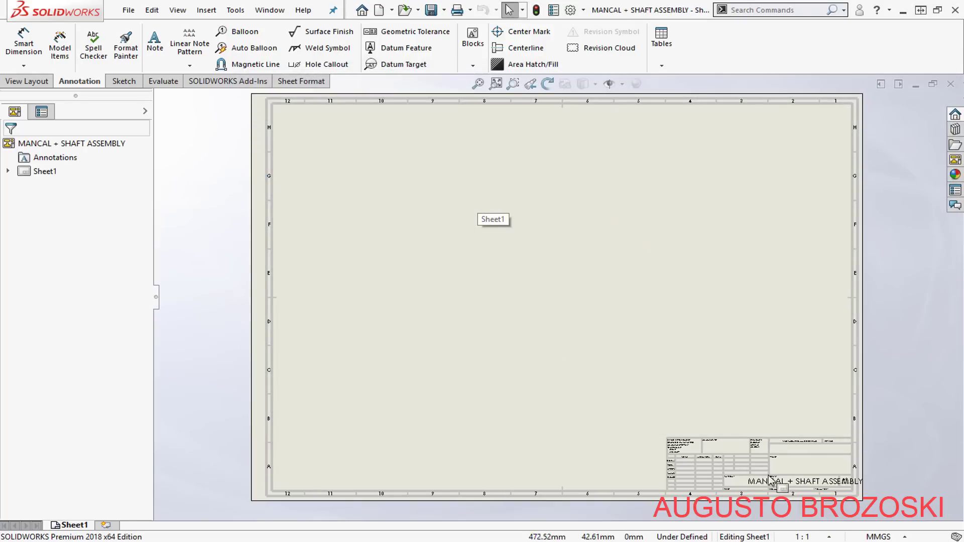
Open Sheet1's sheet format for editing to work on the title block.
scroll(832, 502, down, 1)
scroll(752, 460, down, 2)
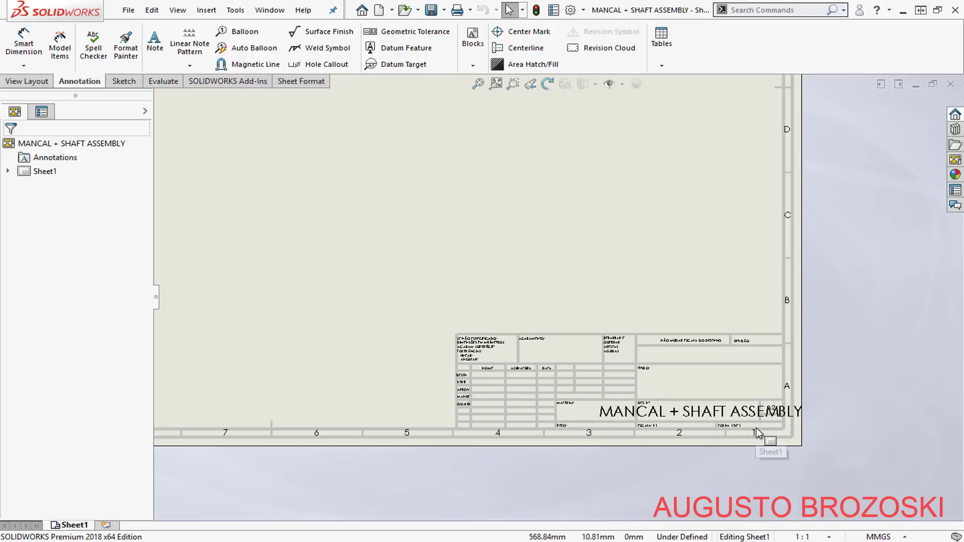
scroll(725, 434, down, 2)
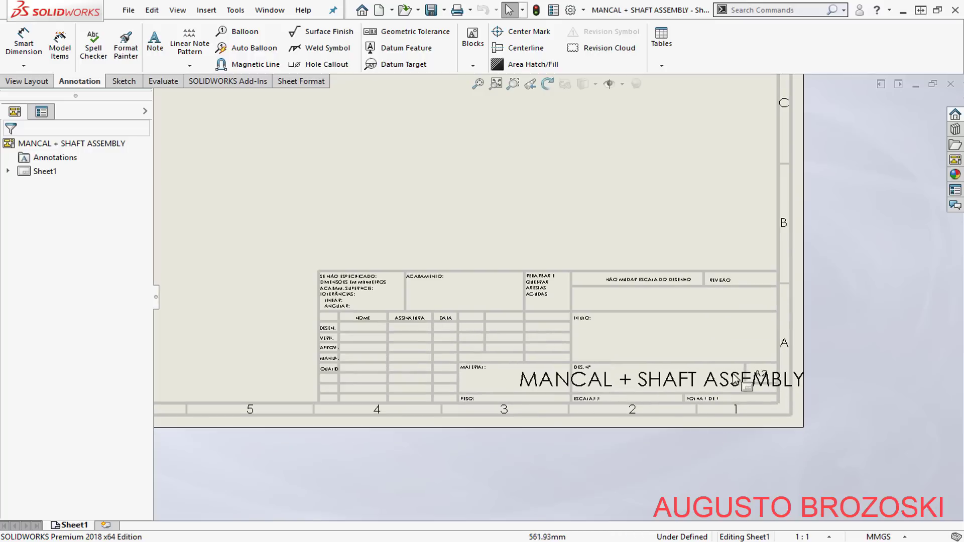
right_click(607, 176)
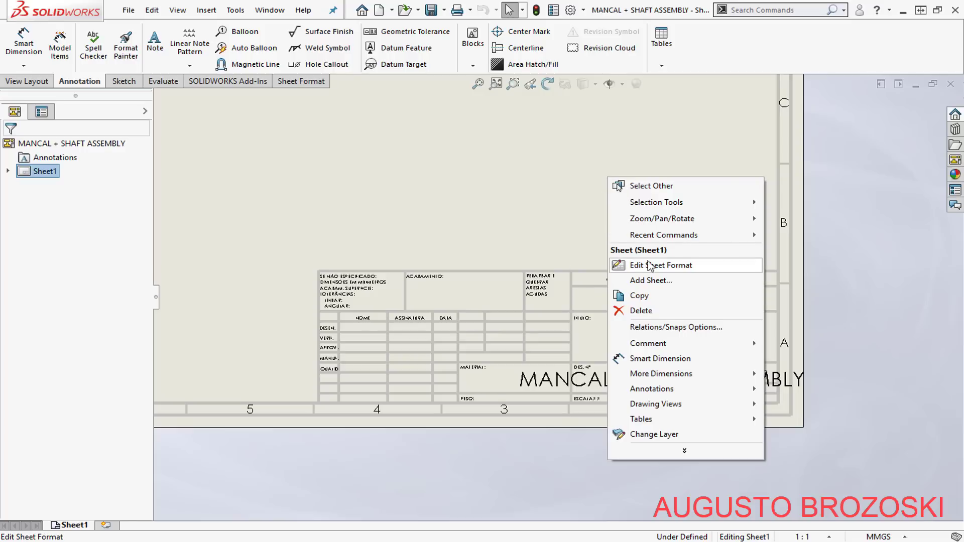
click(679, 267)
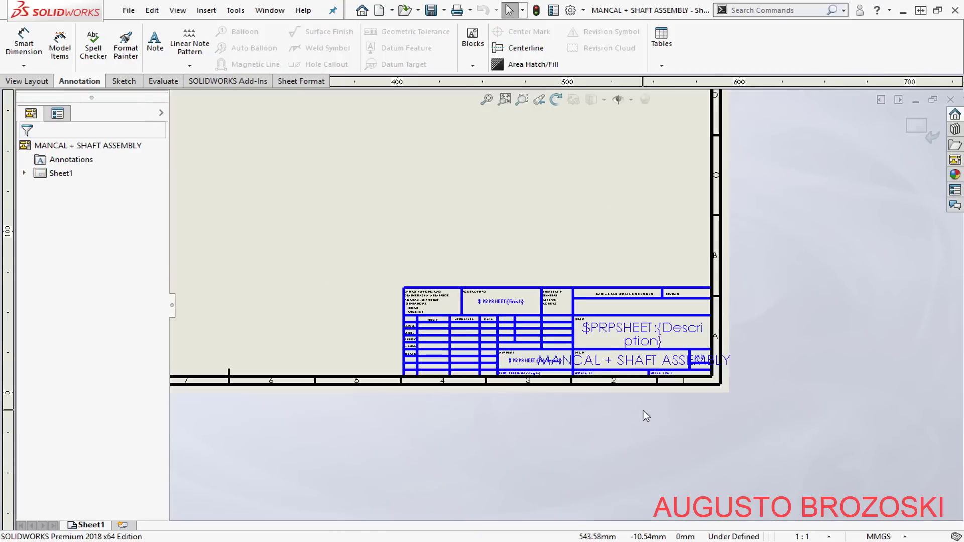
Set the drawing number note in the title block to font size 14 and centre it within the DES. Nº cell.
scroll(643, 411, up, 6)
scroll(566, 300, down, 2)
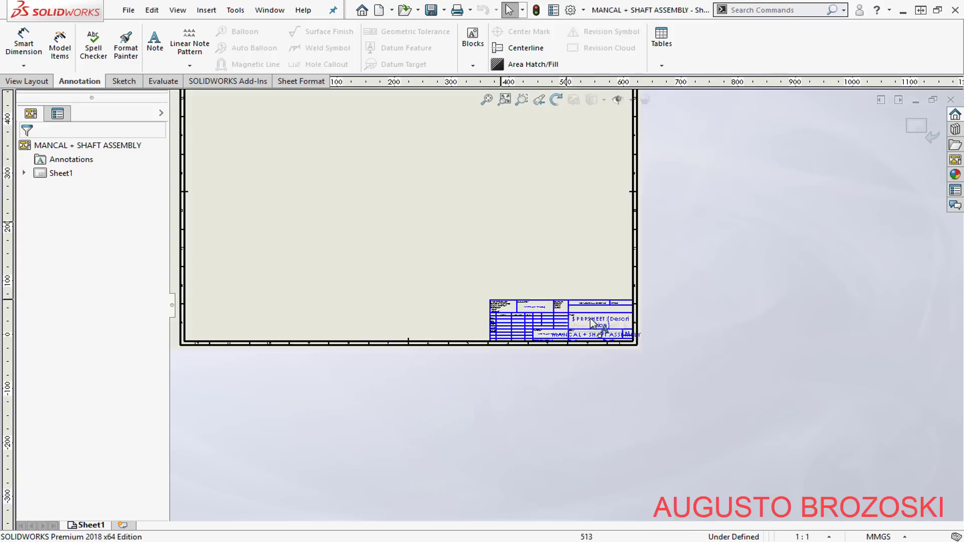
scroll(591, 323, down, 10)
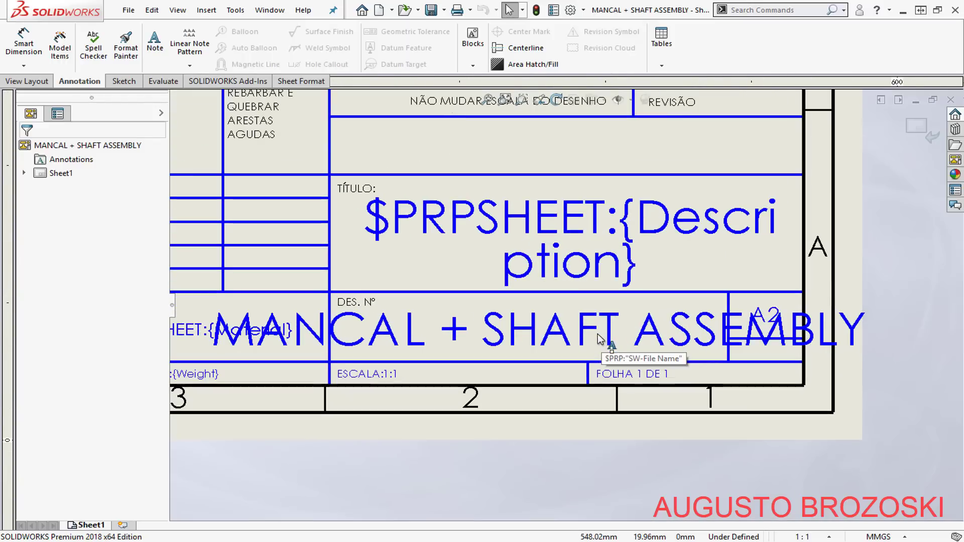
click(585, 334)
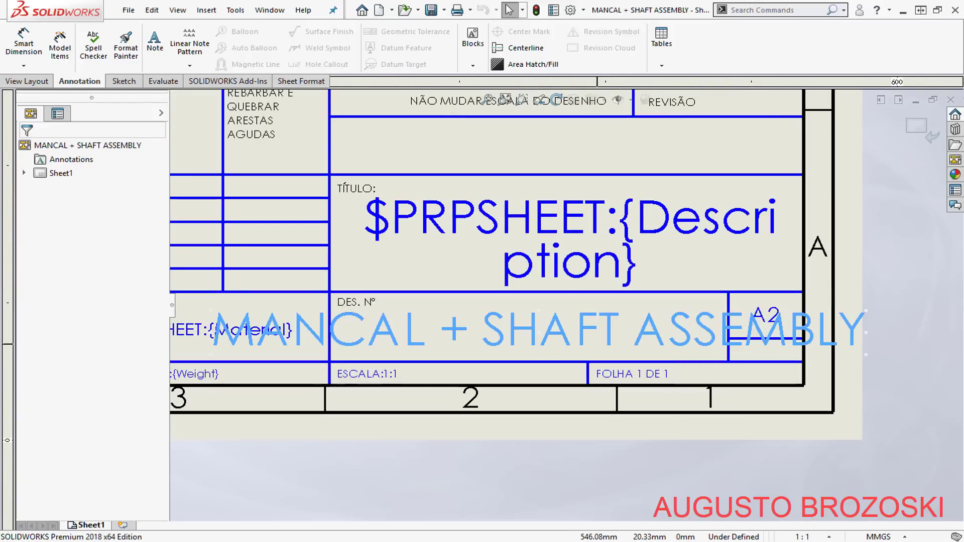
double_click(497, 344)
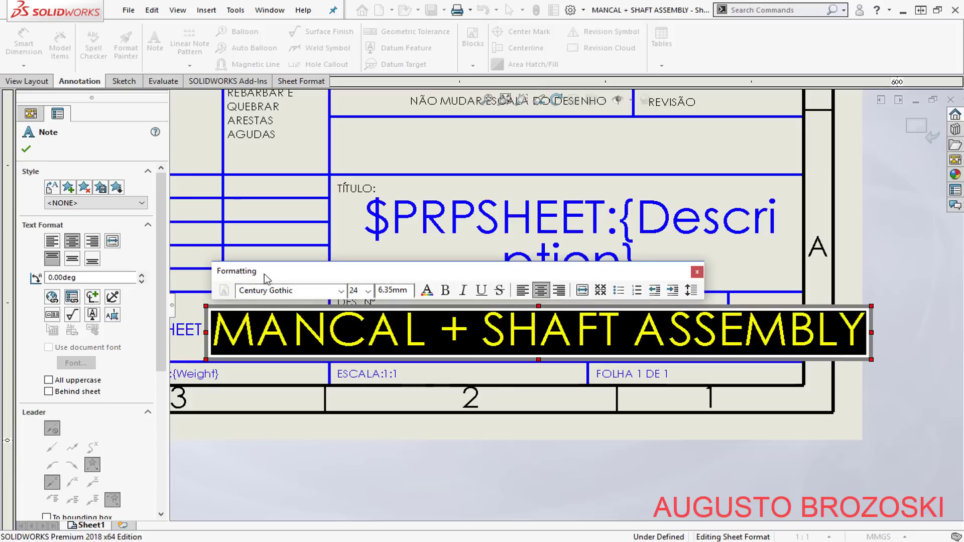
click(368, 292)
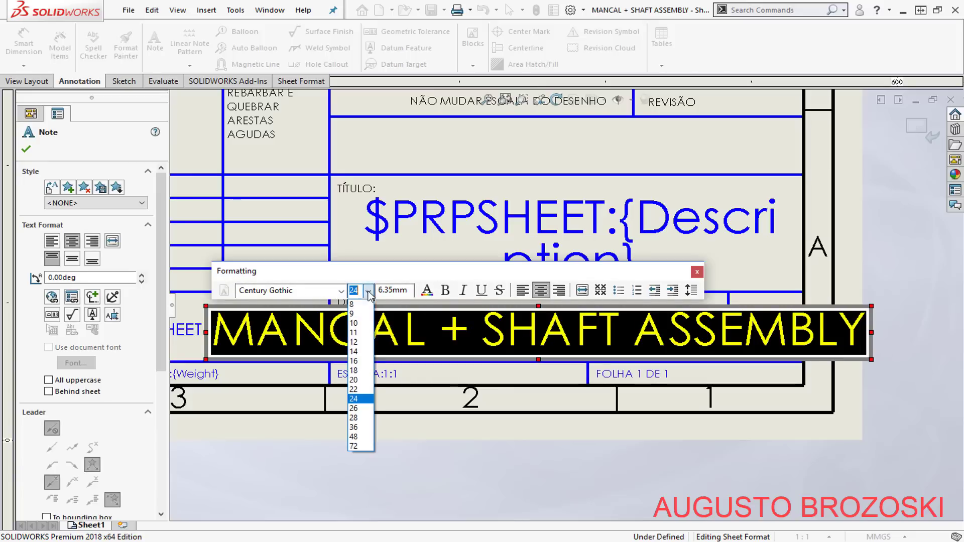
click(363, 353)
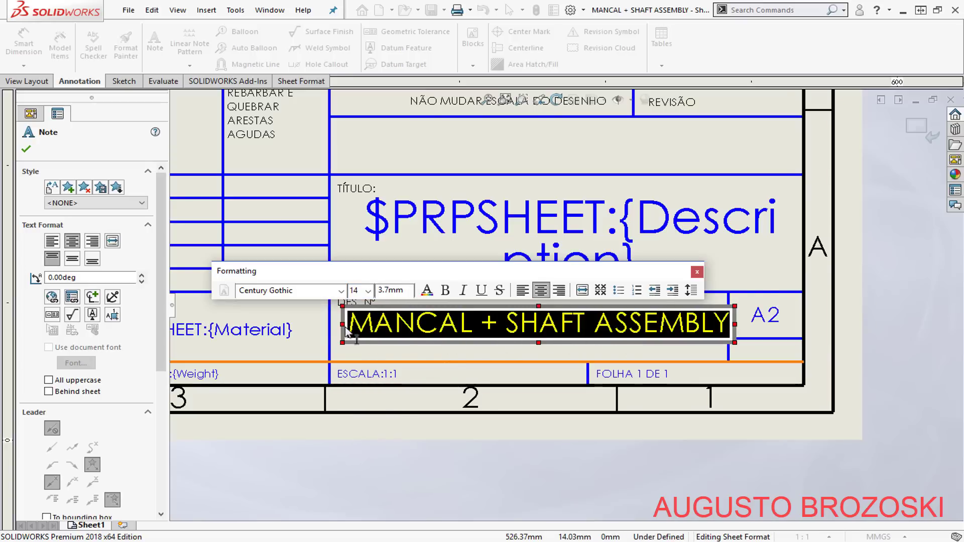
click(578, 351)
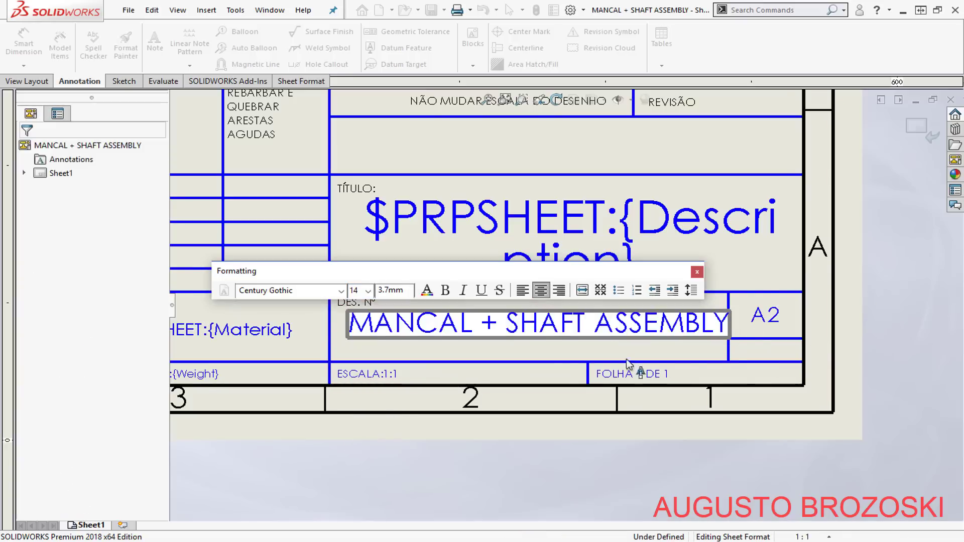
double_click(512, 338)
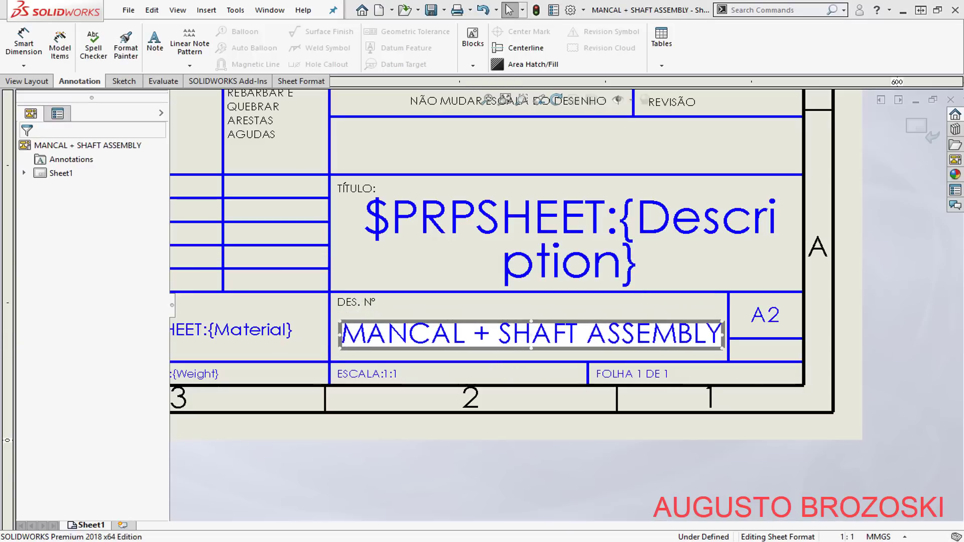
click(461, 454)
Add a note with the drafter's full name to the DESEN. row's NOME cell in the title block.
scroll(624, 408, up, 5)
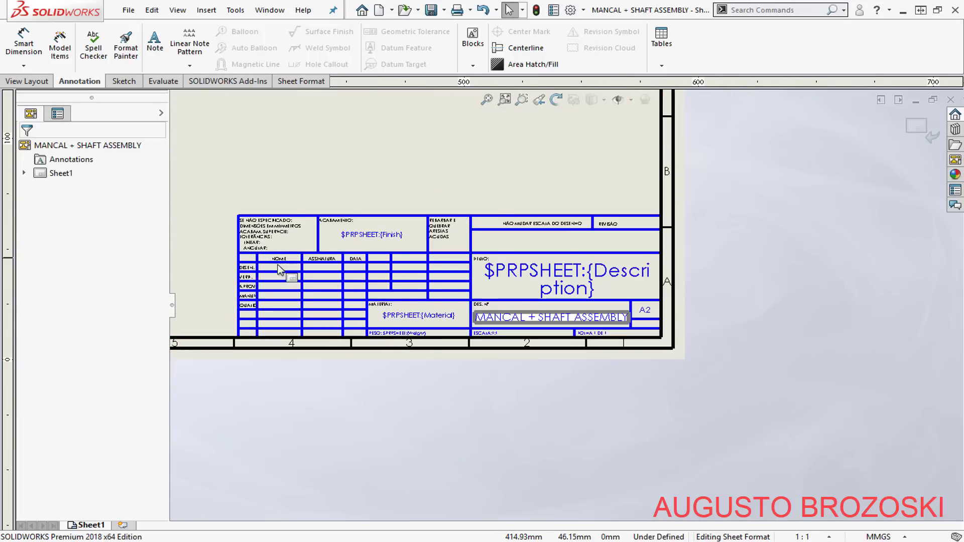
scroll(279, 269, down, 5)
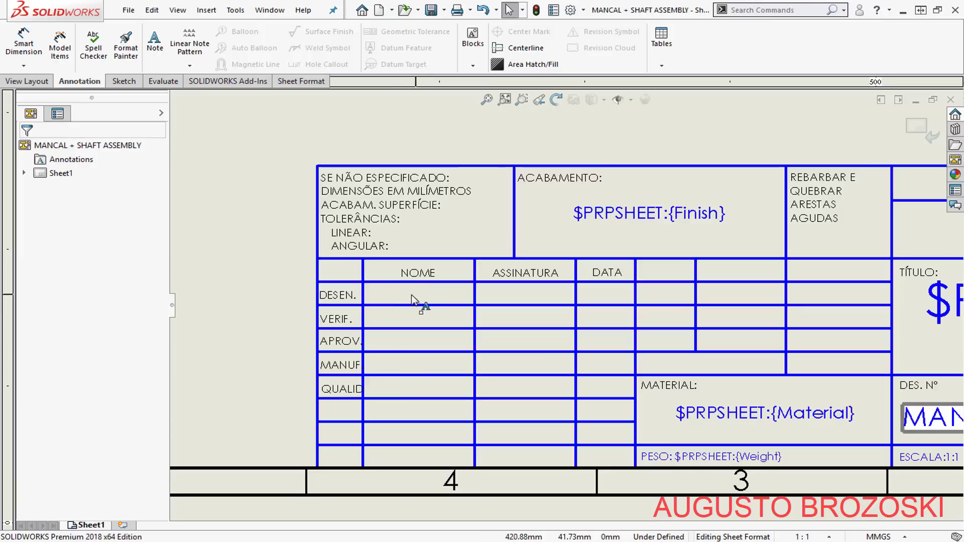
click(417, 294)
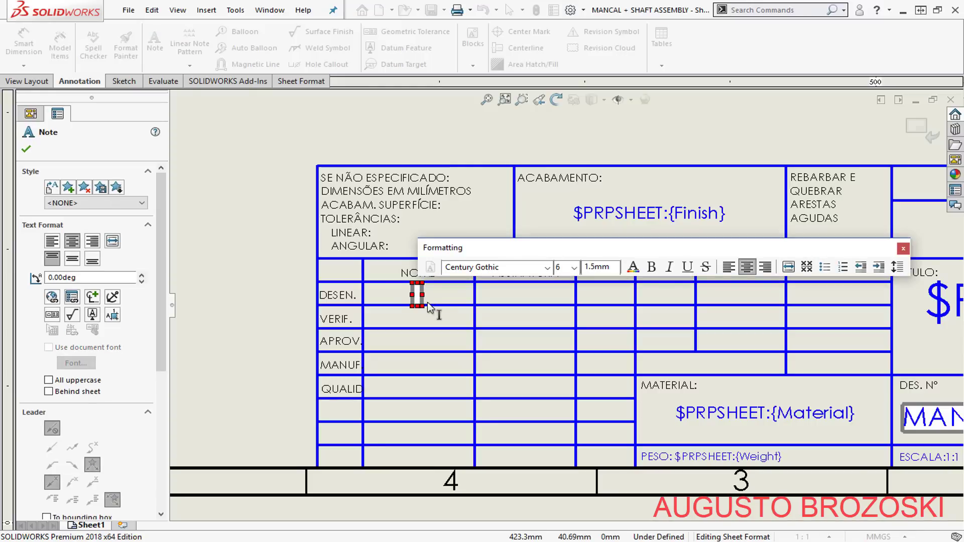
text(AUGUSTO)
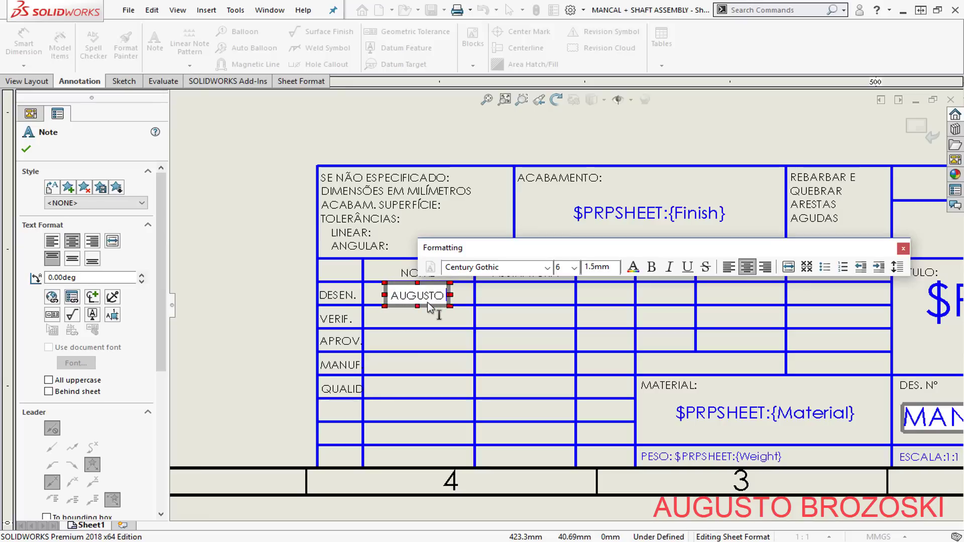
text( BROZOSKI)
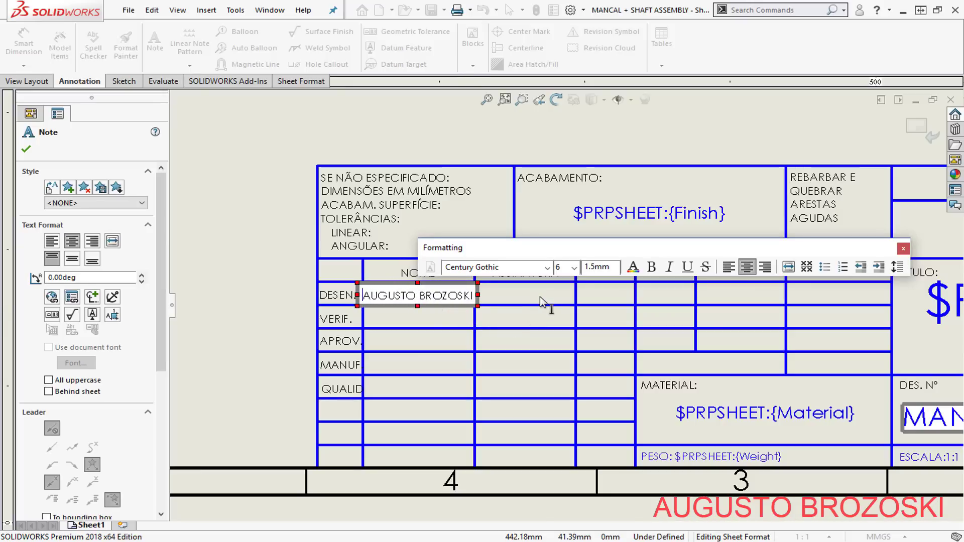
key(Escape)
Set the drafter's name note to font size 5 and centre it within its title block cell.
scroll(452, 299, down, 4)
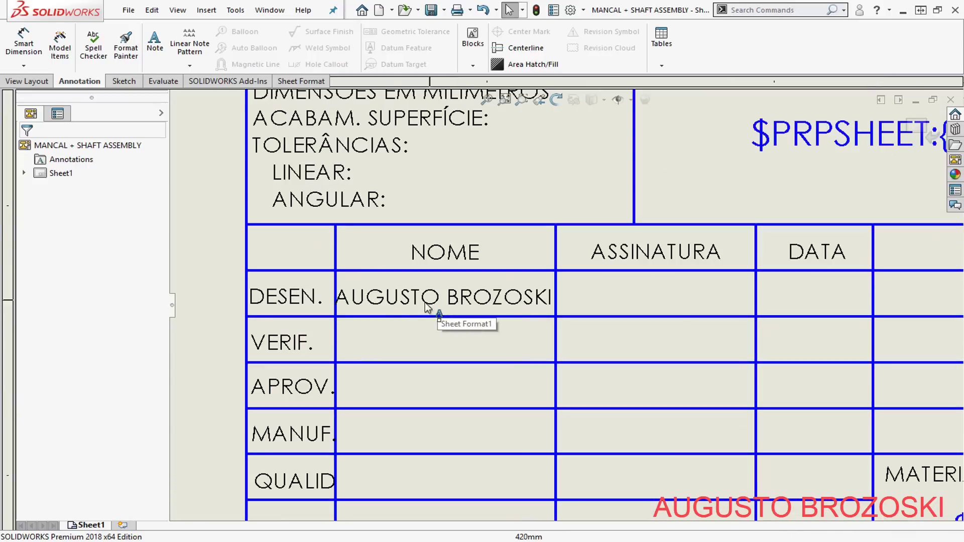
double_click(454, 301)
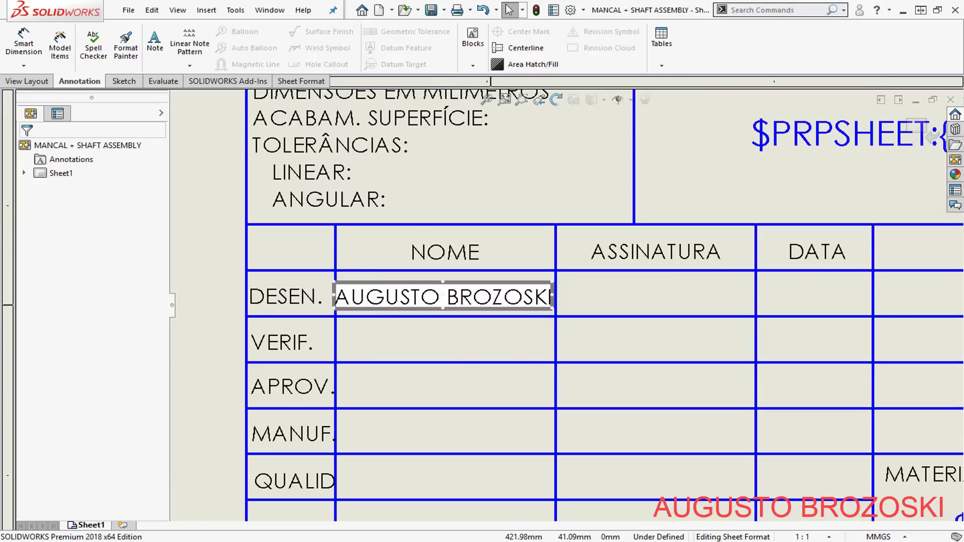
key(ctrl+a)
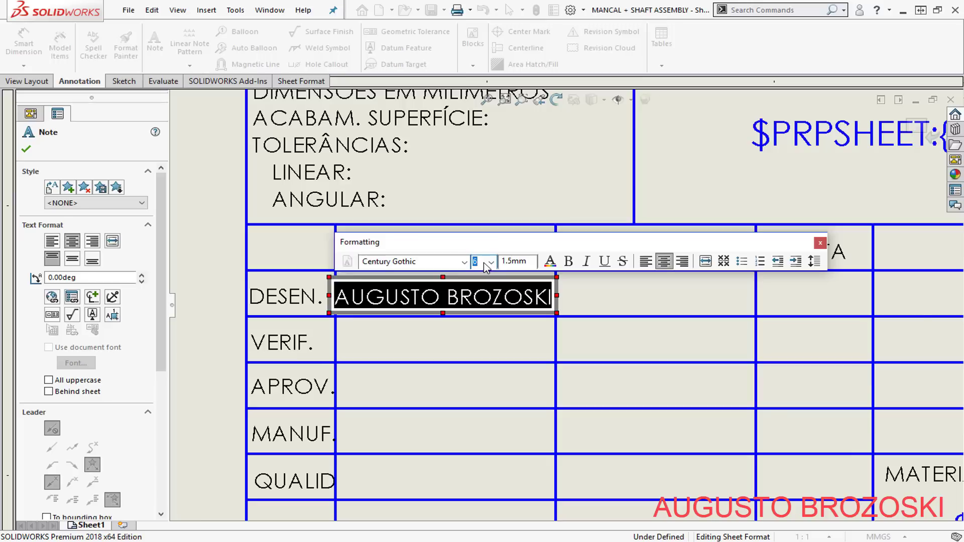
click(483, 263)
text(5)
key(Return)
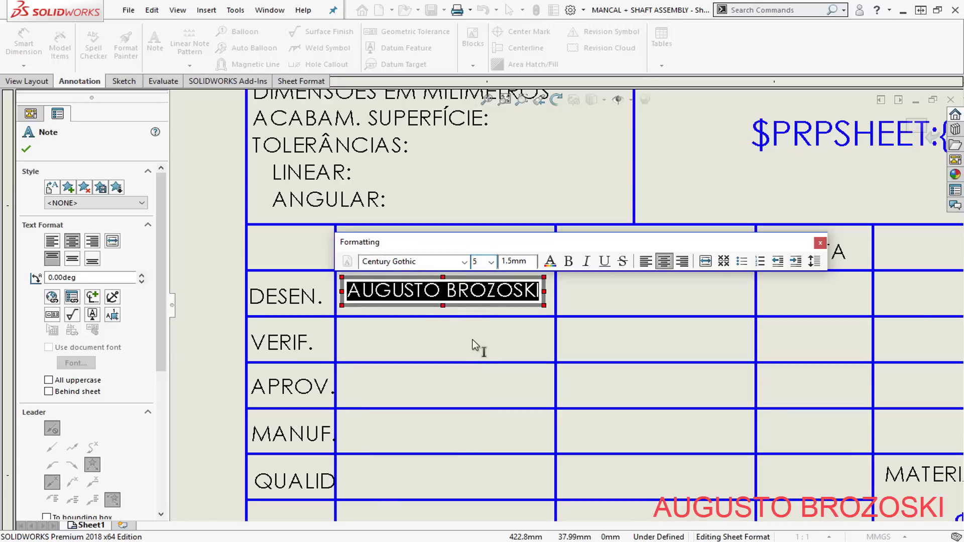
click(463, 345)
scroll(460, 331, down, 3)
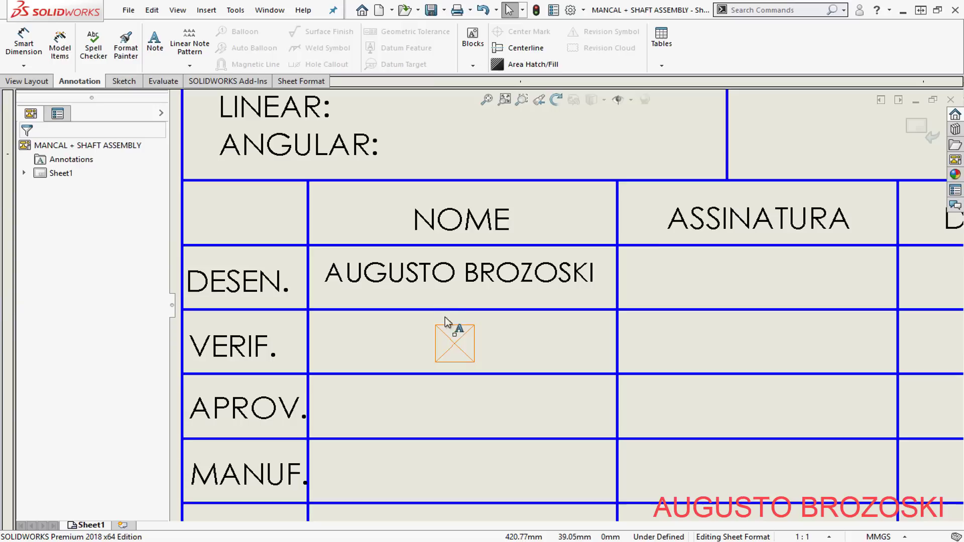
drag(450, 287, 446, 293)
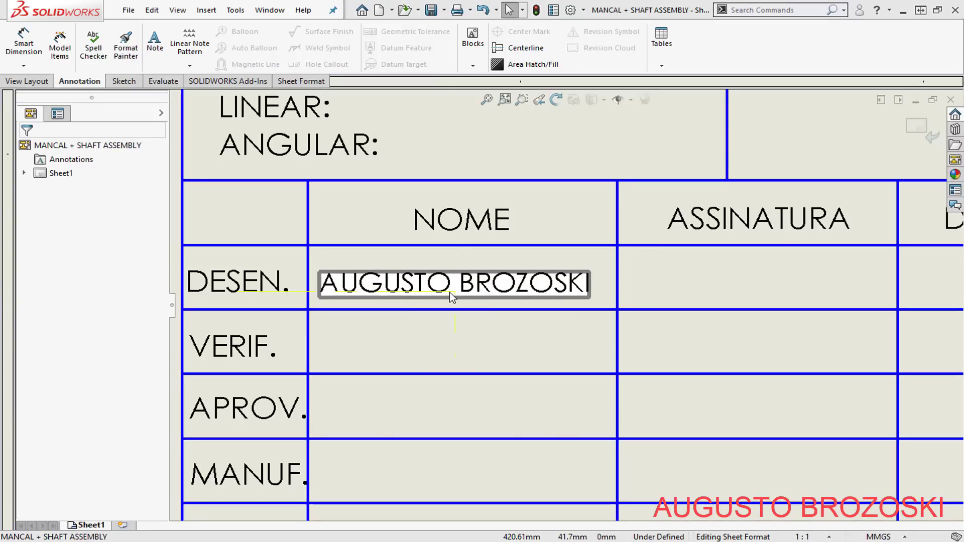
click(495, 337)
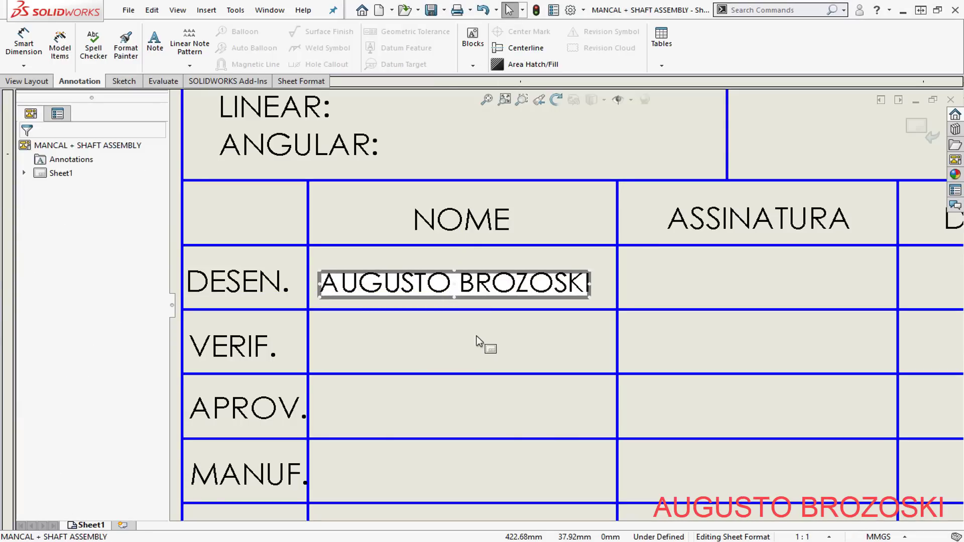
Leave sheet format editing to return to the sheet, fit the whole sheet in view and save the drawing.
scroll(477, 345, up, 5)
scroll(502, 347, up, 2)
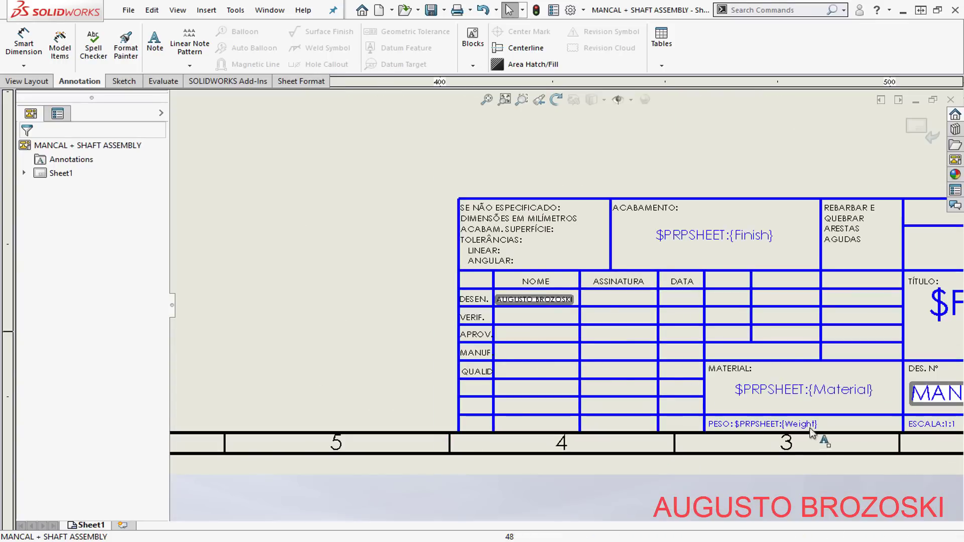
scroll(673, 402, up, 3)
scroll(672, 402, up, 2)
scroll(717, 342, down, 3)
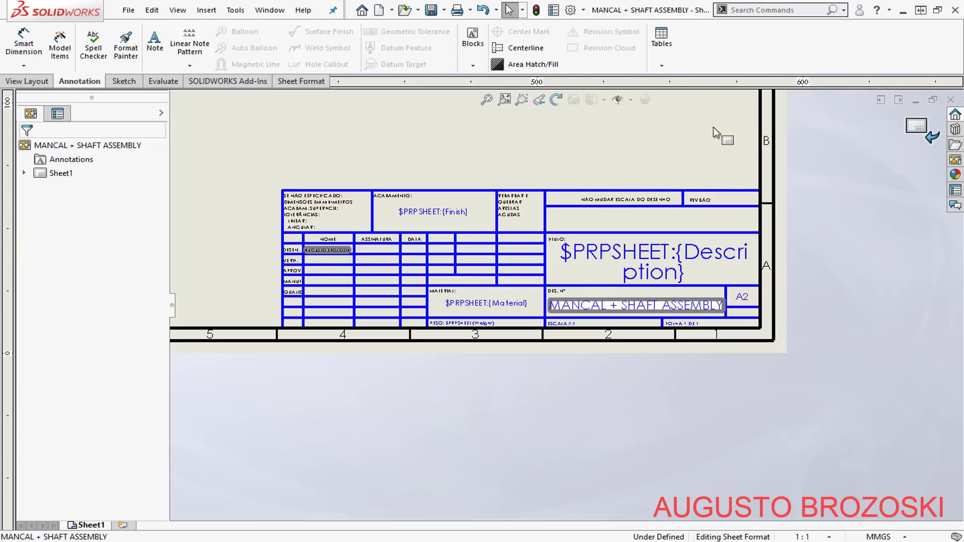
right_click(667, 125)
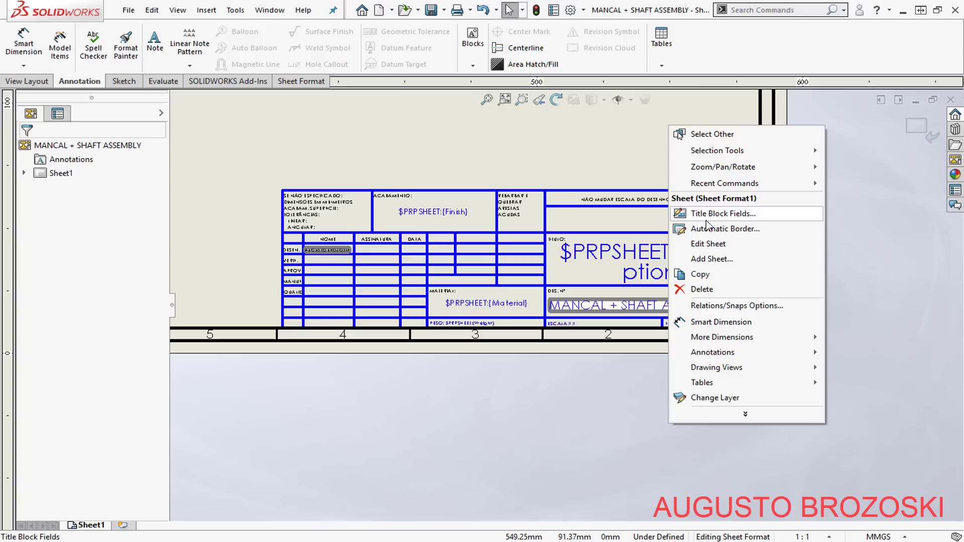
click(722, 248)
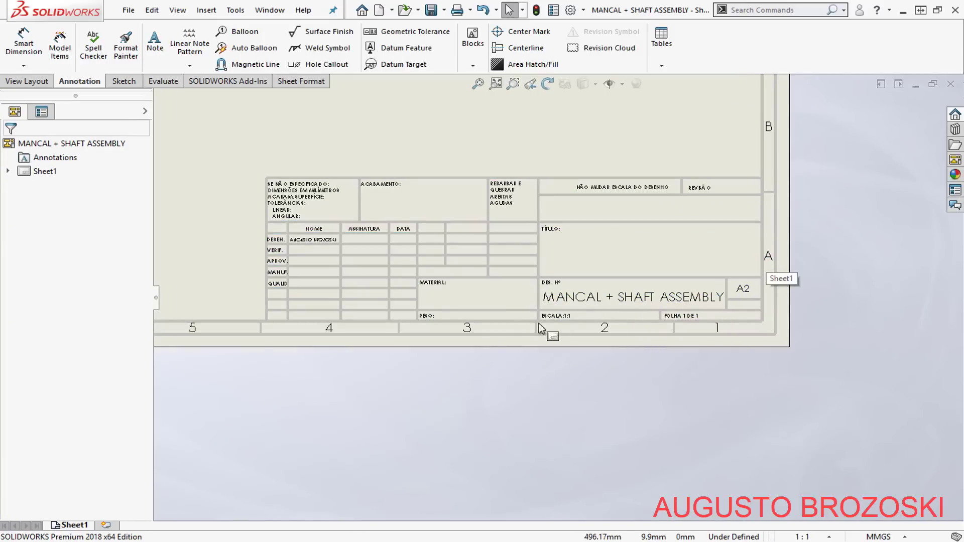
click(496, 83)
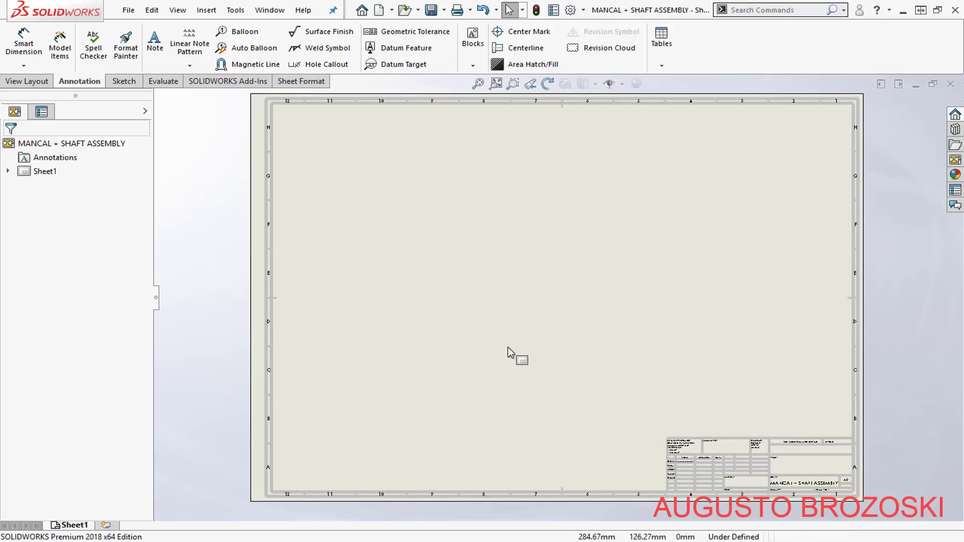
click(431, 10)
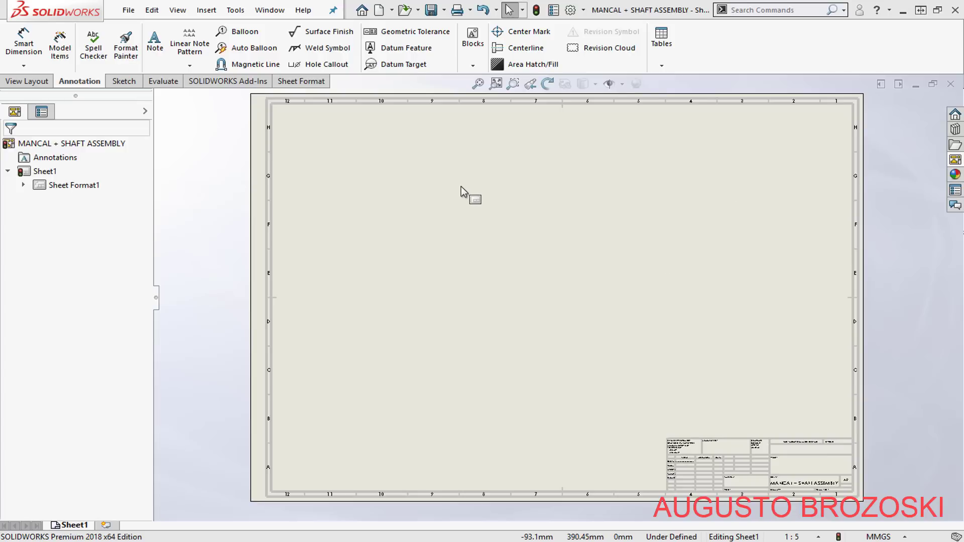
Insert an isometric model view of MANCAL + SHAFT ASSEMBLY in the upper left area of the sheet.
click(35, 82)
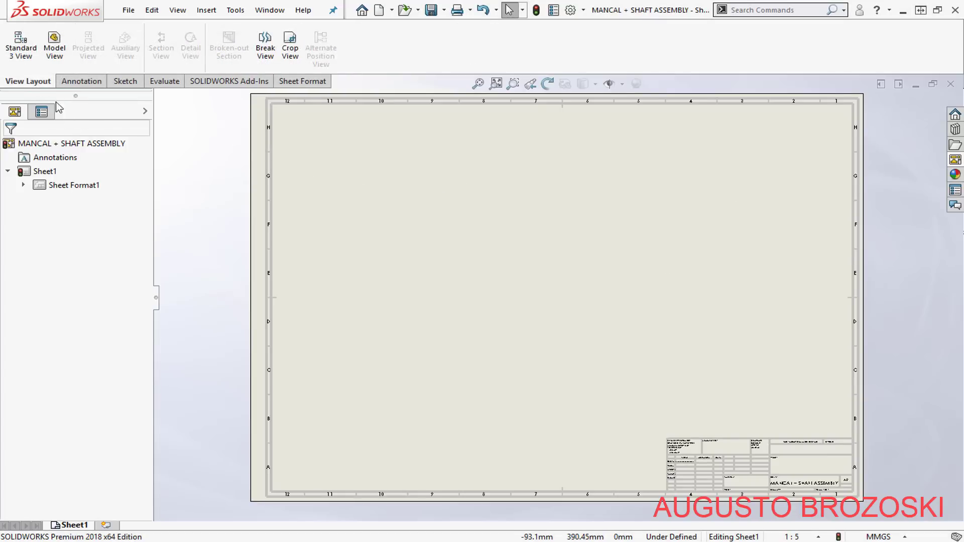
click(54, 46)
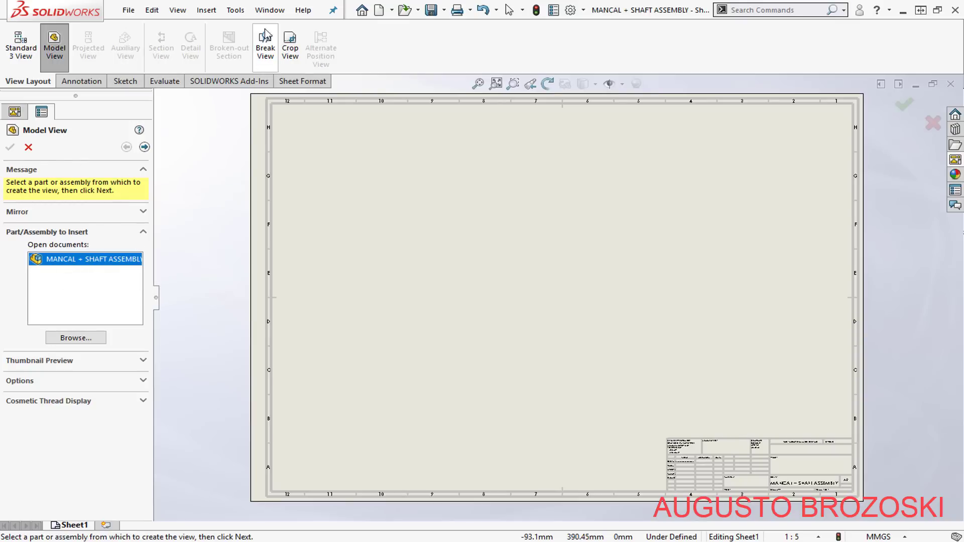
click(270, 11)
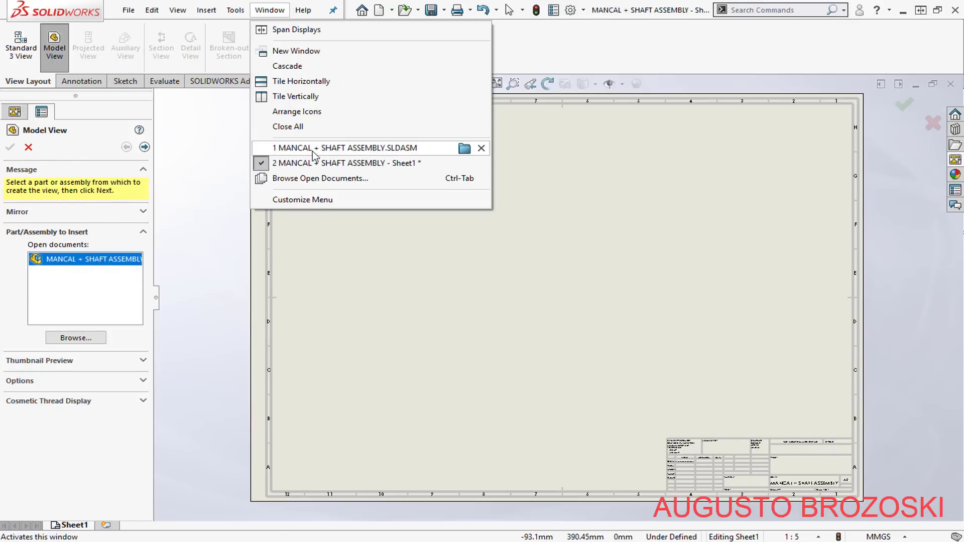
mouse_move(322, 154)
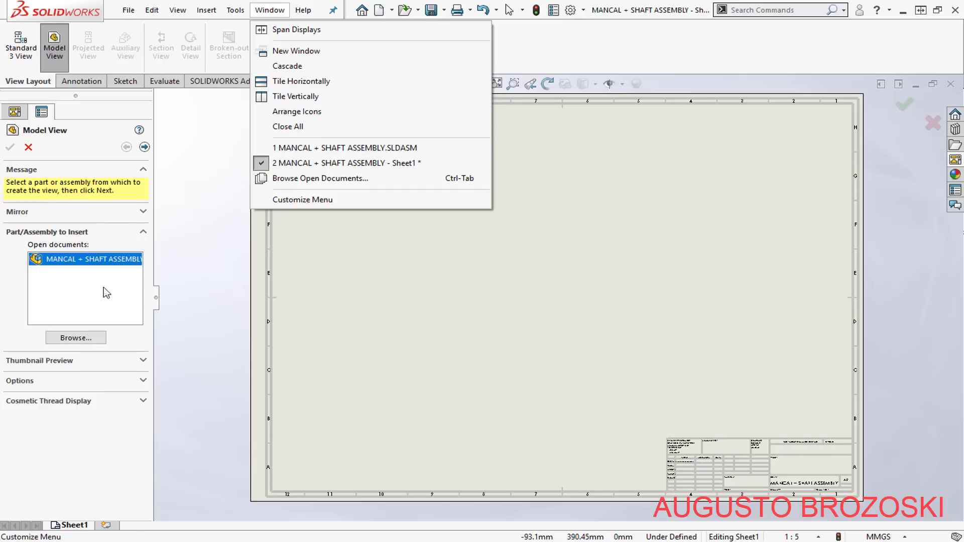
click(79, 282)
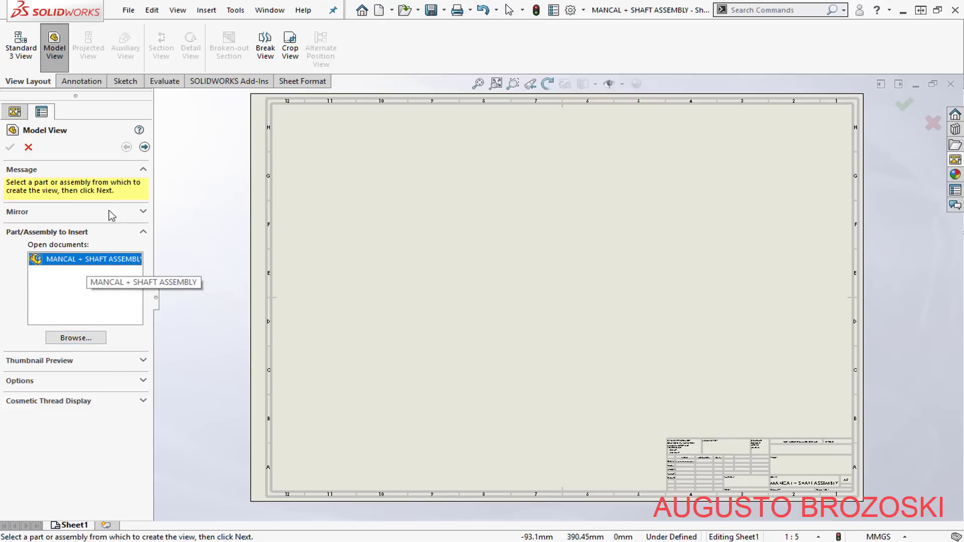
click(144, 147)
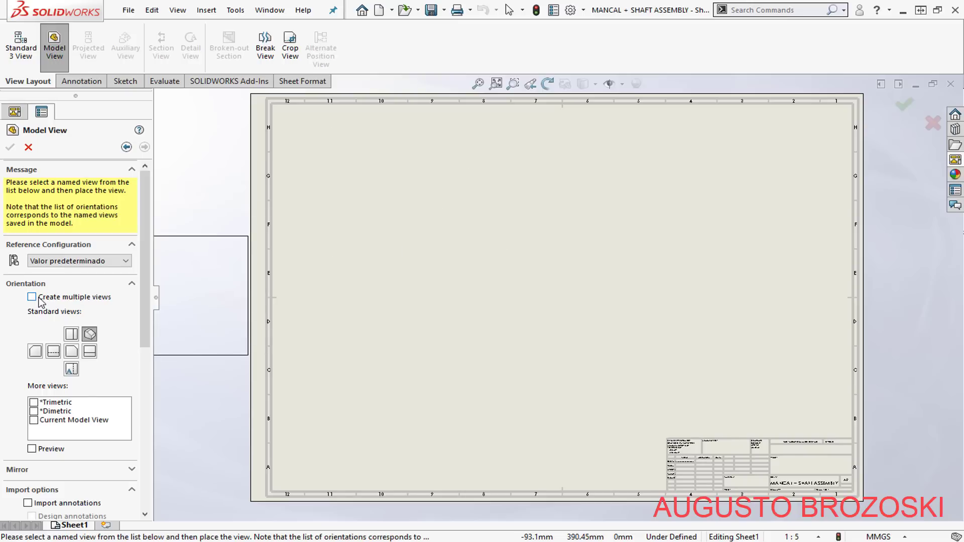
click(432, 200)
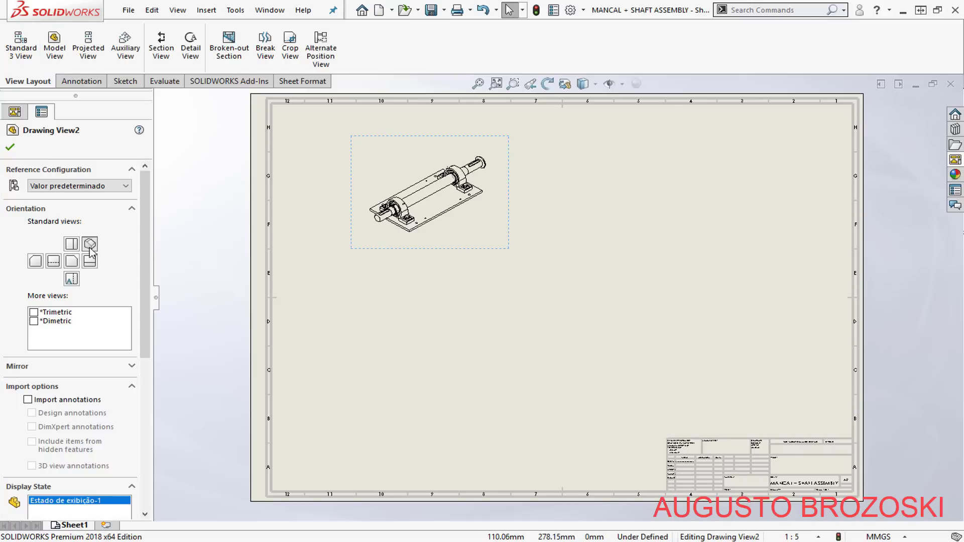
Try the front, top and bottom orientations for the placed model view, ending on the bottom orientation.
click(73, 262)
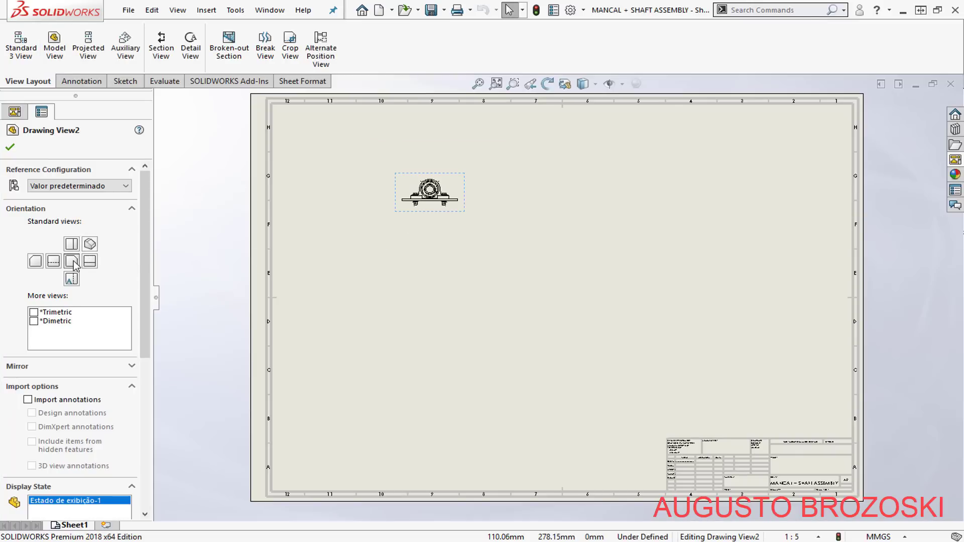
click(71, 244)
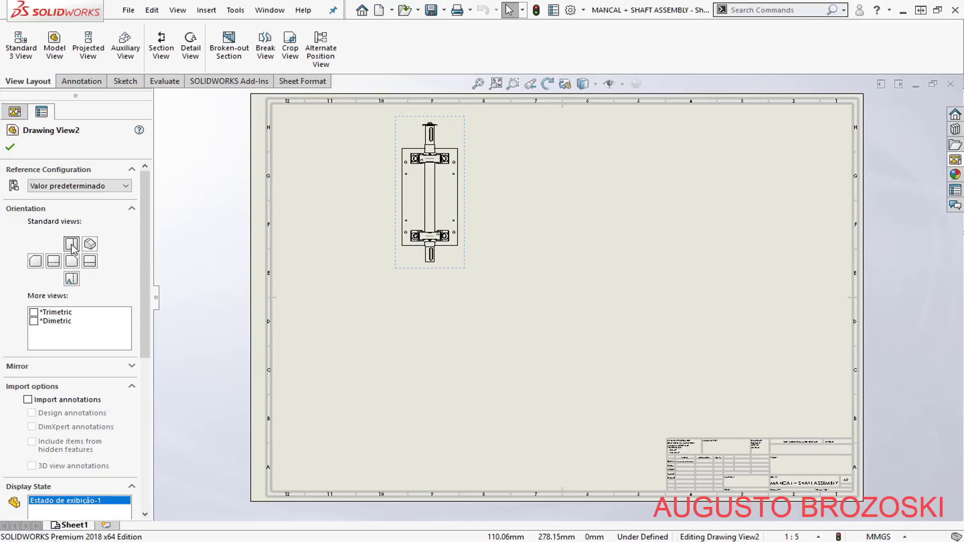
click(72, 280)
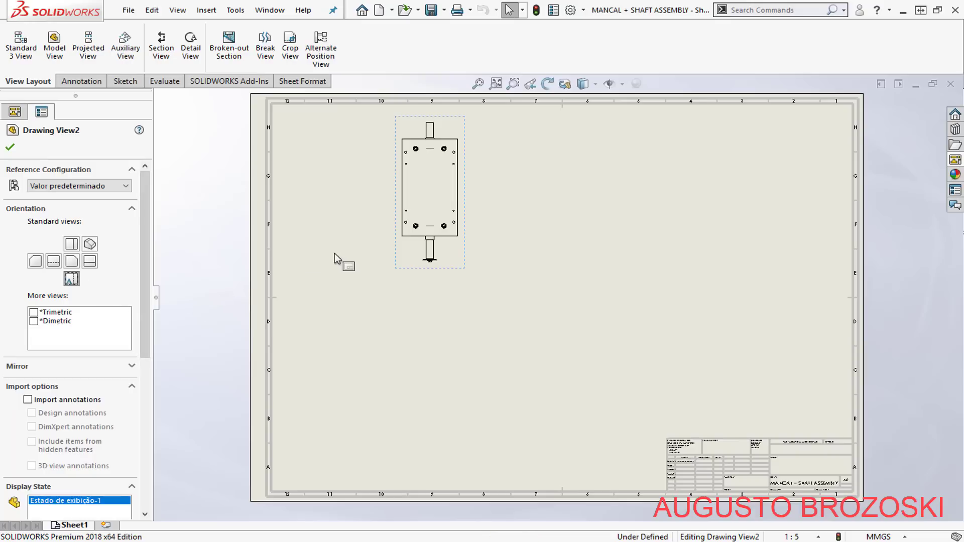
click(11, 148)
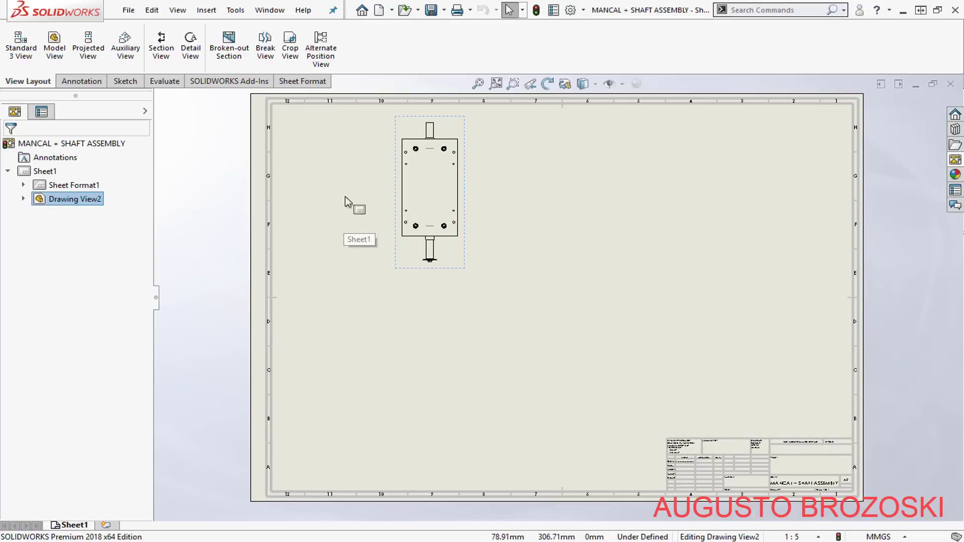
Delete the placed model view from the sheet.
right_click(84, 203)
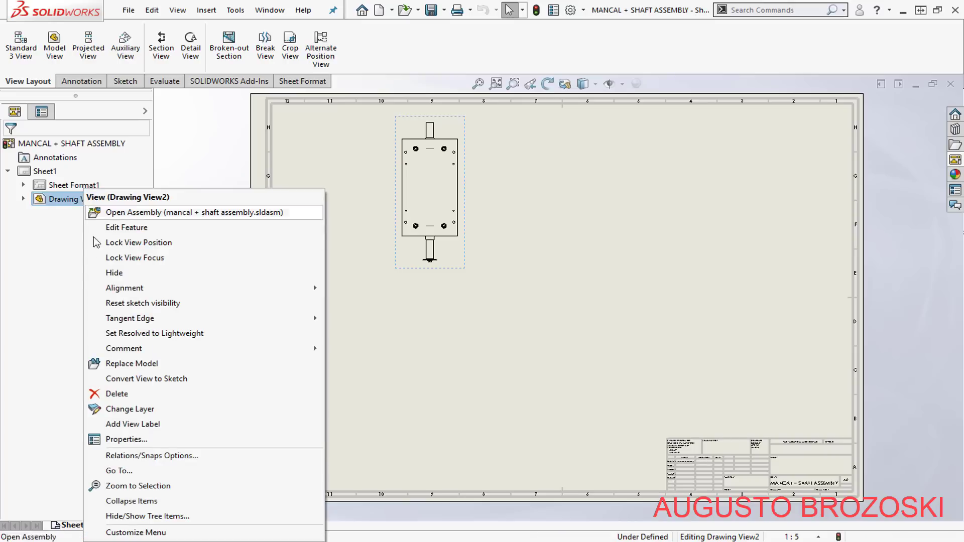
click(120, 393)
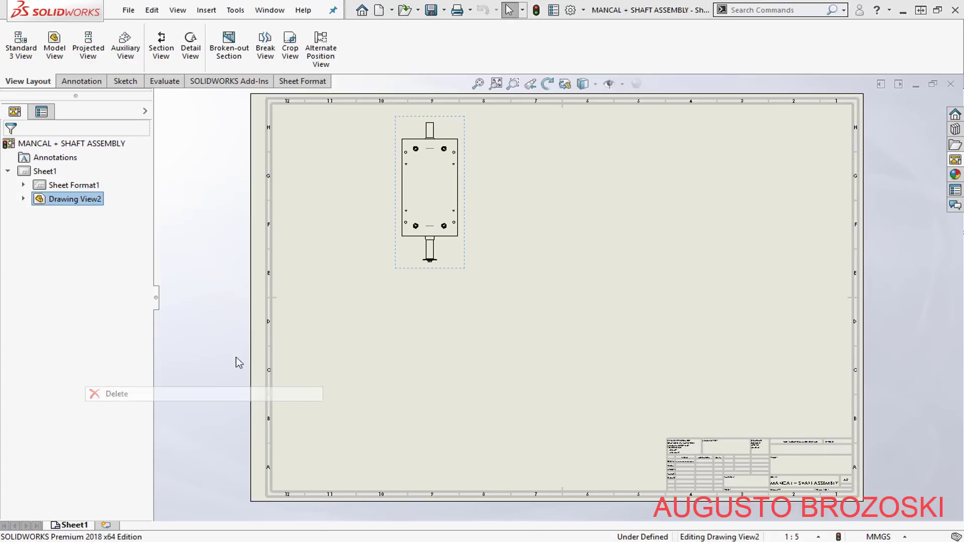
click(539, 189)
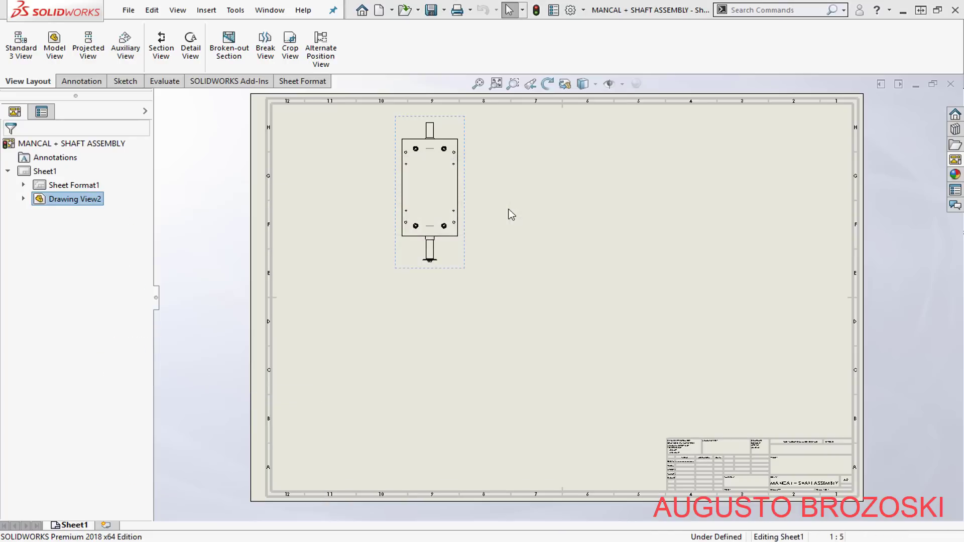
Load the standard views of MANCAL + SHAFT ASSEMBLY into the View Palette and refresh them.
click(953, 162)
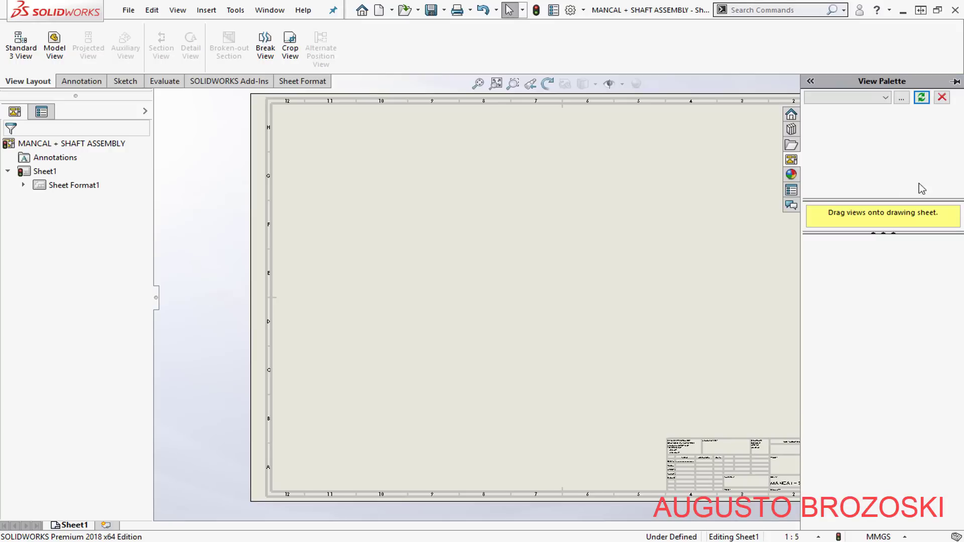
click(886, 100)
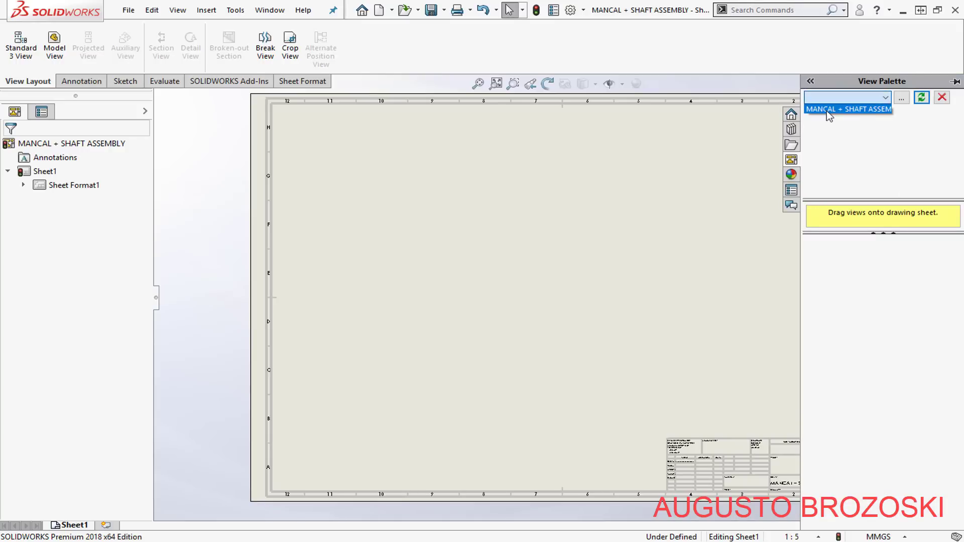
click(844, 109)
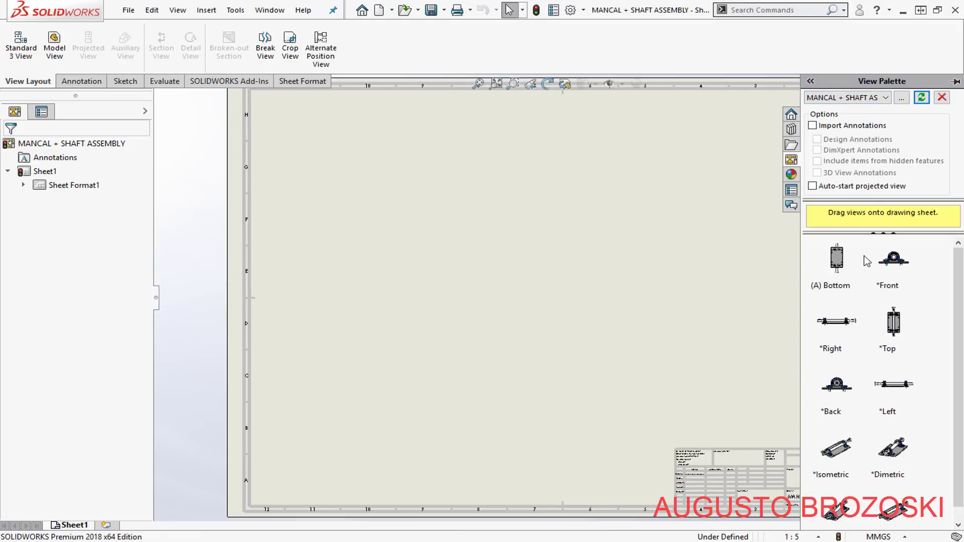
click(921, 98)
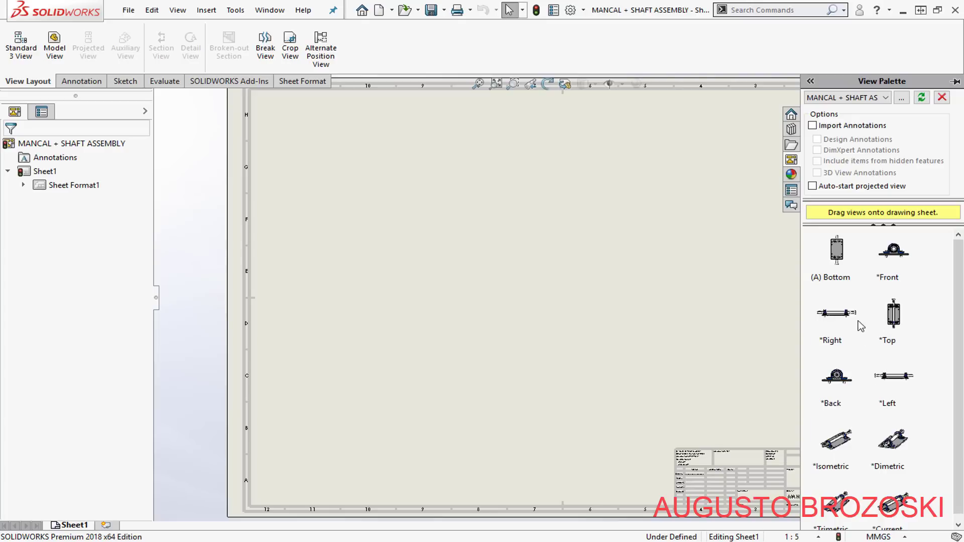
Place the Right view of the assembly from the View Palette in the upper left area of the sheet.
click(837, 321)
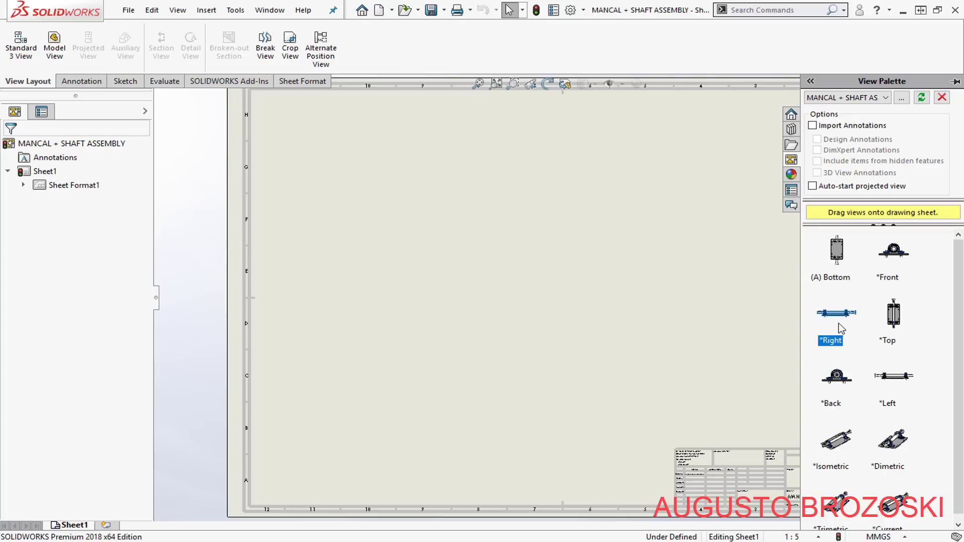
drag(837, 321, 395, 220)
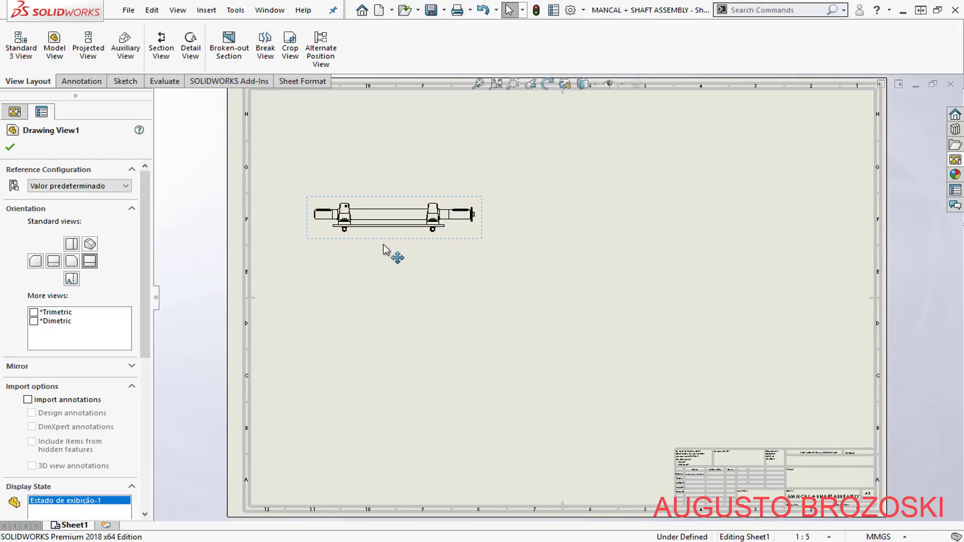
click(10, 147)
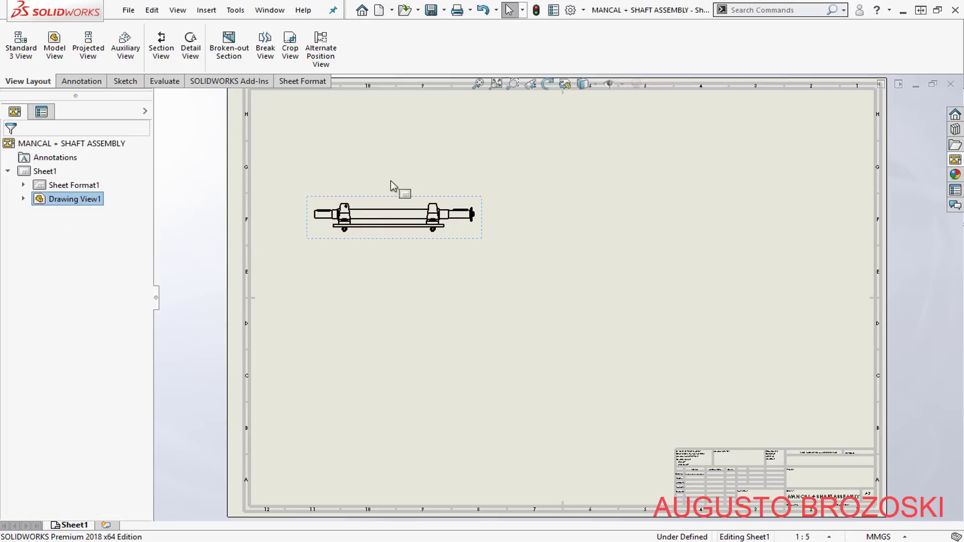
click(190, 189)
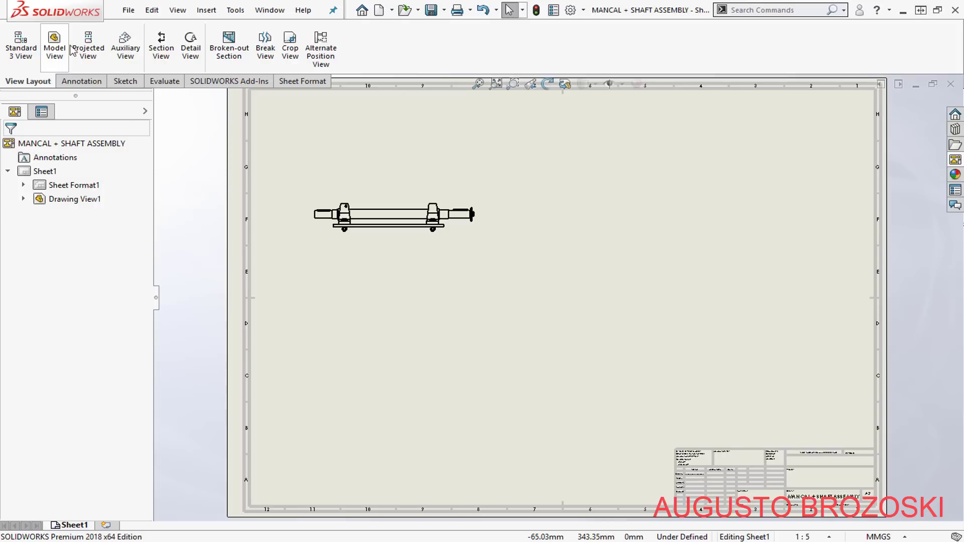
Create a projected view of the assembly directly below the Right view.
click(86, 44)
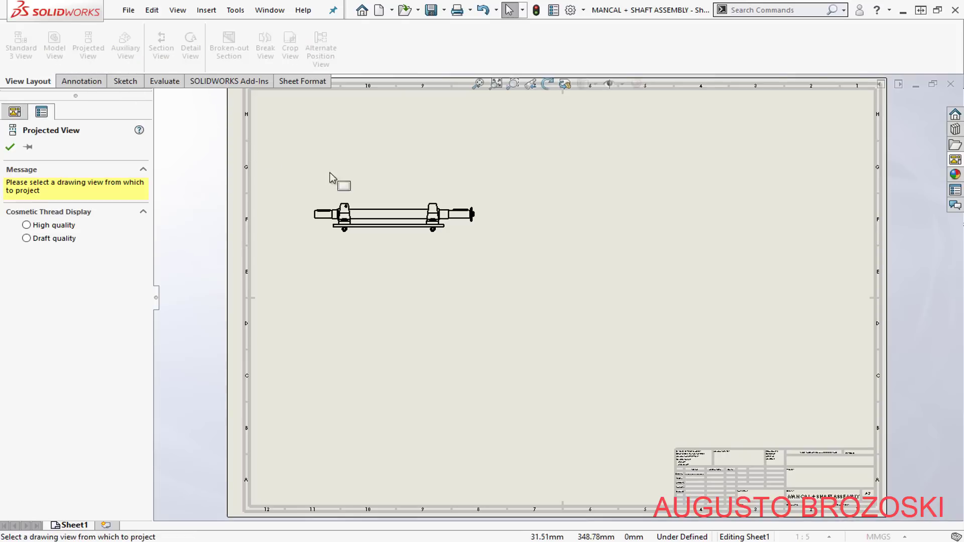
click(408, 207)
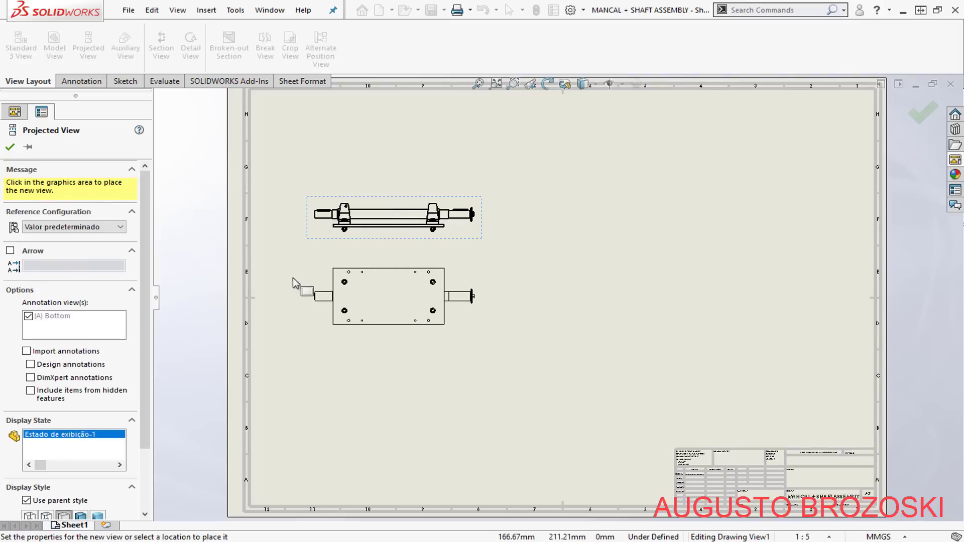
click(9, 148)
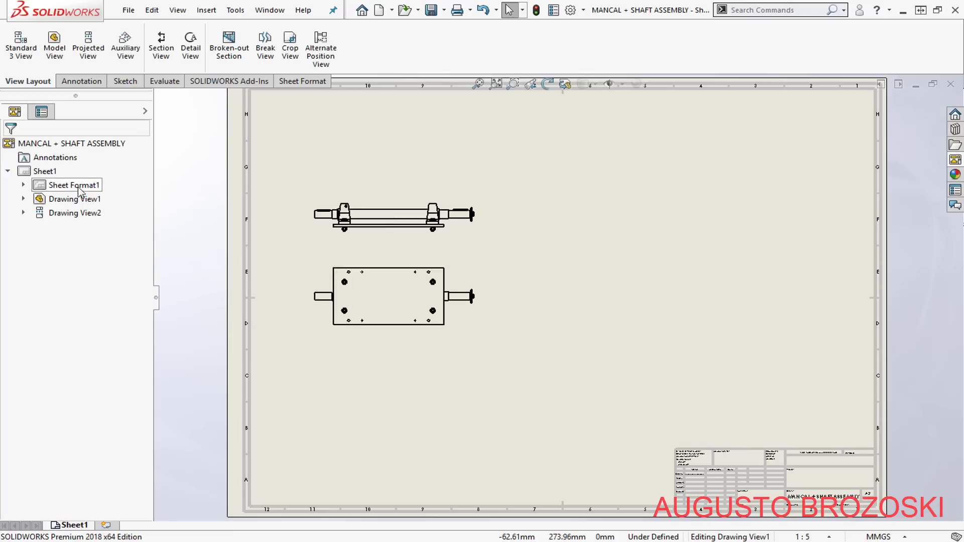
Change Sheet1's type of projection to First angle and apply the change.
right_click(47, 172)
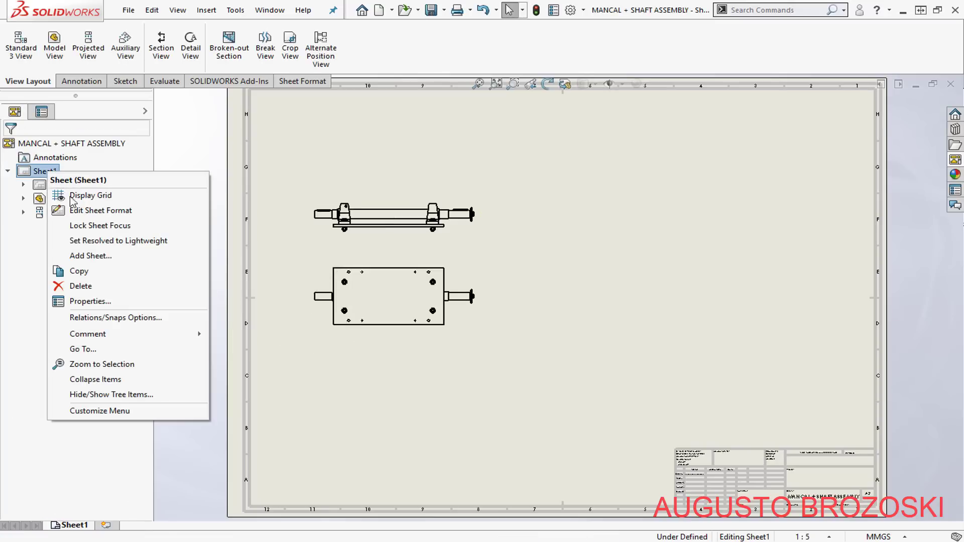
click(113, 300)
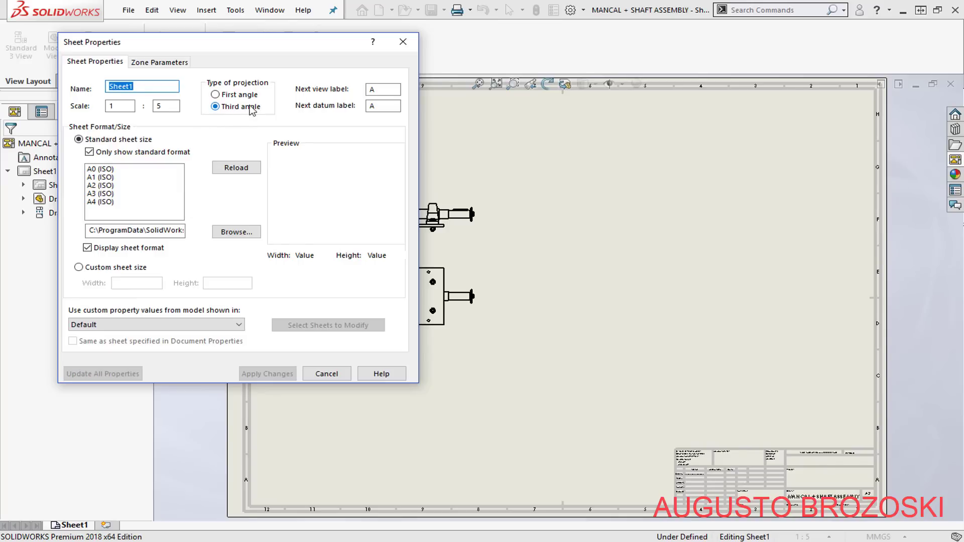
click(216, 96)
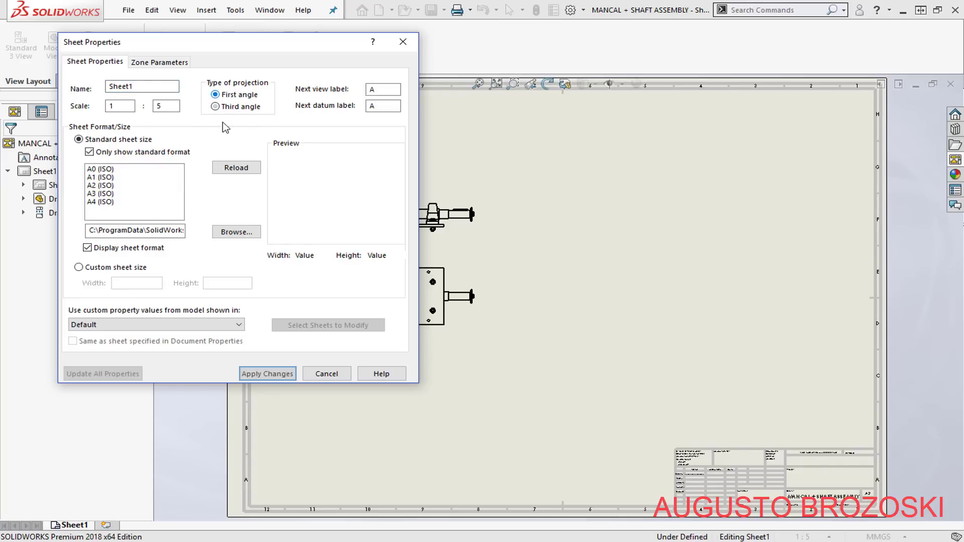
click(277, 375)
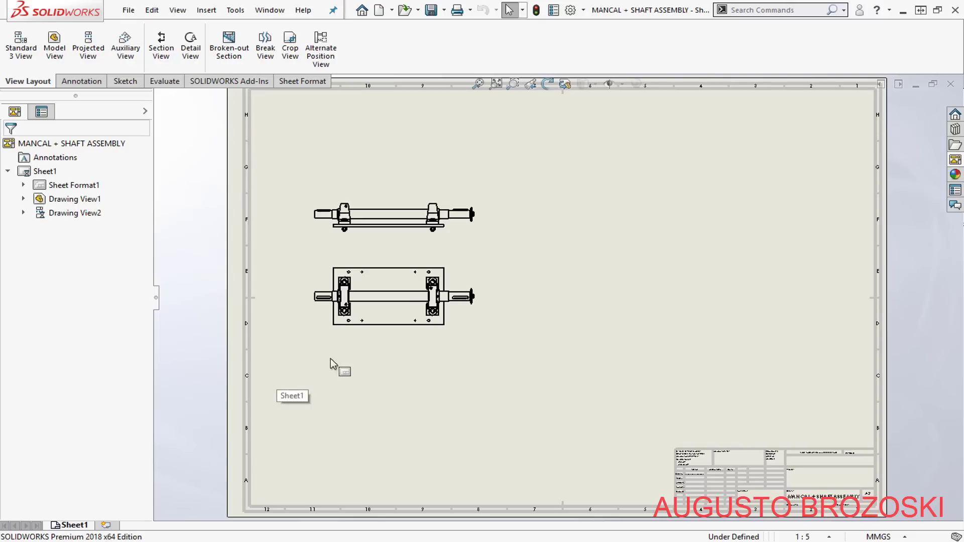
Delete the upper side view of the assembly, keeping the projected view below it.
scroll(344, 289, down, 2)
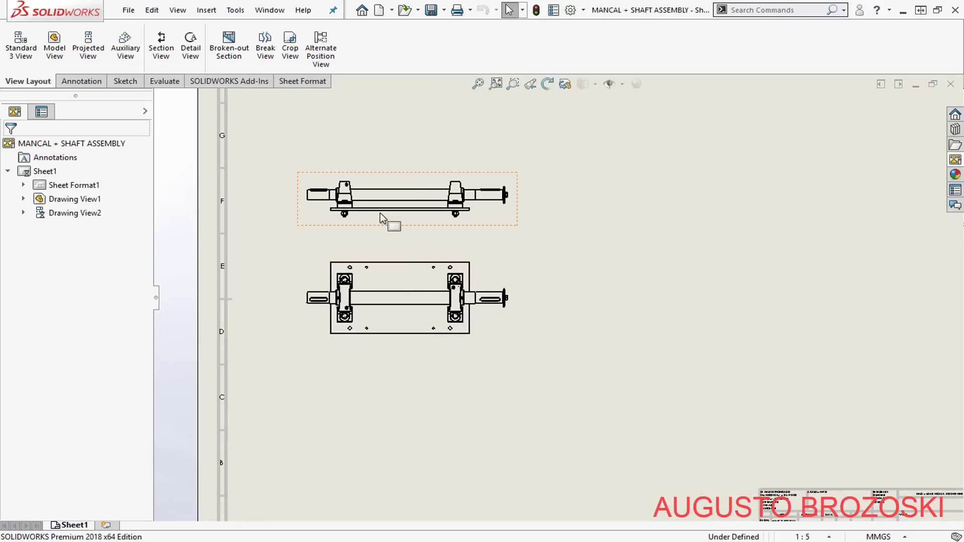
click(392, 223)
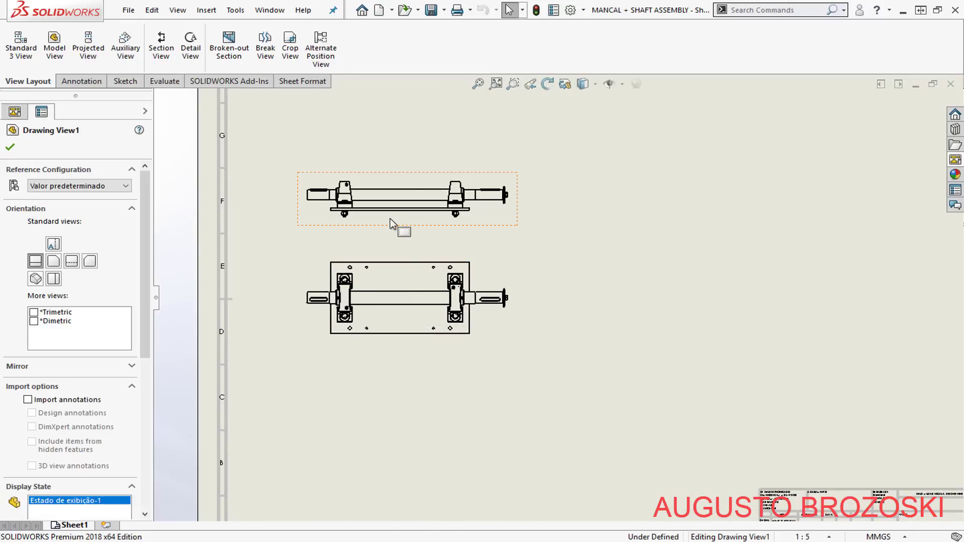
right_click(392, 222)
key(Escape)
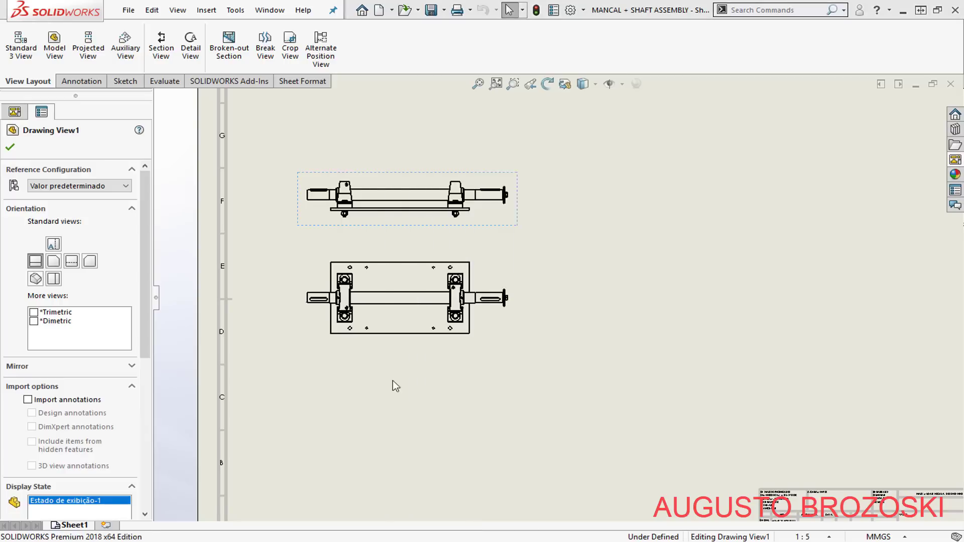
key(Delete)
click(540, 190)
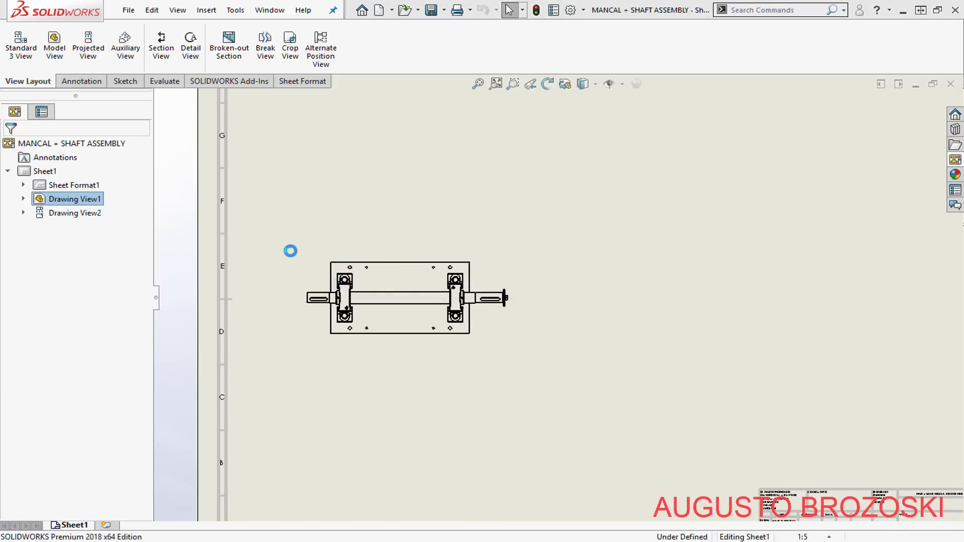
Move the remaining projected view to the upper part of the sheet and set its display style to Hidden Lines Visible.
mouse_move(418, 258)
mouse_down()
mouse_move(477, 226)
mouse_move(505, 173)
mouse_move(456, 146)
mouse_move(454, 154)
mouse_up()
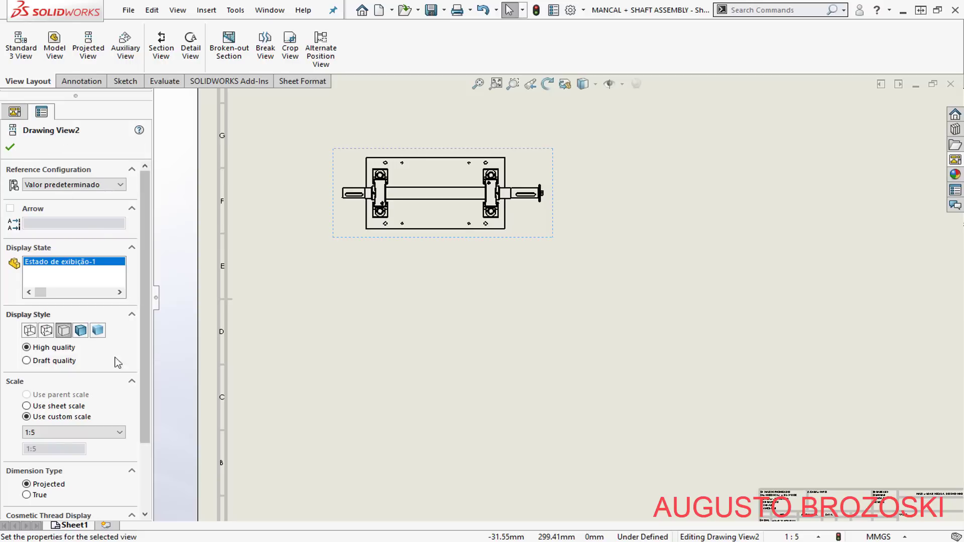
click(63, 333)
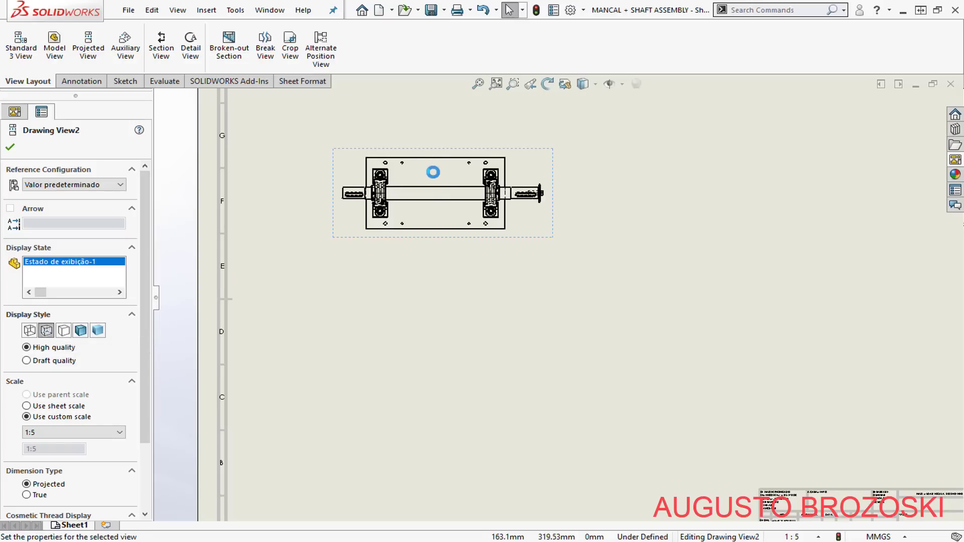
Compare the available display styles on the assembly's plan view and set it to Hidden Lines Removed.
scroll(432, 172, down, 5)
scroll(429, 253, down, 3)
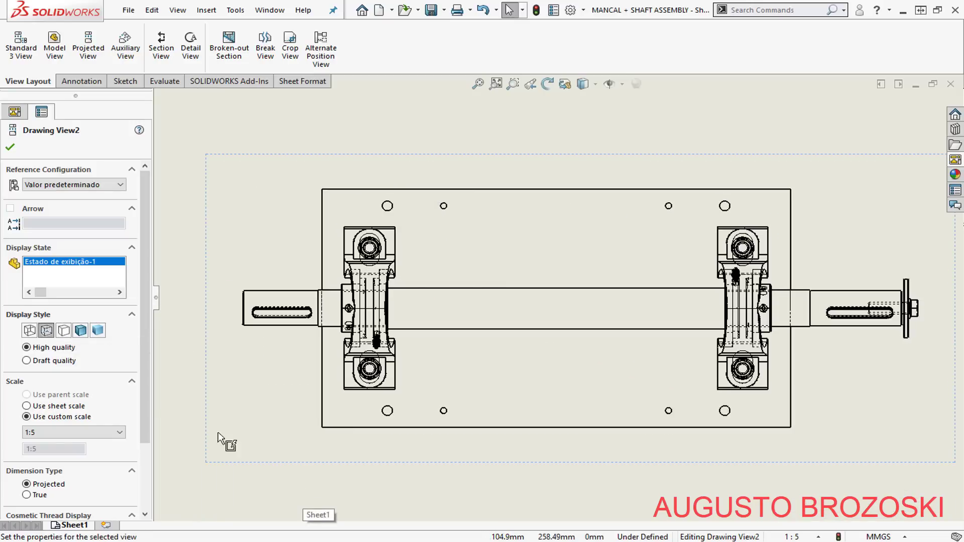
click(30, 330)
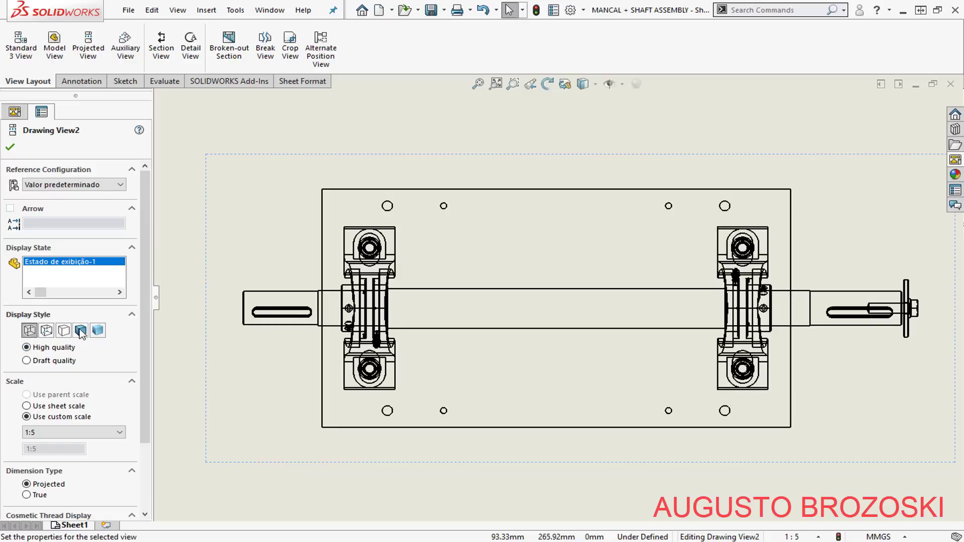
click(80, 332)
click(98, 331)
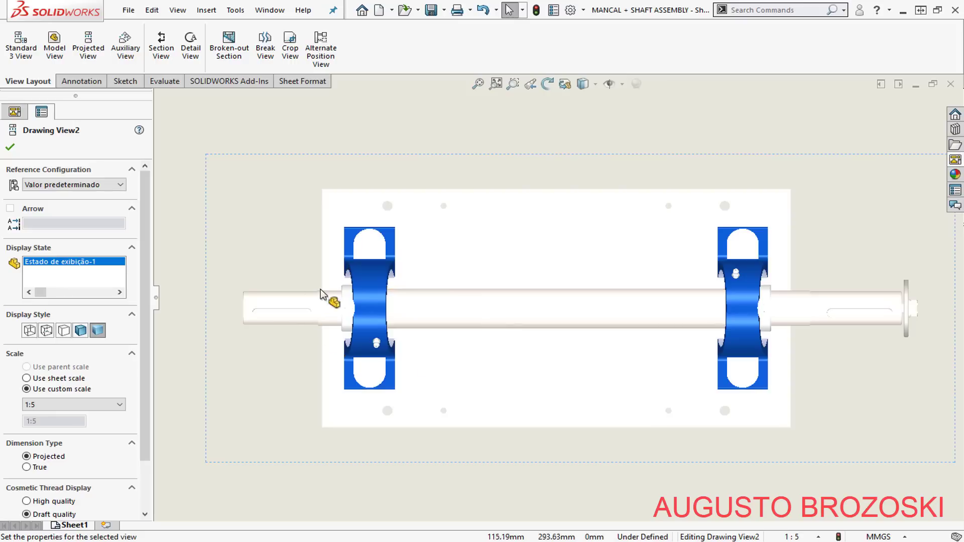
click(64, 331)
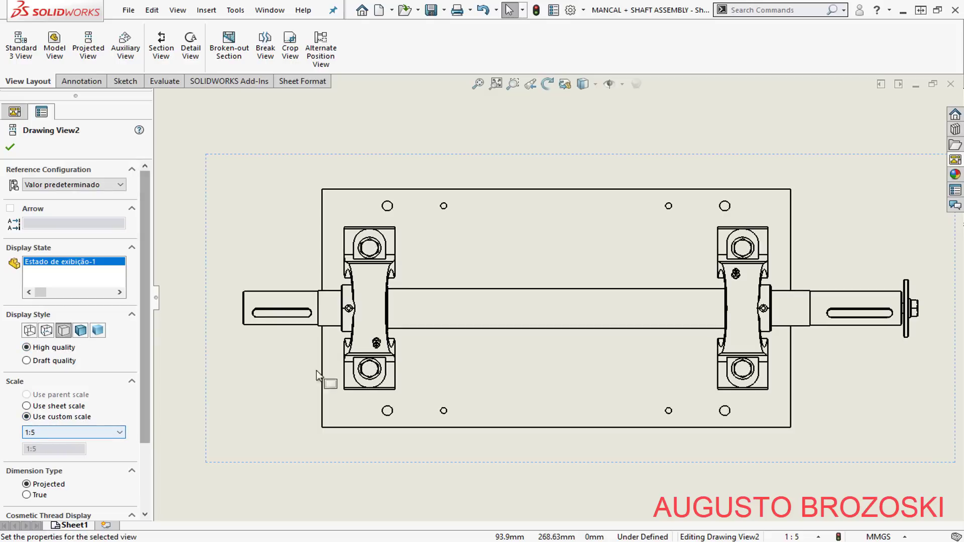
scroll(345, 324, up, 2)
scroll(372, 331, up, 4)
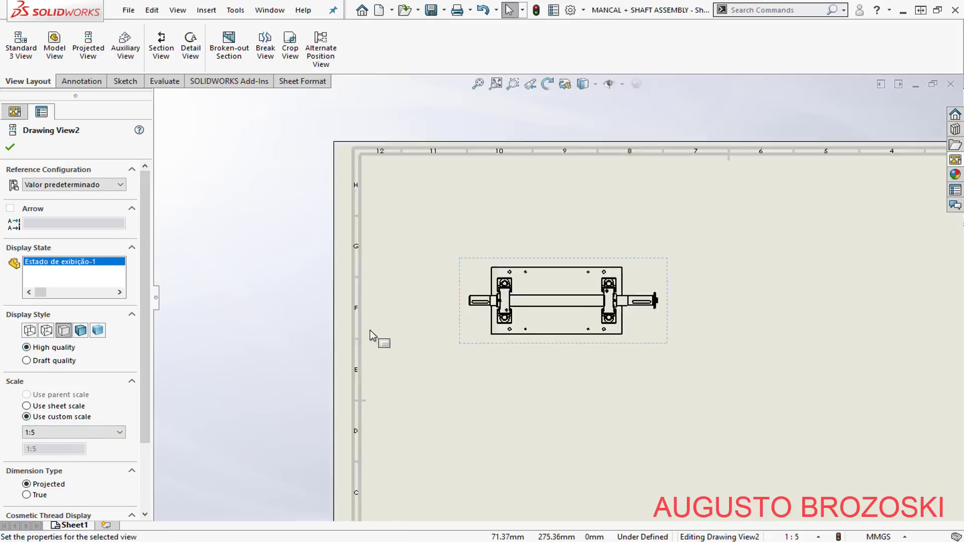
scroll(721, 400, down, 1)
scroll(582, 306, down, 3)
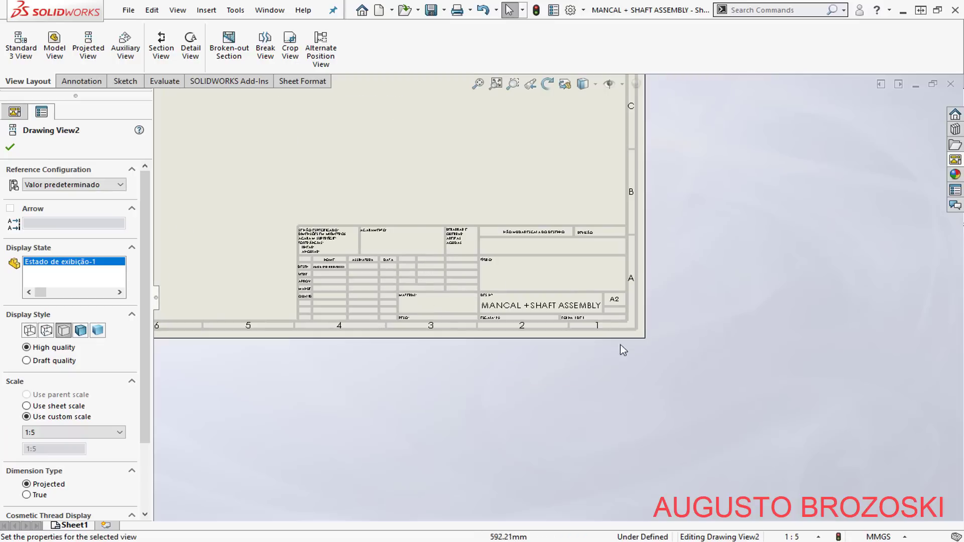
scroll(612, 316, up, 4)
scroll(403, 172, down, 3)
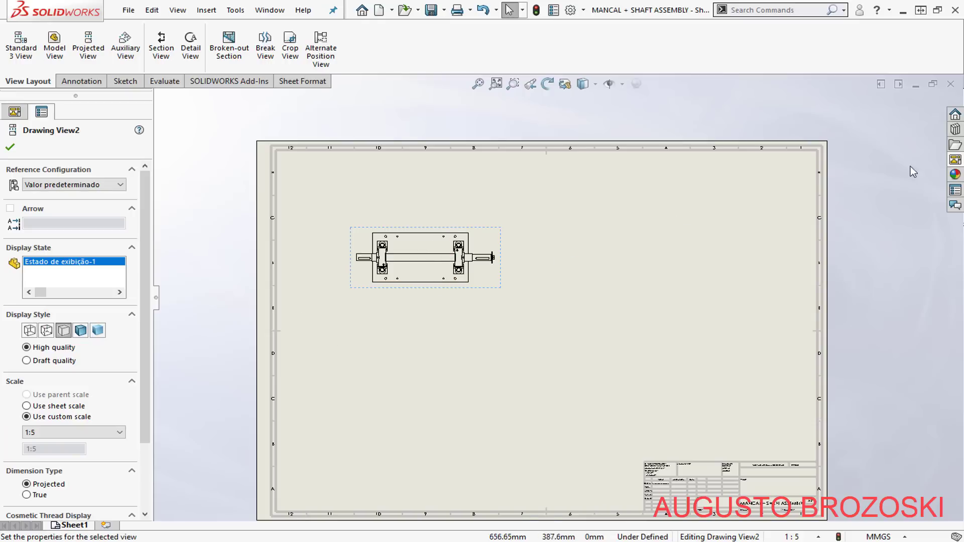
click(956, 161)
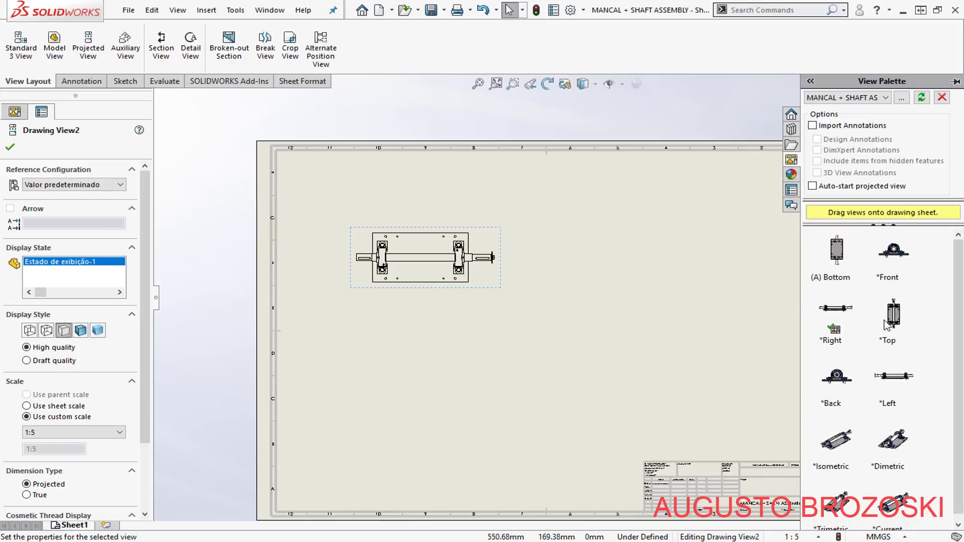
drag(886, 324, 372, 340)
click(11, 150)
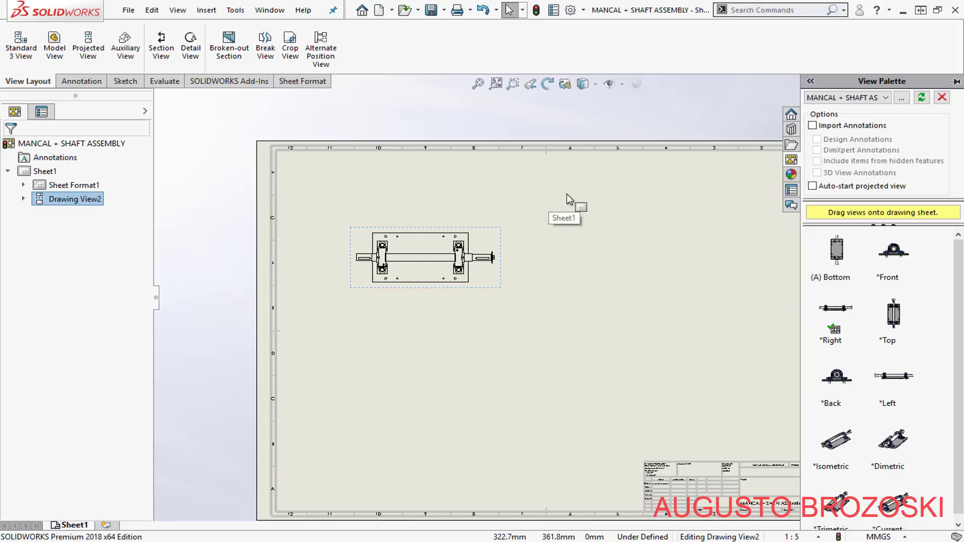
click(767, 246)
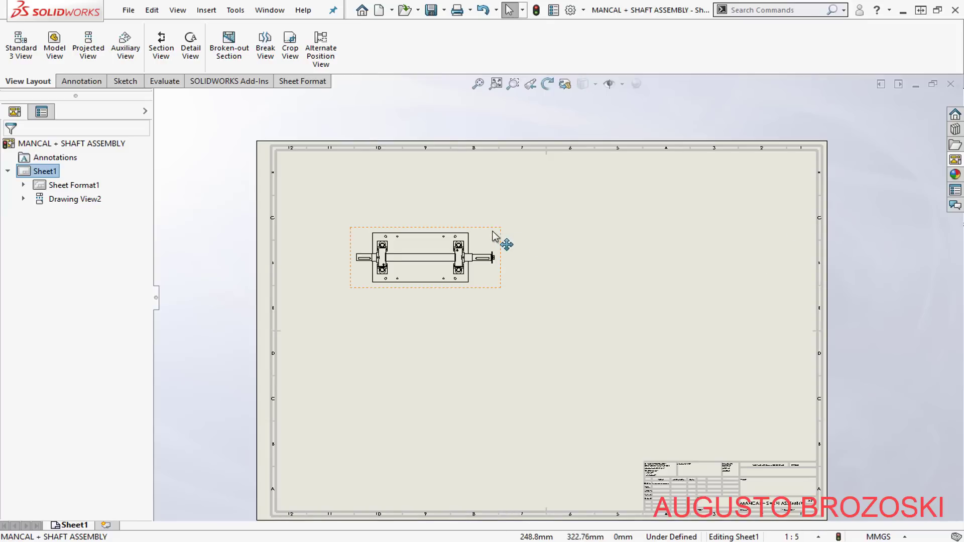
Move the assembly's plan view toward the left edge of the sheet, around zones E–F, leaving free space above it.
scroll(462, 240, down, 1)
scroll(424, 247, down, 1)
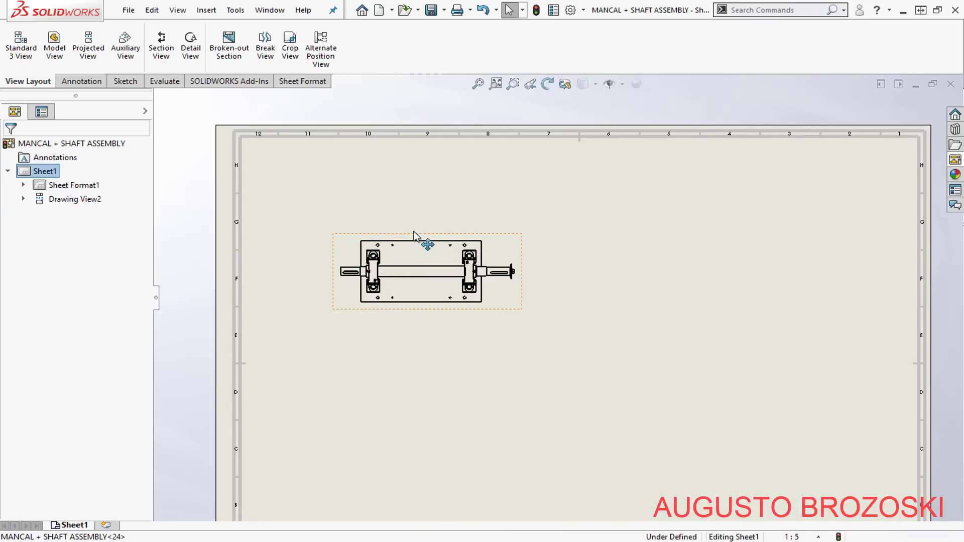
mouse_move(418, 239)
mouse_down()
mouse_move(382, 205)
mouse_move(385, 191)
mouse_up()
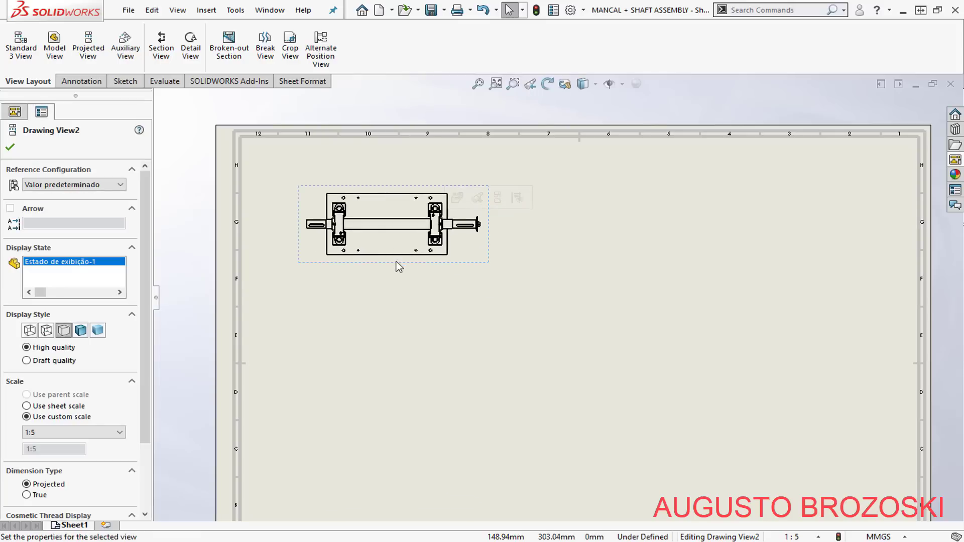
drag(396, 266, 402, 355)
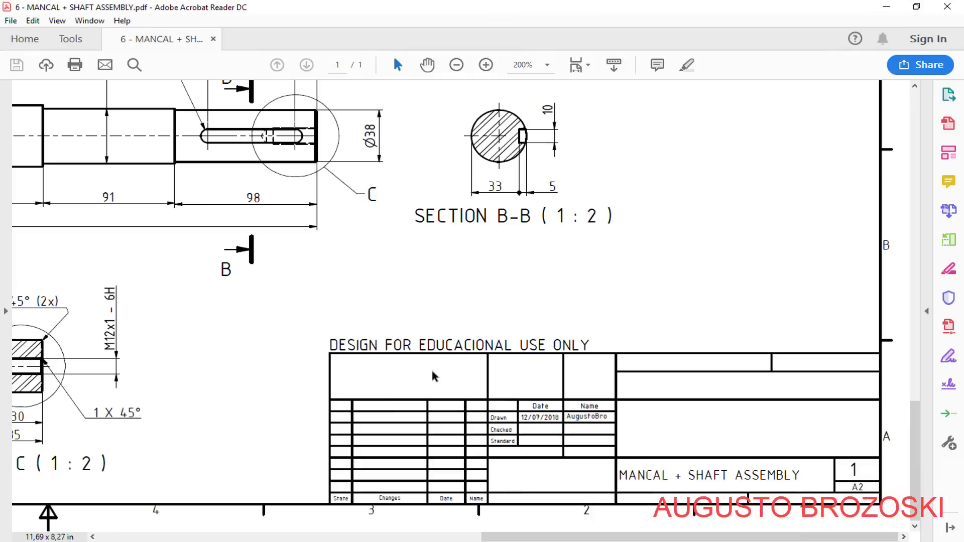
In Adobe Acrobat Reader, examine the view layout of the reference MANCAL + SHAFT ASSEMBLY drawing at page width, then return to SOLIDWORKS.
scroll(486, 281, up, 3)
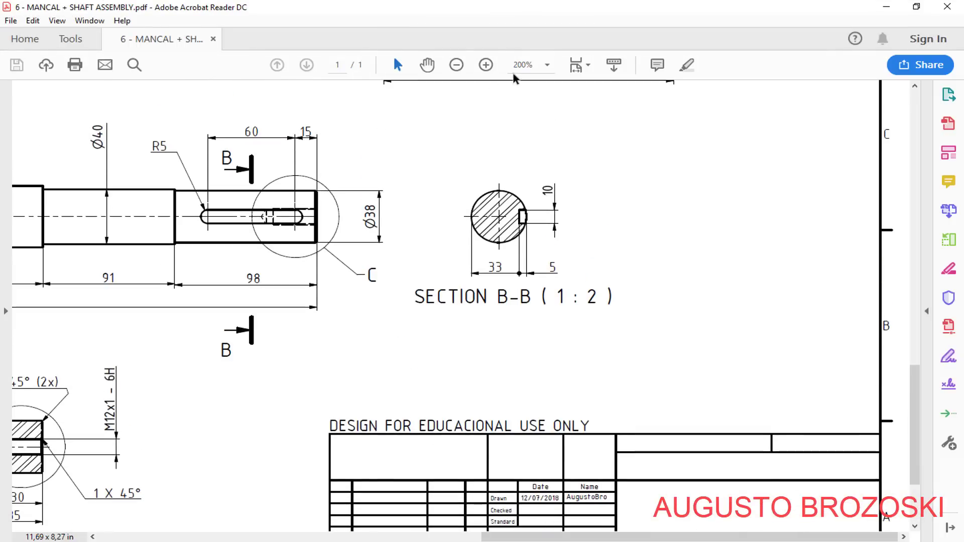
click(579, 69)
click(647, 101)
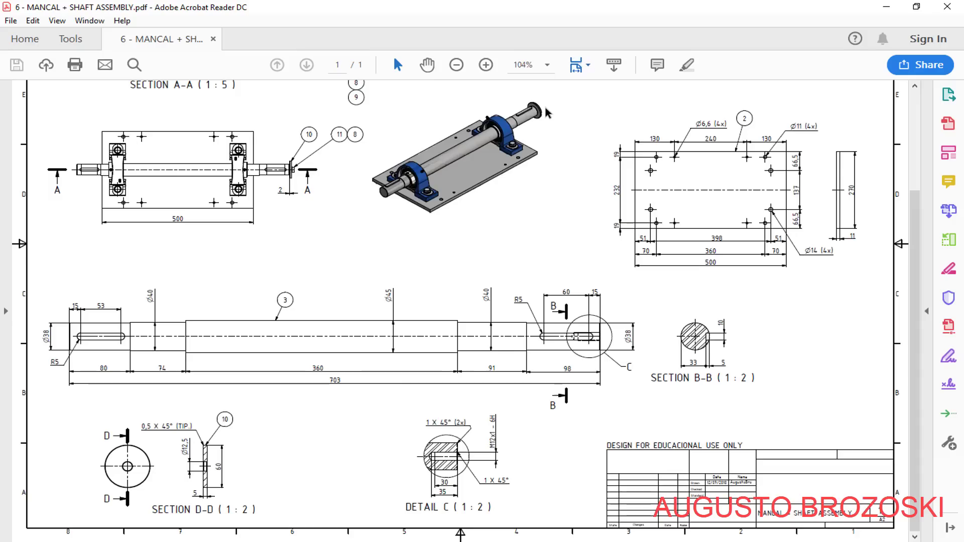
scroll(251, 185, up, 5)
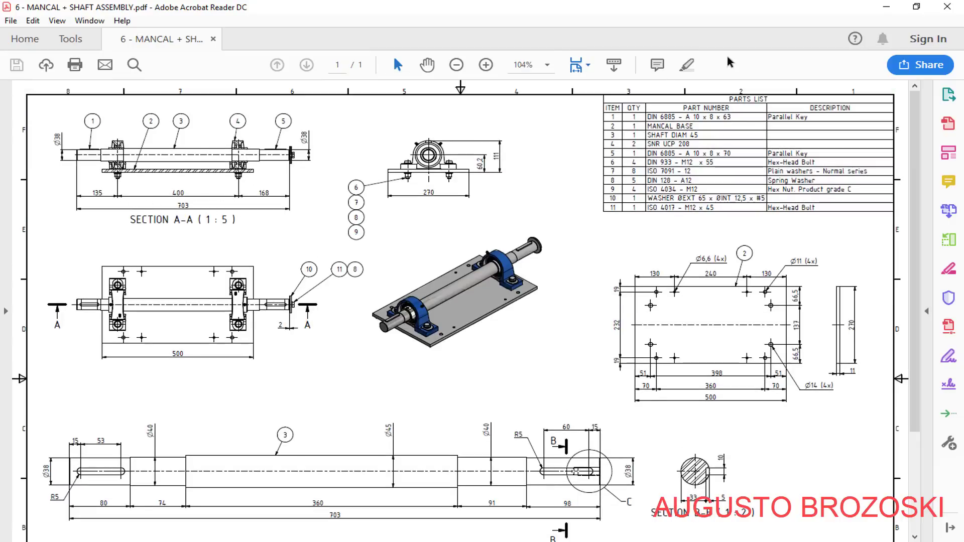
click(886, 7)
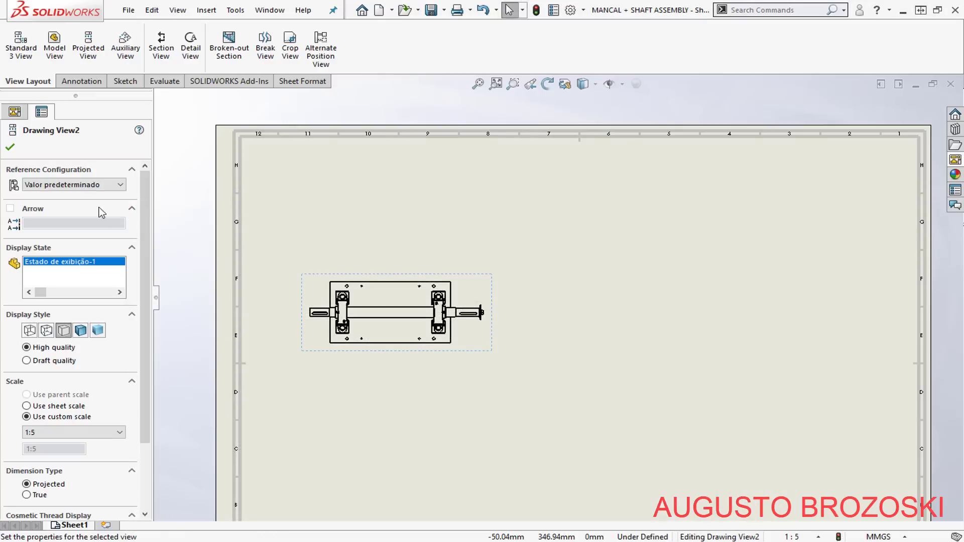
Start a section view of the plan view with a horizontal cutting line along the shaft's centerline and accept the line.
click(12, 149)
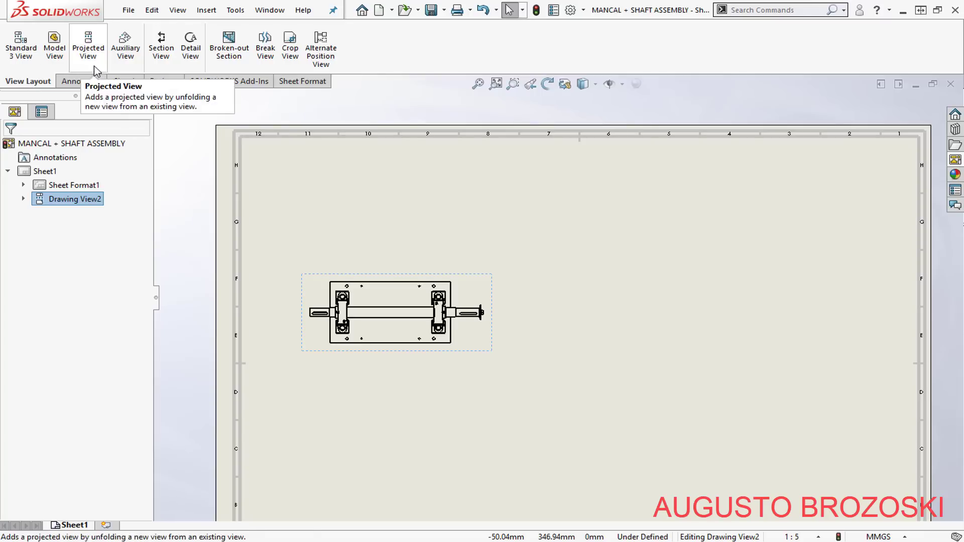
click(161, 50)
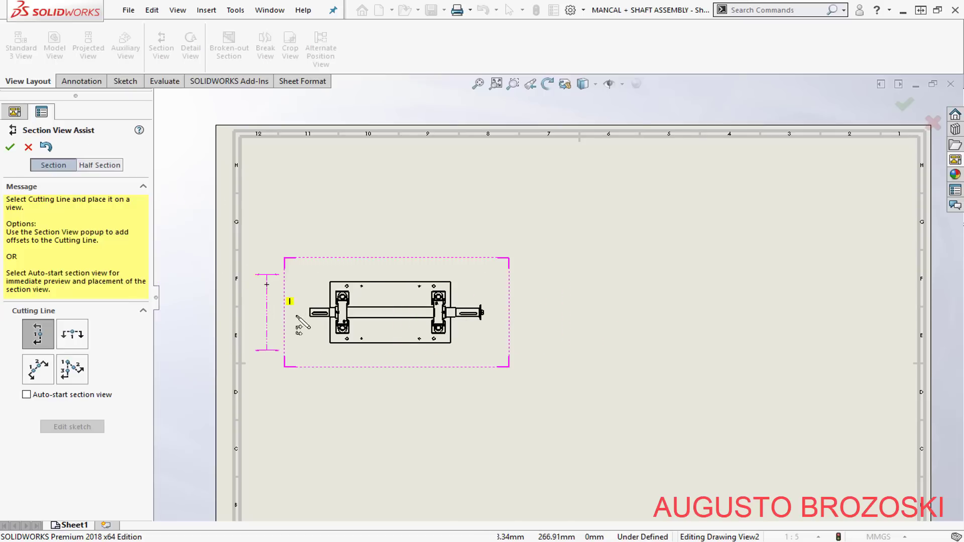
click(73, 336)
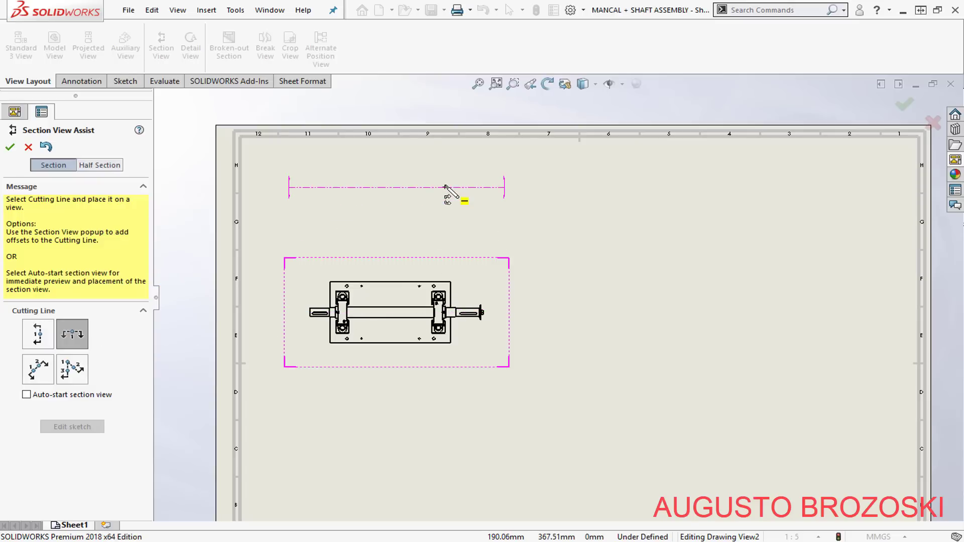
scroll(432, 291, up, 3)
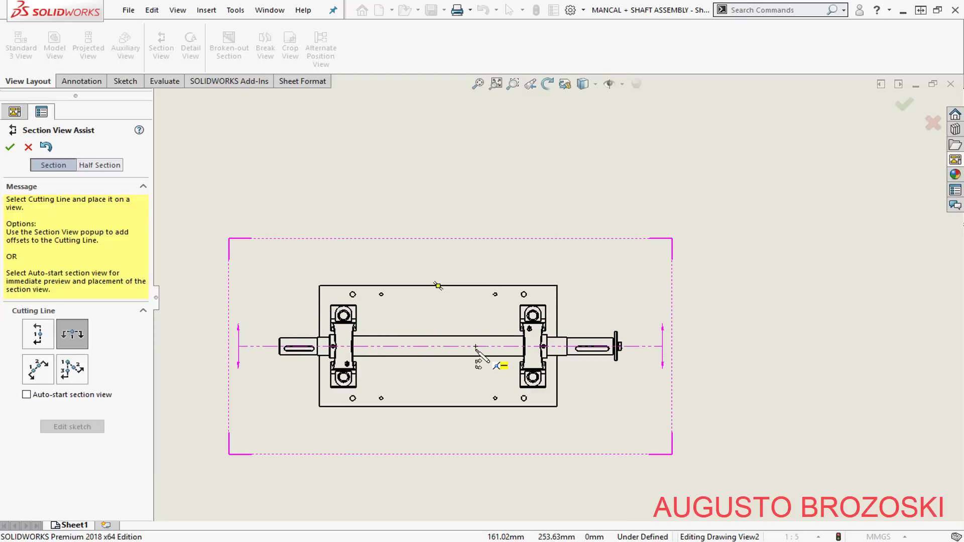
scroll(479, 352, up, 3)
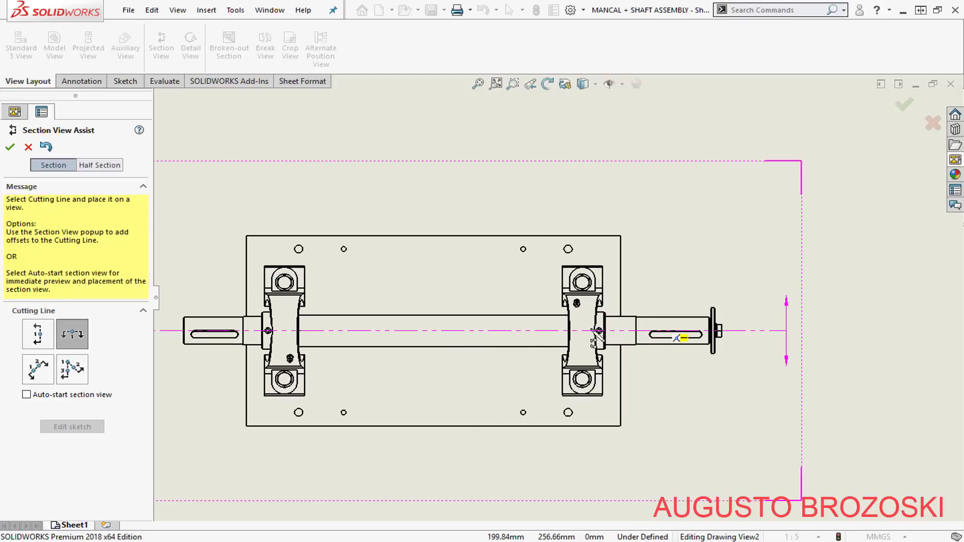
click(425, 330)
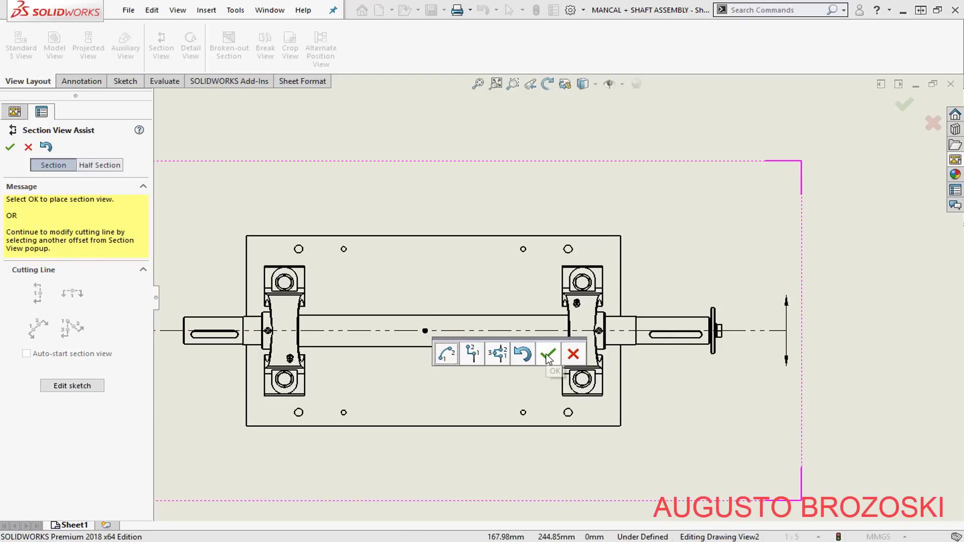
click(547, 354)
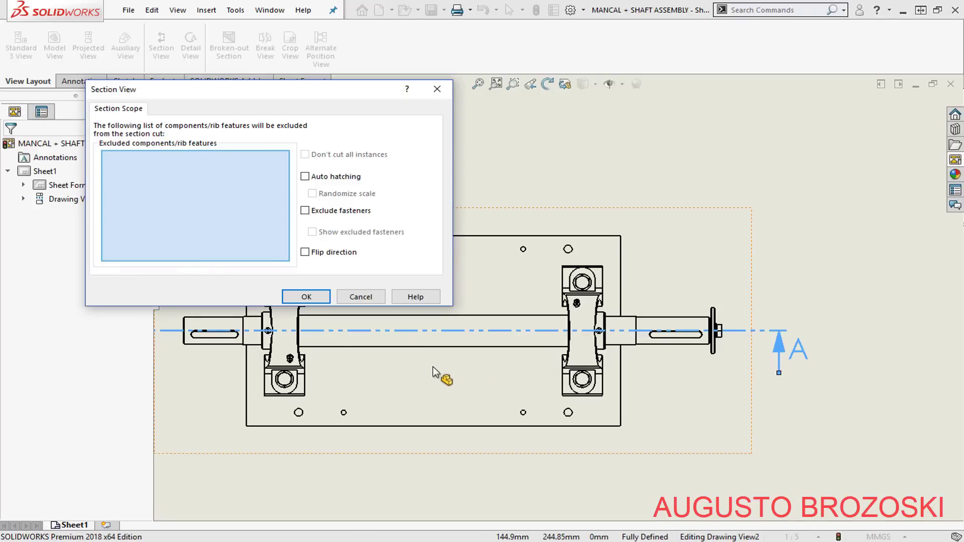
Exclude the SHAFT DIAM 45 and the parallel key at the shaft's bolted end from the section cut.
scroll(510, 366, up, 4)
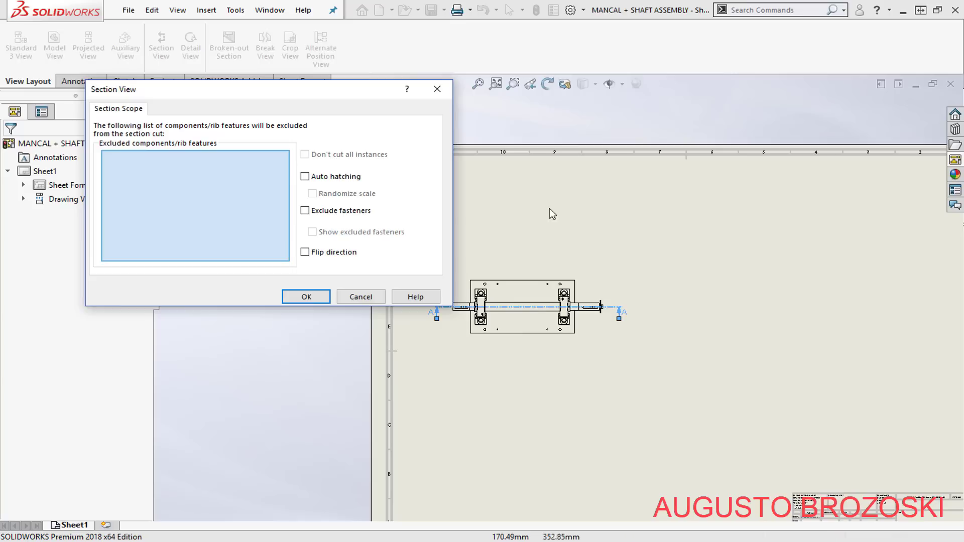
scroll(517, 230, down, 2)
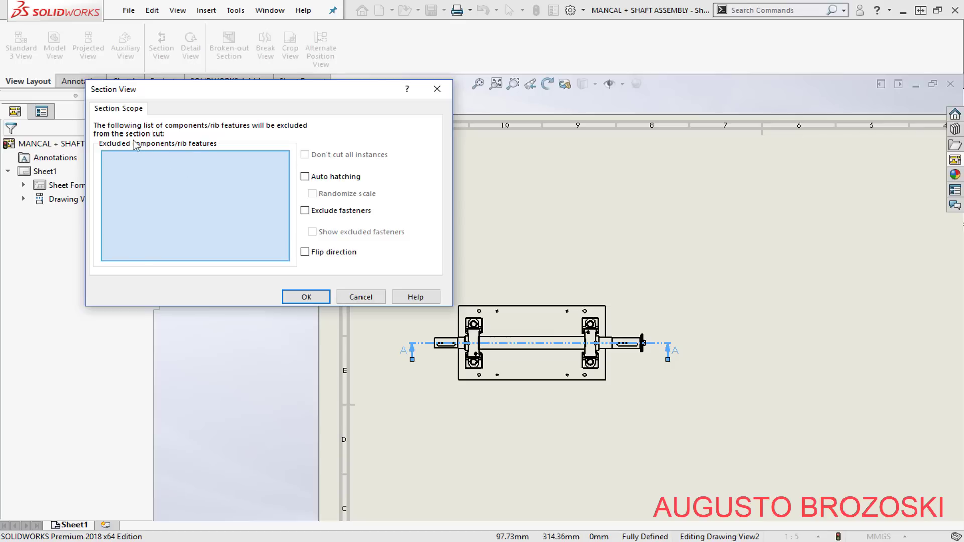
scroll(562, 370, down, 10)
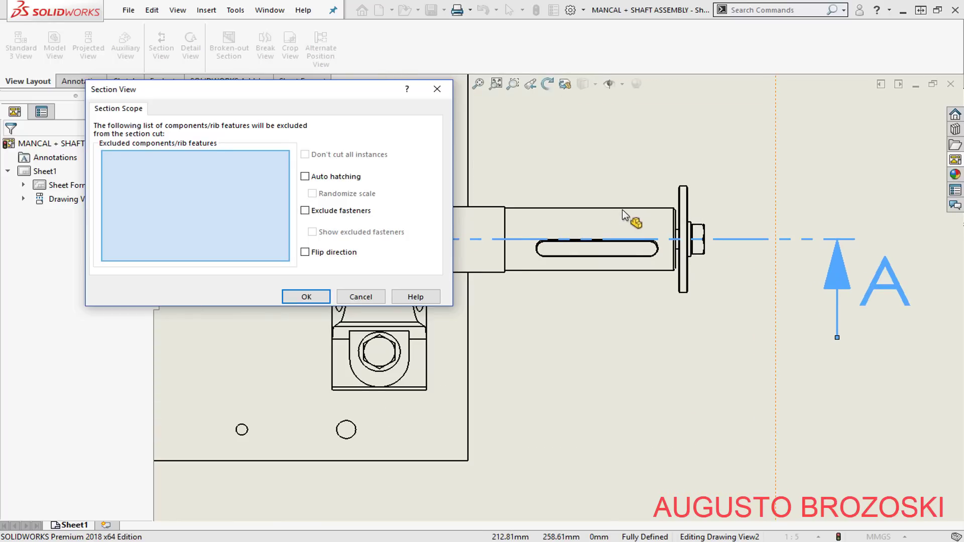
click(622, 210)
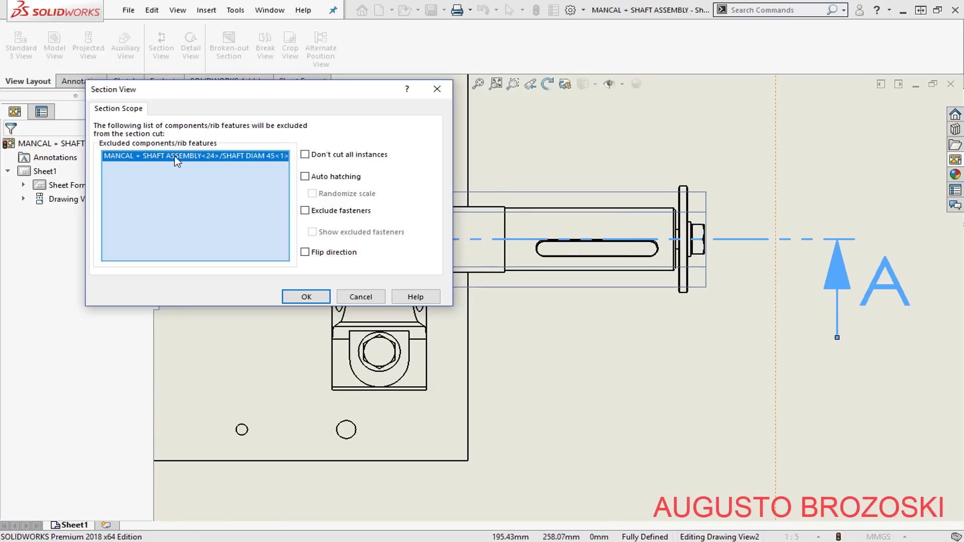
click(547, 256)
Exclude the hex screw and the curved spring lock washer at the shaft's end from the section cut.
scroll(608, 302, up, 3)
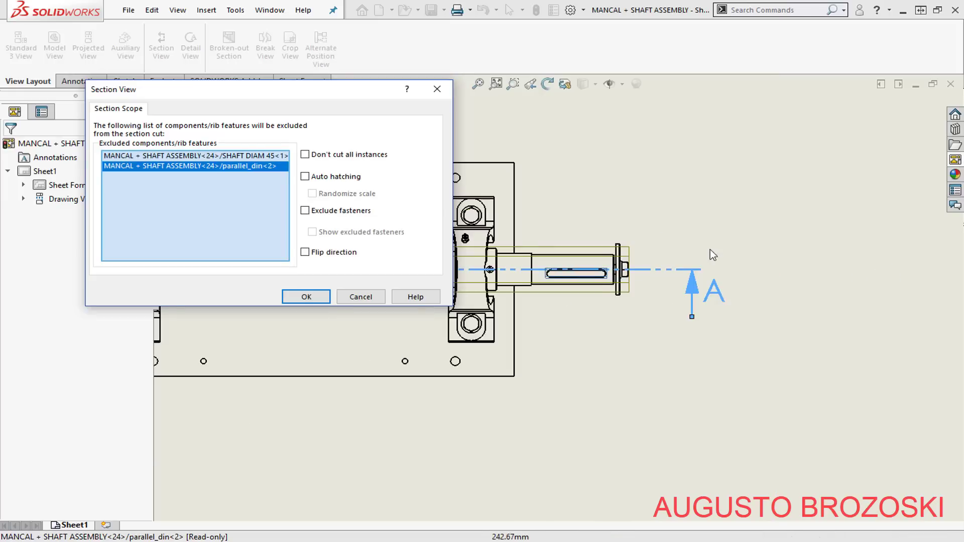
scroll(523, 282, down, 3)
scroll(522, 282, down, 5)
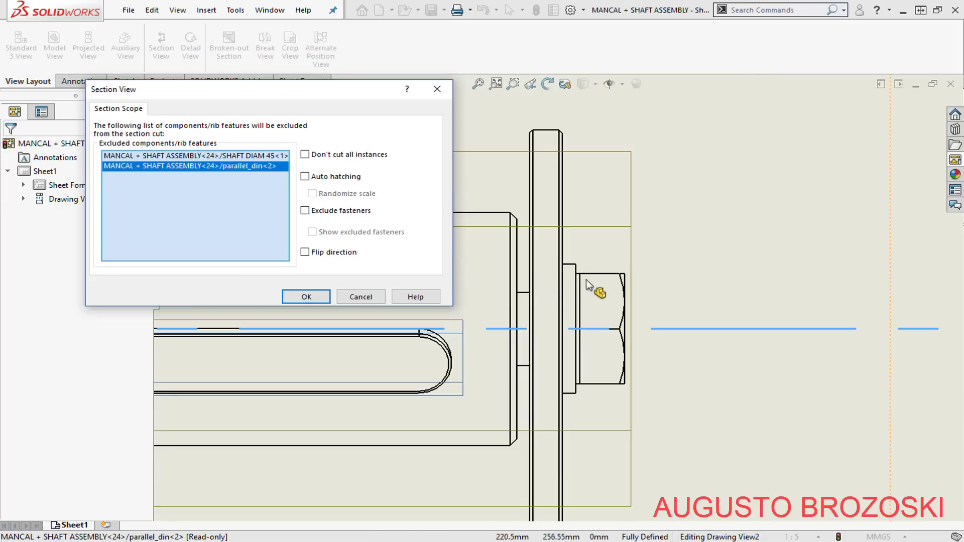
click(597, 276)
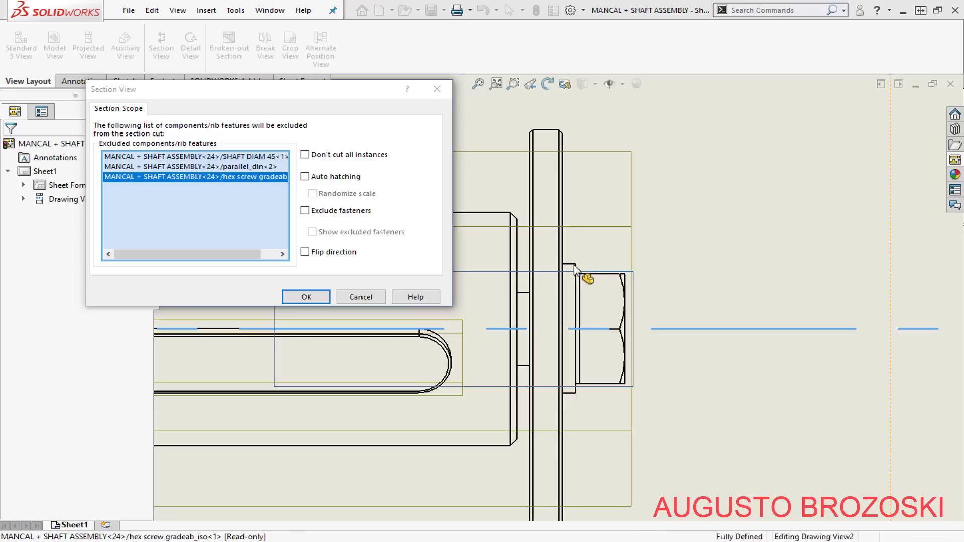
click(575, 274)
Exclude the parallel key at the shaft's opposite end from the section cut and accept the section scope.
scroll(691, 298, up, 5)
scroll(728, 301, up, 5)
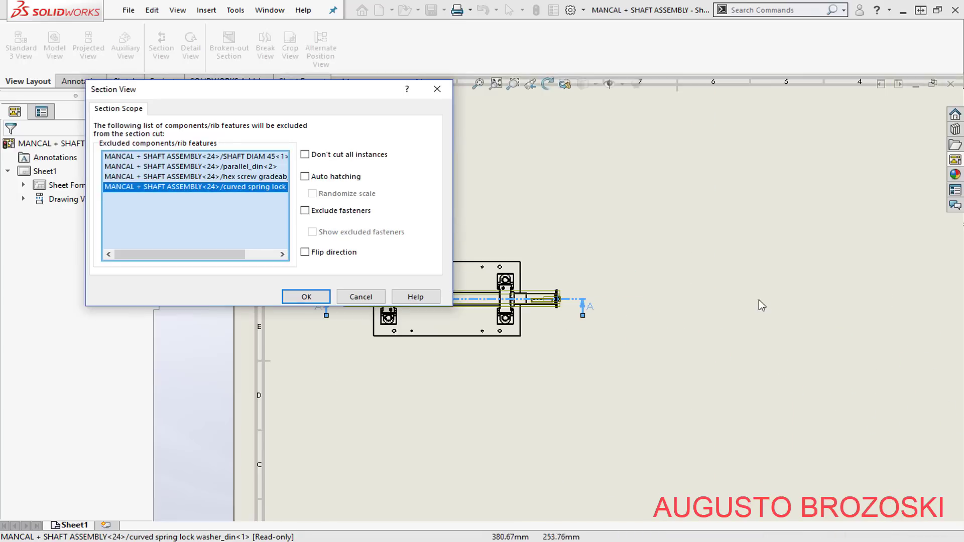
scroll(497, 303, down, 4)
scroll(561, 304, down, 8)
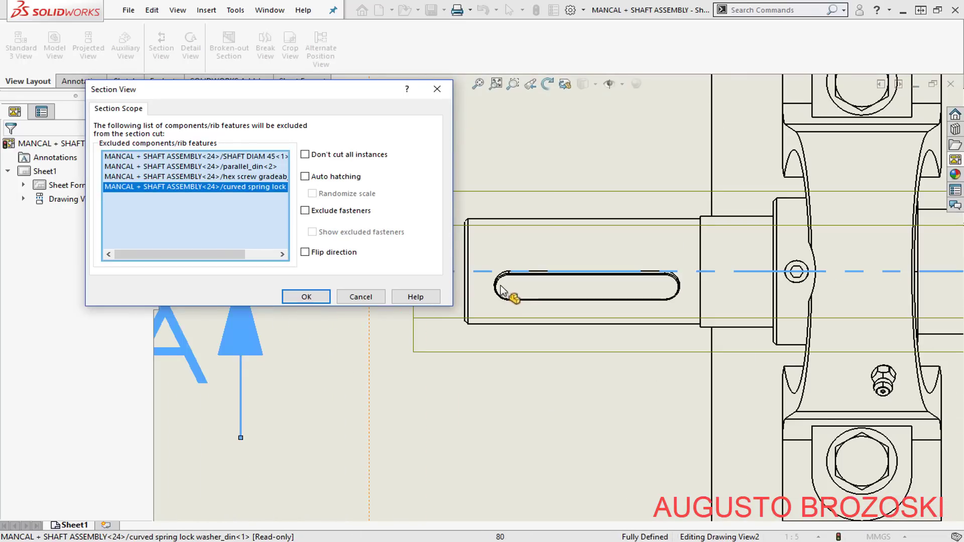
click(507, 283)
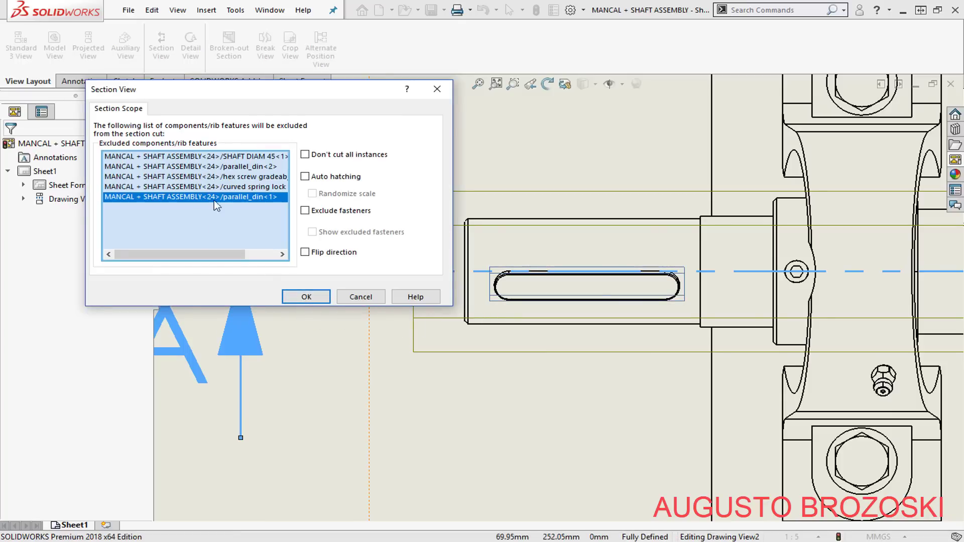
click(306, 299)
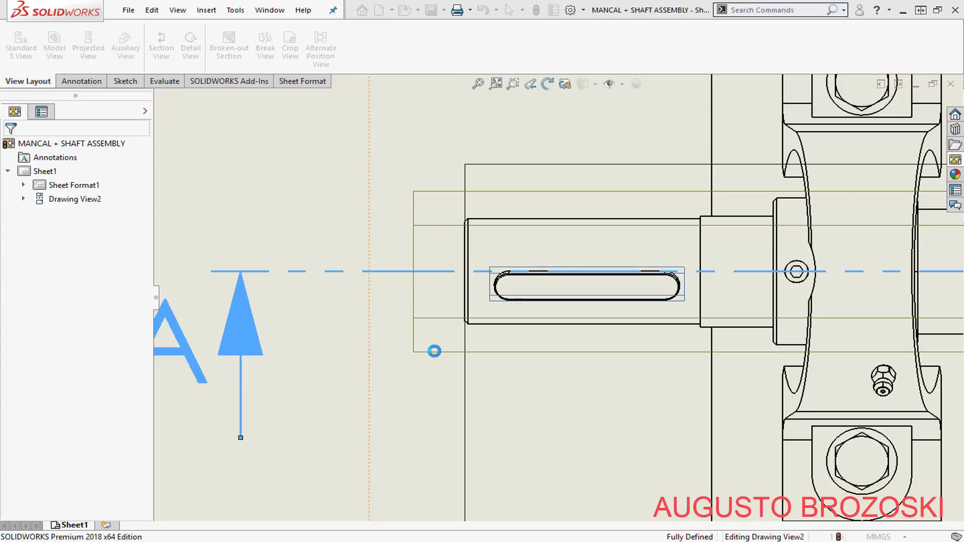
Place section view A-A directly above the plan view, aligned with it.
scroll(485, 337, up, 4)
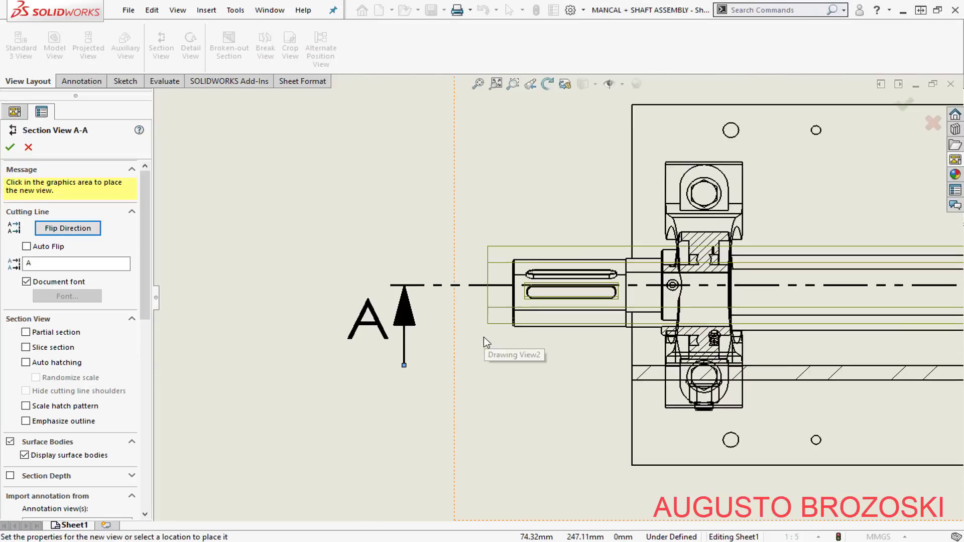
scroll(483, 336, up, 5)
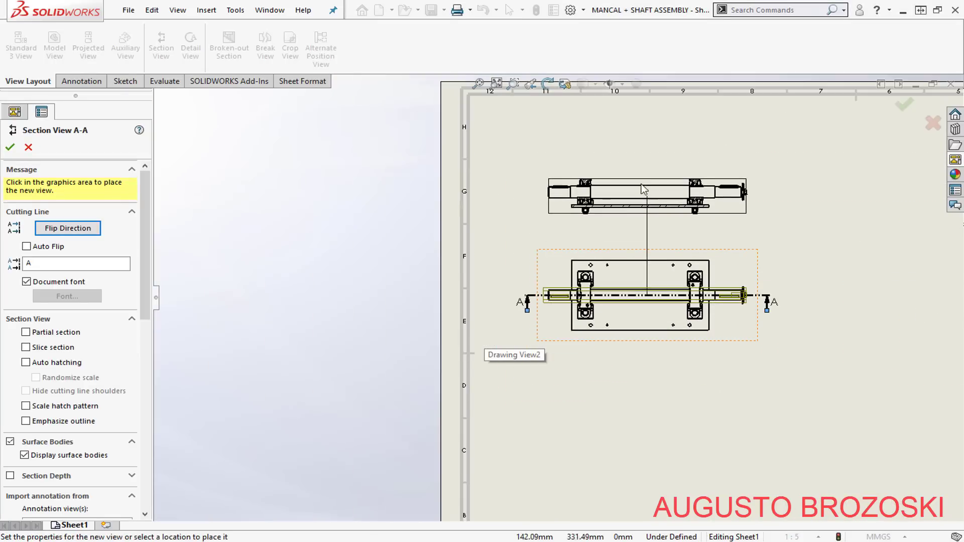
scroll(643, 189, down, 4)
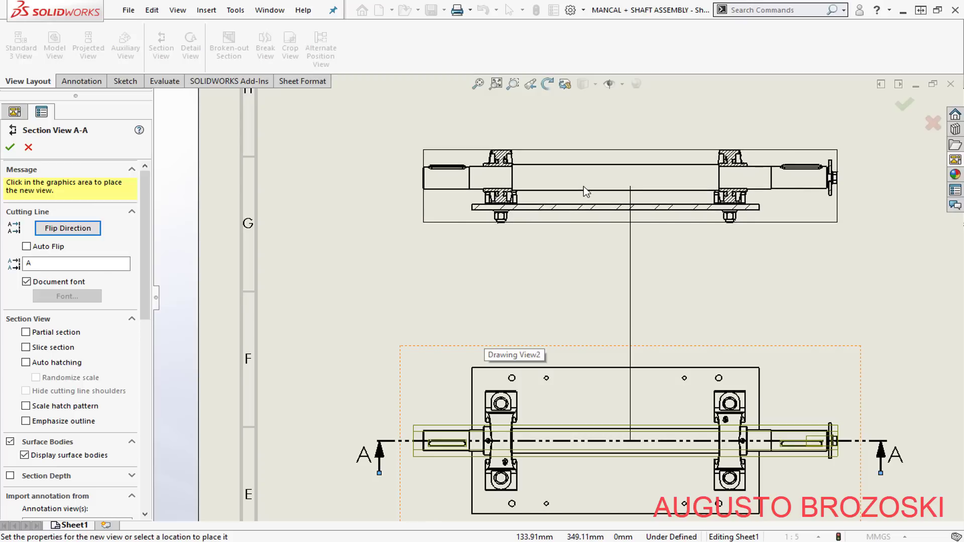
click(583, 187)
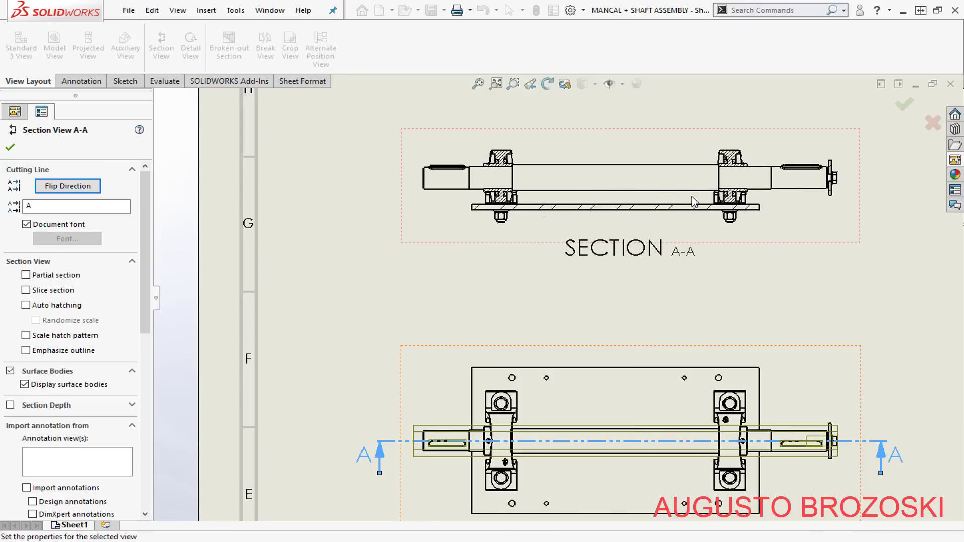
Examine section view A-A and the plan view's cutting line, checking the shaft, keys, end screw, washer and bearing housings.
scroll(850, 172, down, 10)
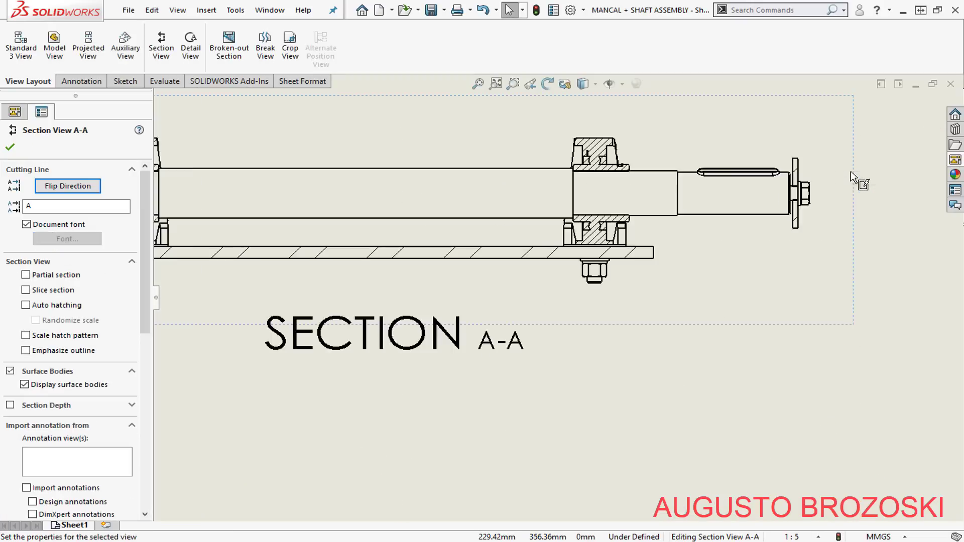
scroll(587, 291, down, 2)
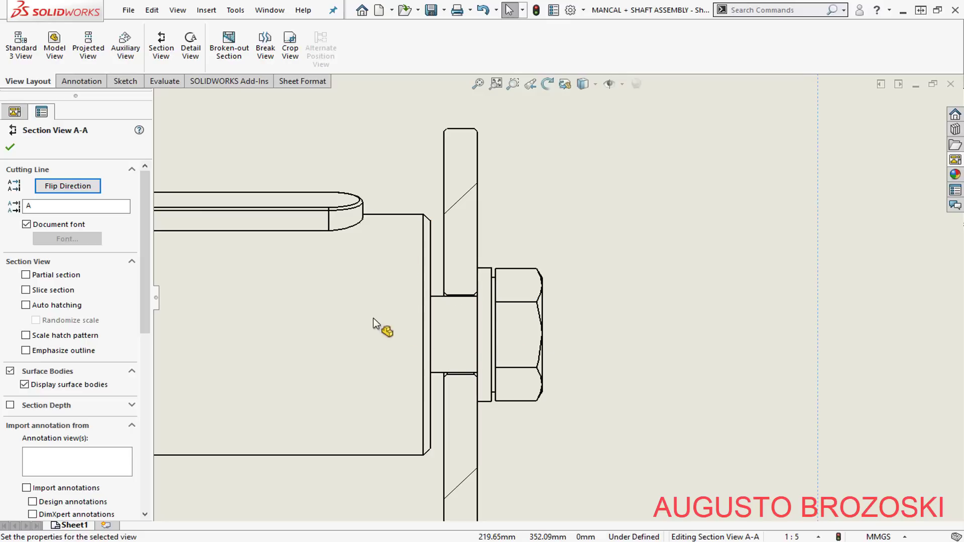
click(496, 84)
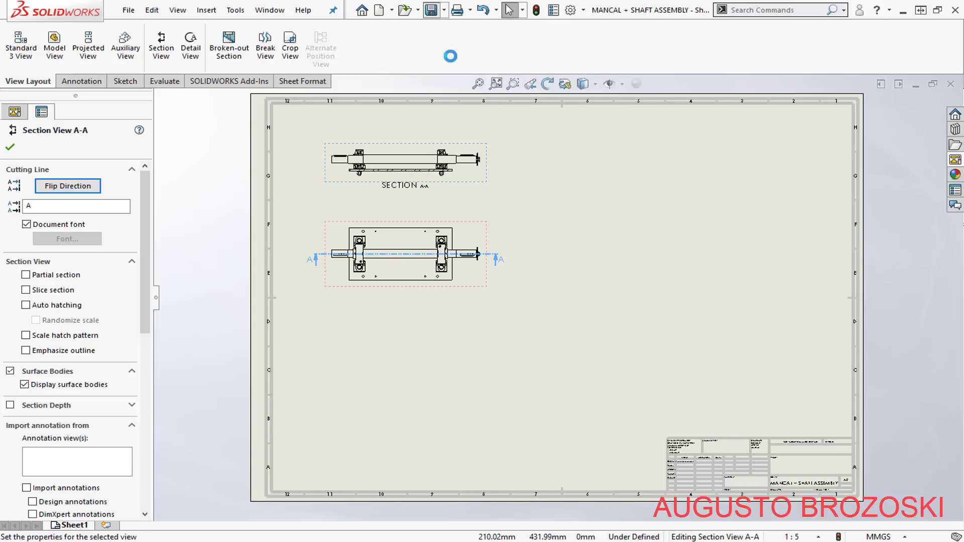
scroll(414, 207, down, 6)
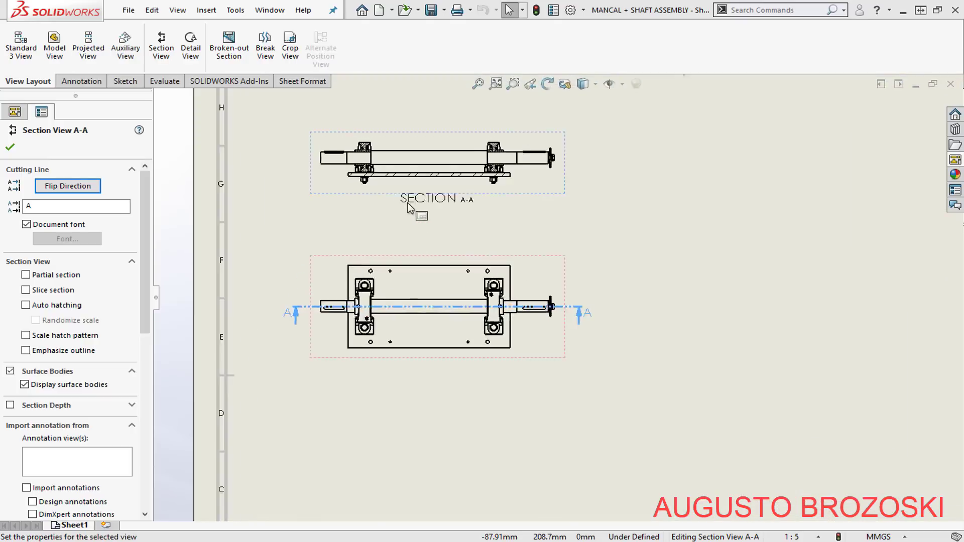
scroll(408, 223, down, 2)
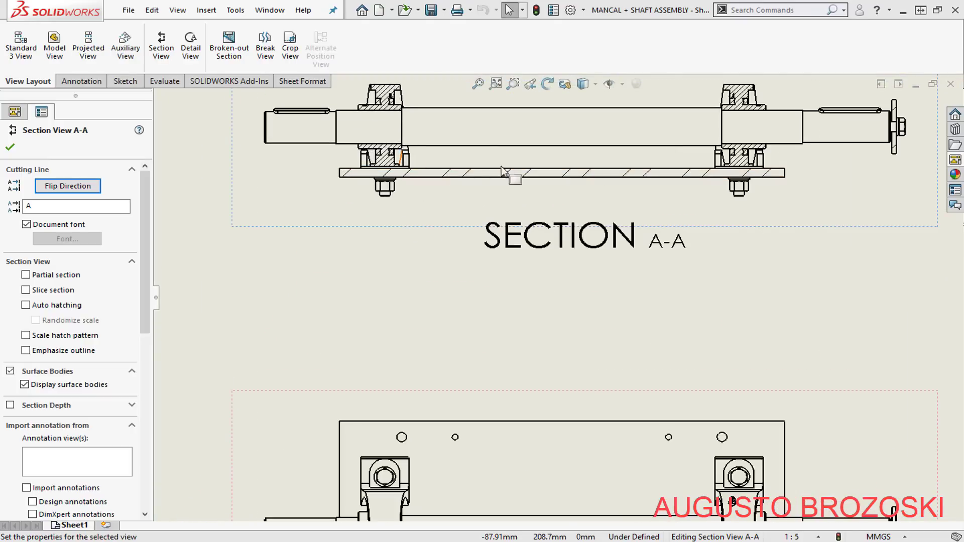
scroll(395, 269, up, 1)
scroll(421, 171, down, 1)
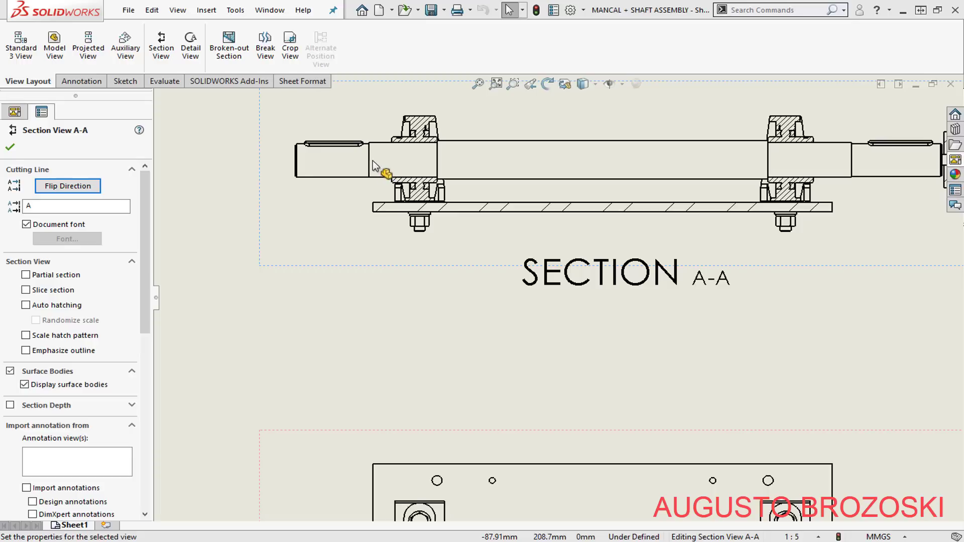
scroll(344, 250, up, 2)
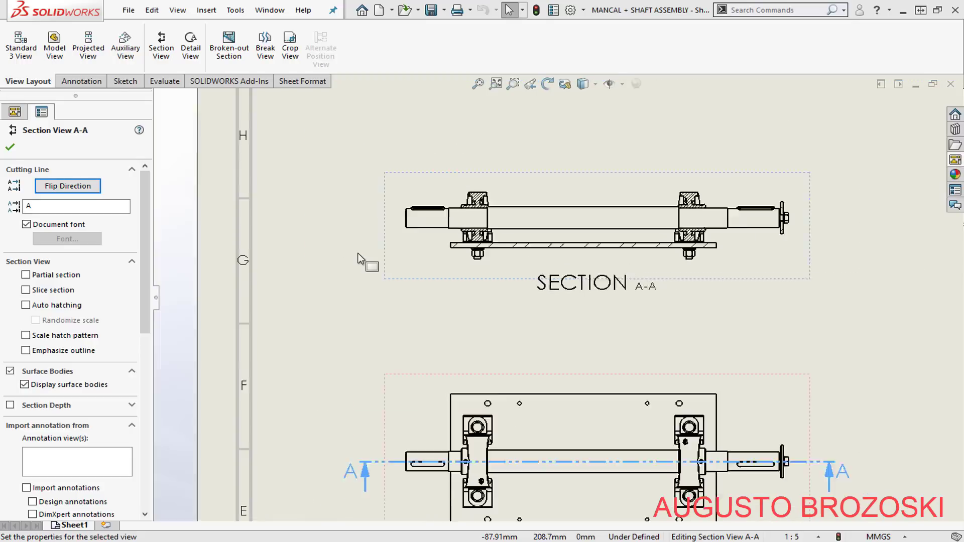
scroll(780, 445, down, 4)
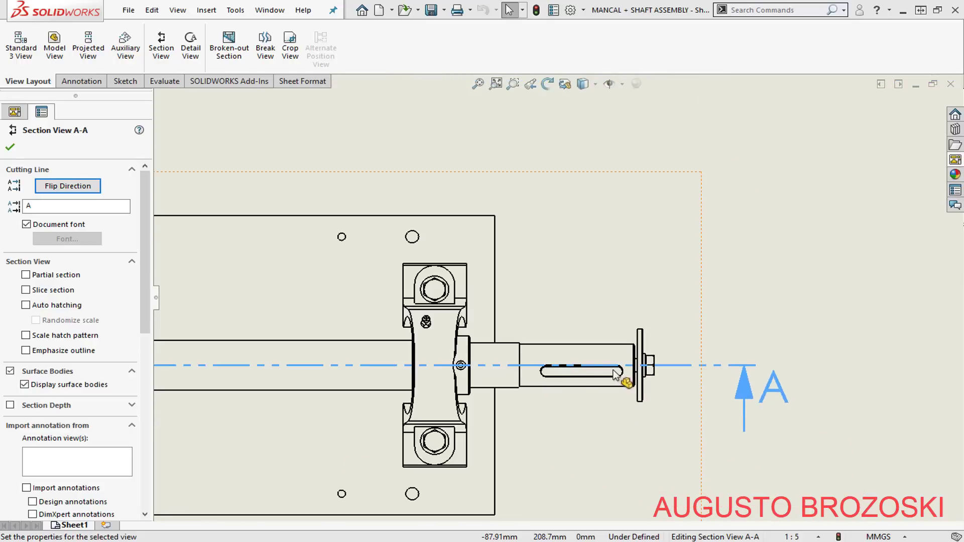
scroll(599, 371, up, 5)
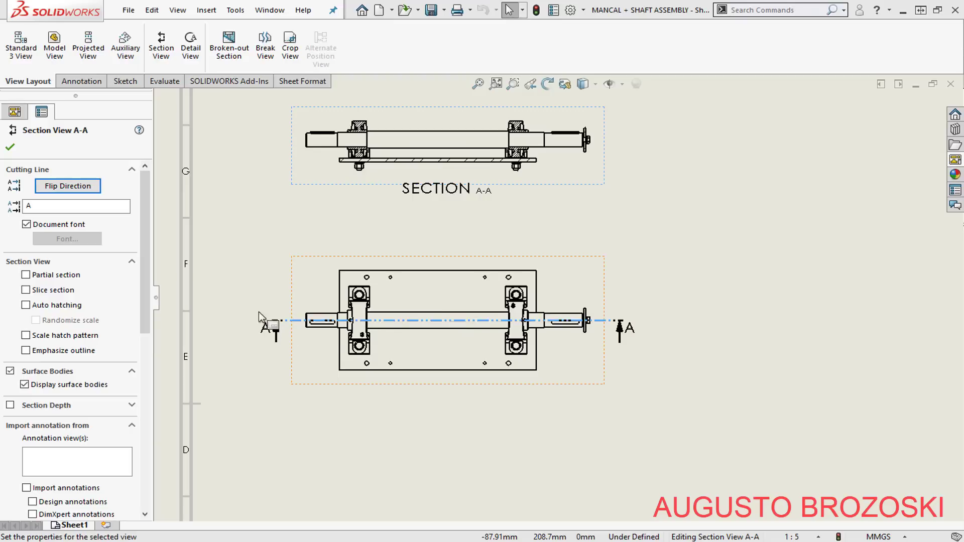
click(96, 188)
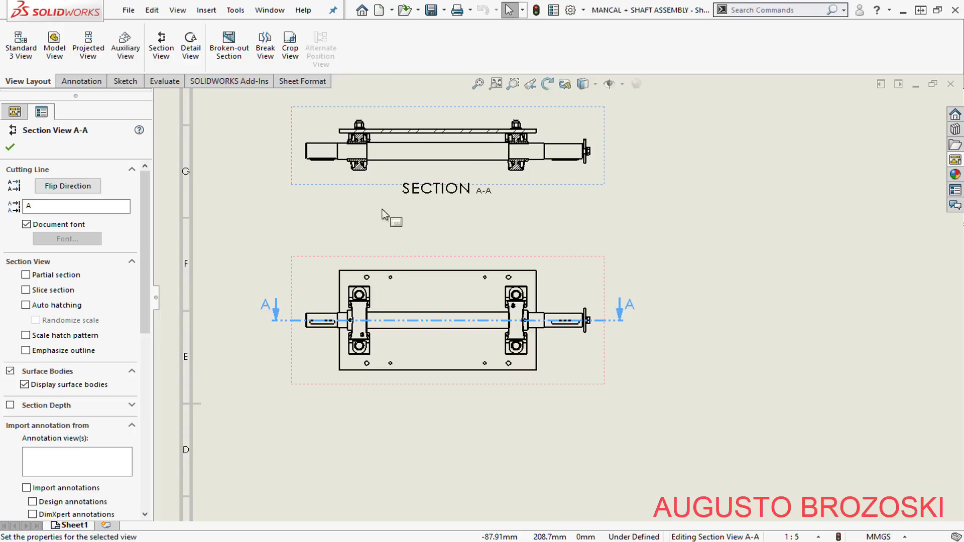
click(90, 189)
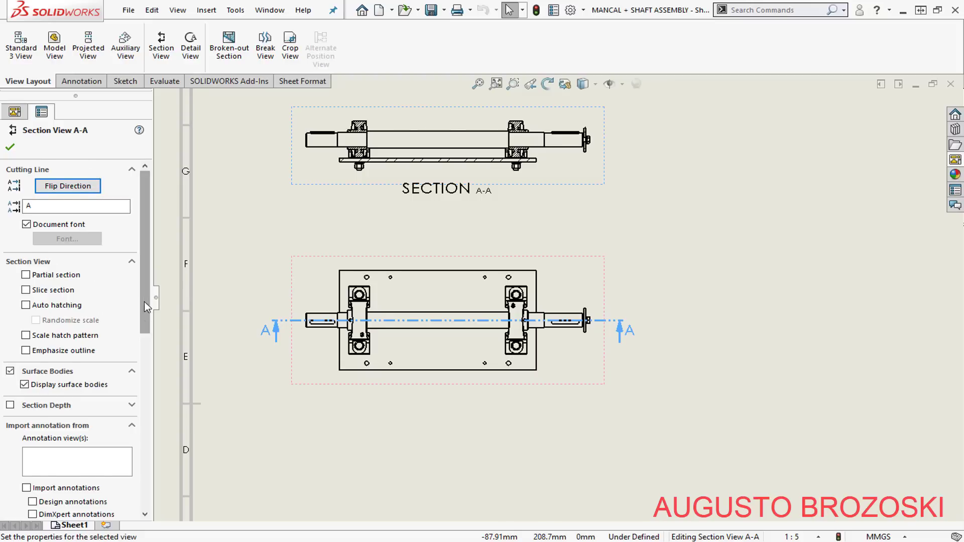
scroll(132, 379, down, 10)
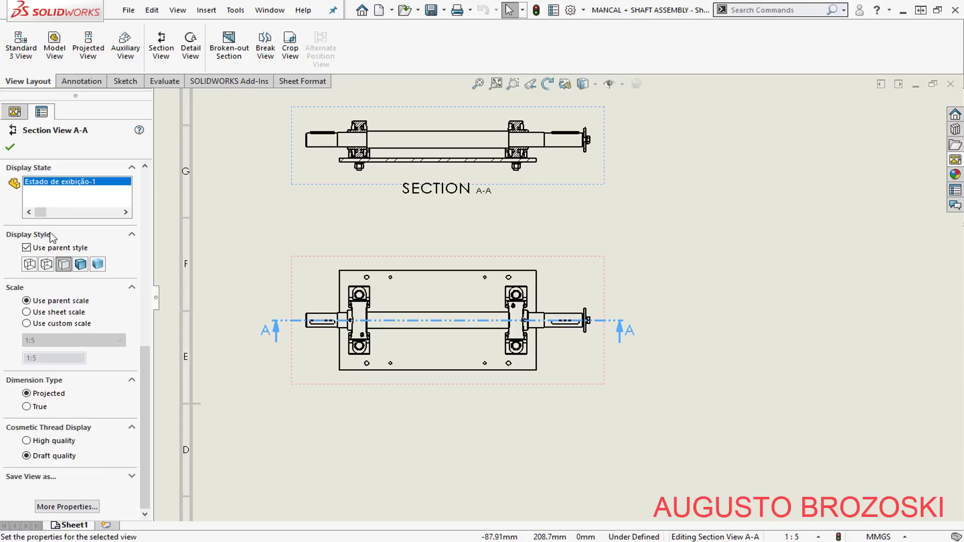
click(26, 324)
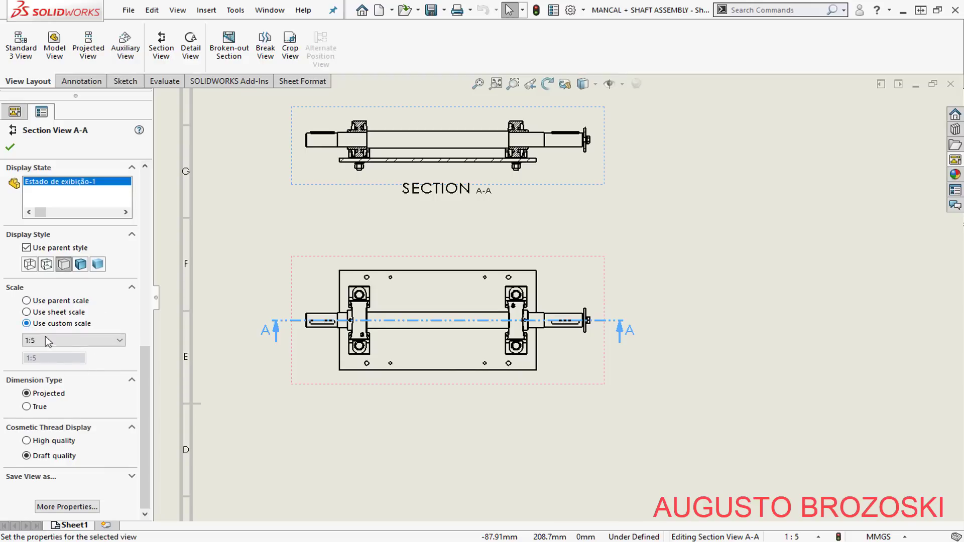
click(76, 340)
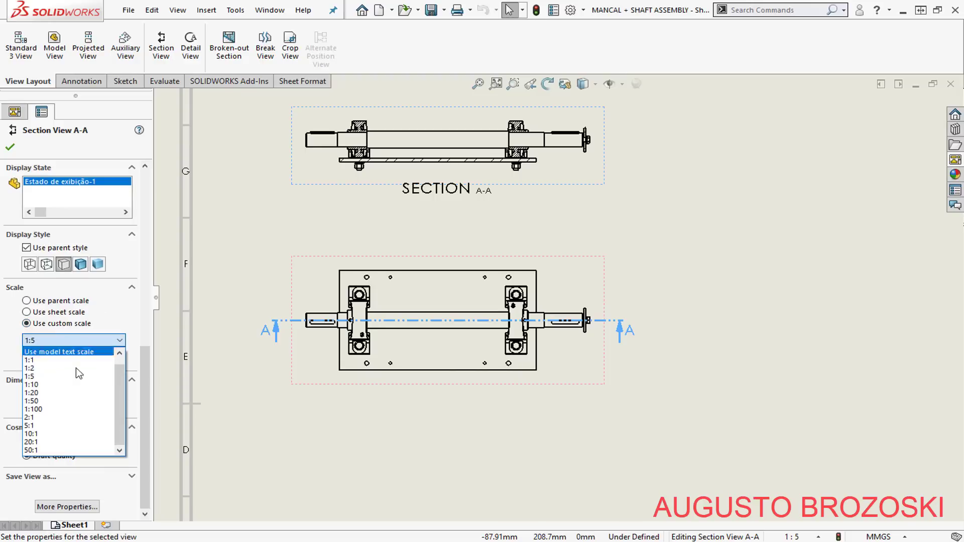
click(73, 339)
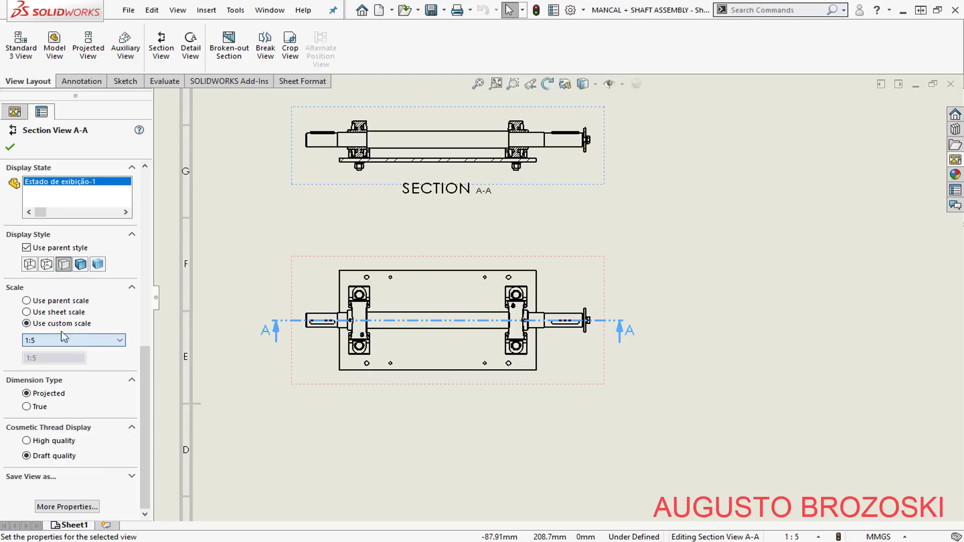
click(27, 300)
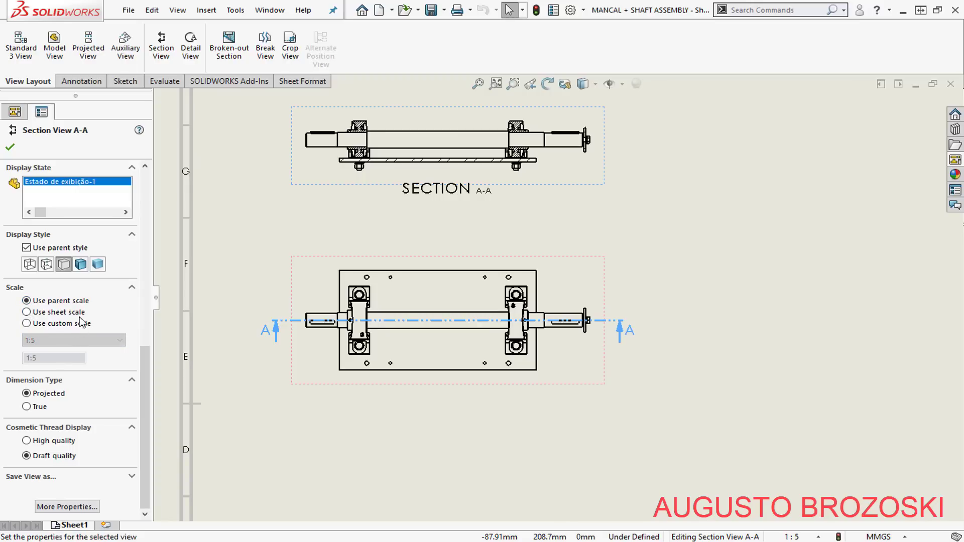
Accept section view A-A and set the document's section line style to show only the cutting line's end segments with arrows.
click(10, 147)
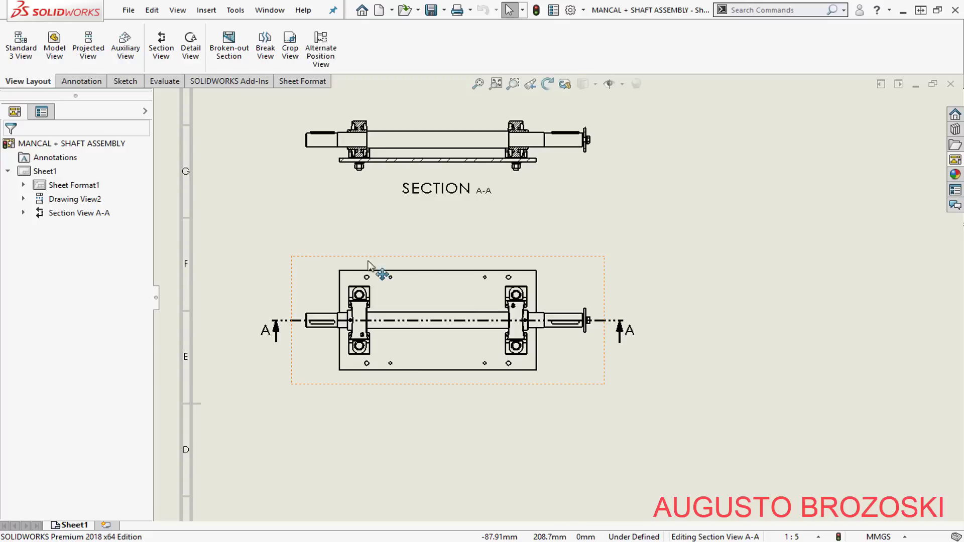
scroll(610, 354, down, 6)
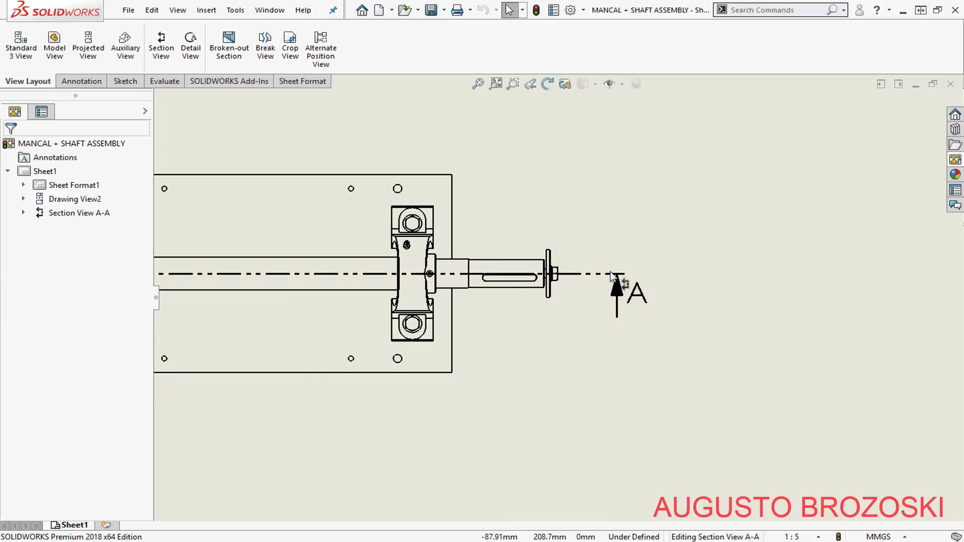
click(572, 10)
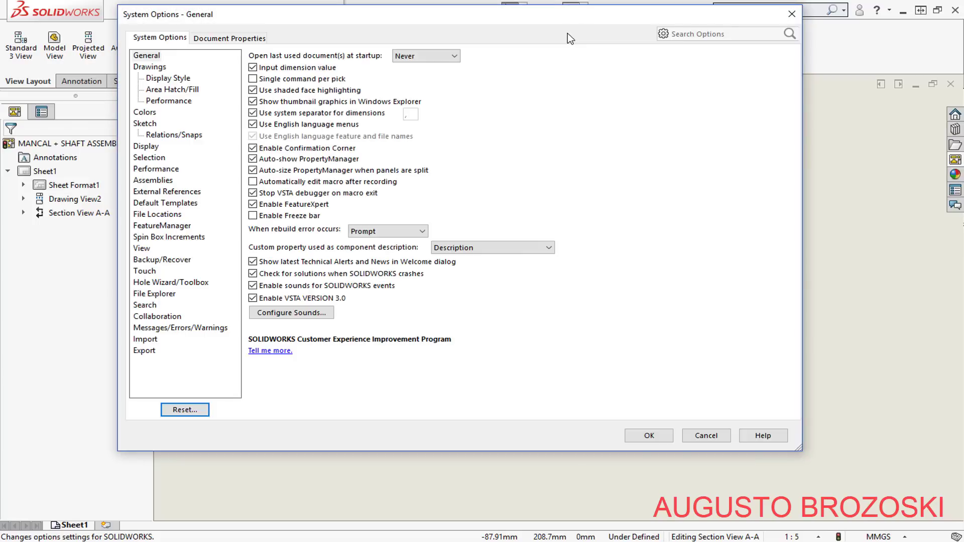
click(248, 39)
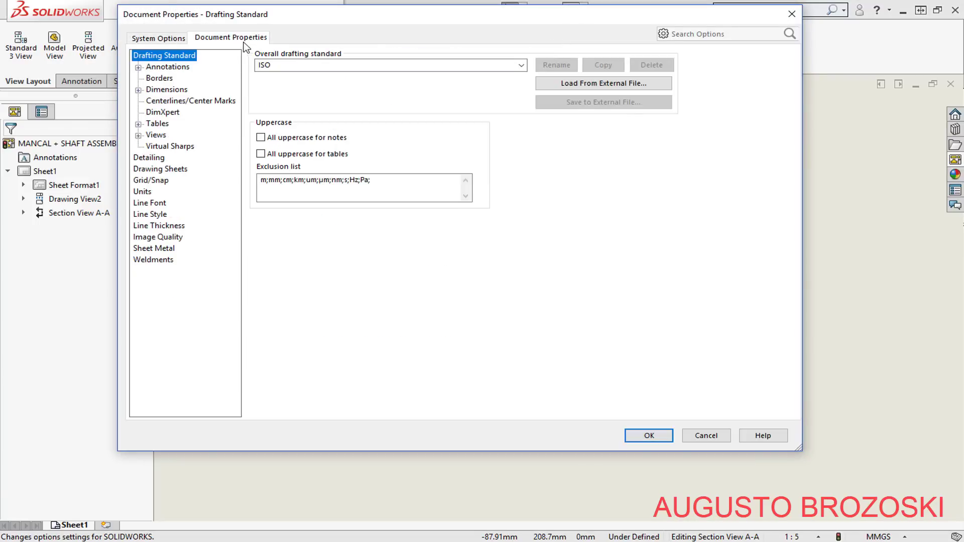
click(138, 136)
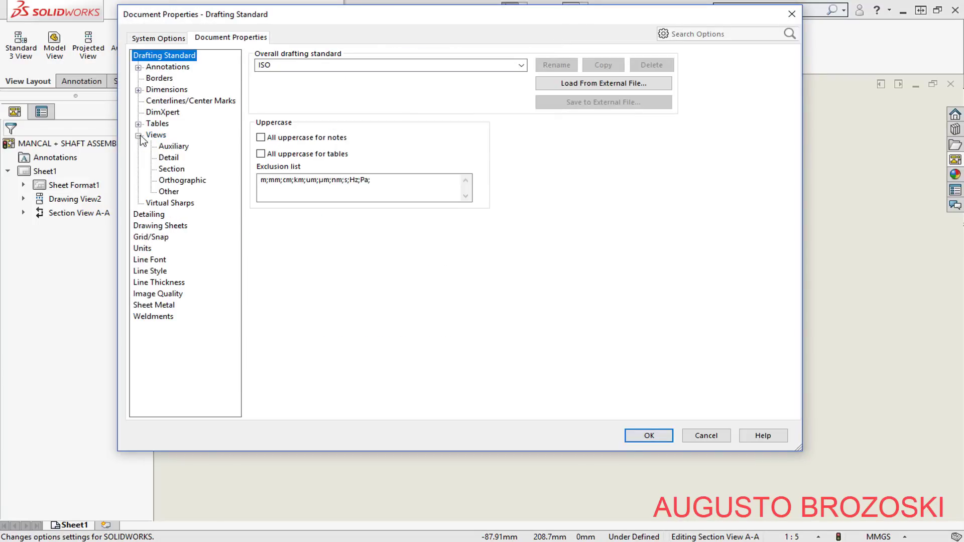
click(168, 171)
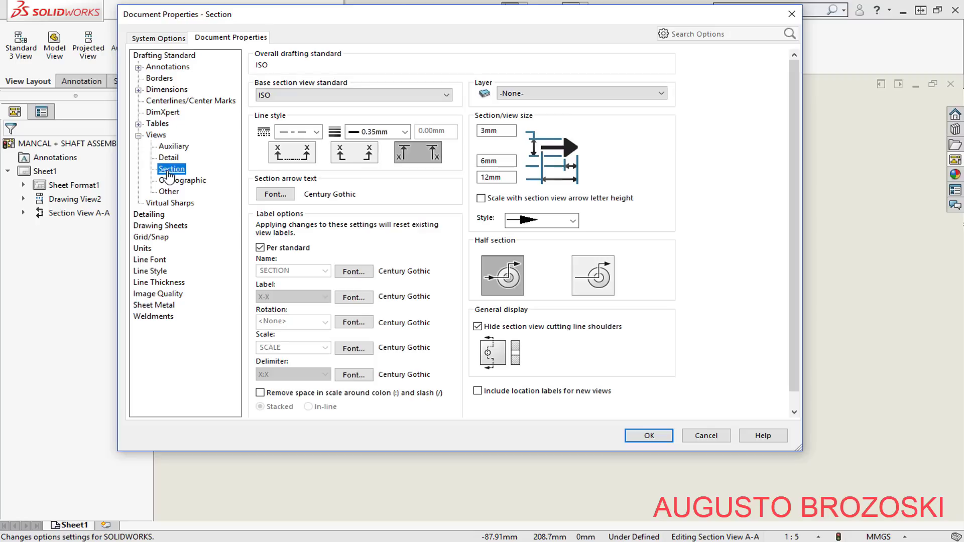
click(412, 155)
click(649, 436)
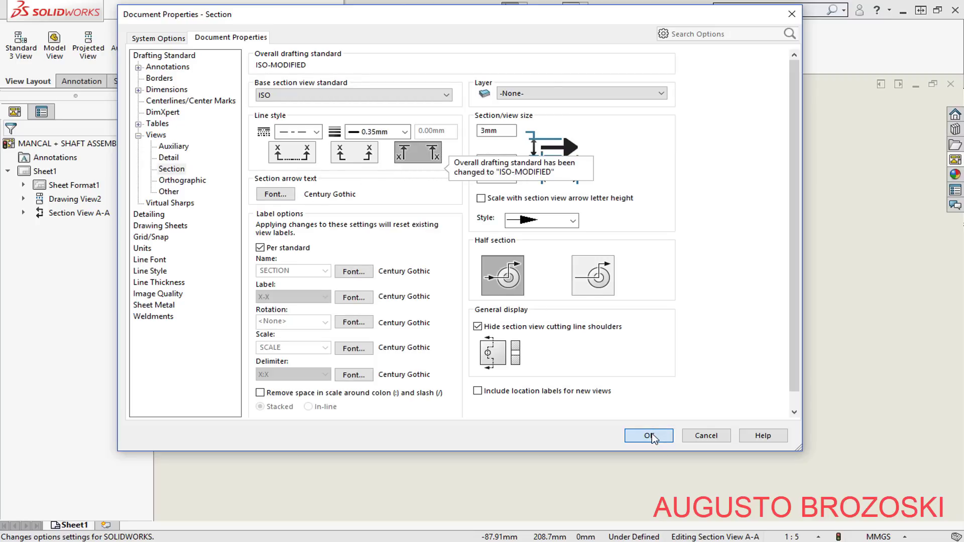
scroll(552, 306, up, 4)
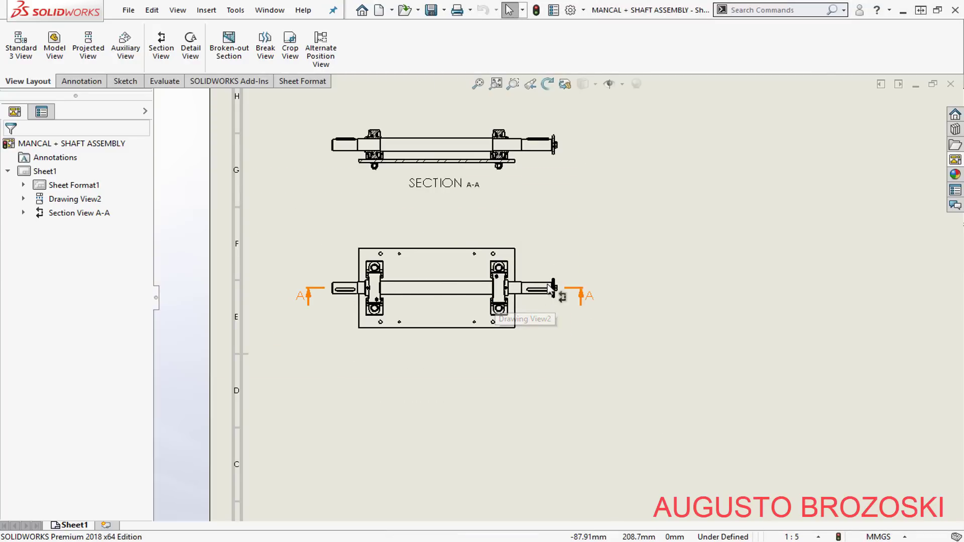
scroll(582, 297, down, 5)
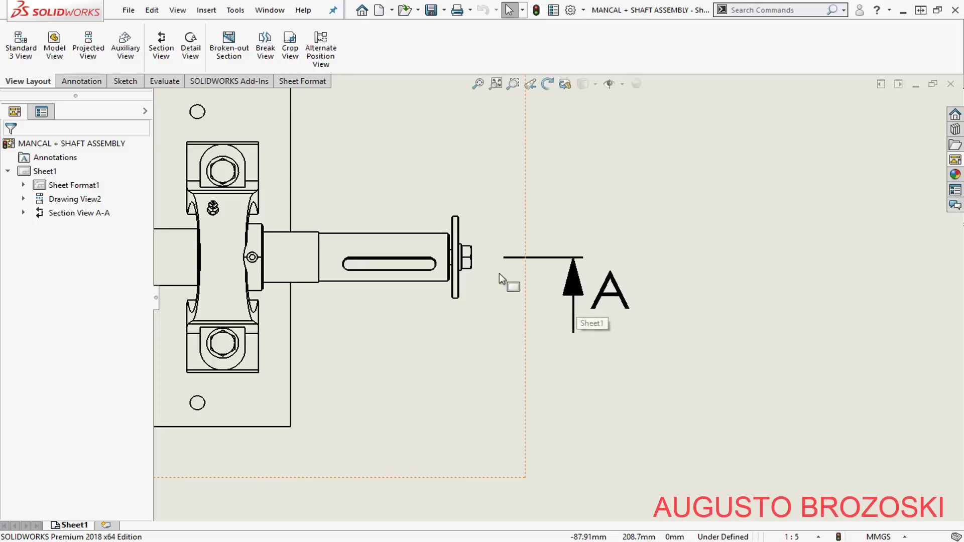
scroll(575, 327, up, 5)
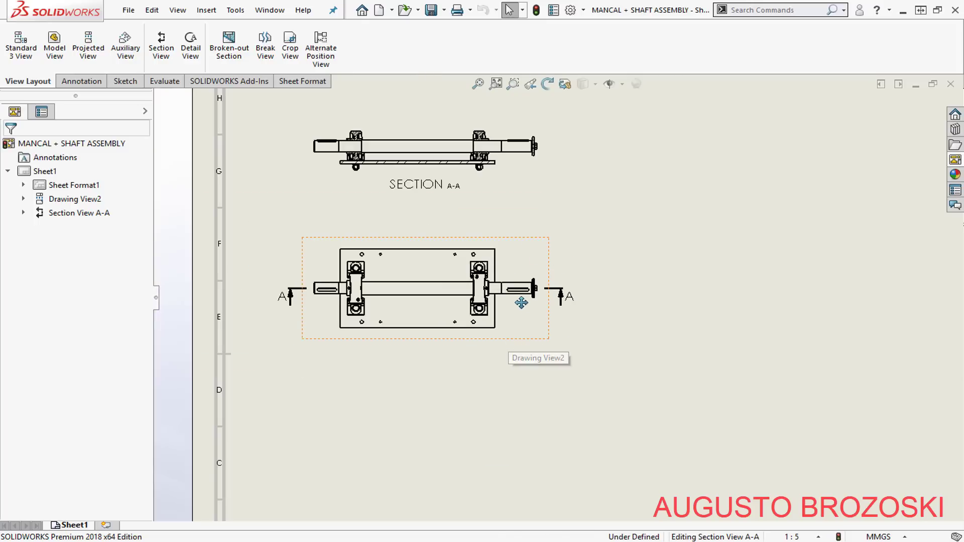
Project a side view from section view A-A and place it to the right of the section, aligned horizontally.
middle_drag(553, 247, 518, 317)
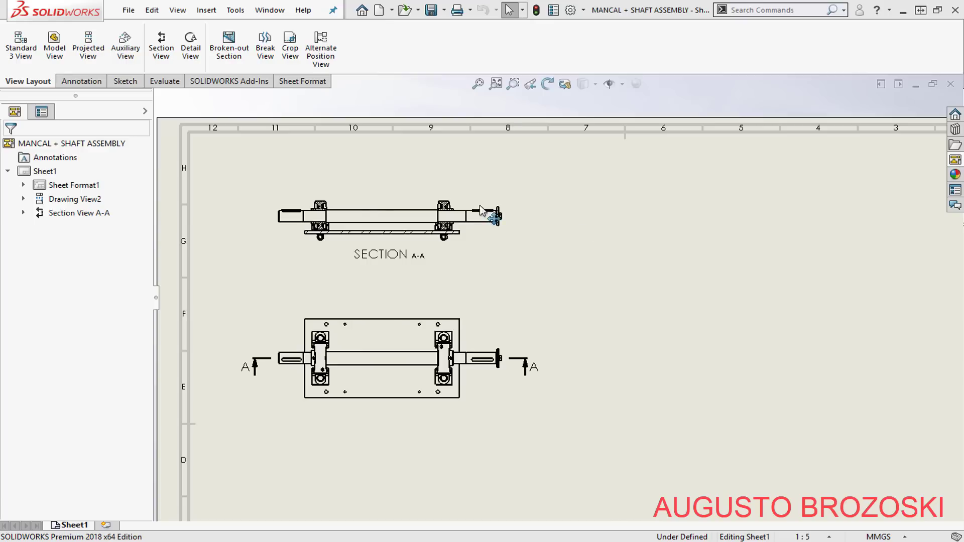
click(88, 49)
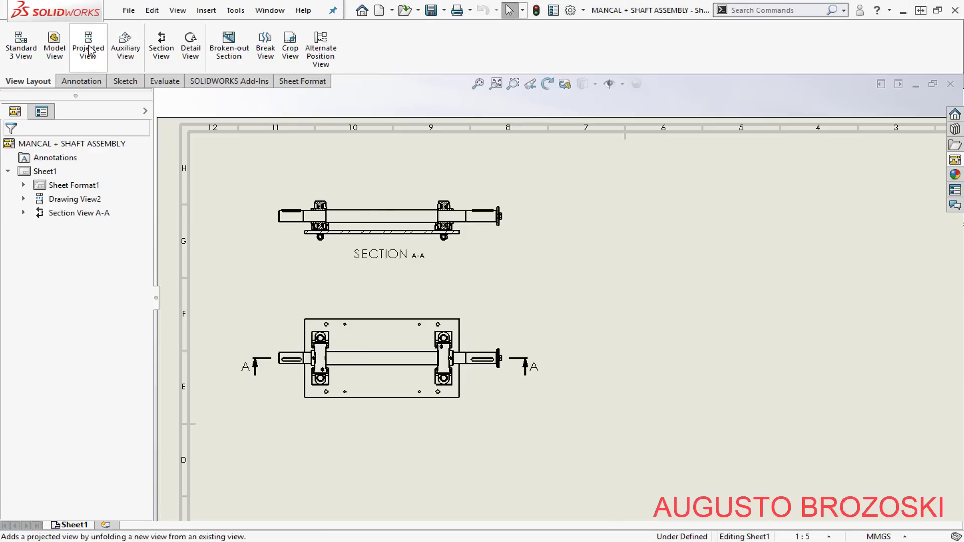
click(387, 195)
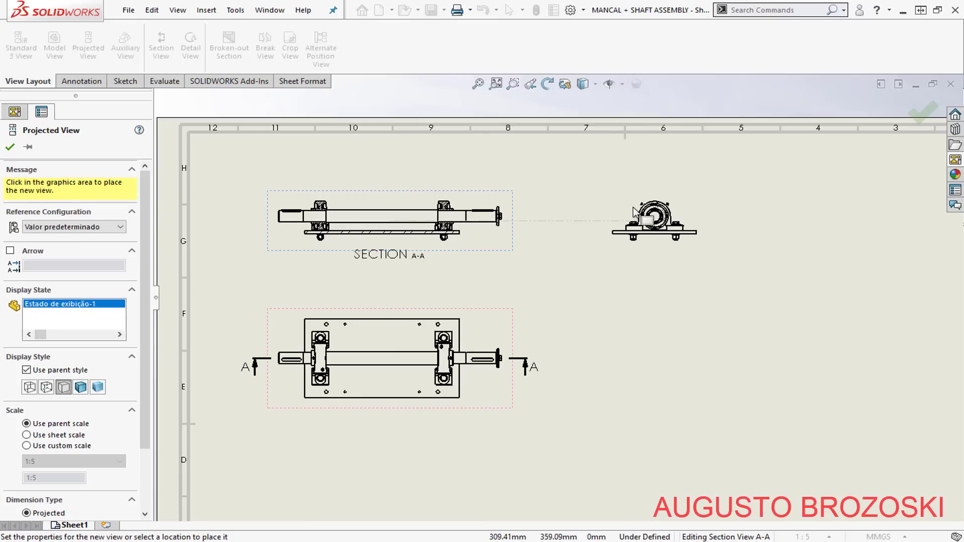
click(578, 232)
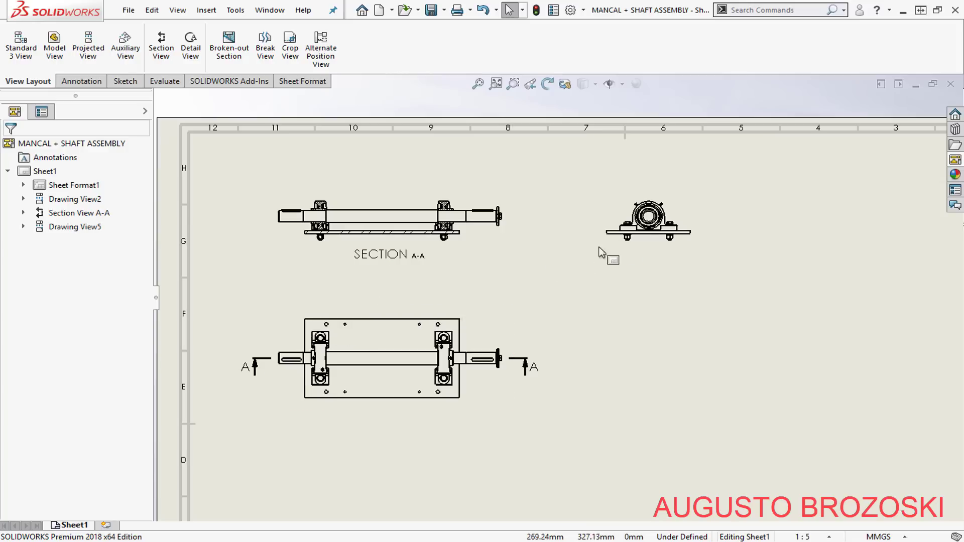
Place an isometric view of the assembly on the sheet below the side view.
click(955, 160)
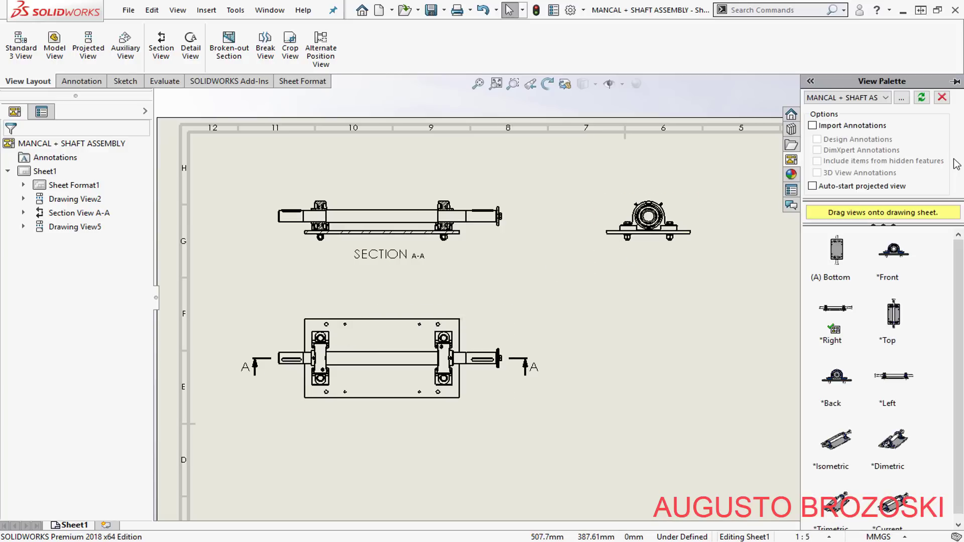
scroll(823, 420, down, 1)
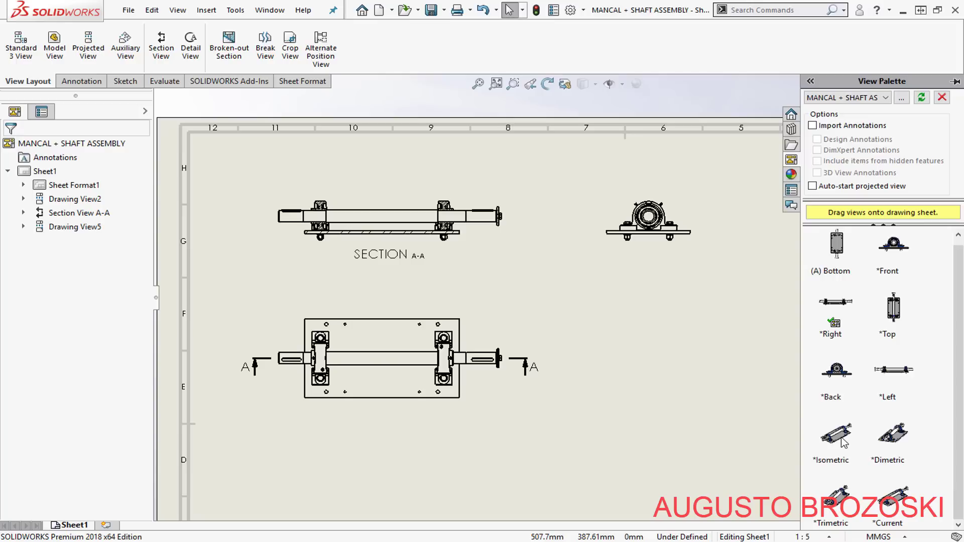
mouse_move(844, 442)
mouse_down()
mouse_move(736, 441)
mouse_move(673, 407)
mouse_move(654, 357)
mouse_up()
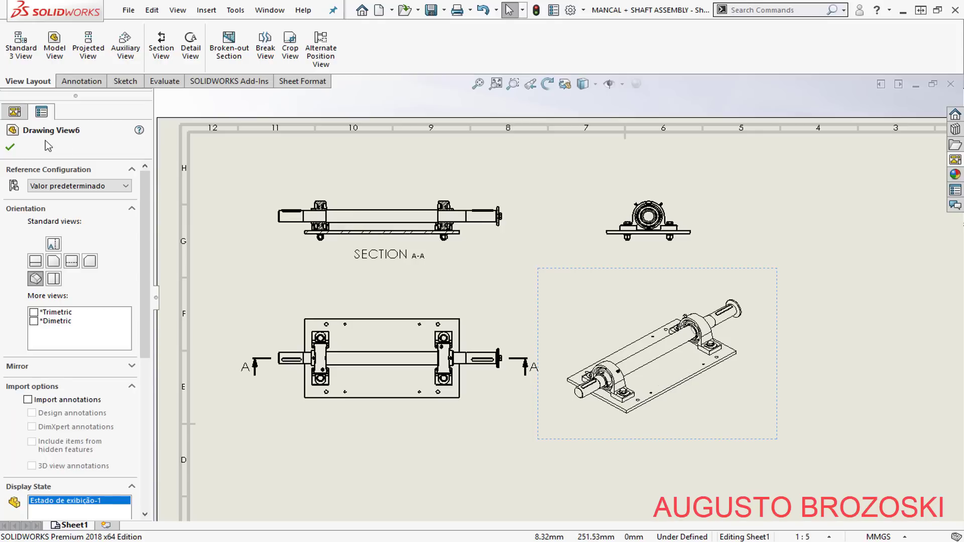
Set the isometric view's display style to Shaded With Edges and accept the view.
drag(144, 352, 143, 506)
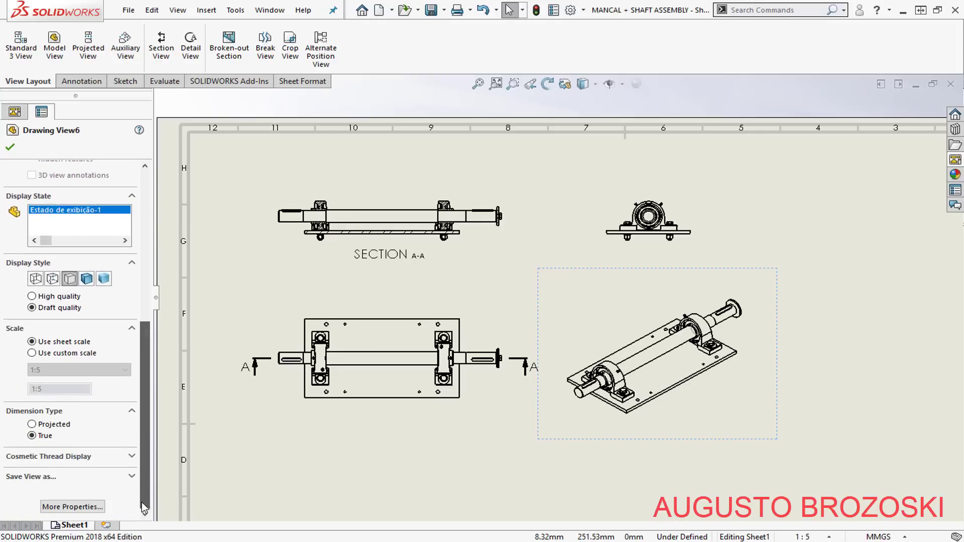
click(87, 279)
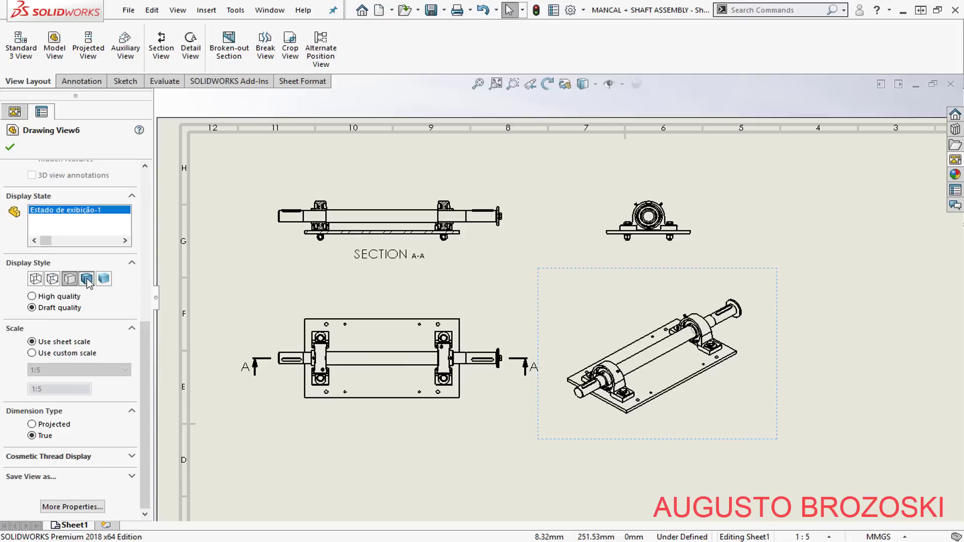
scroll(698, 379, down, 4)
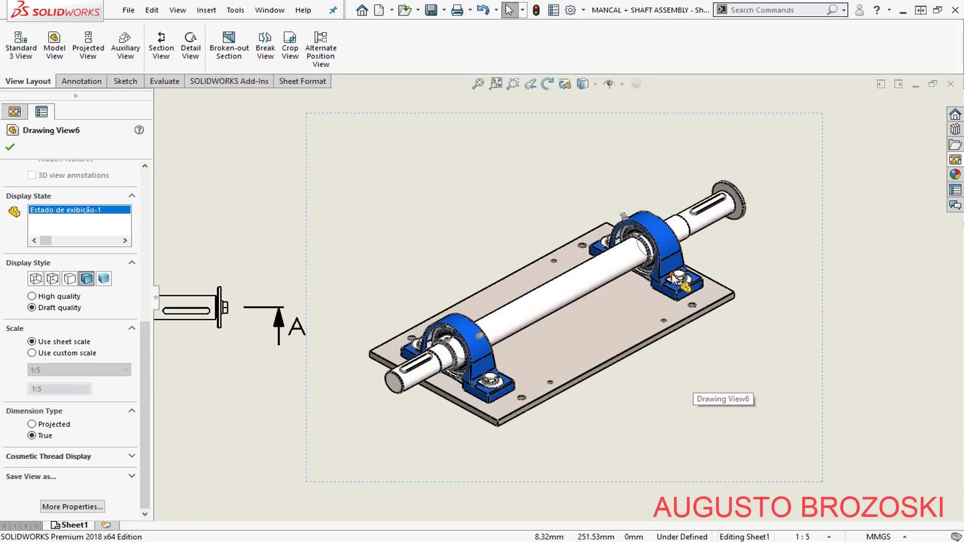
click(9, 149)
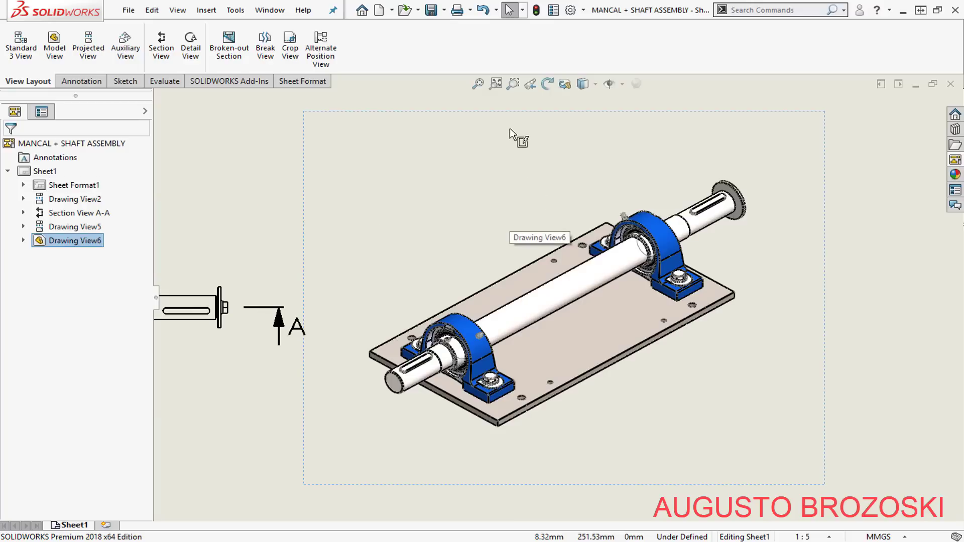
click(495, 83)
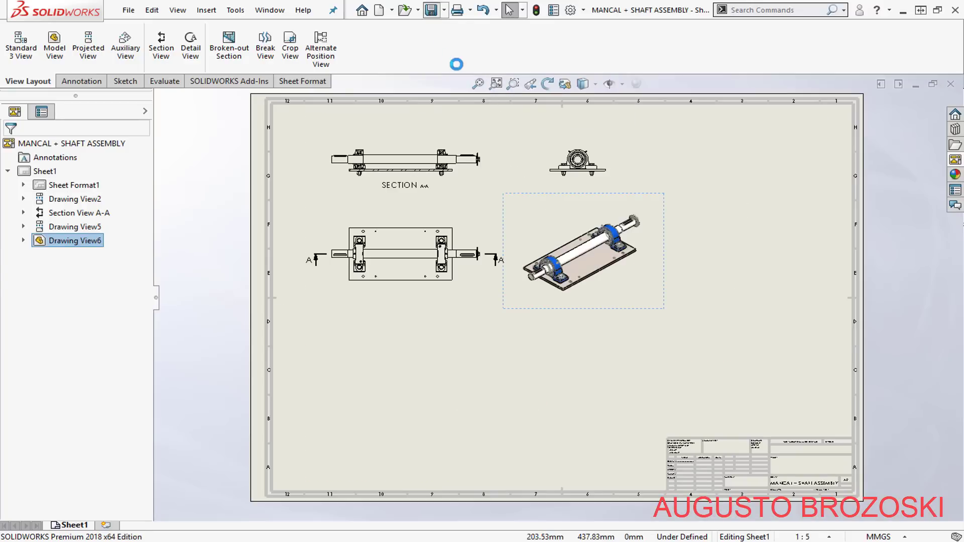
Inspect the keyways in the plan view and switch to the MANCAL + SHAFT ASSEMBLY.SLDASM model.
scroll(430, 166, down, 5)
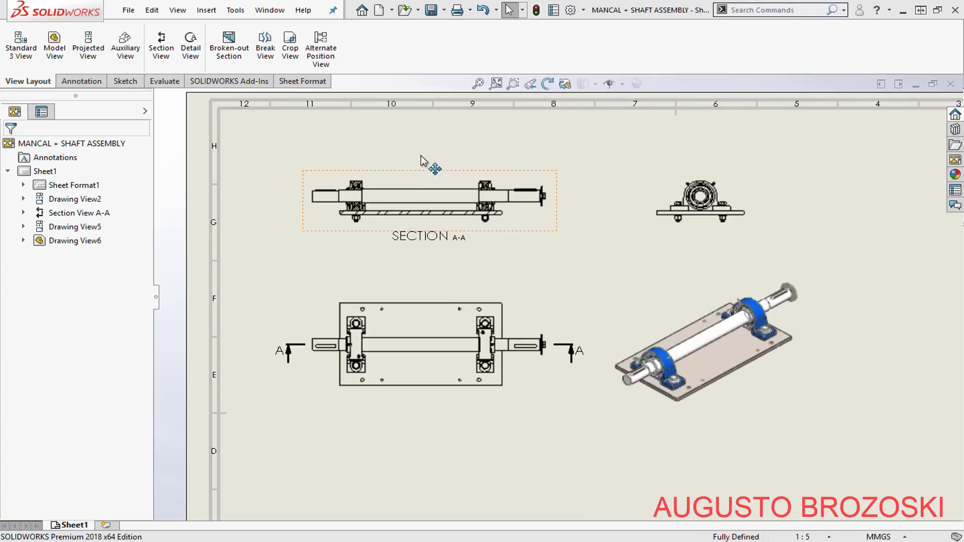
scroll(352, 422, down, 5)
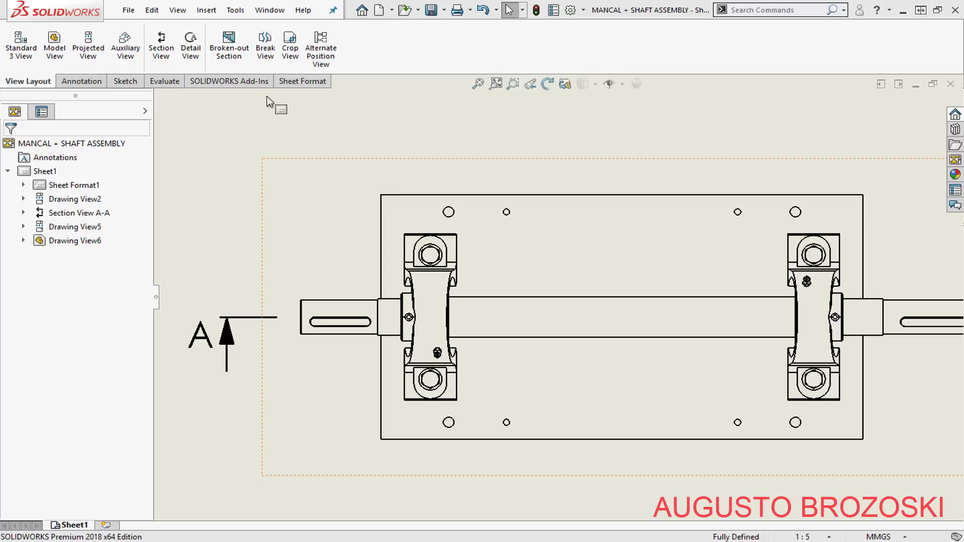
click(270, 10)
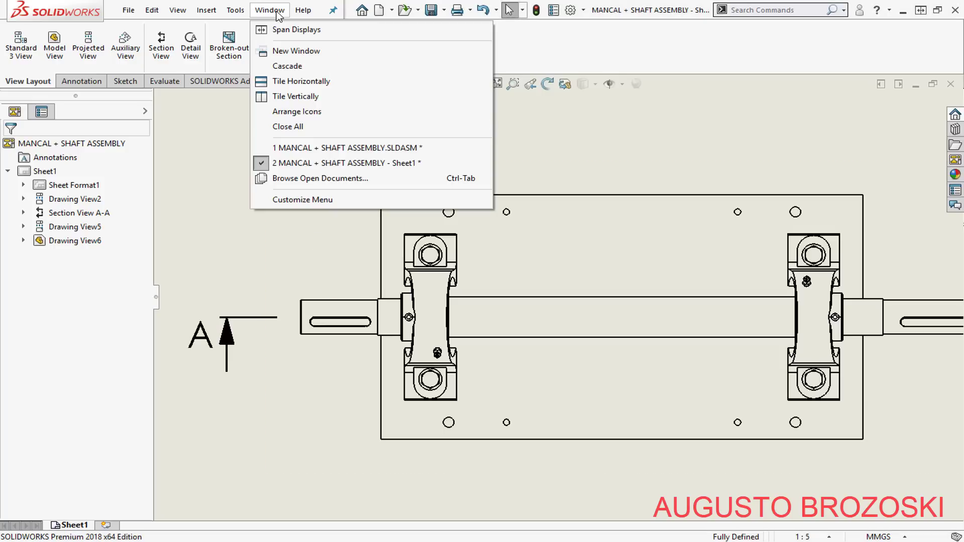
click(314, 148)
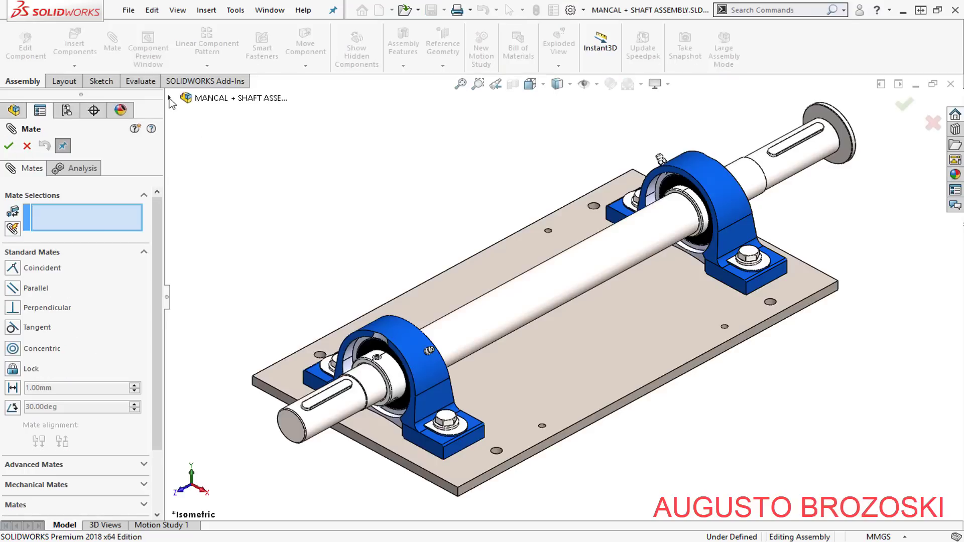
Mate the shaft's Right Plane coincident with the assembly's Plano direito plane so the shaft keys point straight up.
click(169, 98)
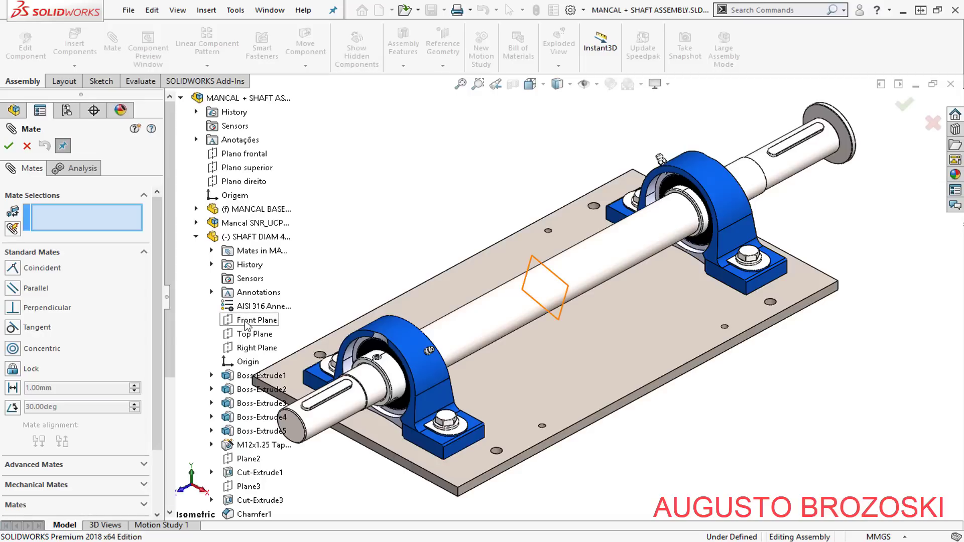
click(254, 350)
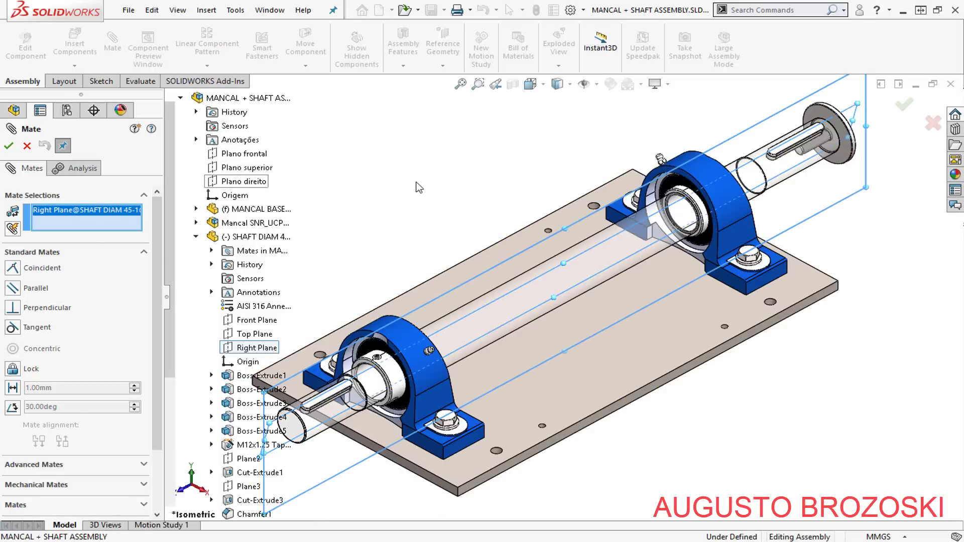
click(244, 183)
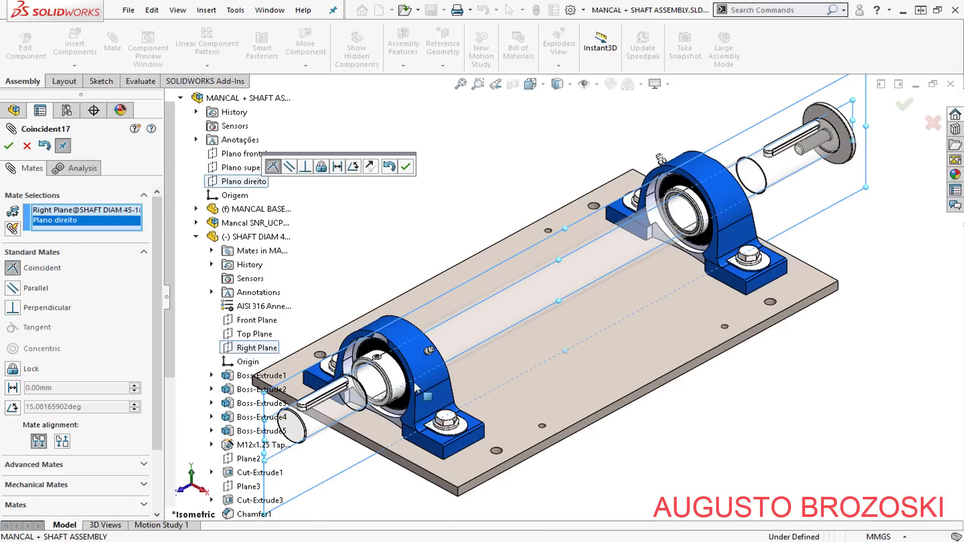
scroll(369, 400, up, 2)
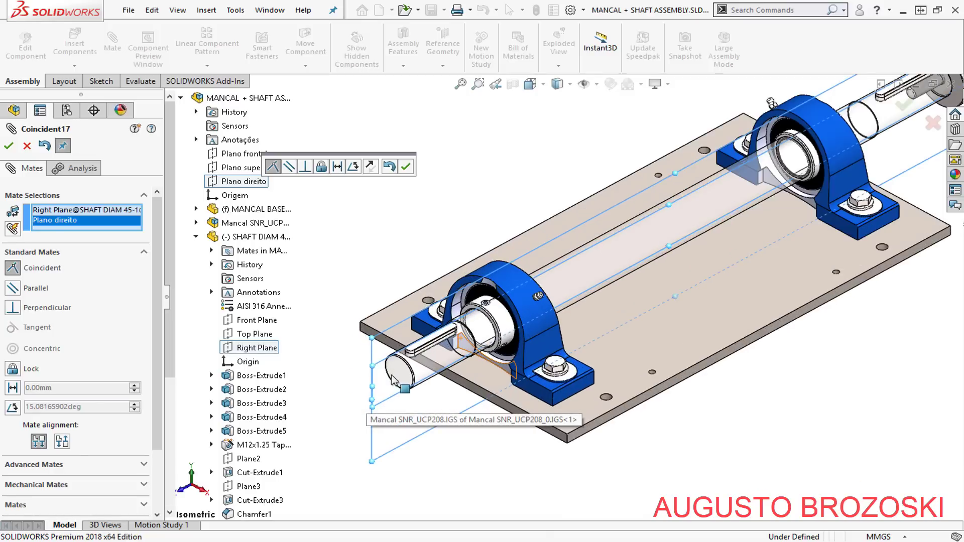
scroll(369, 400, down, 5)
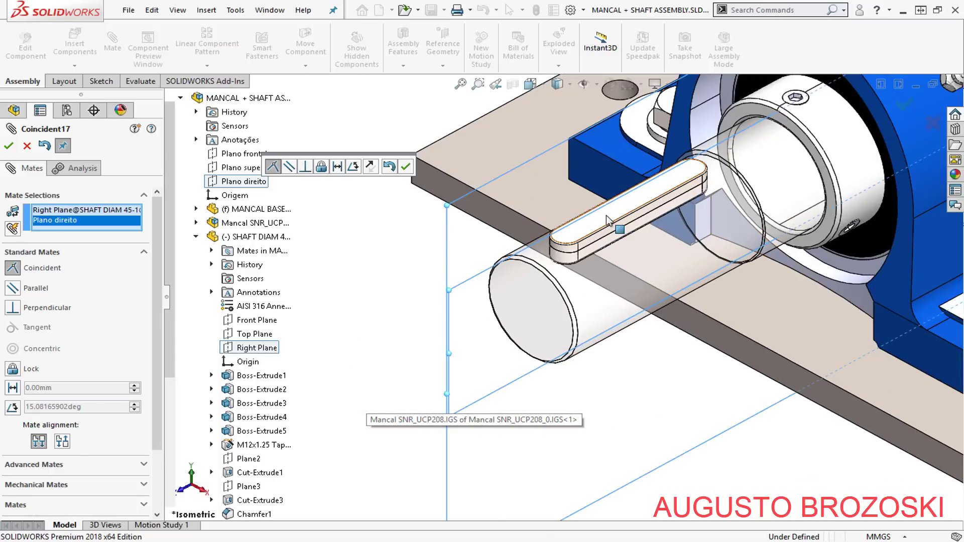
click(406, 167)
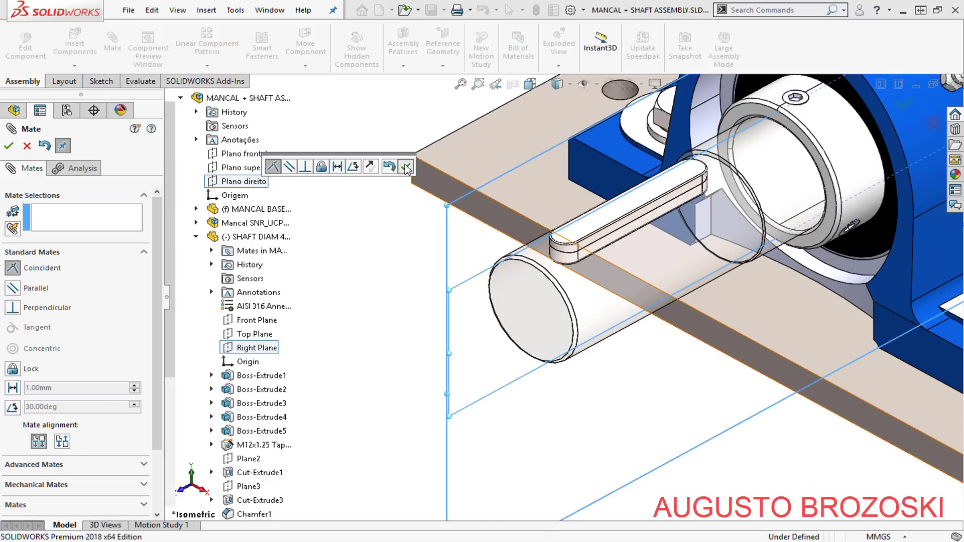
click(9, 146)
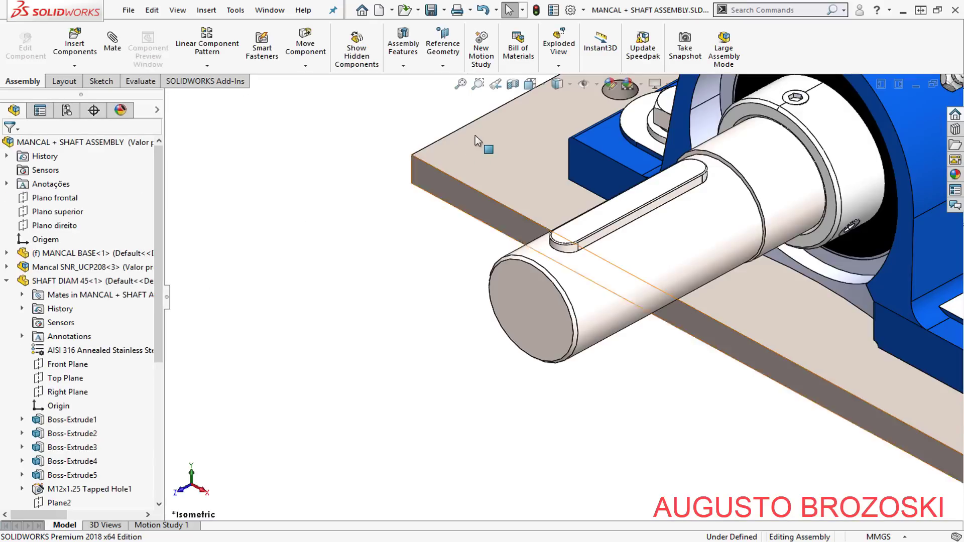
Show the assembly in isometric orientation, save it, and return to the Sheet1 drawing.
click(533, 85)
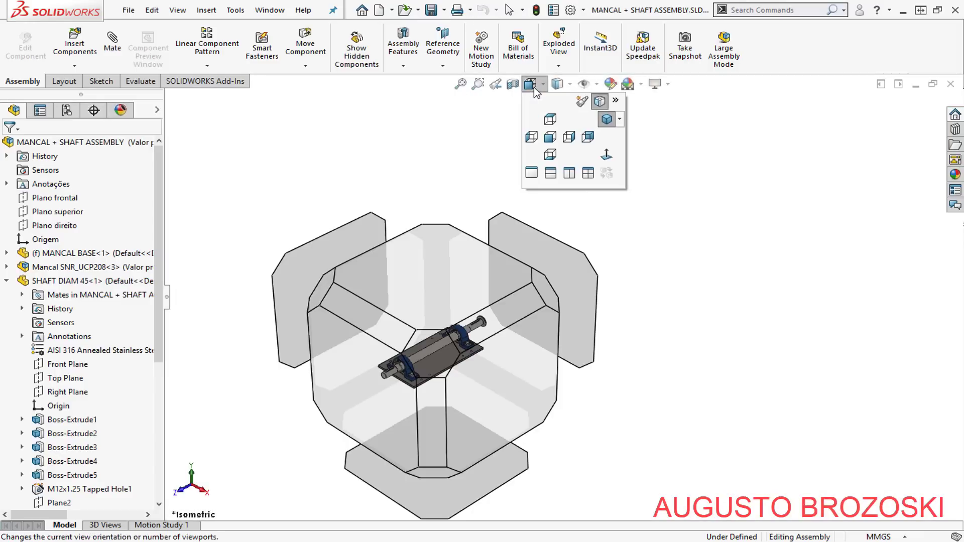
click(602, 128)
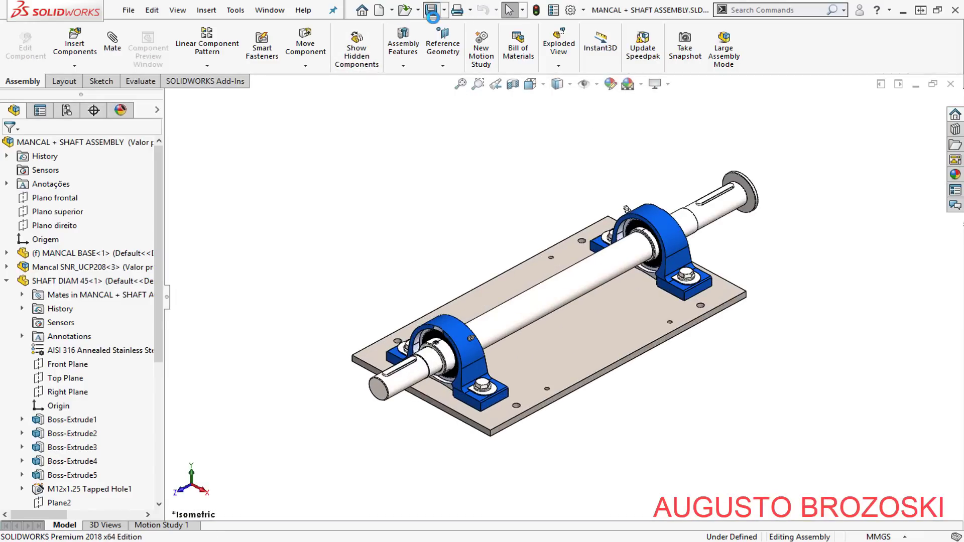
click(269, 10)
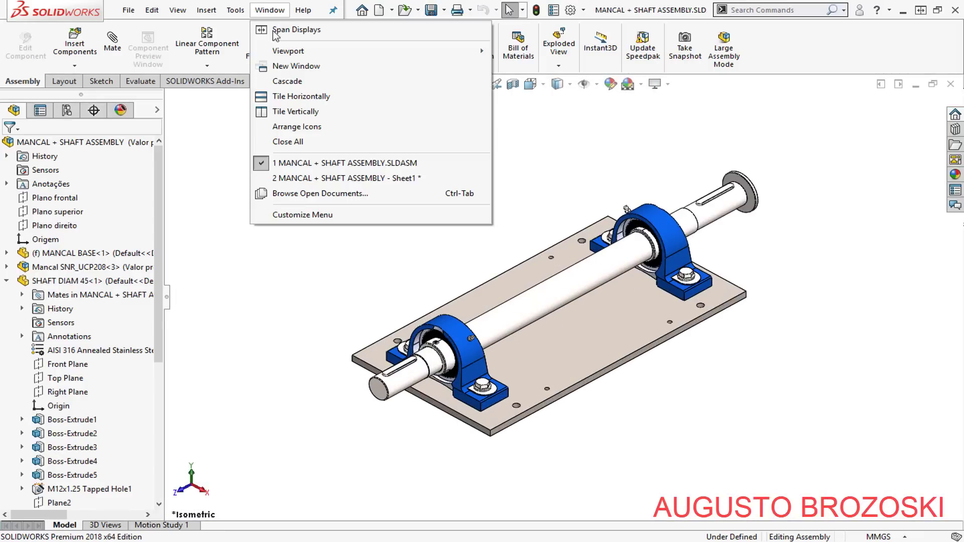
click(340, 179)
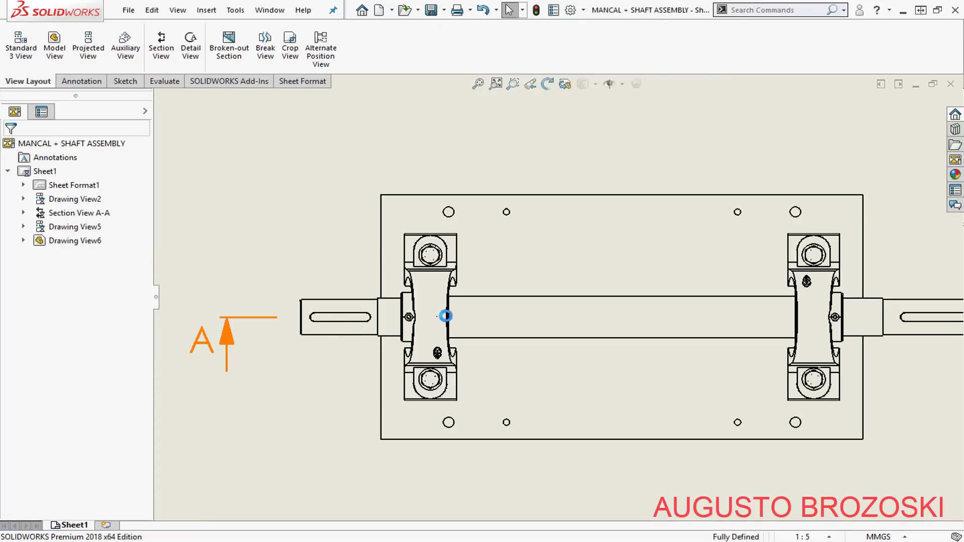
Add a centerline along the shaft's large middle diameter in section view A-A.
scroll(401, 332, up, 3)
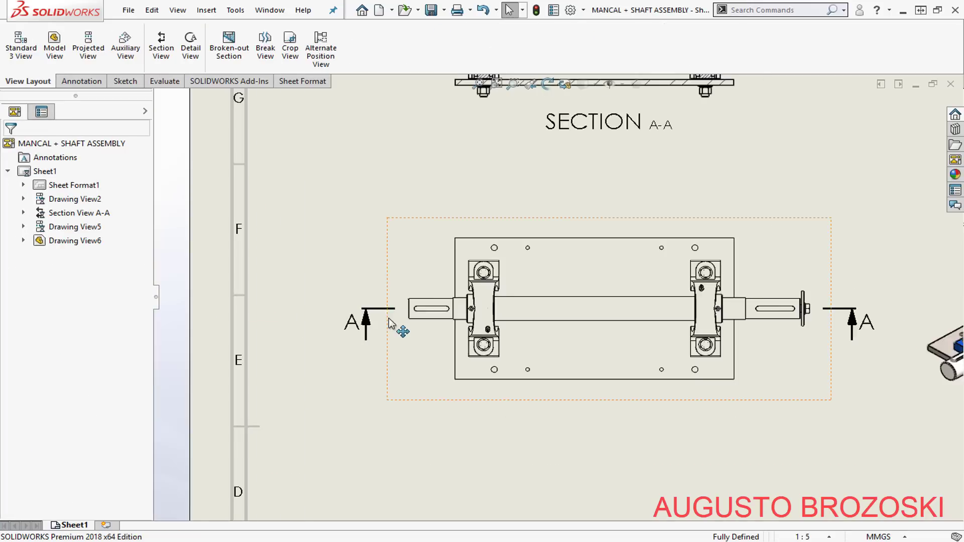
scroll(727, 129, down, 5)
scroll(690, 145, down, 3)
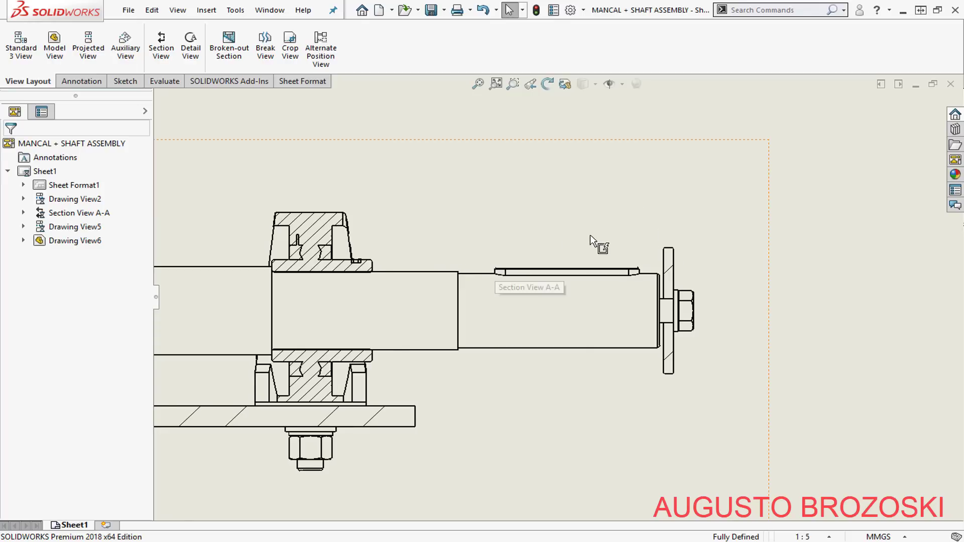
scroll(591, 236, up, 6)
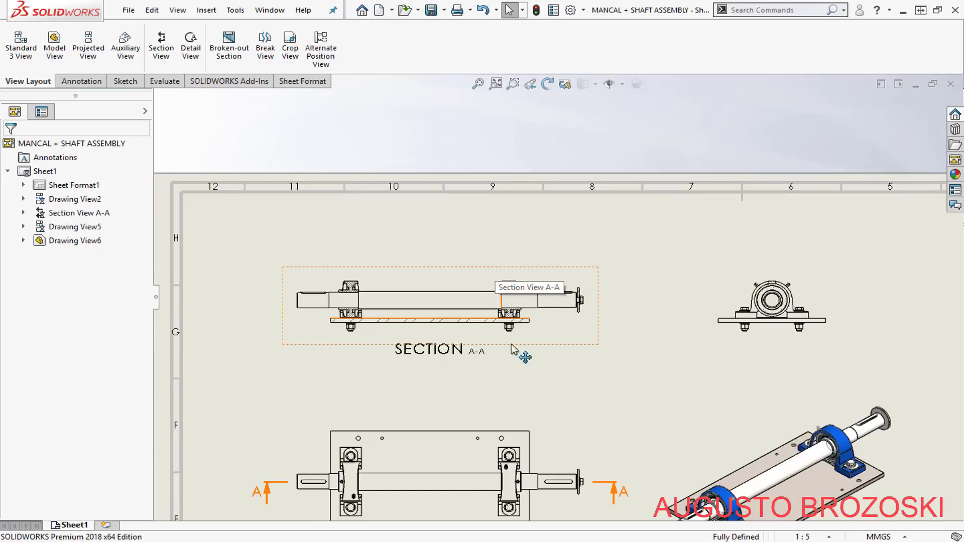
middle_drag(512, 344, 434, 208)
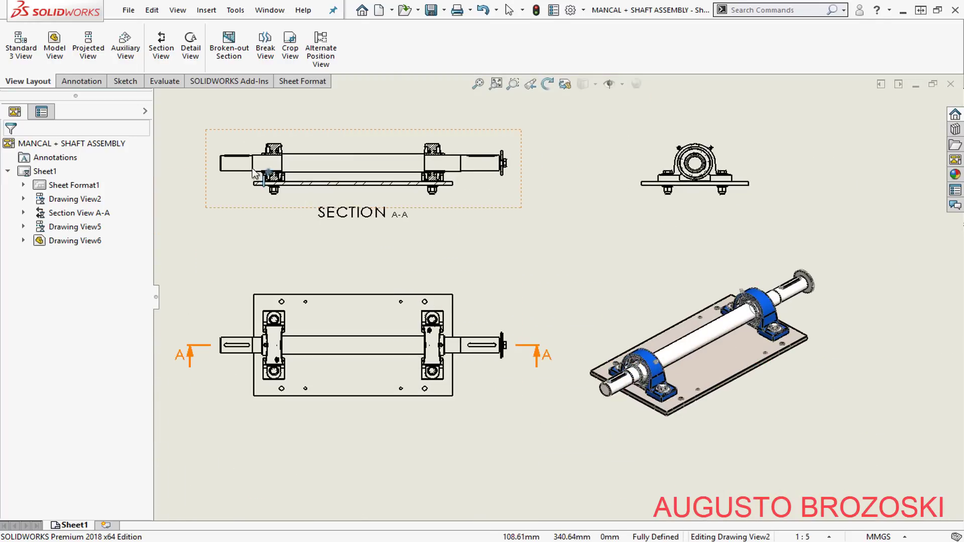
click(82, 82)
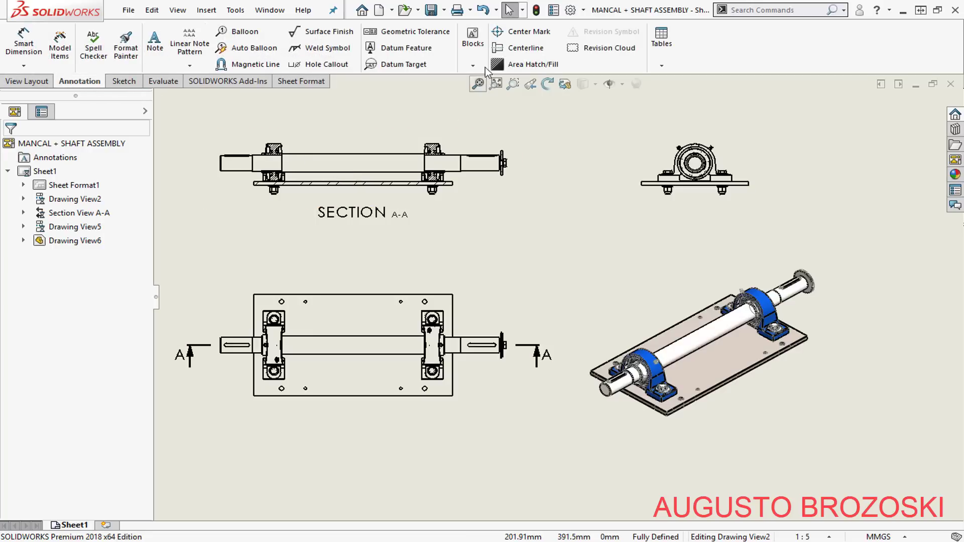
click(517, 53)
scroll(321, 143, up, 5)
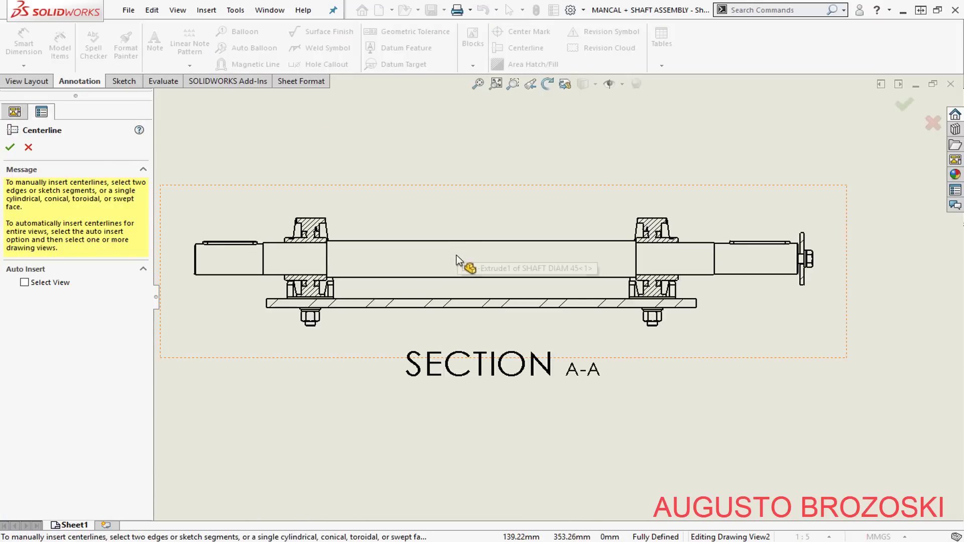
click(458, 242)
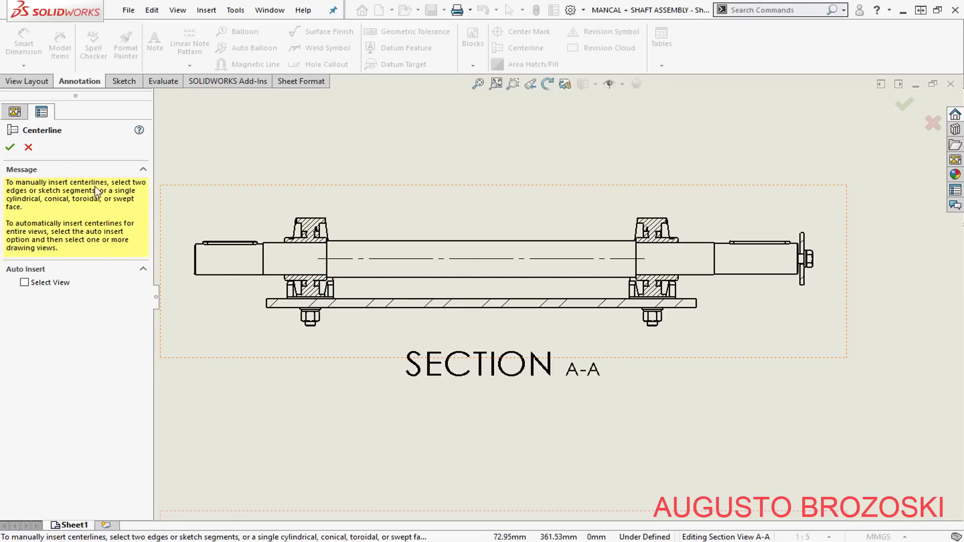
click(10, 148)
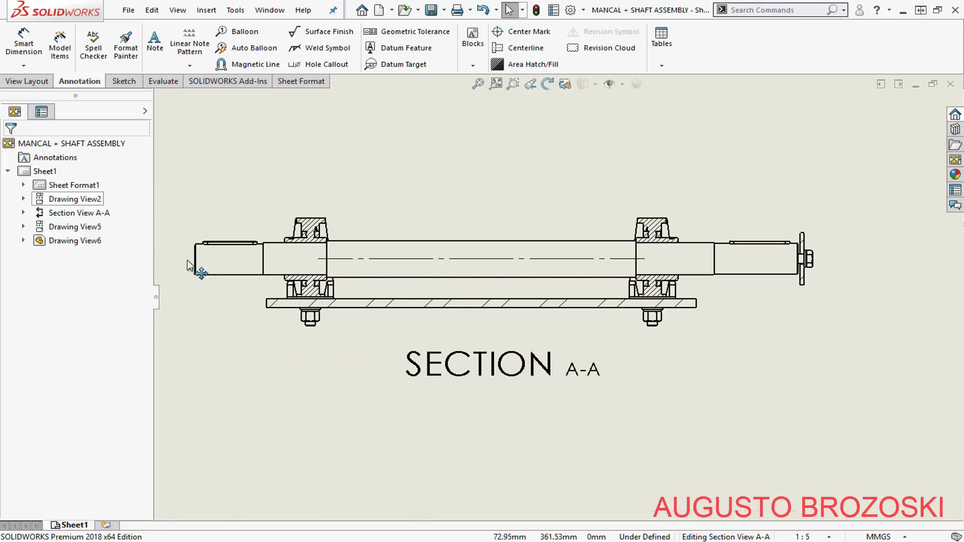
Extend the shaft centerline in section view A-A slightly past the shaft's left end.
click(349, 263)
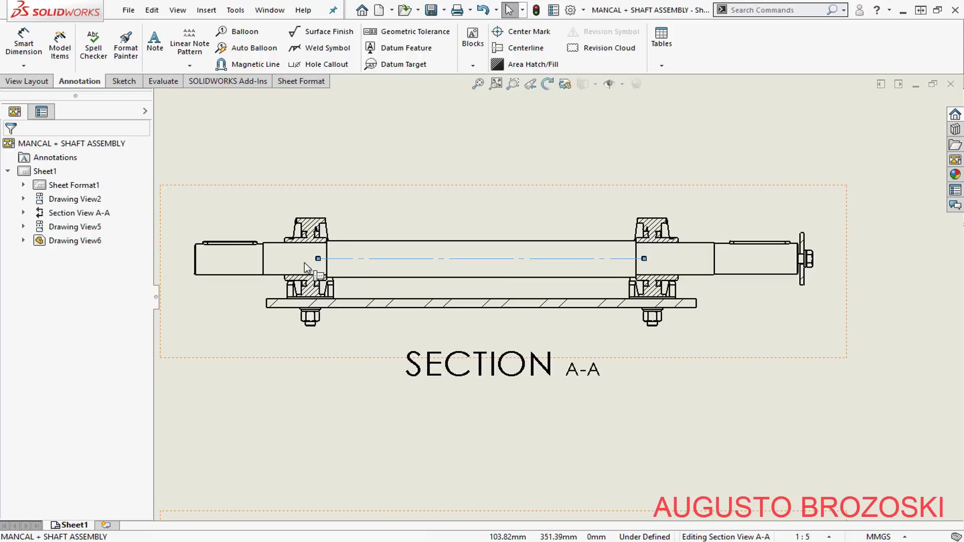
scroll(318, 266, down, 5)
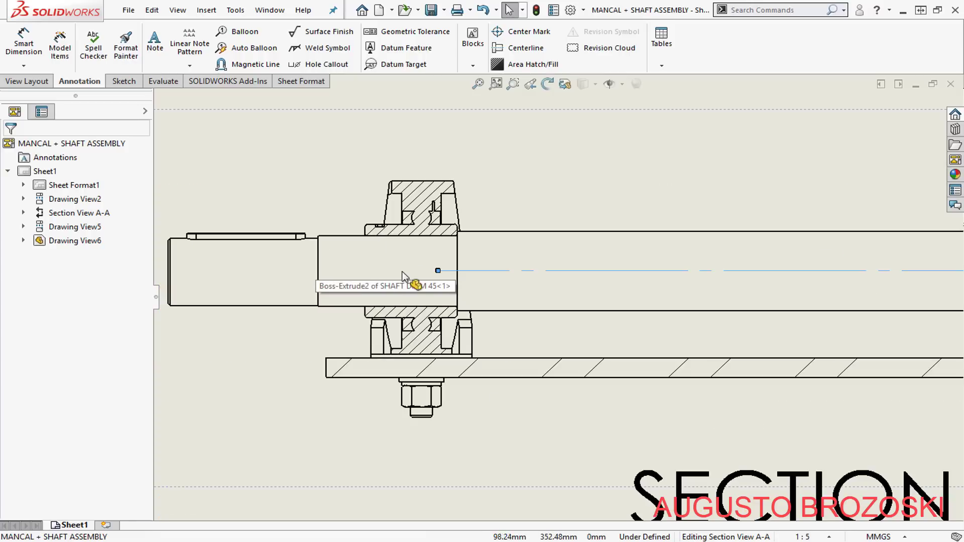
scroll(511, 281, up, 3)
scroll(490, 282, down, 3)
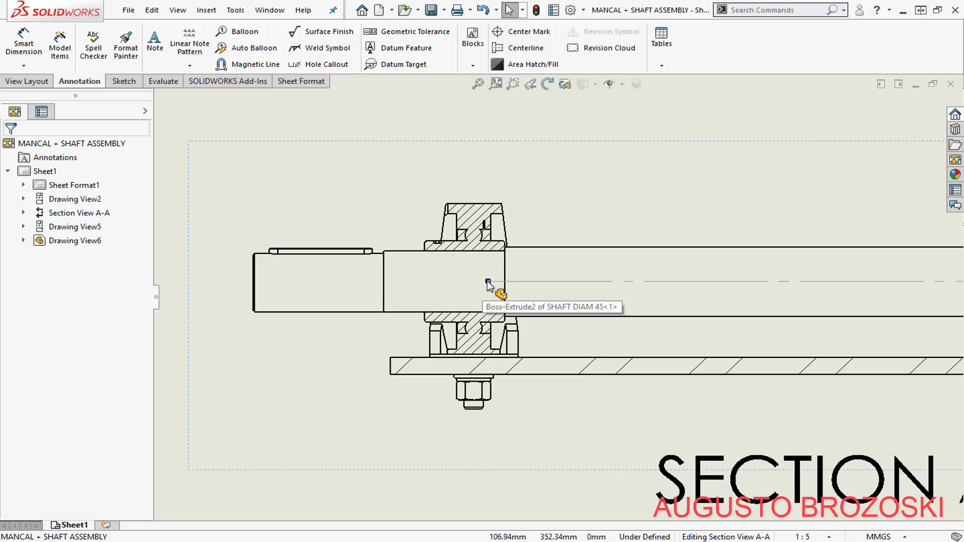
drag(449, 282, 337, 281)
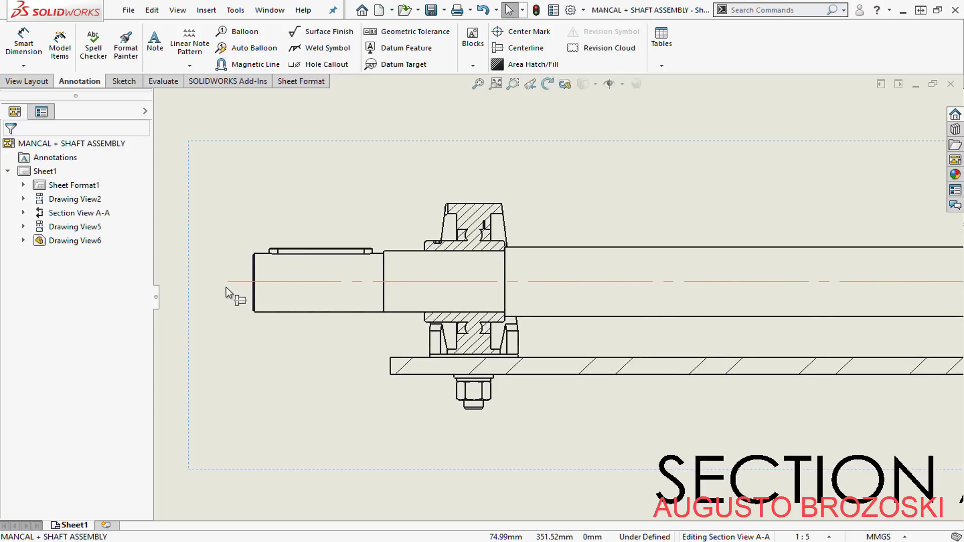
Extend the shaft centerline in section view A-A slightly past the end bolt at the shaft's right end.
drag(226, 288, 230, 287)
scroll(240, 311, up, 5)
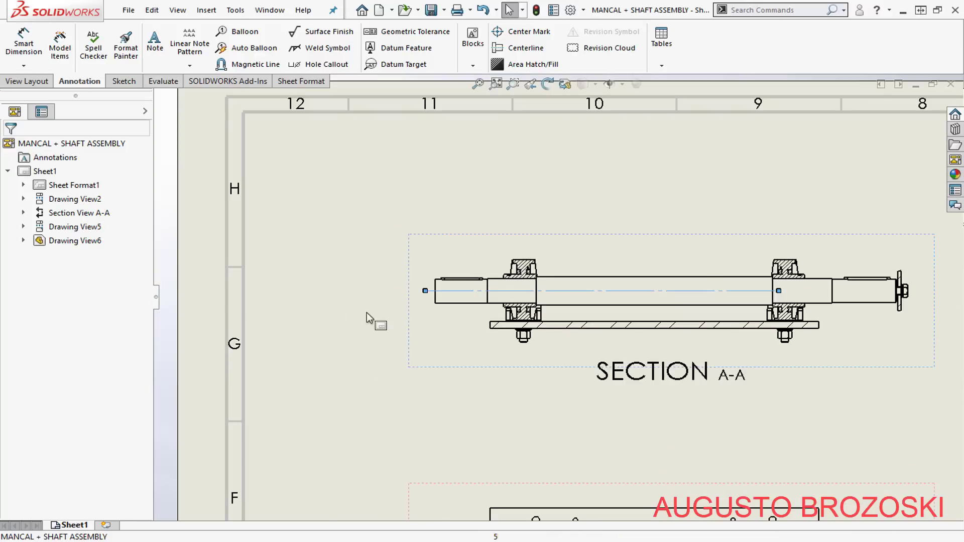
scroll(527, 286, up, 3)
scroll(780, 297, down, 8)
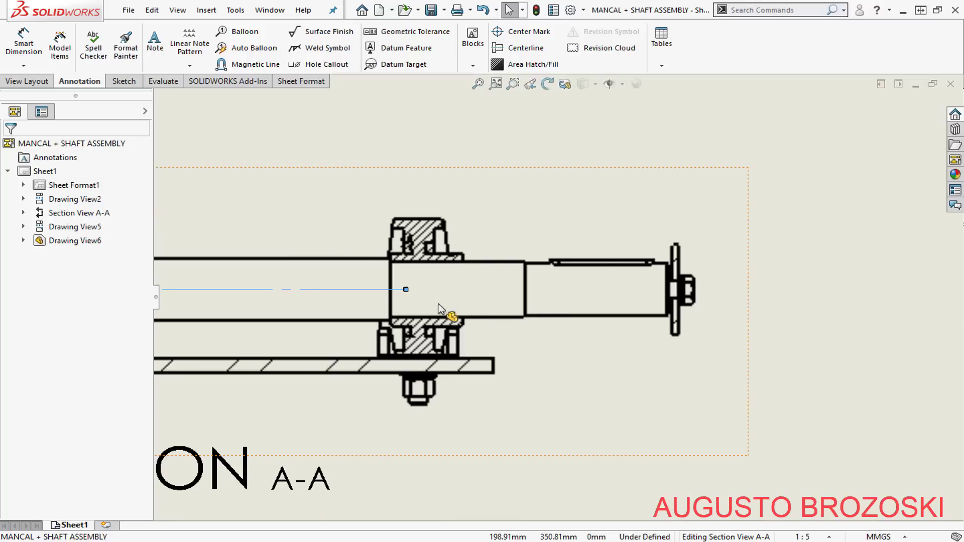
scroll(409, 304, down, 2)
drag(307, 291, 395, 290)
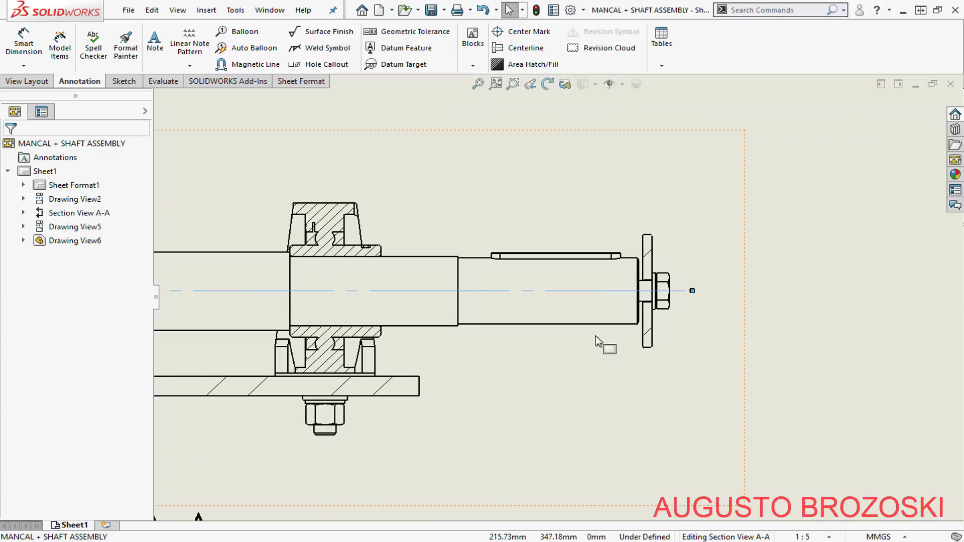
scroll(541, 337, up, 4)
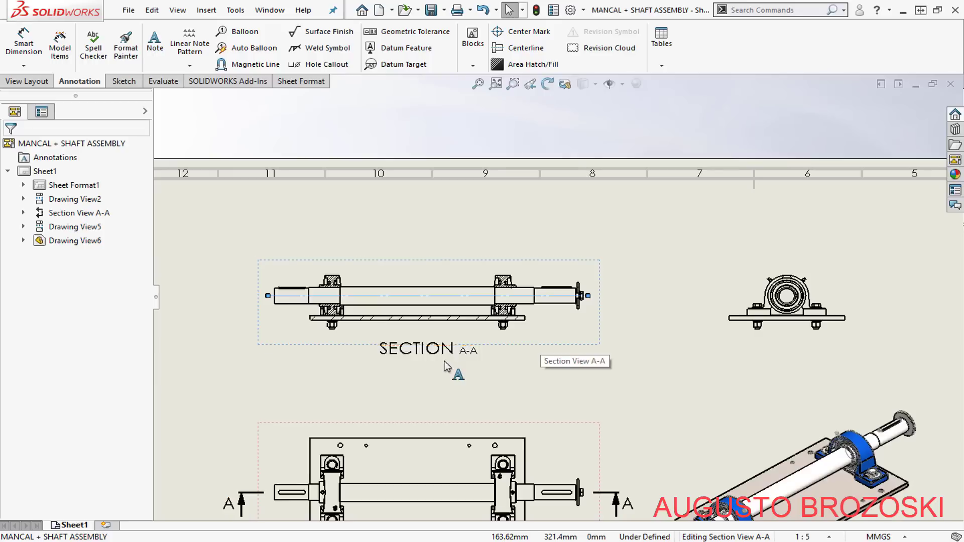
Add a vertical centerline through the bolt below the left bearing housing in section view A-A.
scroll(351, 346, down, 4)
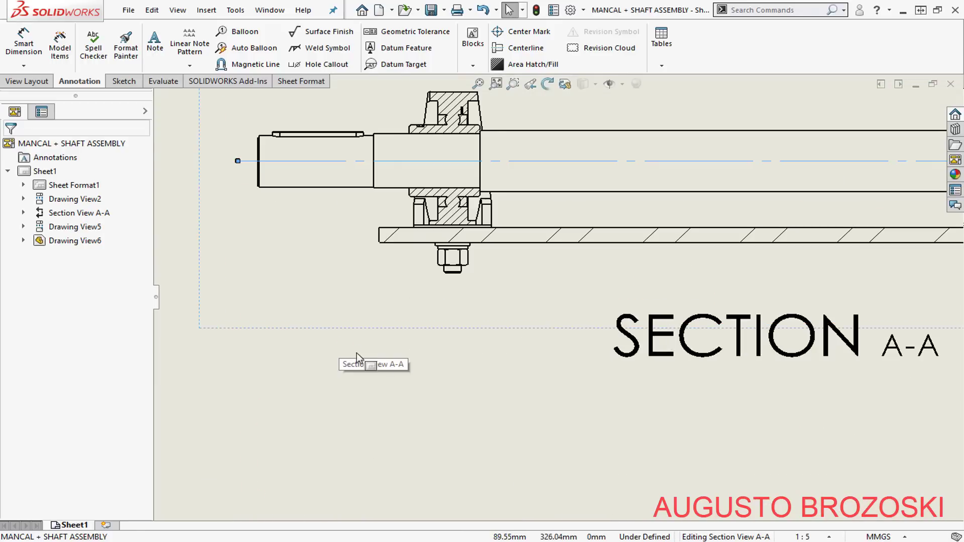
click(522, 47)
scroll(490, 251, down, 5)
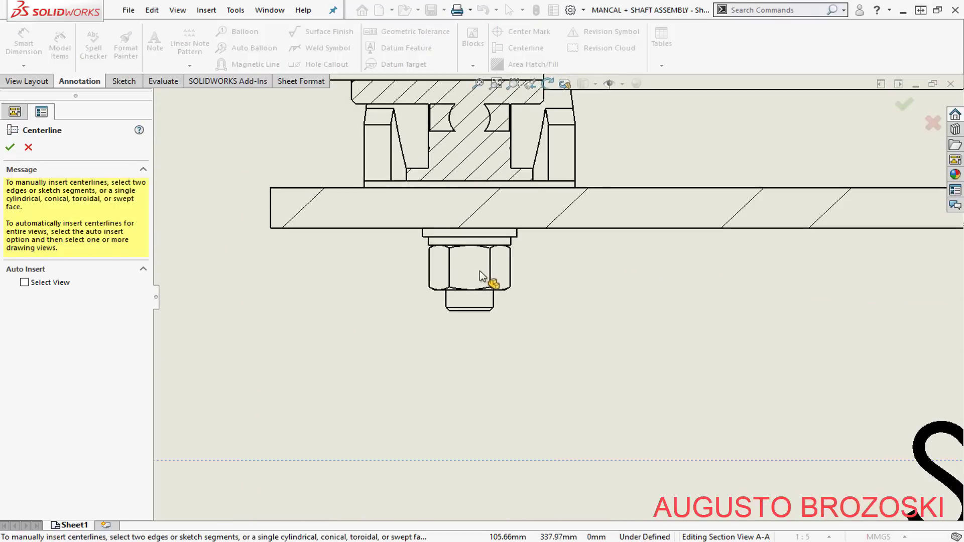
click(513, 339)
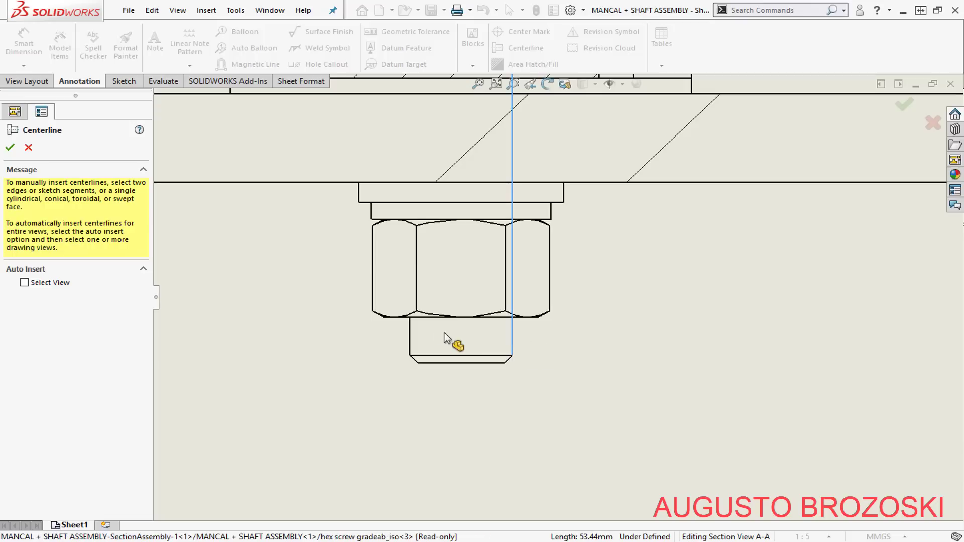
click(409, 331)
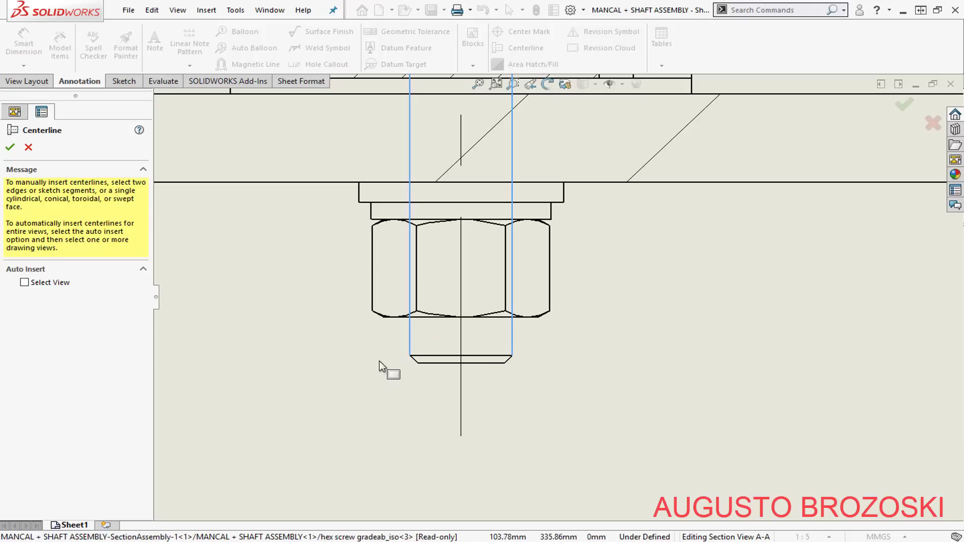
Add a vertical centerline through the bolt below the right bearing housing in section view A-A.
scroll(366, 362, up, 5)
scroll(558, 306, up, 3)
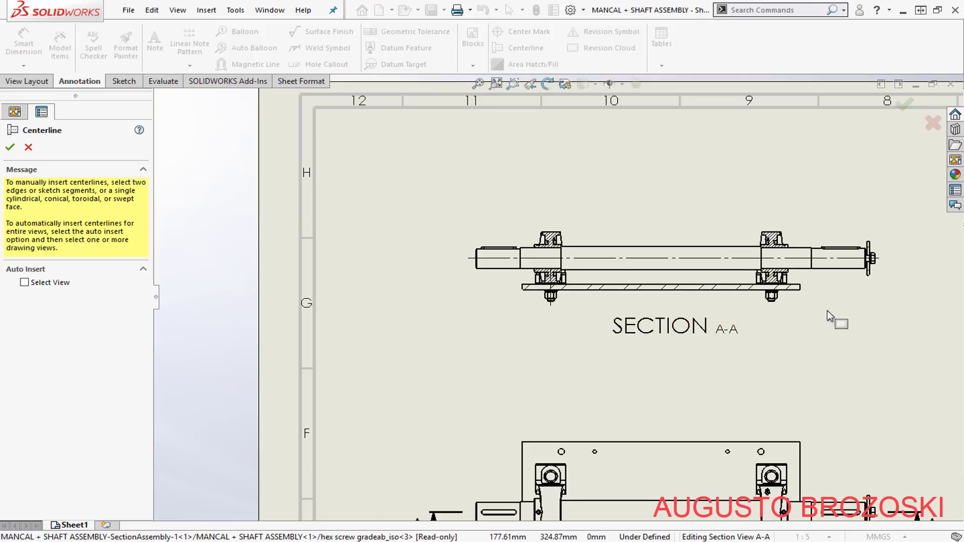
scroll(776, 300, down, 7)
scroll(345, 300, down, 4)
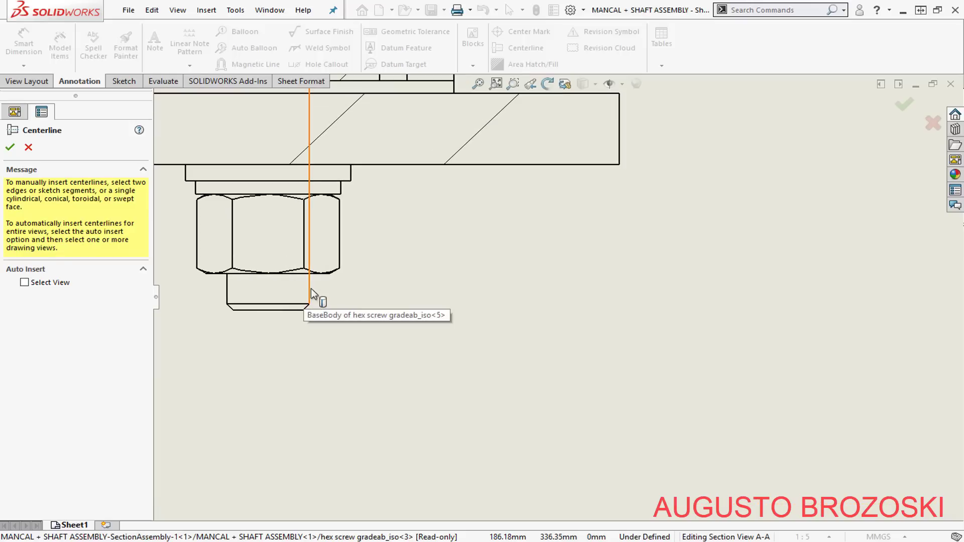
click(279, 299)
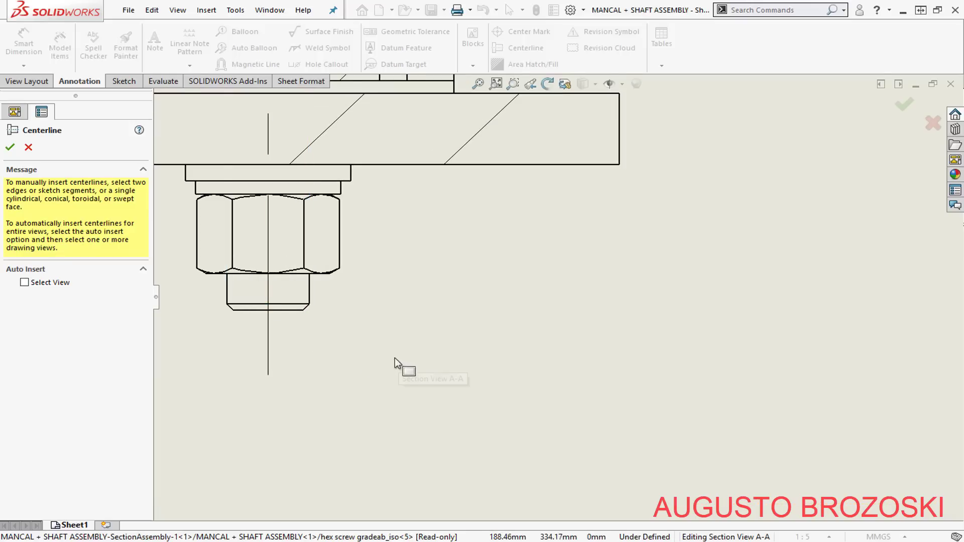
scroll(451, 359, up, 6)
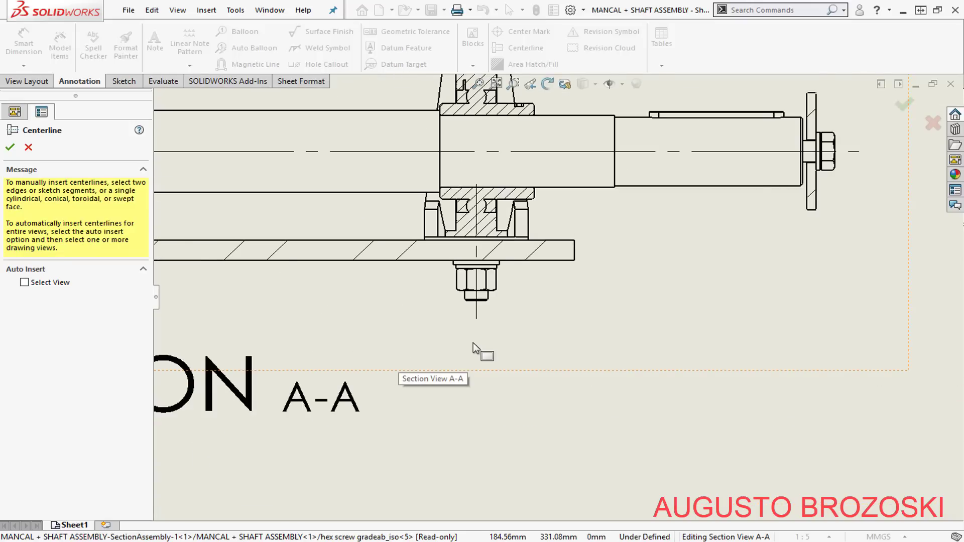
scroll(473, 343, up, 5)
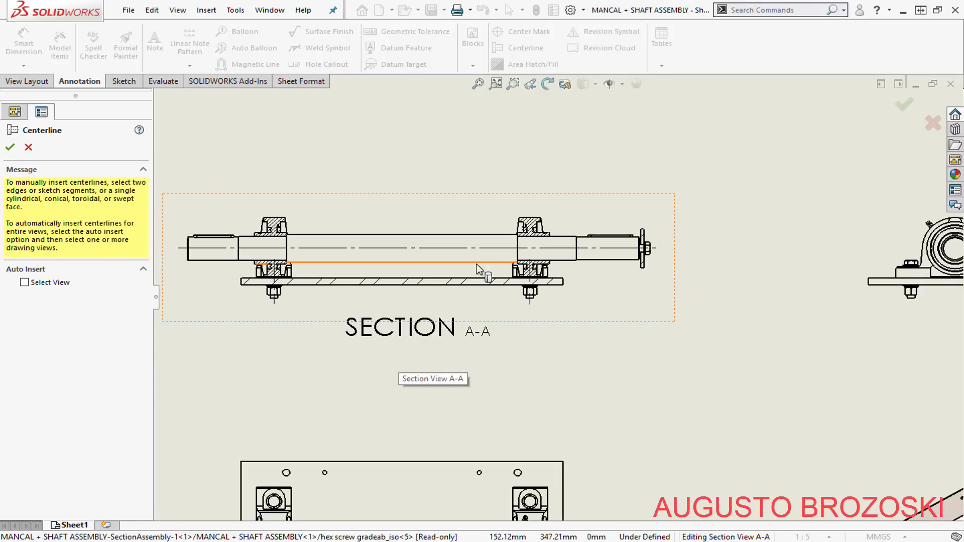
Add a centerline between the two long edges of the shaft's middle diameter in the plan view.
middle_drag(509, 284, 545, 75)
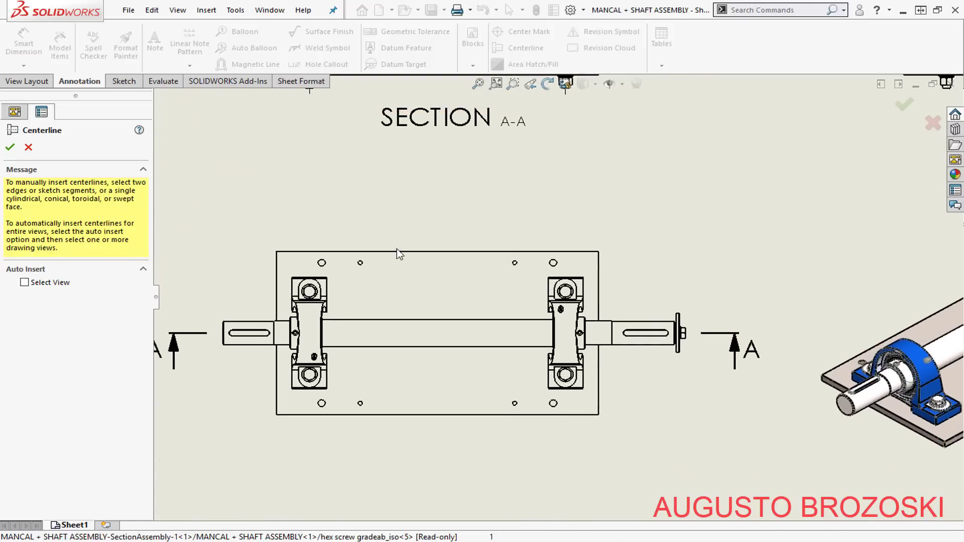
scroll(353, 321, down, 2)
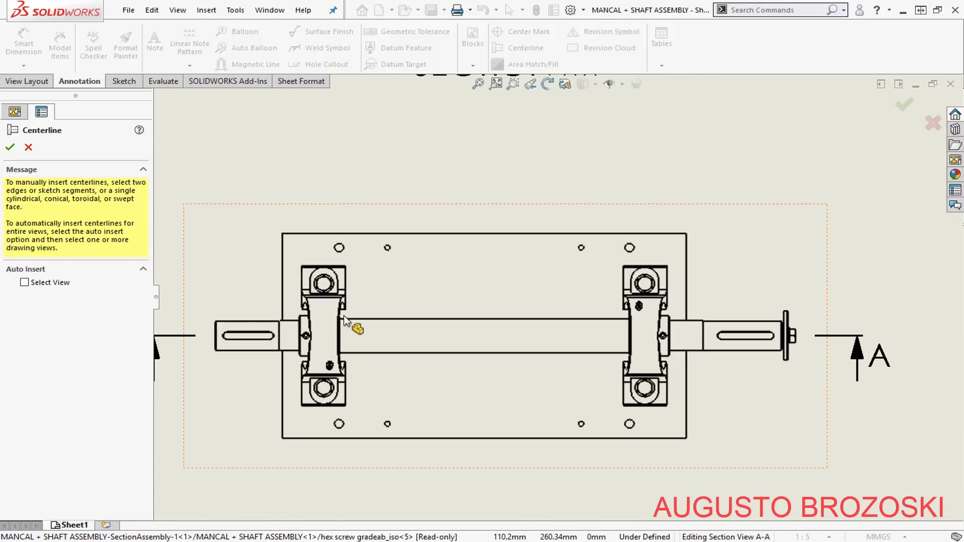
click(450, 319)
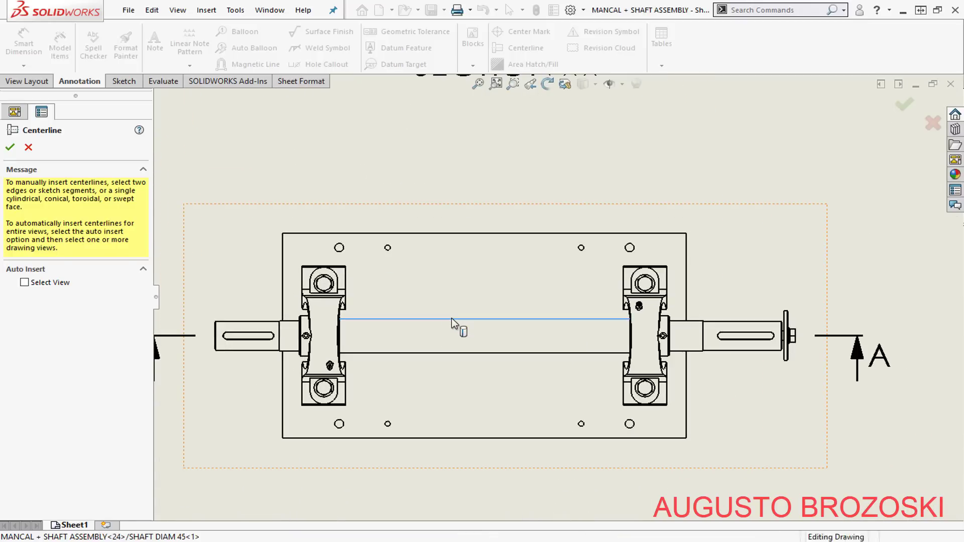
click(462, 353)
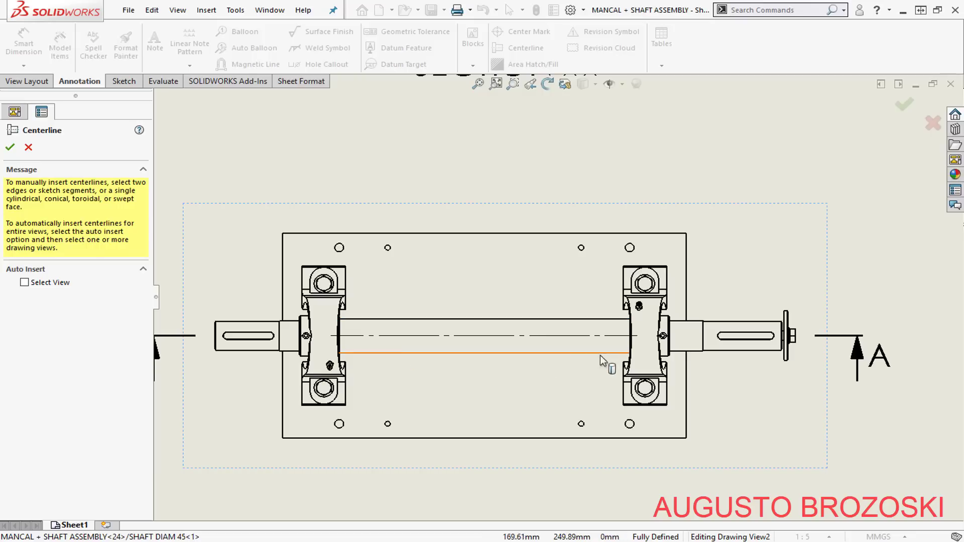
scroll(263, 344, down, 4)
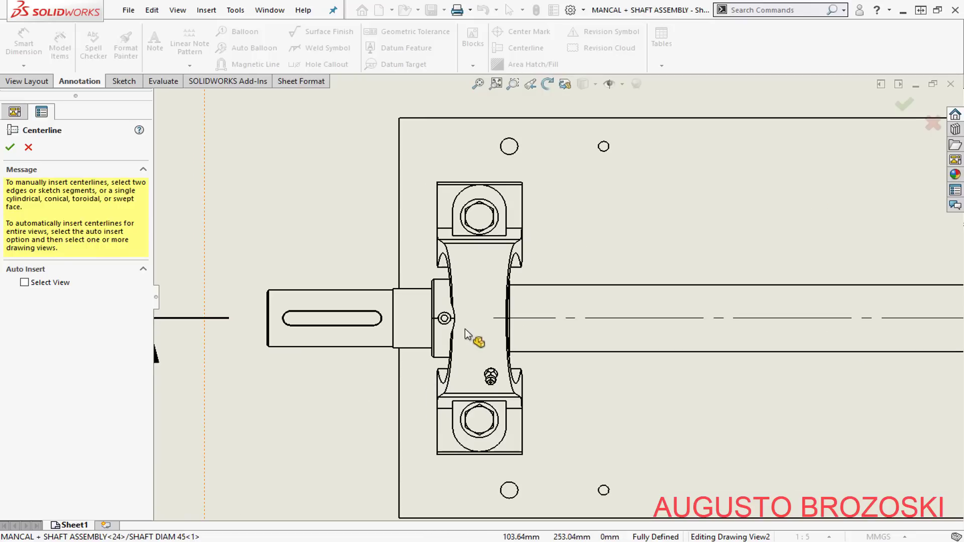
click(10, 147)
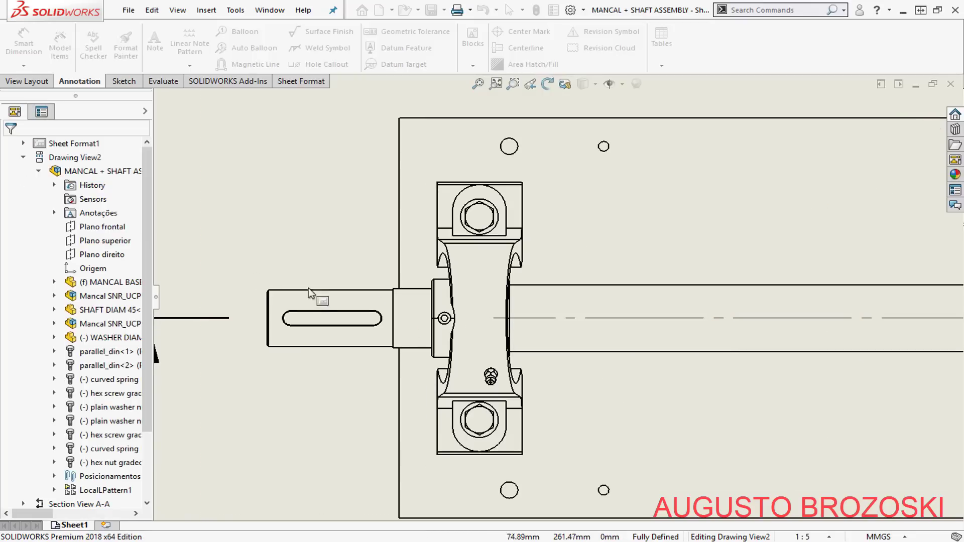
click(521, 324)
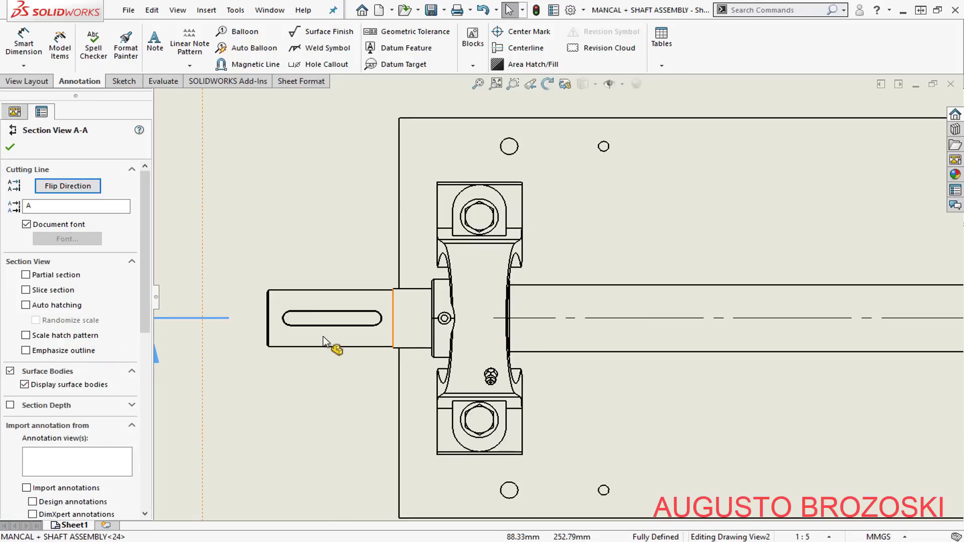
scroll(323, 342, up, 5)
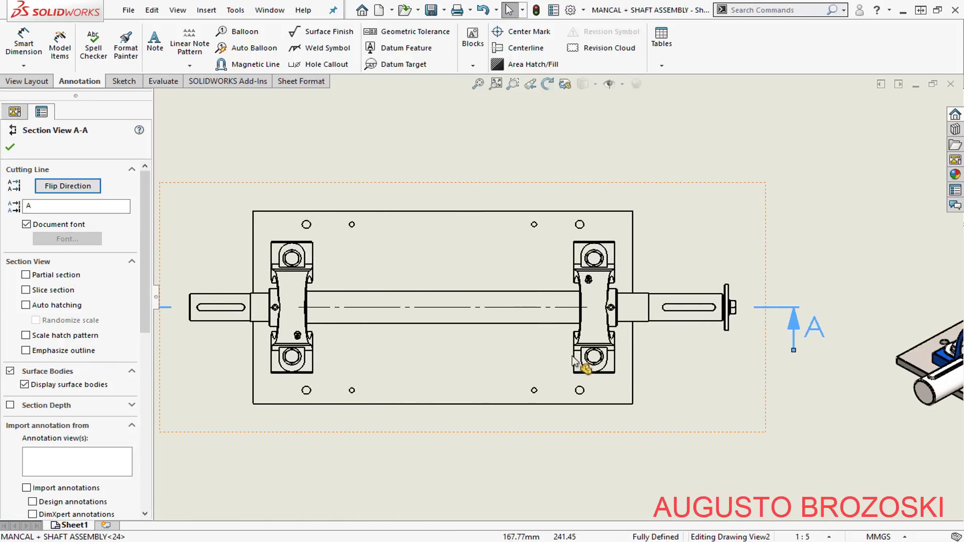
click(10, 148)
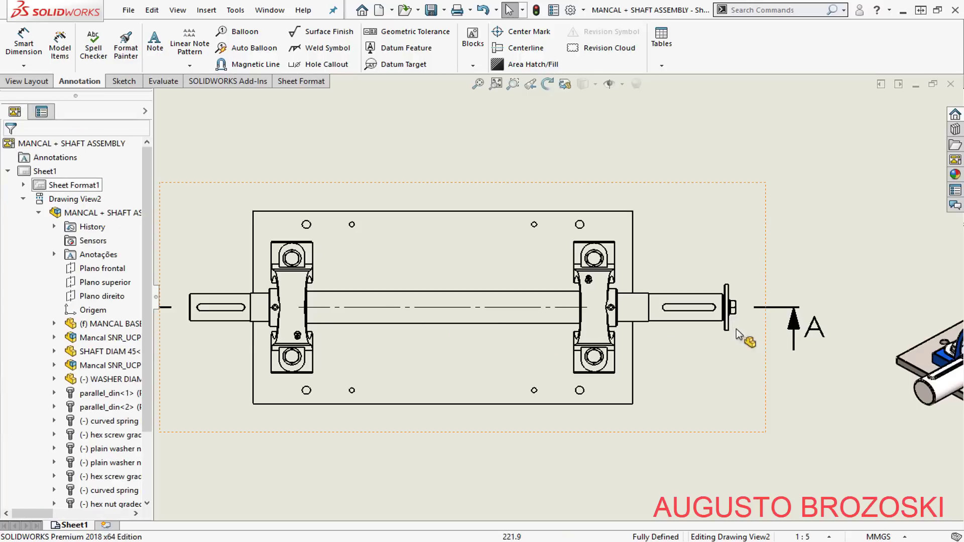
scroll(684, 323, down, 2)
scroll(495, 311, down, 2)
scroll(484, 312, down, 2)
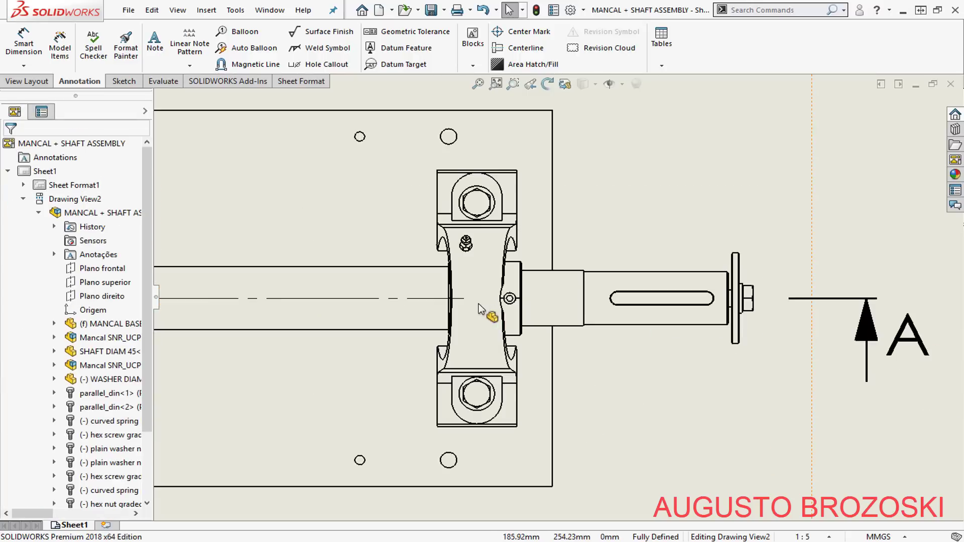
double_click(435, 301)
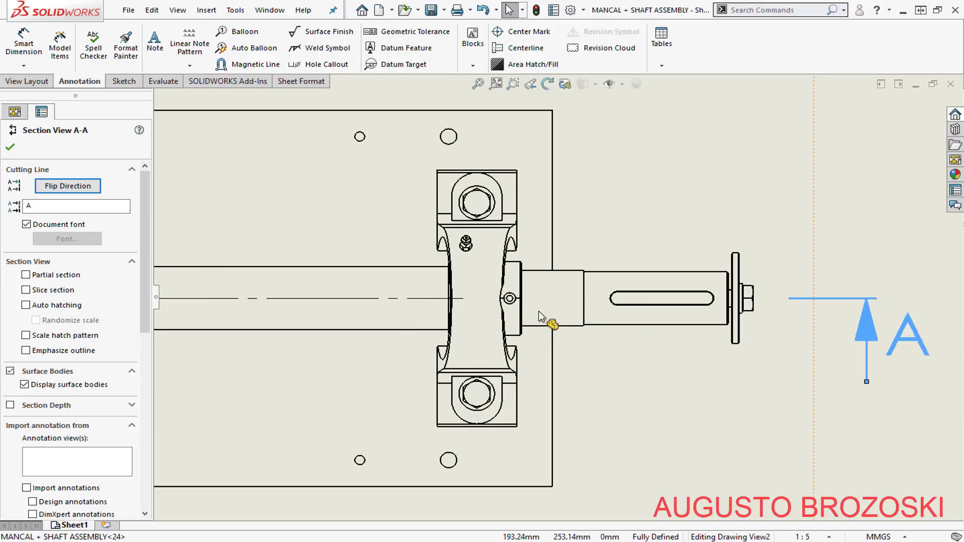
scroll(539, 316, up, 3)
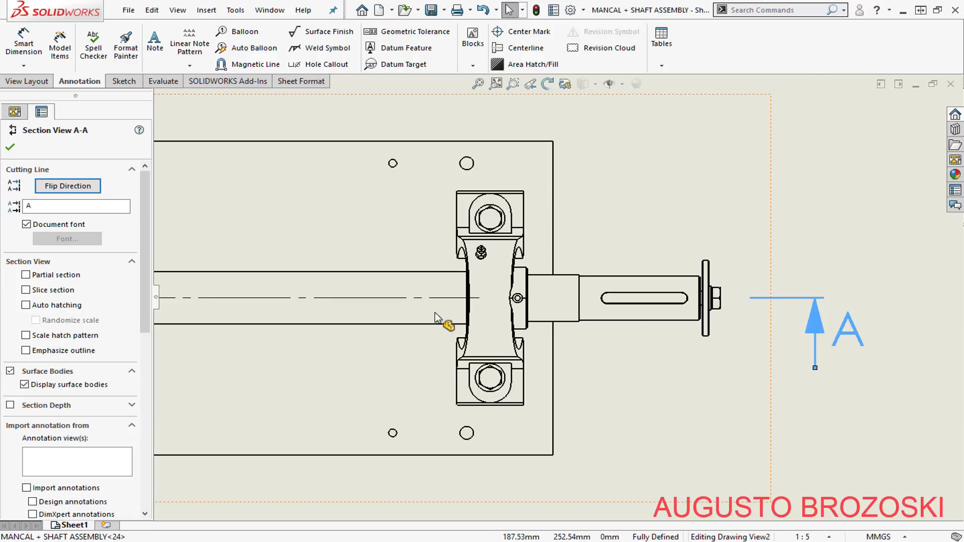
click(10, 147)
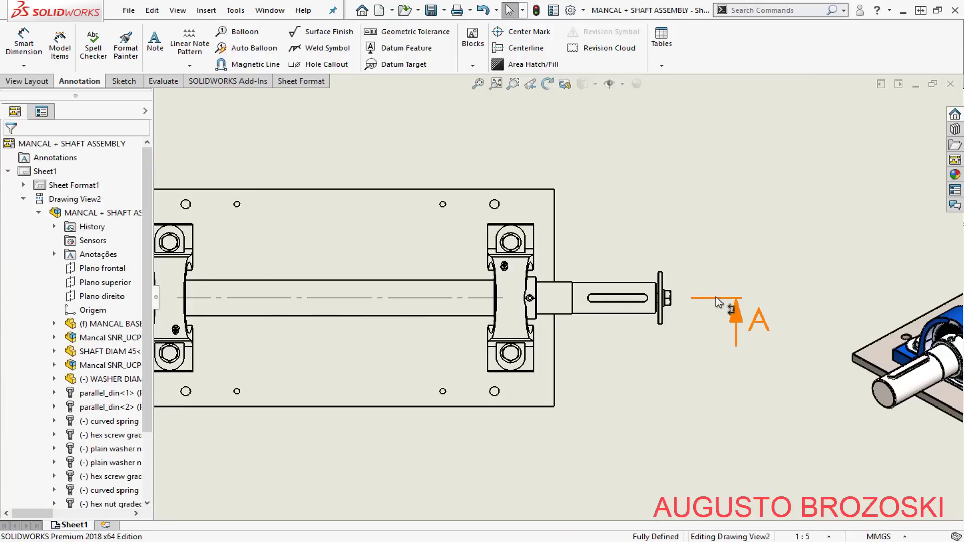
Hide the A-A cutting line in the plan view.
click(716, 296)
right_click(716, 297)
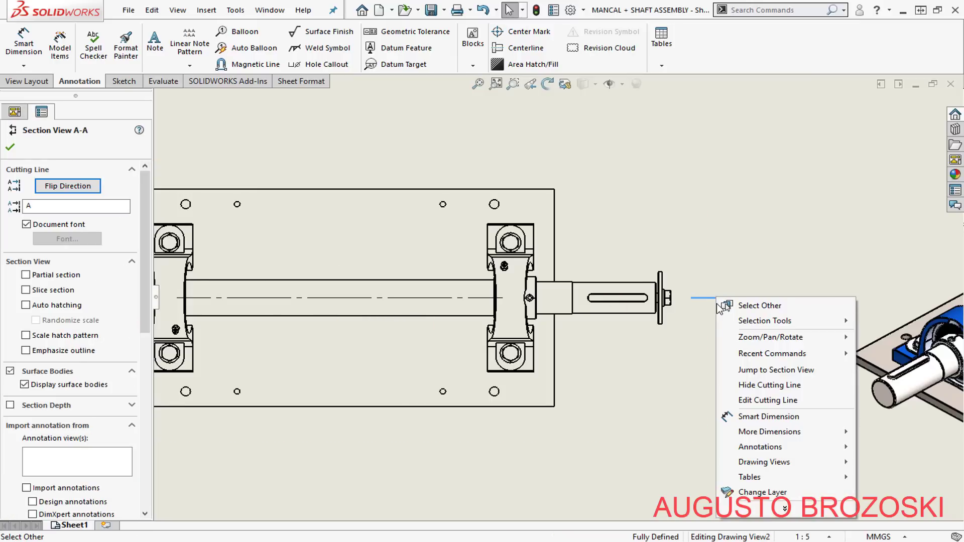
click(778, 385)
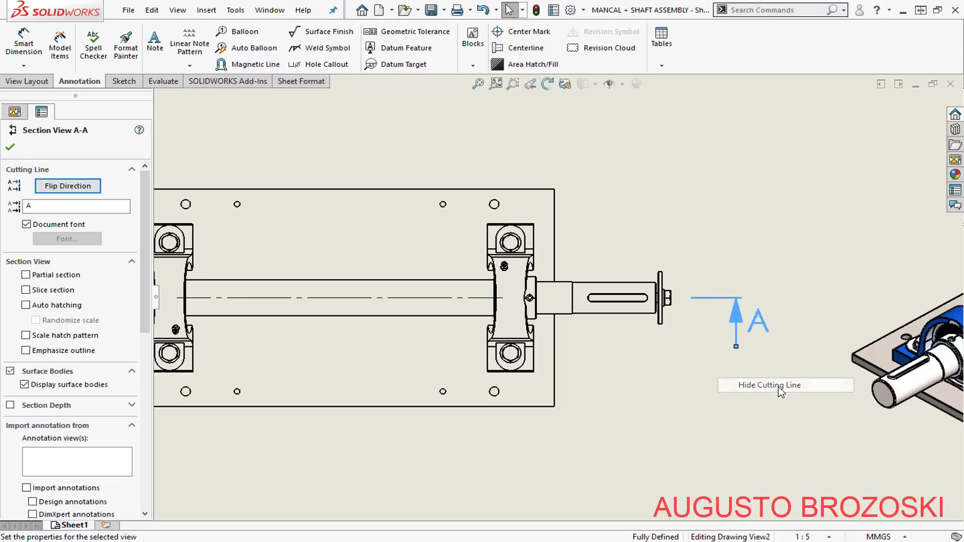
Extend the plan view's shaft centerline slightly past the end bolt at the shaft's right end.
scroll(485, 312, down, 4)
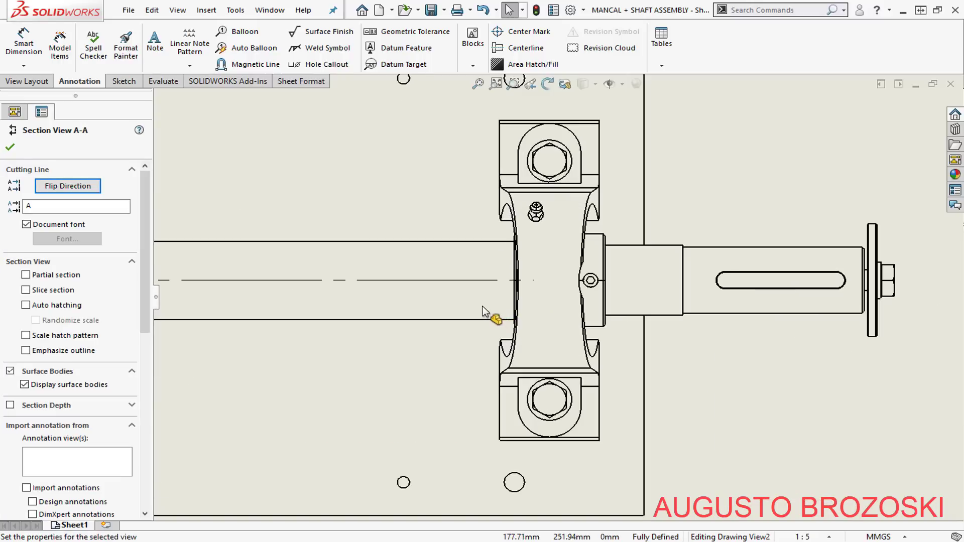
click(758, 185)
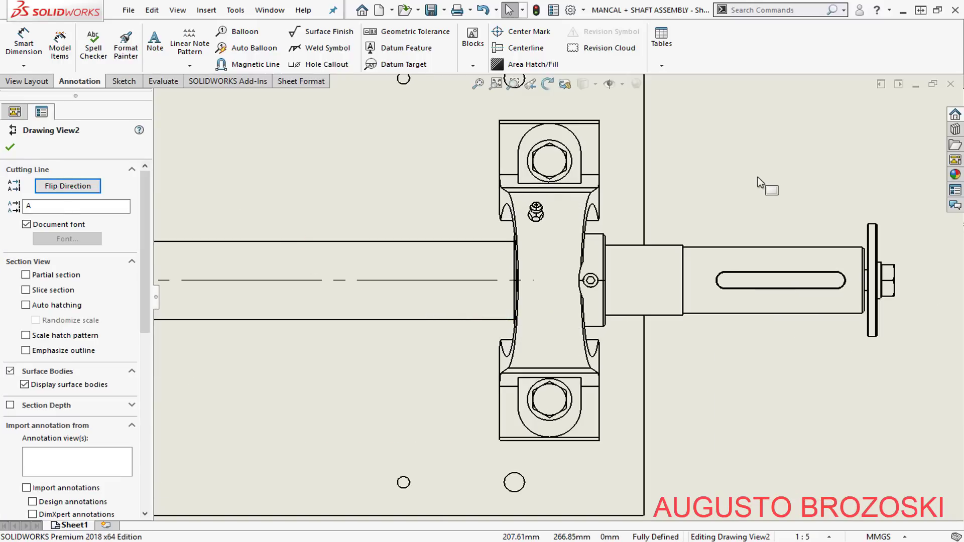
click(477, 281)
drag(533, 281, 913, 280)
scroll(773, 312, up, 6)
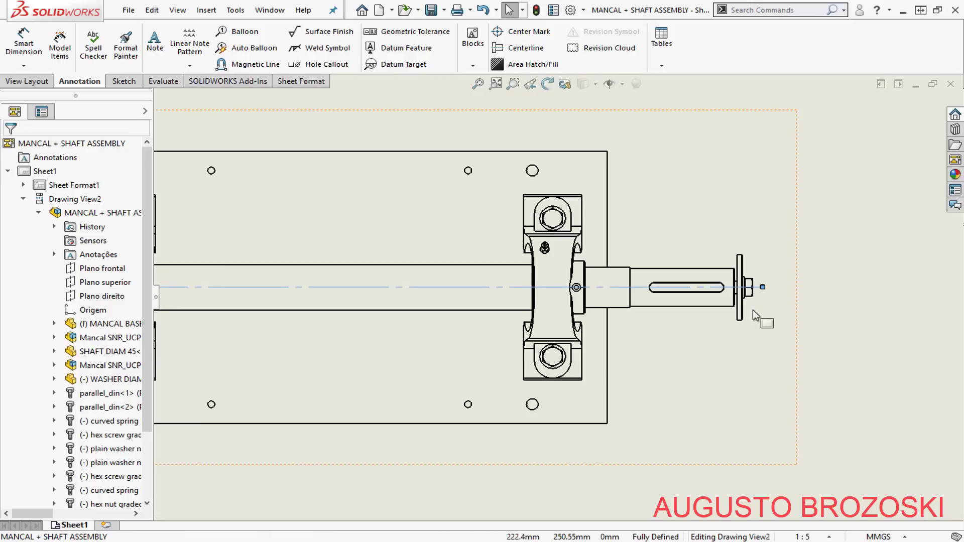
Extend the plan view's shaft centerline slightly past the shaft's left end.
scroll(382, 307, down, 3)
scroll(389, 309, down, 3)
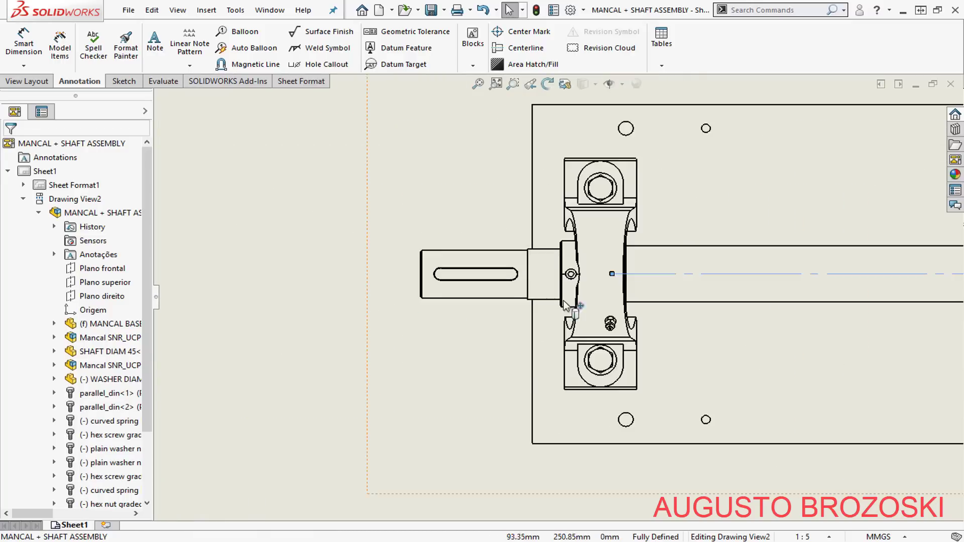
drag(569, 278, 449, 280)
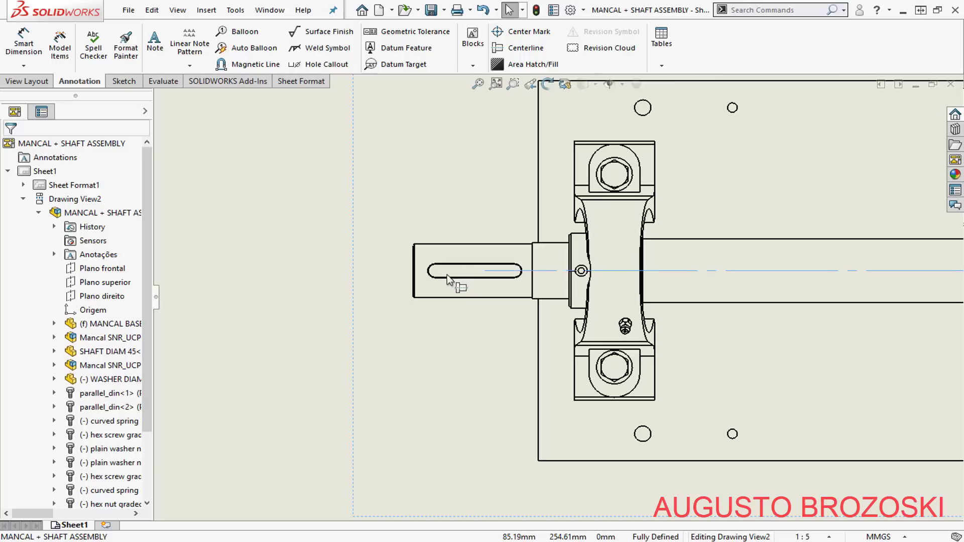
Add center marks to both ends of the plan view's left keyway, using the slot ends option.
scroll(526, 256, down, 3)
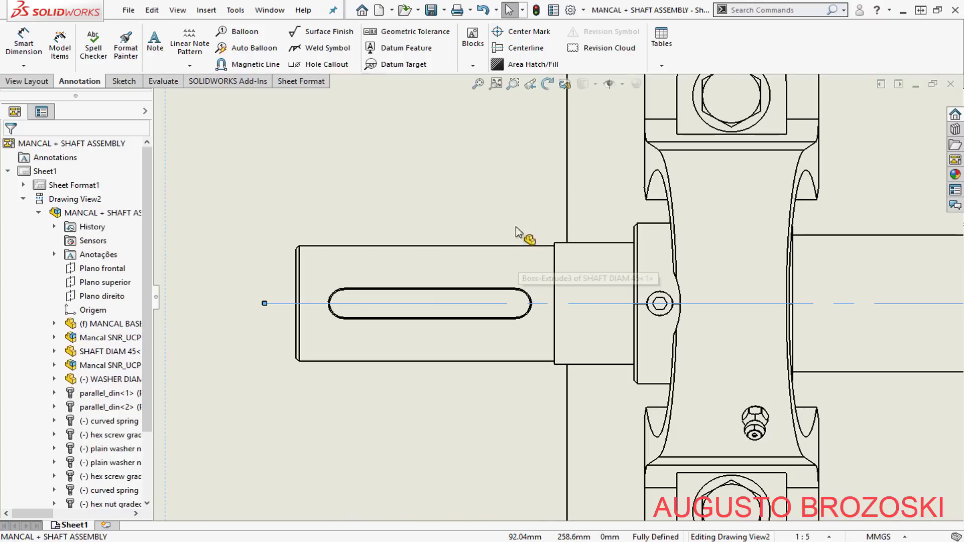
click(506, 33)
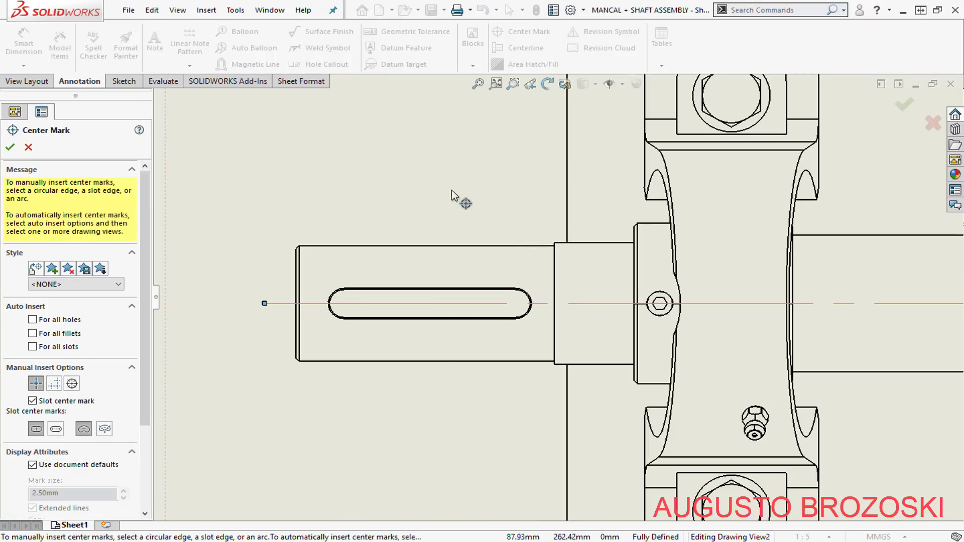
click(55, 430)
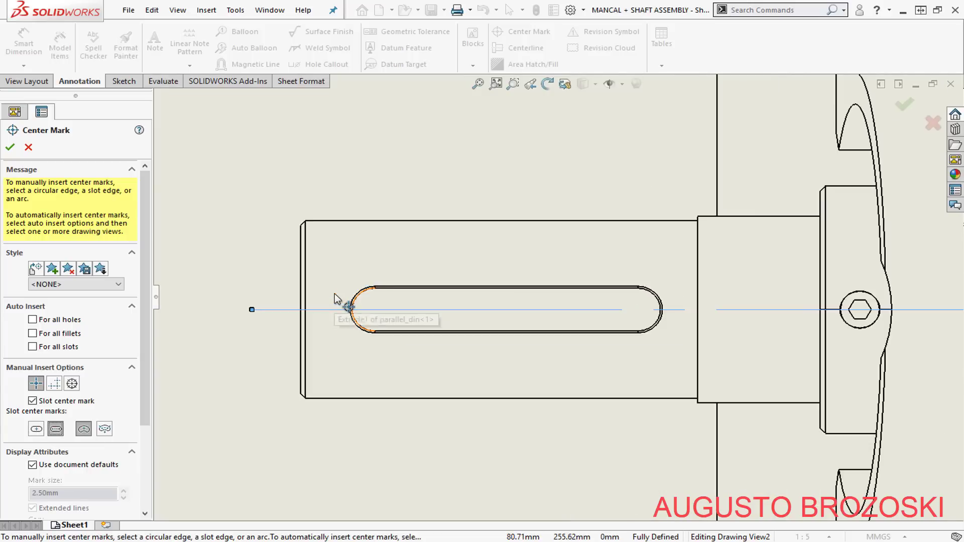
scroll(337, 299, down, 3)
click(412, 290)
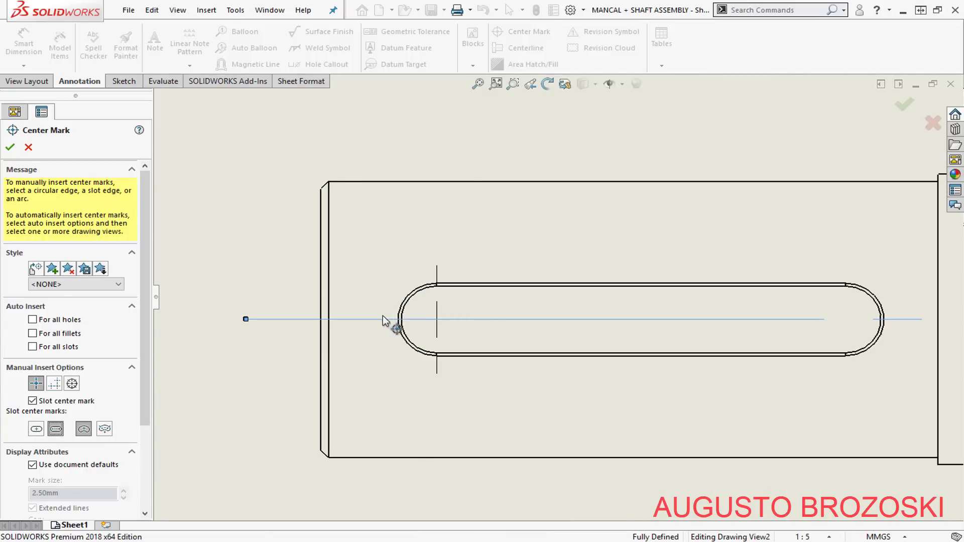
scroll(432, 337, up, 1)
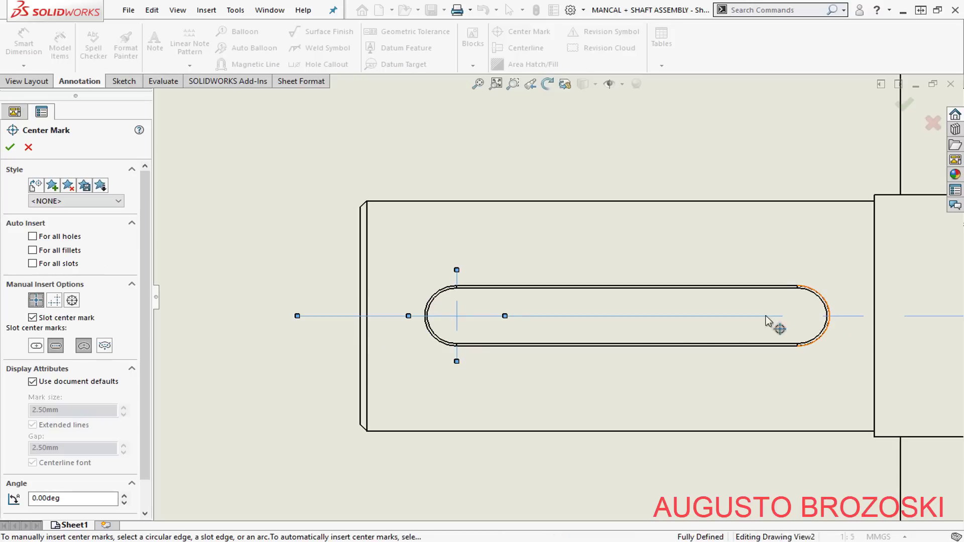
scroll(466, 359, up, 5)
Add center marks to both ends of the plan view's right keyway and finish the command.
scroll(575, 295, up, 4)
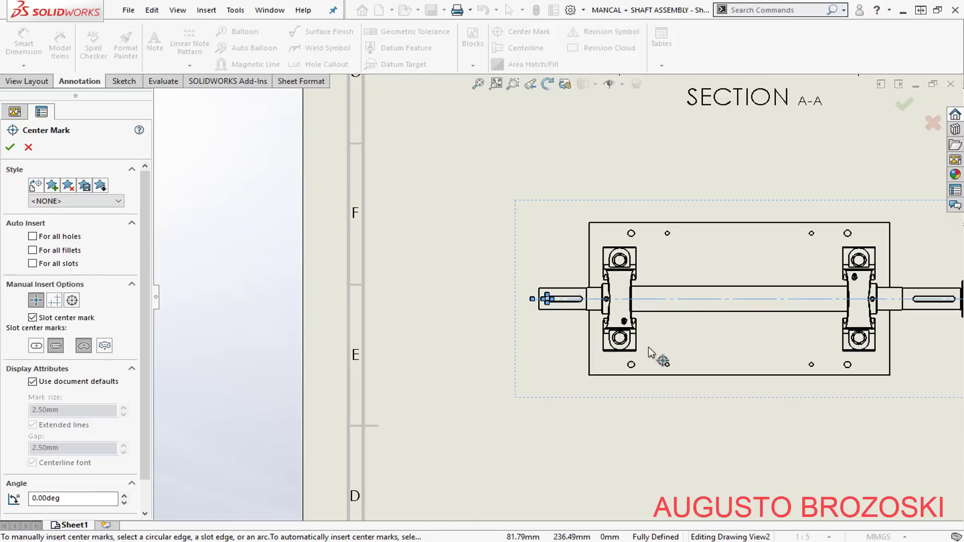
scroll(574, 295, up, 2)
scroll(797, 303, down, 10)
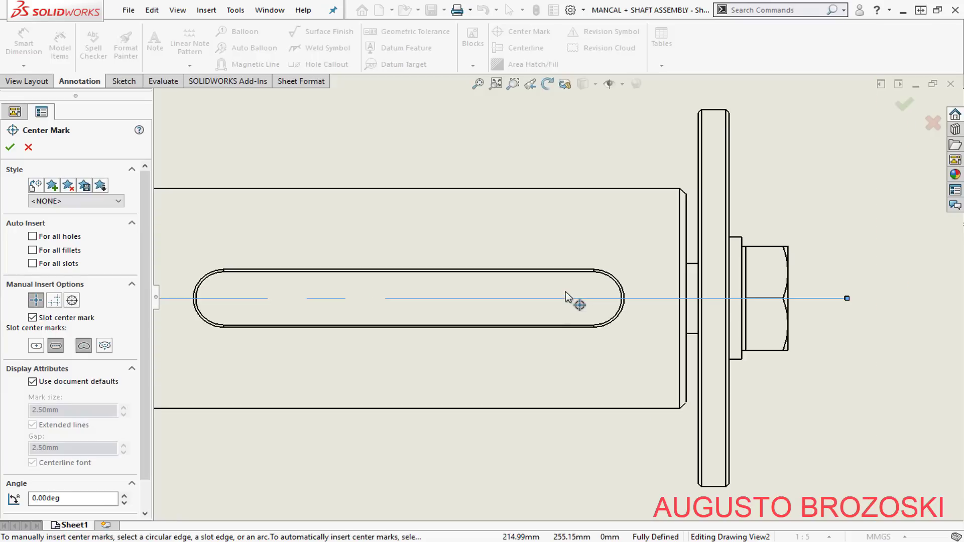
click(611, 274)
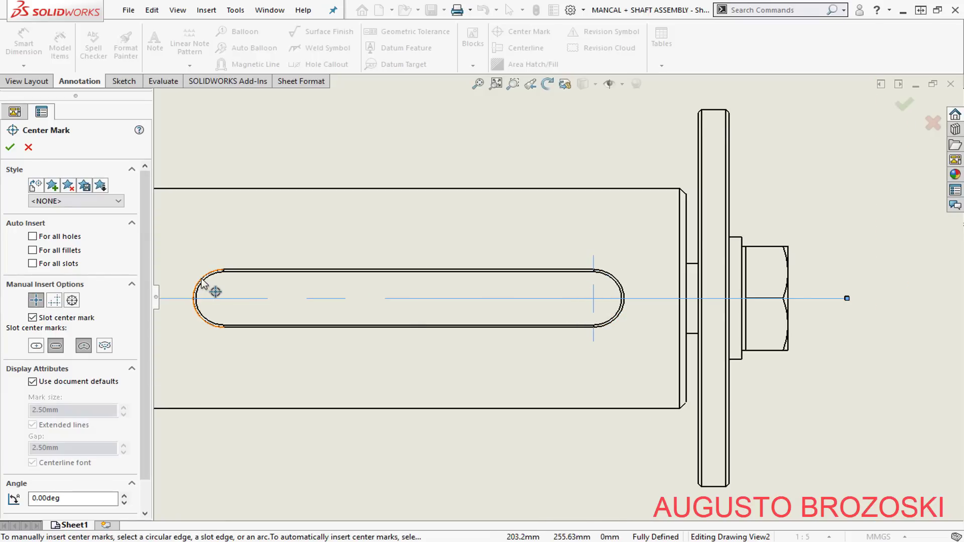
scroll(577, 342, up, 6)
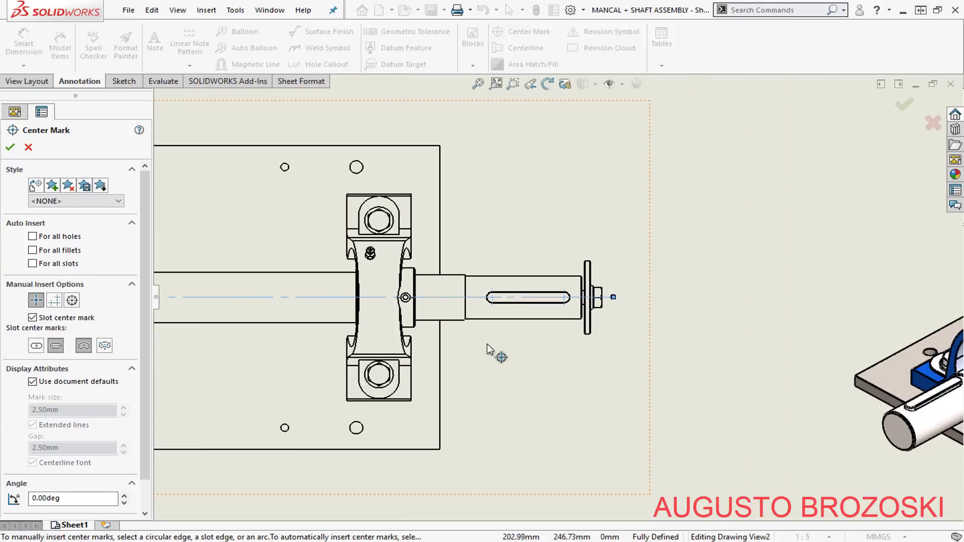
click(9, 148)
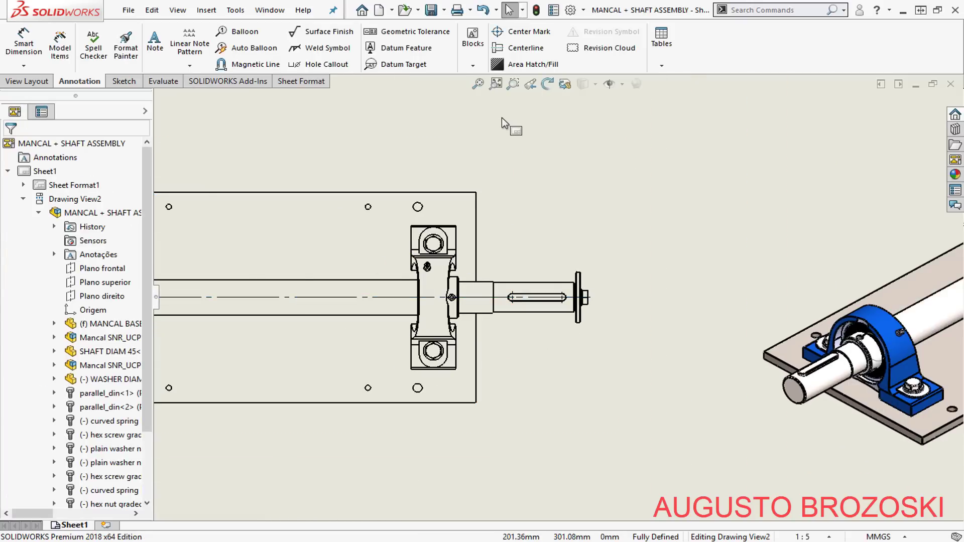
Add center marks to the right bearing's upper bolt and the two base holes above it in the plan view.
click(501, 32)
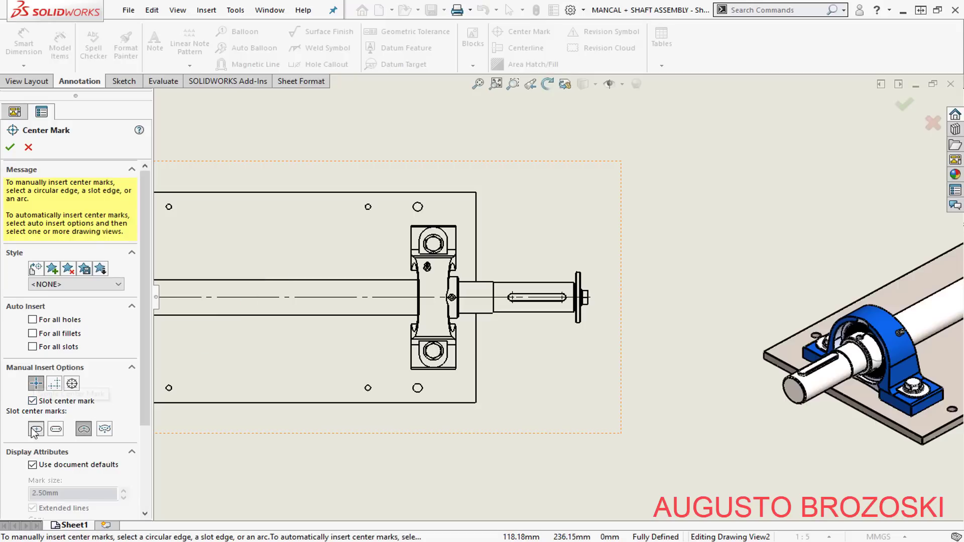
scroll(408, 266, down, 10)
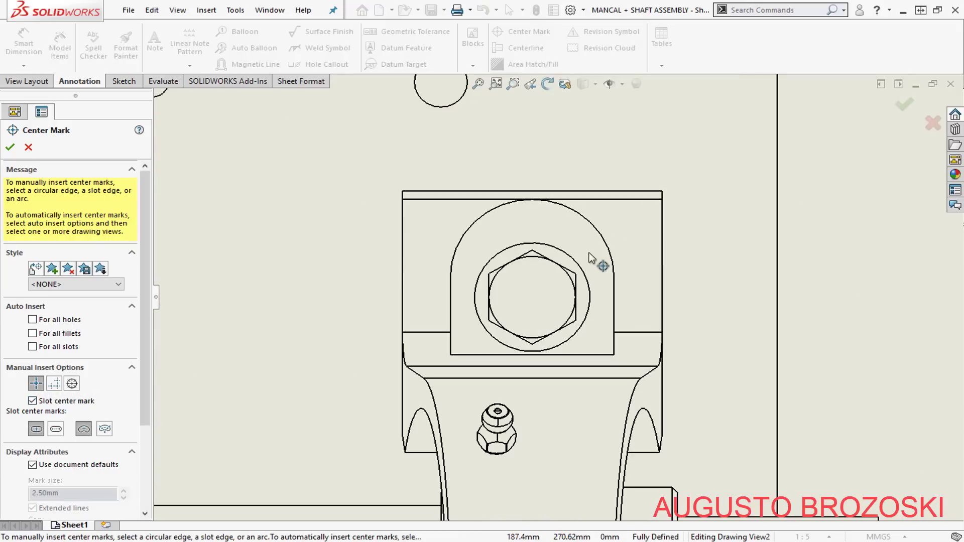
click(474, 300)
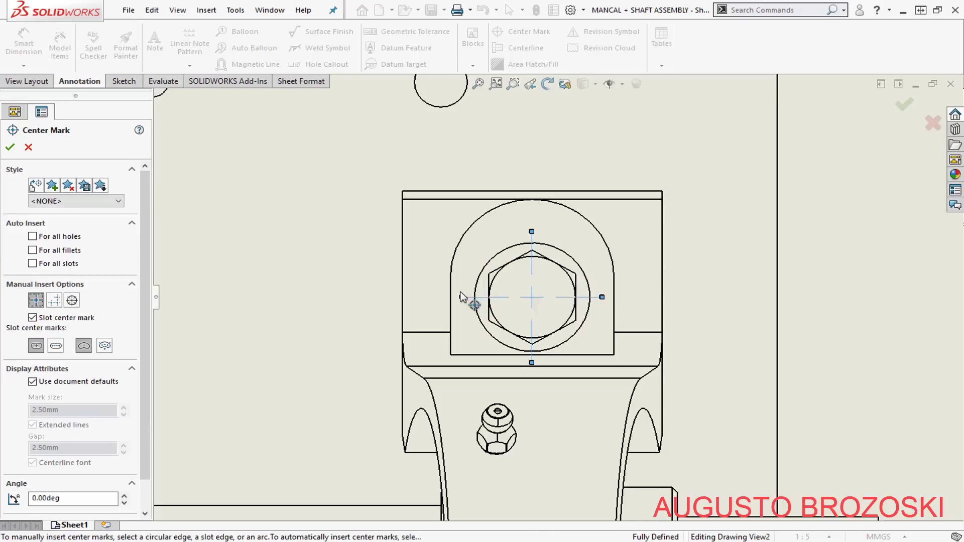
scroll(482, 281, up, 2)
click(488, 161)
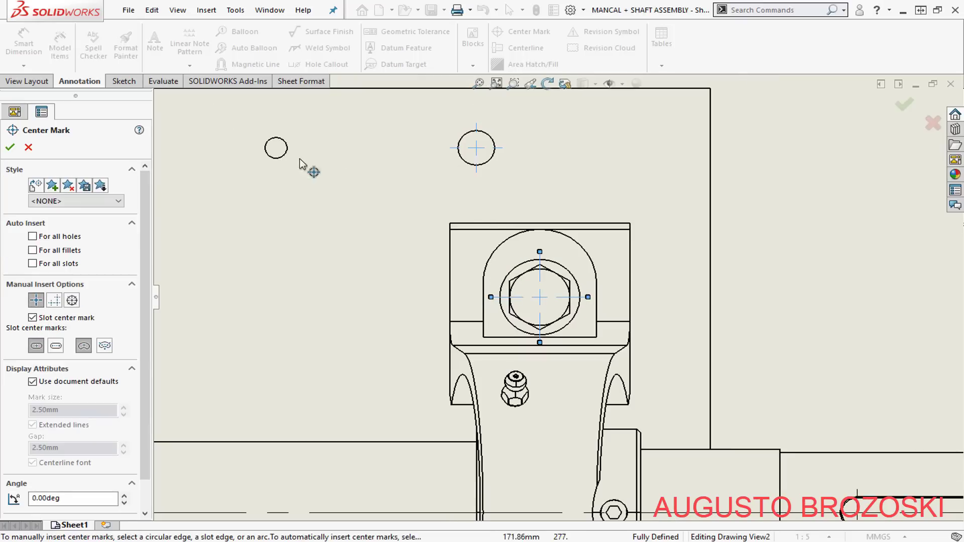
scroll(511, 223, up, 5)
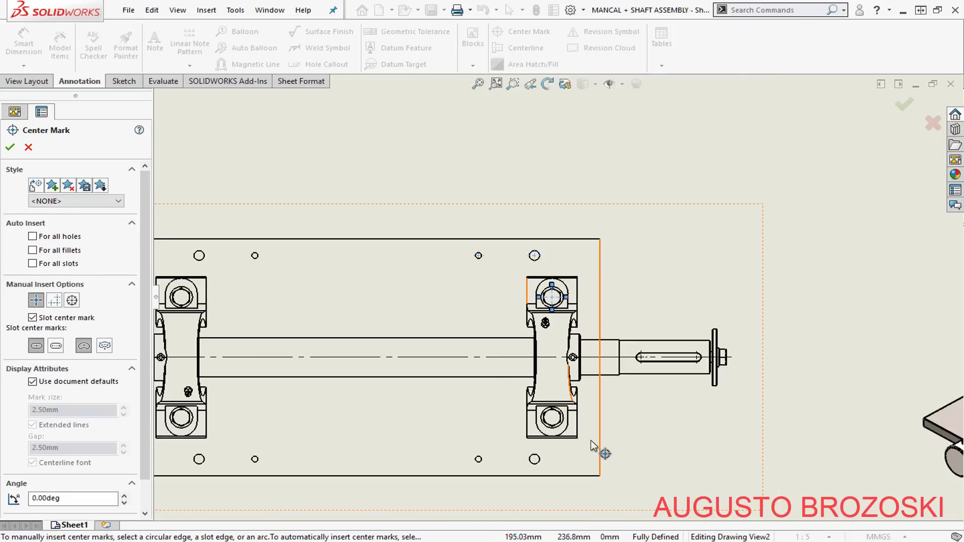
Add a center mark to the right bearing's lower bolt in the plan view.
scroll(598, 450, down, 5)
click(517, 360)
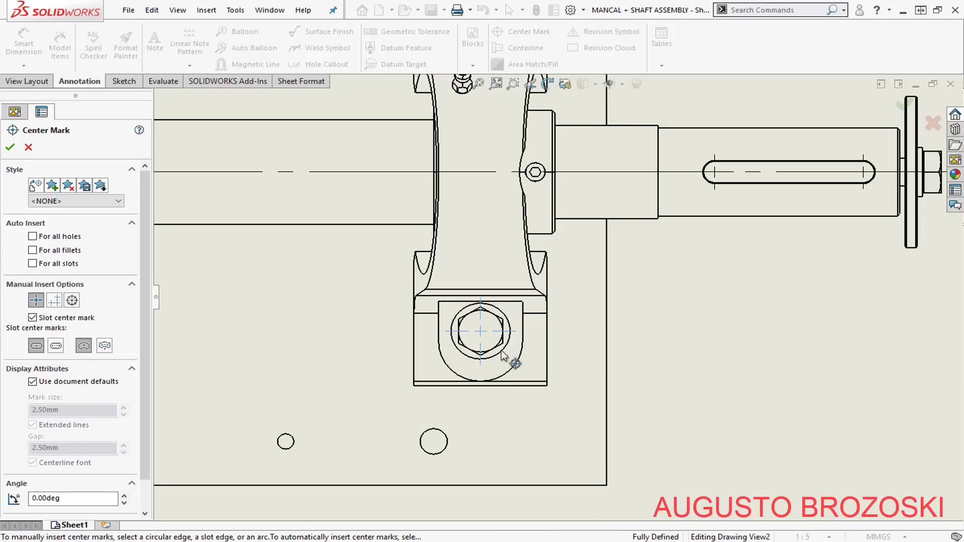
scroll(609, 343, up, 2)
scroll(608, 343, up, 2)
Add center marks to the left bearing's lower bolt and the two lower-left base holes in the plan view.
scroll(191, 323, down, 2)
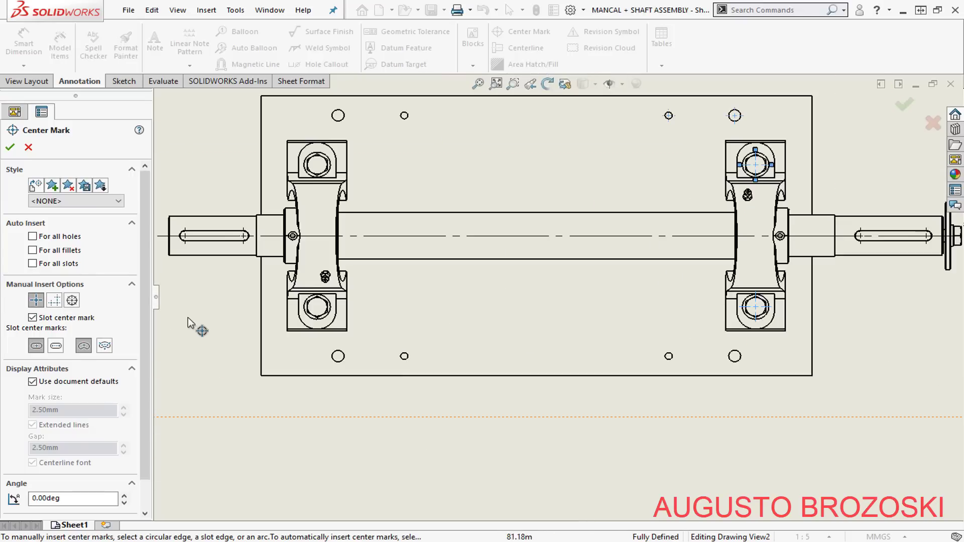
scroll(351, 323, down, 2)
scroll(748, 323, down, 3)
click(754, 299)
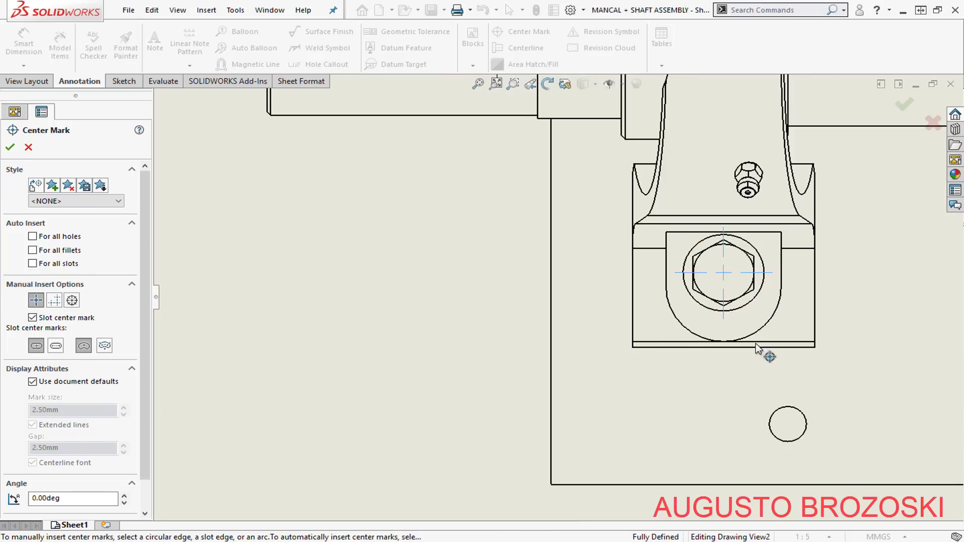
click(798, 412)
scroll(564, 397, up, 3)
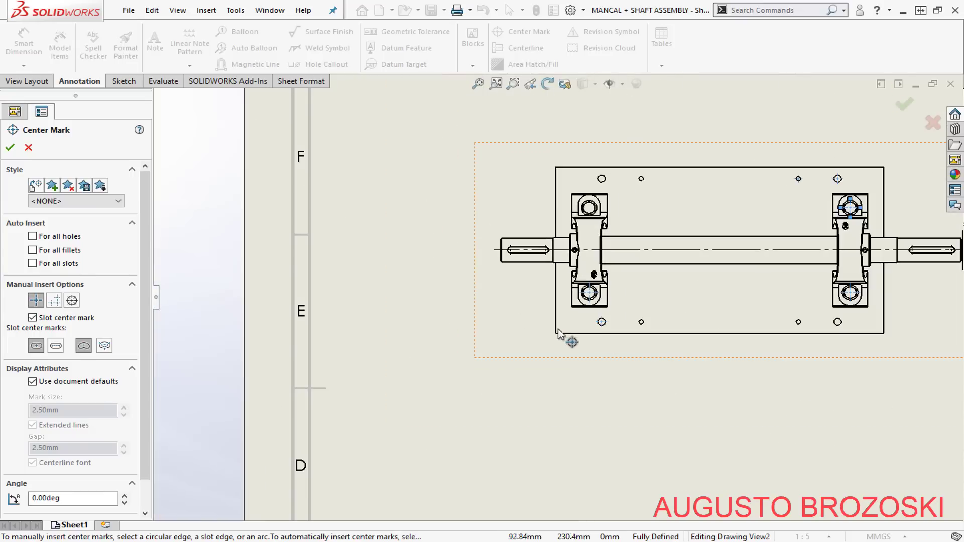
scroll(559, 326, down, 1)
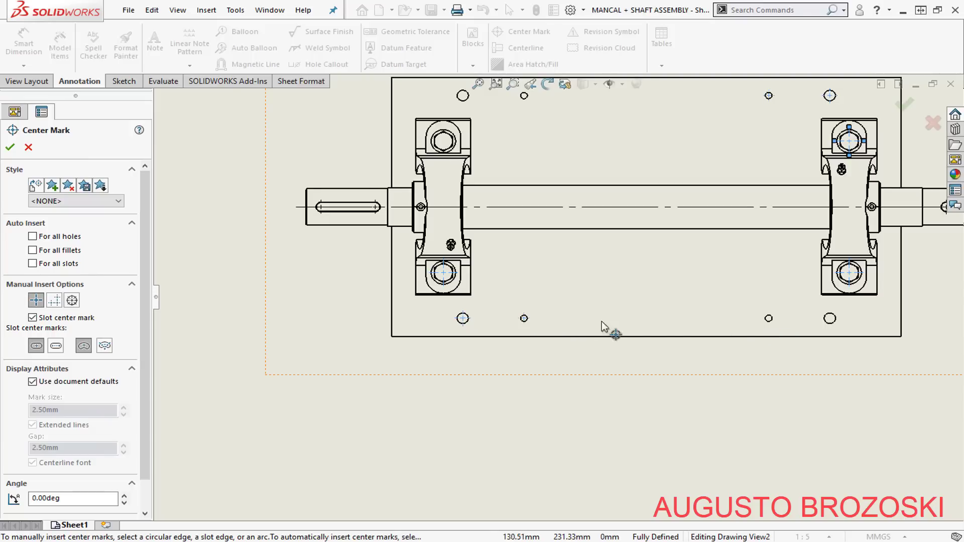
Add center marks to the two lower-right and two upper-left base holes in the plan view, and finish the command.
click(769, 321)
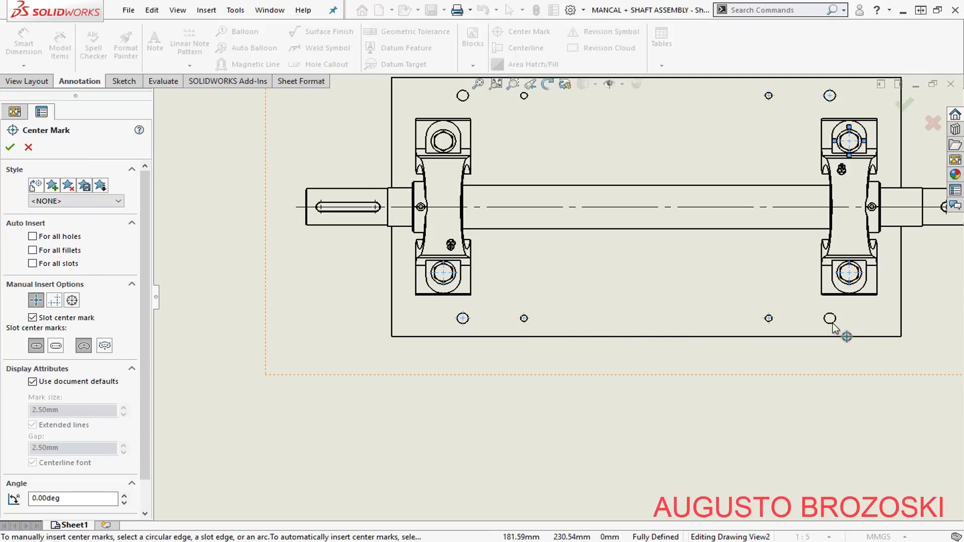
scroll(552, 148, up, 5)
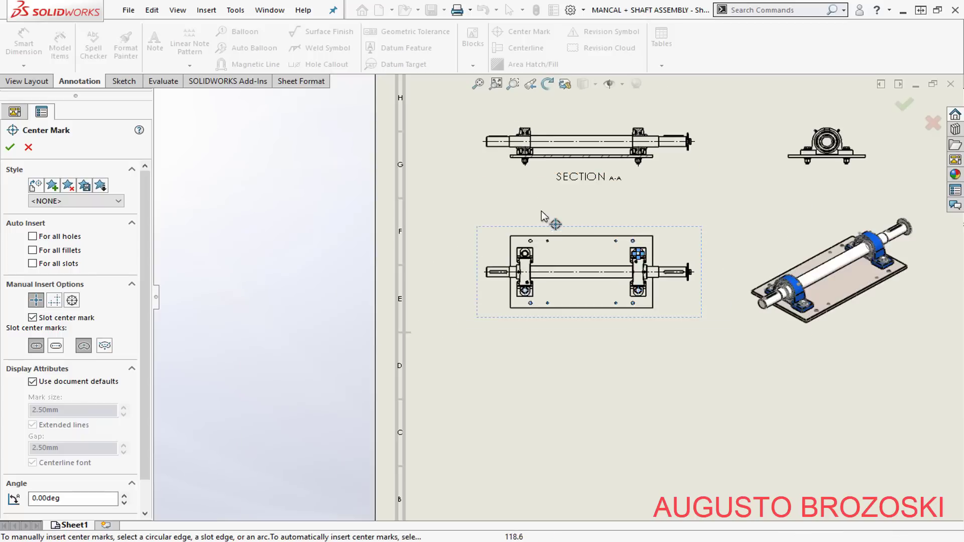
scroll(550, 284, down, 5)
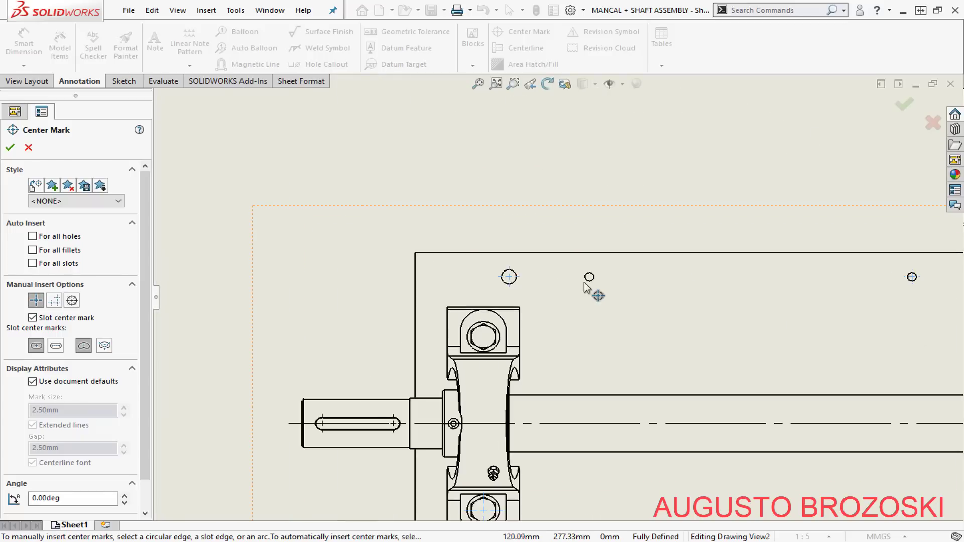
scroll(684, 317, up, 4)
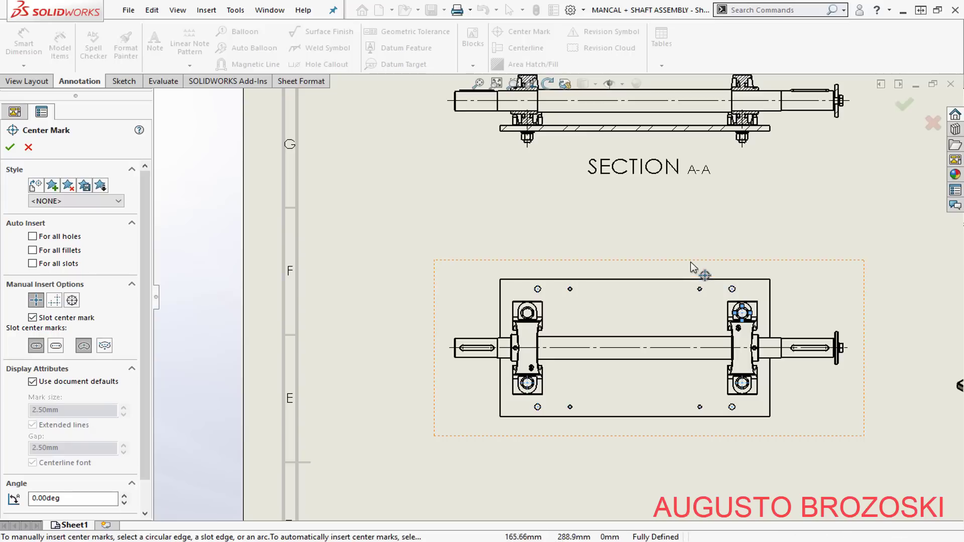
click(11, 147)
scroll(539, 217, up, 2)
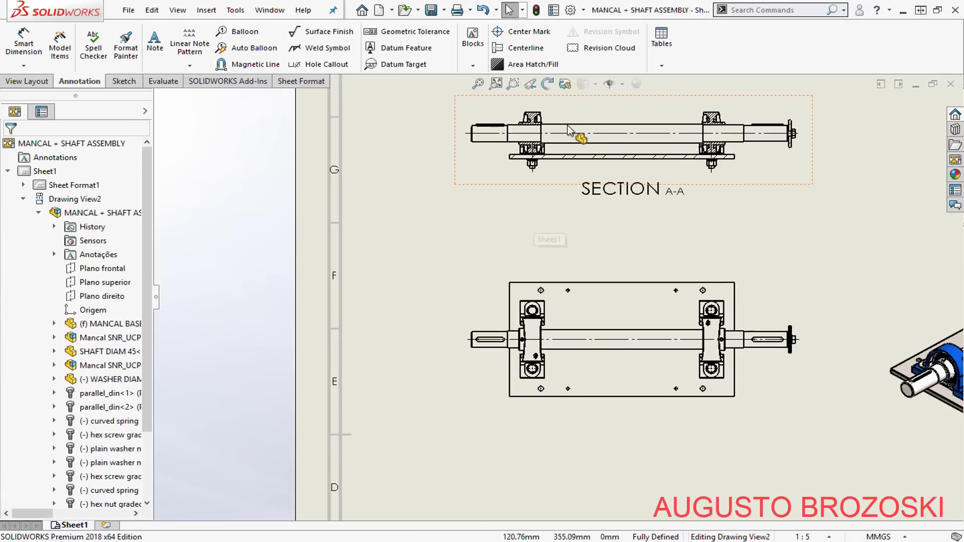
Inspect the left bolt end in section A-A and review the drawing's Detailing document properties, including the cosmetic thread display.
scroll(569, 132, down, 8)
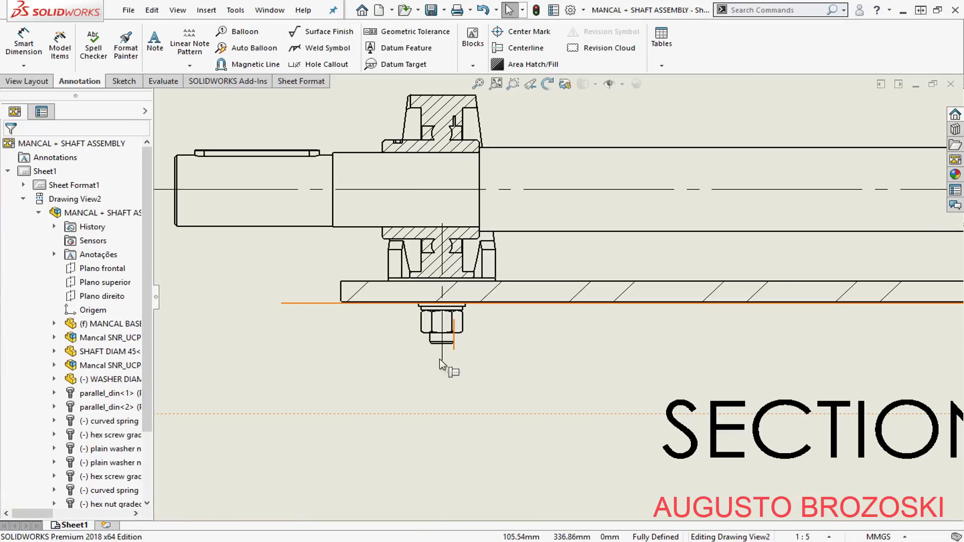
scroll(440, 363, down, 4)
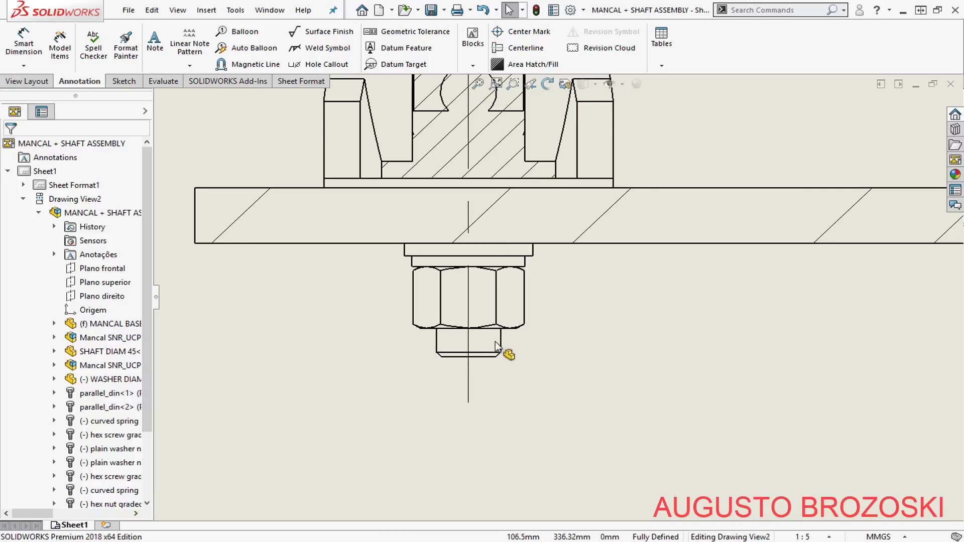
click(571, 11)
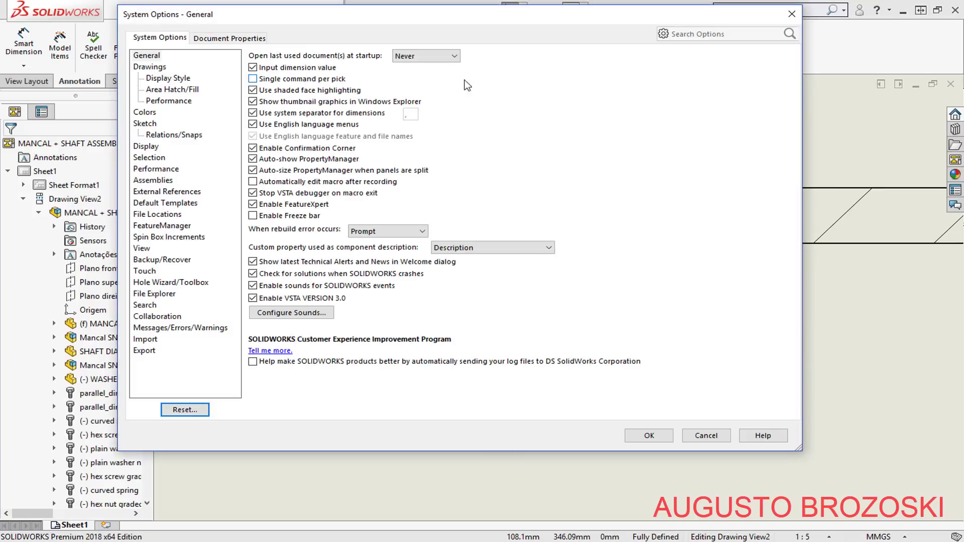
click(246, 41)
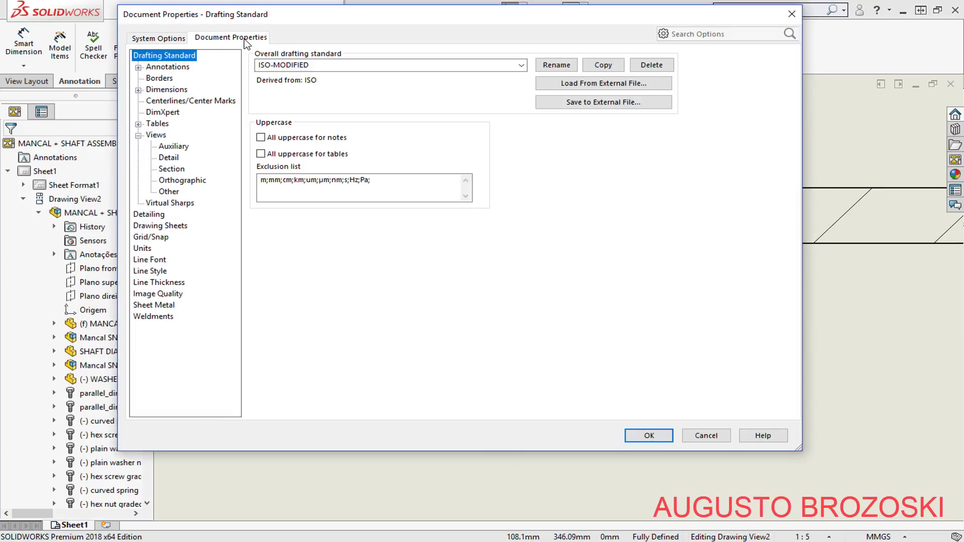
click(151, 214)
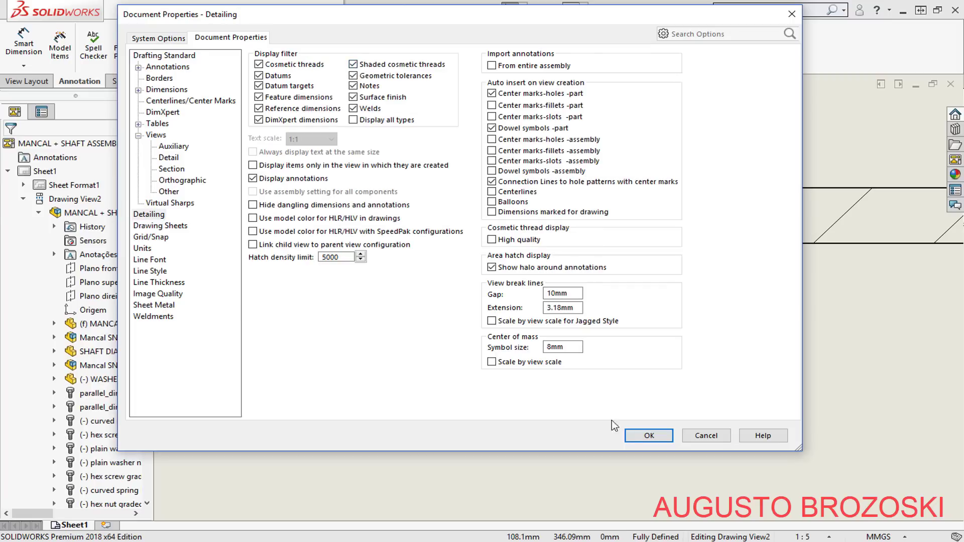
click(648, 436)
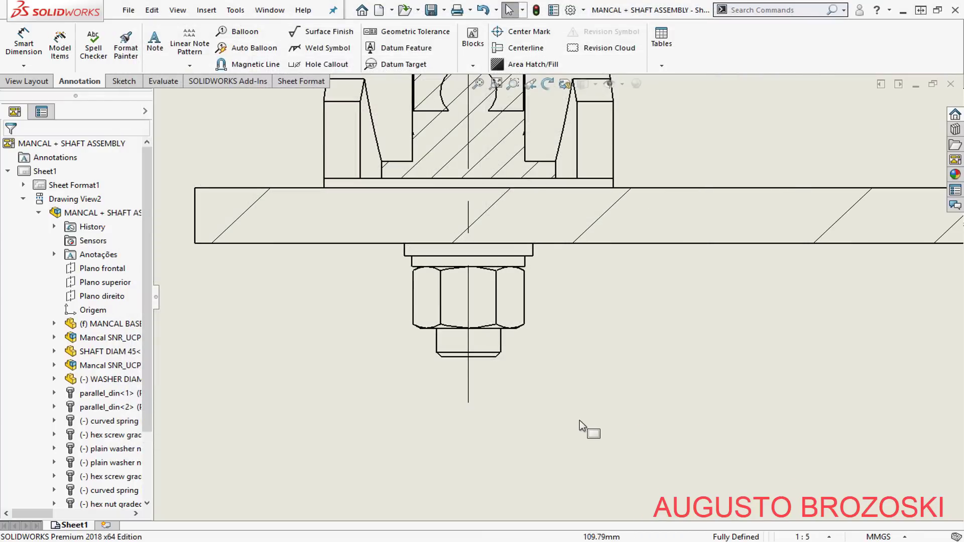
scroll(457, 396, up, 4)
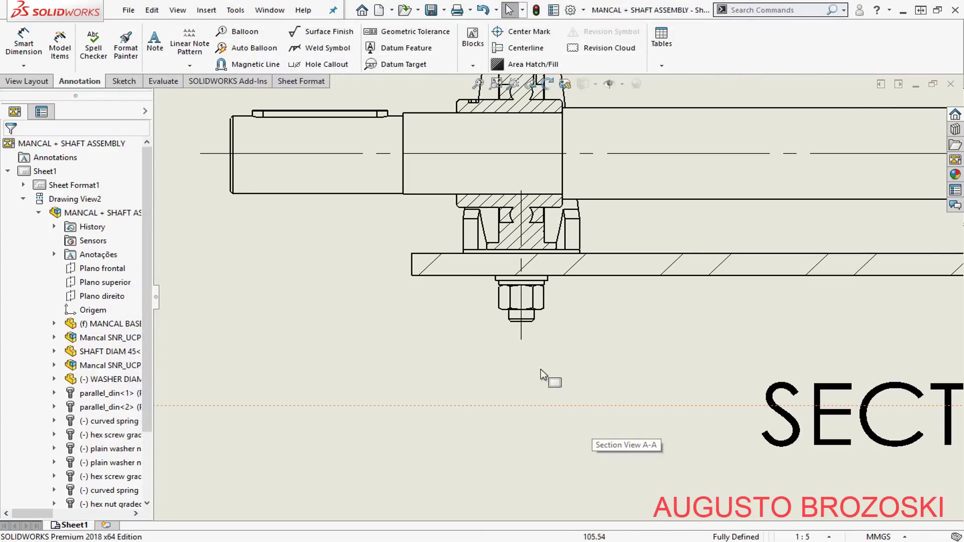
Switch to the open MANCAL + SHAFT ASSEMBLY.SLDASM model and focus on the front bearing's bolt.
click(269, 10)
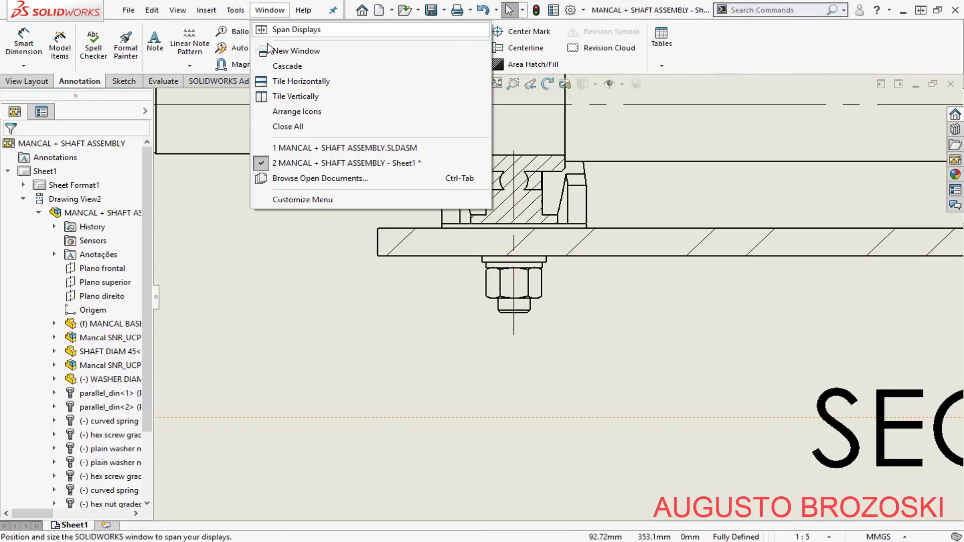
click(295, 148)
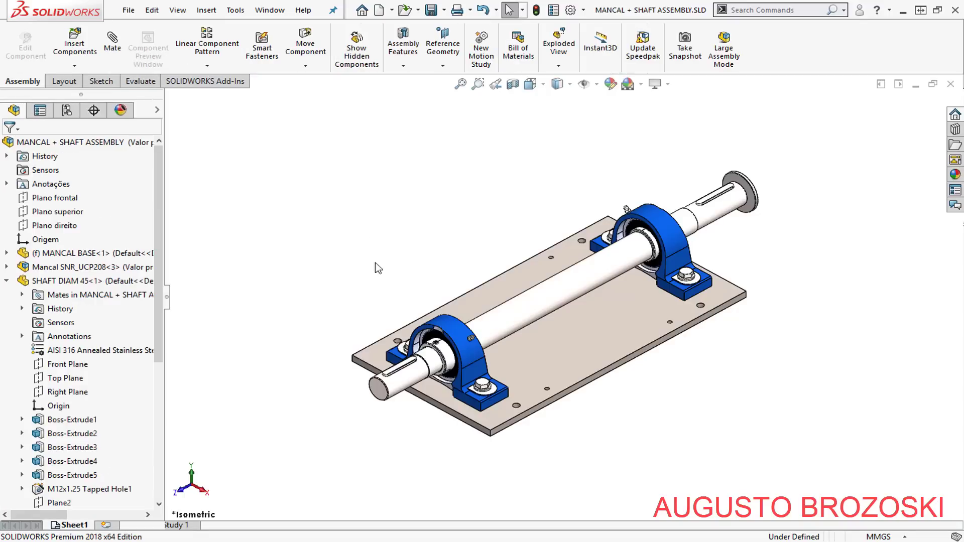
scroll(453, 456, down, 3)
scroll(538, 368, down, 4)
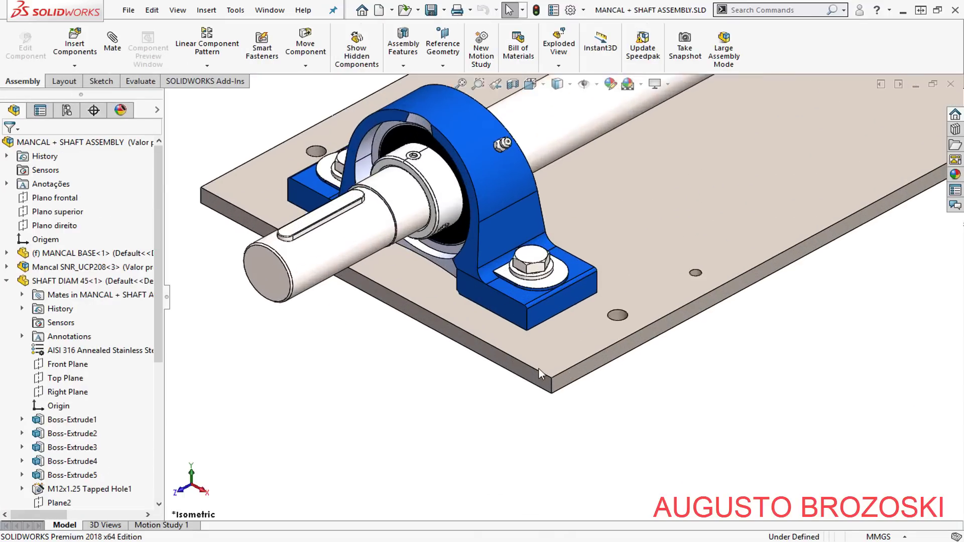
Edit the Toolbox hex screw on the front bearing (ISO 4017 - M12 x 55), setting its thread display to Schematic.
click(537, 240)
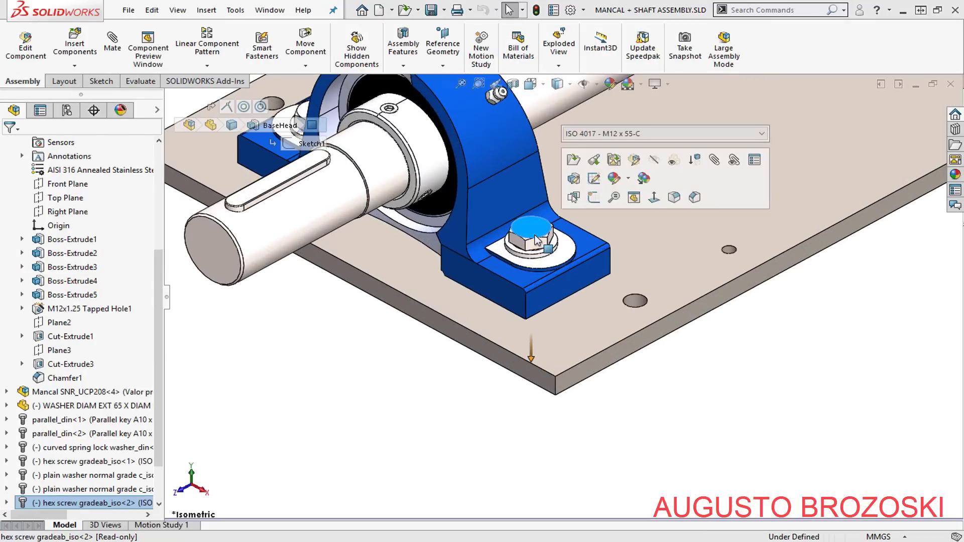
middle_drag(547, 322, 515, 290)
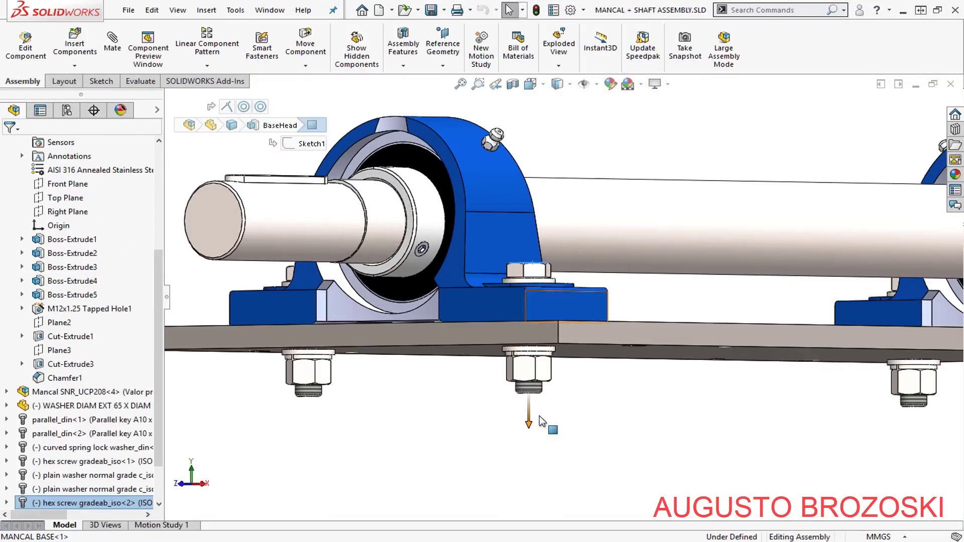
scroll(516, 290, down, 5)
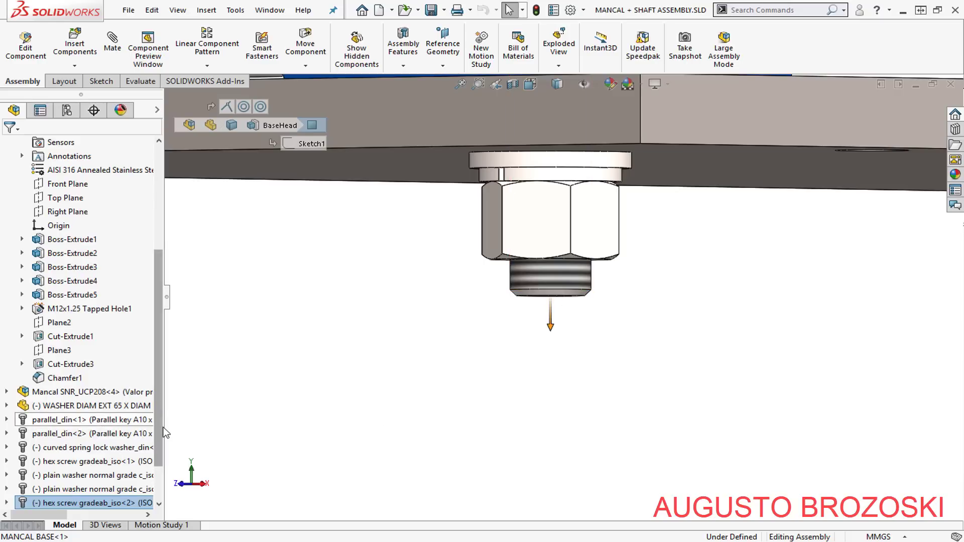
scroll(160, 425, down, 2)
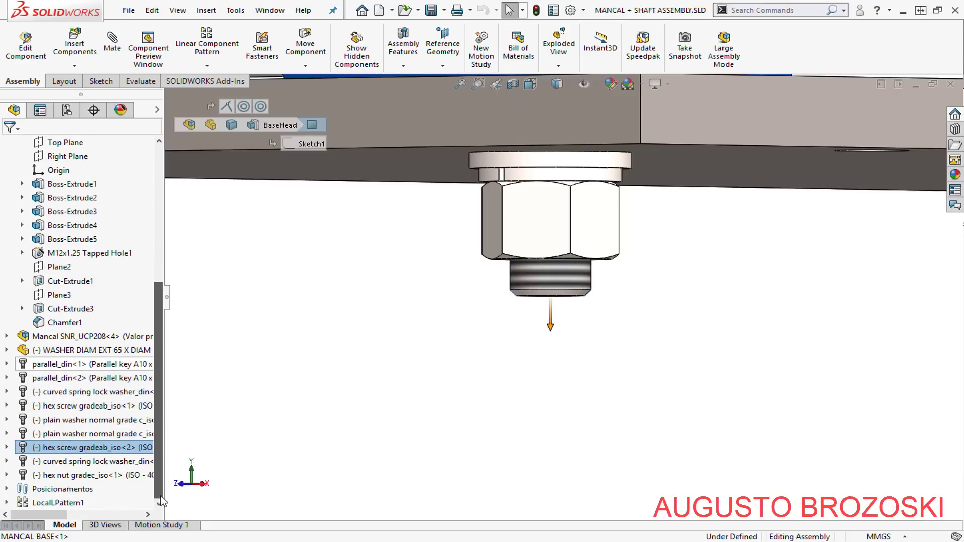
right_click(108, 448)
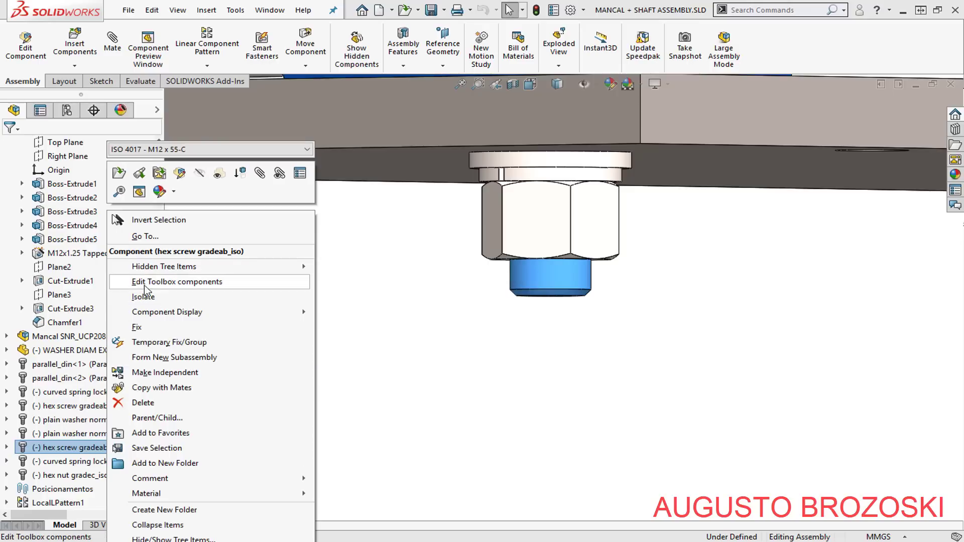
click(200, 283)
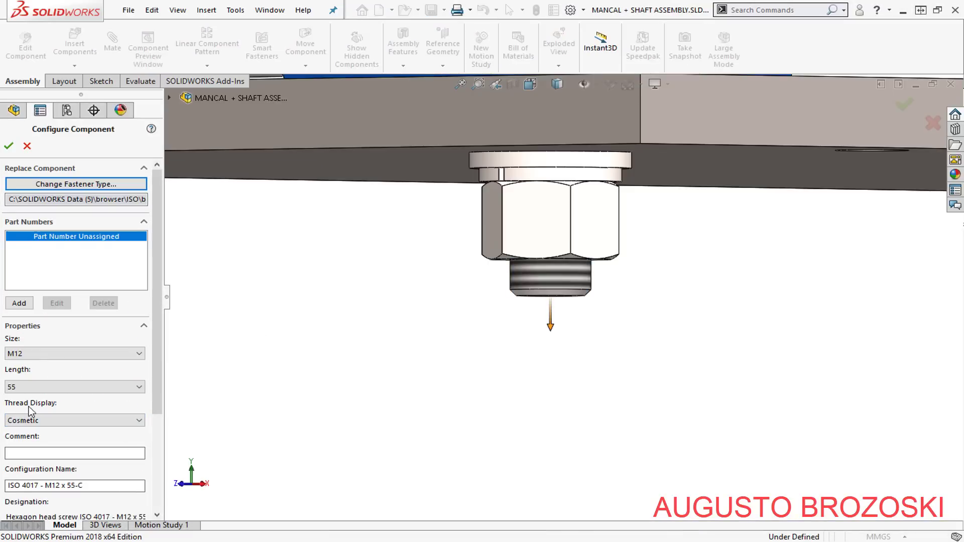
click(136, 421)
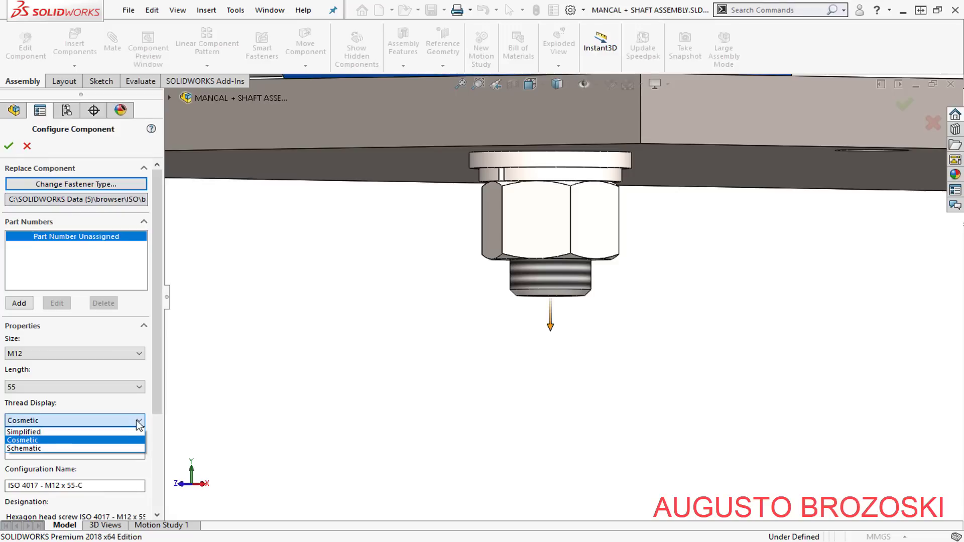
click(80, 448)
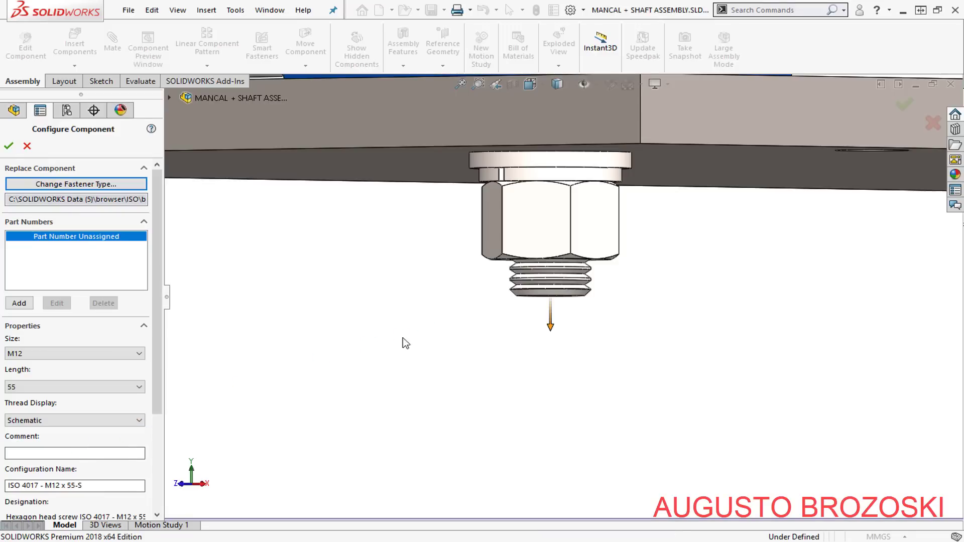
scroll(571, 274, down, 5)
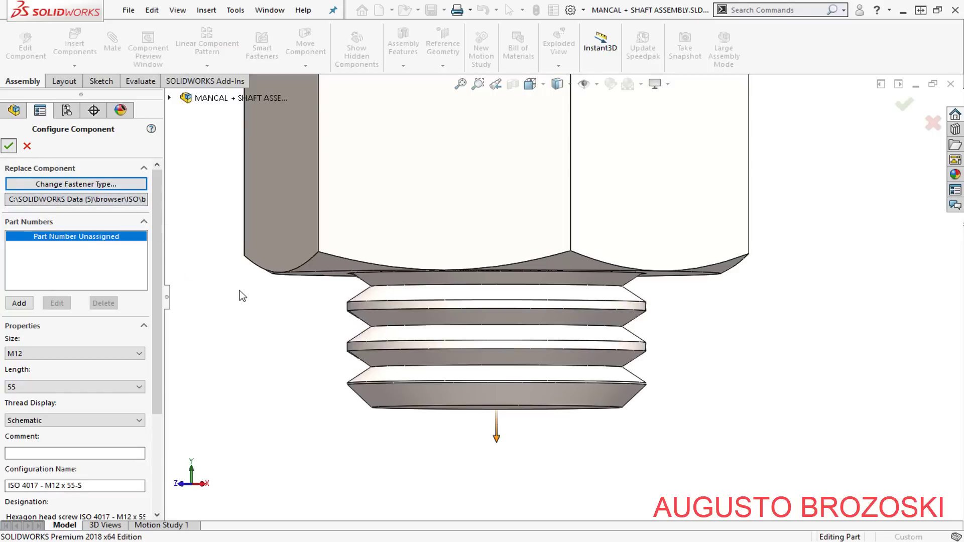
key(Return)
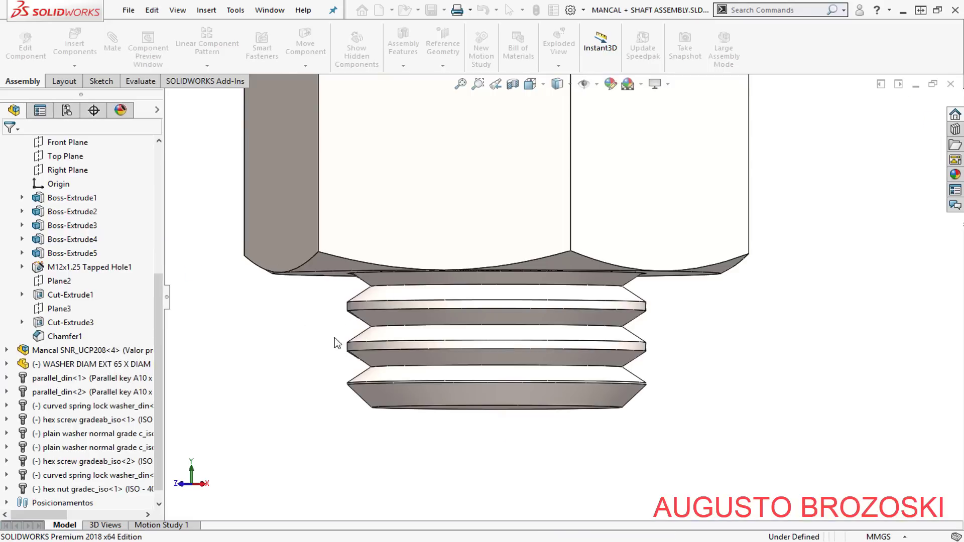
Edit the Toolbox hex screw at the shaft's washer end (ISO 4017 - M12 x 45), setting its thread display to Schematic.
scroll(387, 357, up, 8)
scroll(432, 364, up, 10)
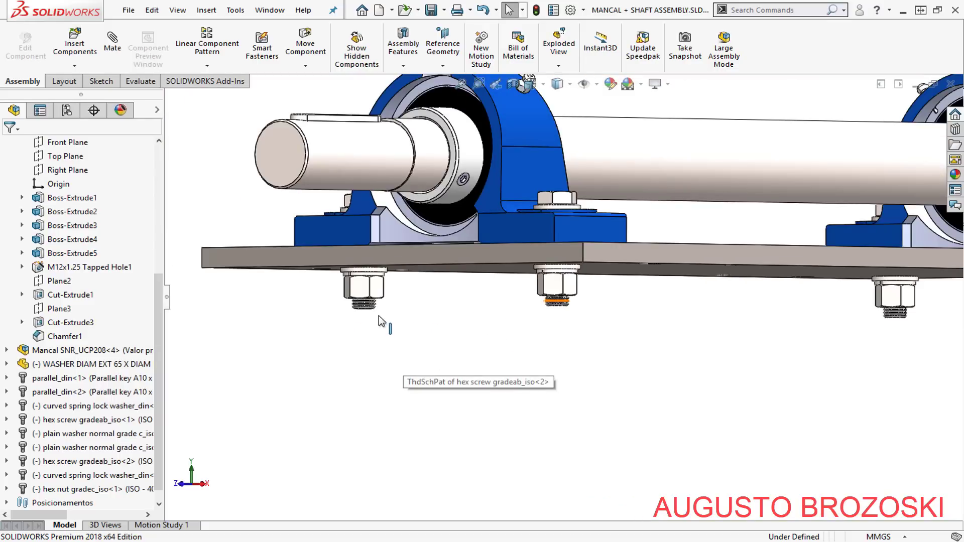
middle_drag(616, 337, 598, 351)
scroll(631, 352, up, 2)
scroll(728, 251, down, 8)
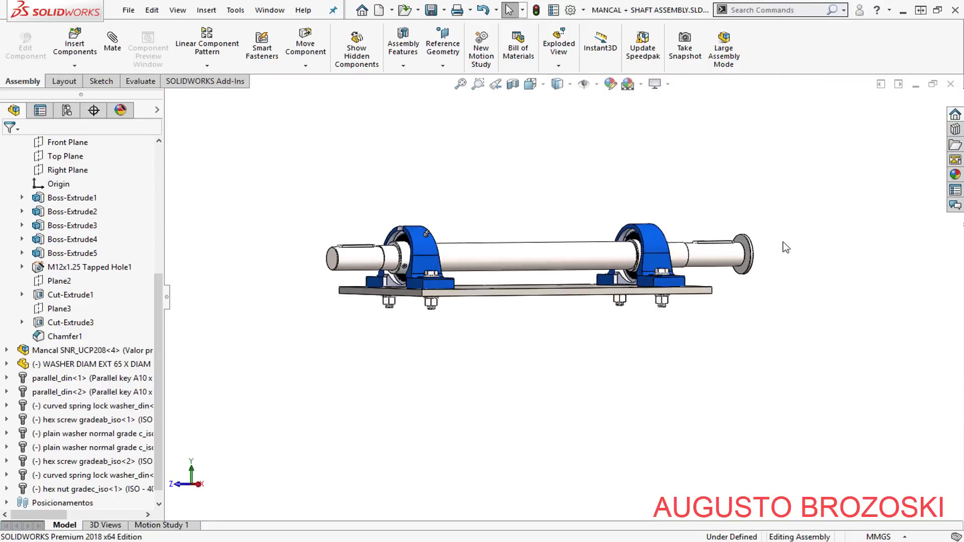
middle_drag(677, 280, 648, 307)
scroll(647, 307, down, 8)
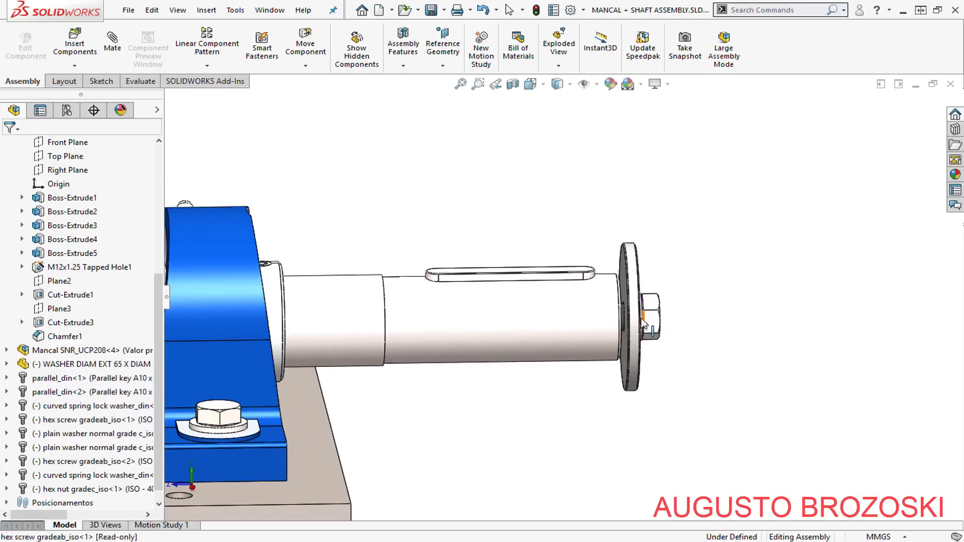
middle_drag(582, 316, 527, 318)
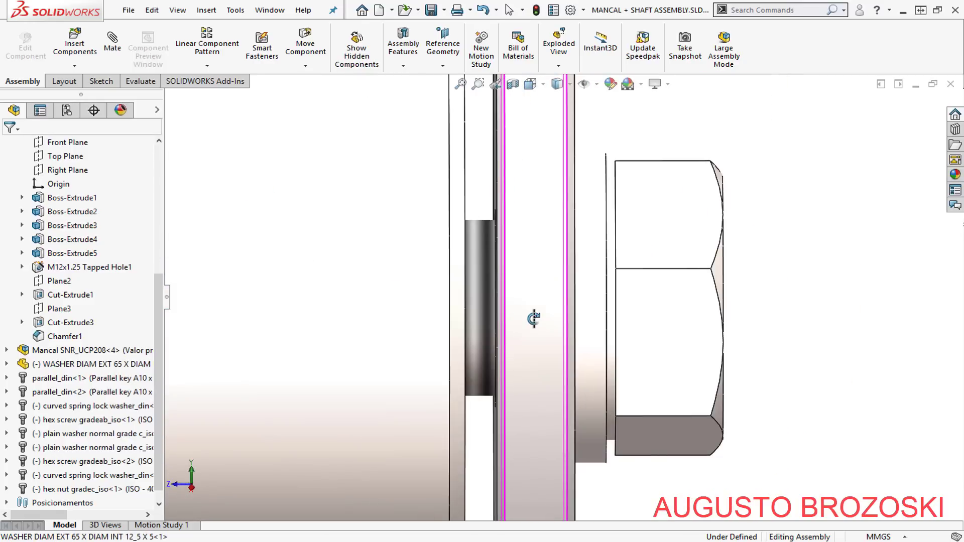
click(651, 310)
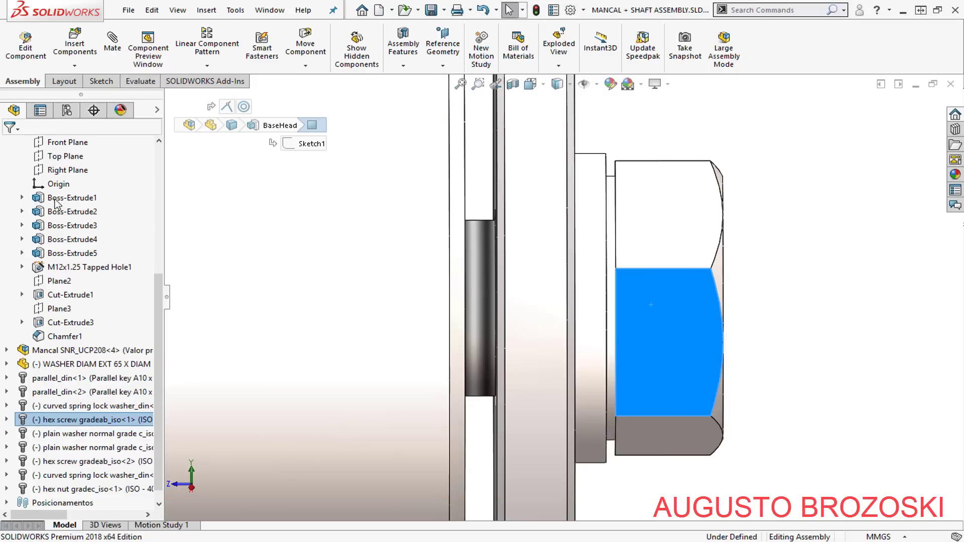
right_click(75, 422)
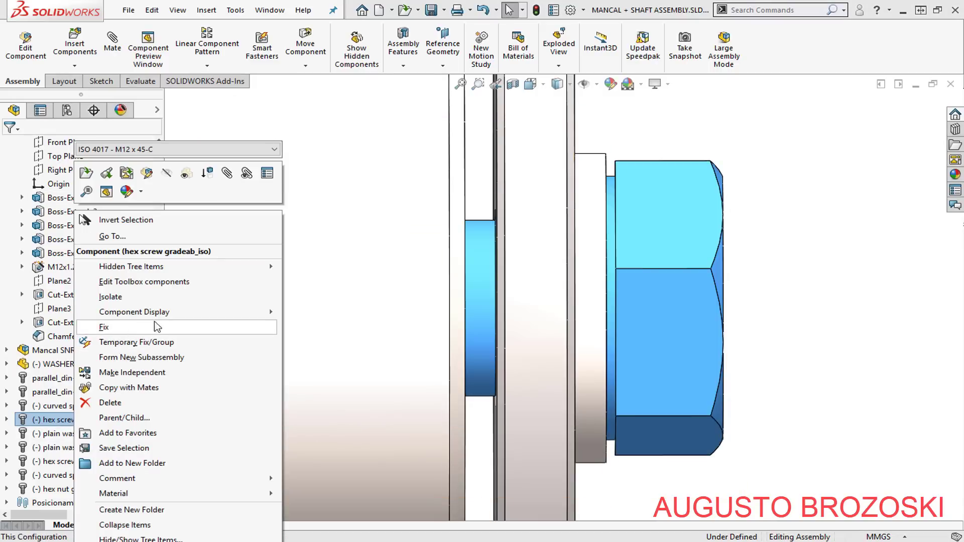
click(158, 283)
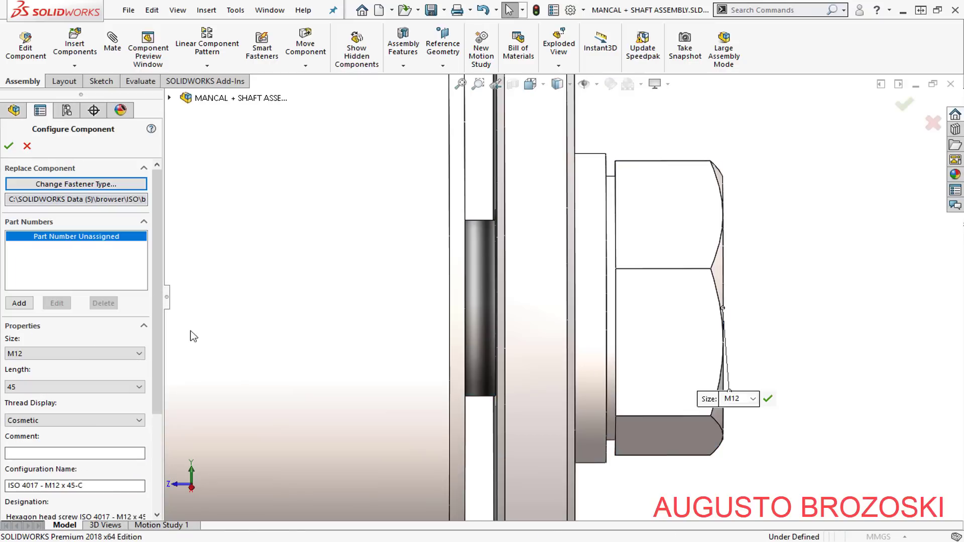
click(54, 424)
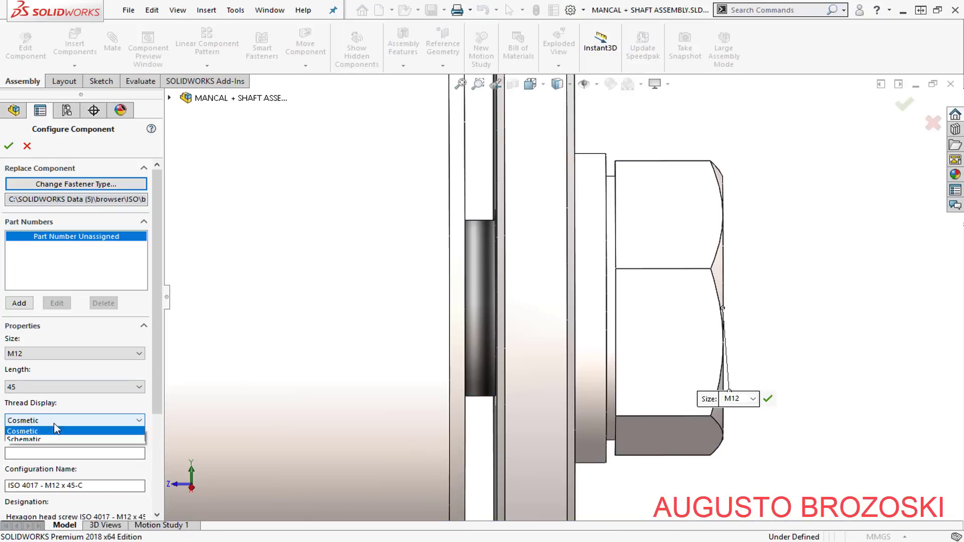
click(58, 448)
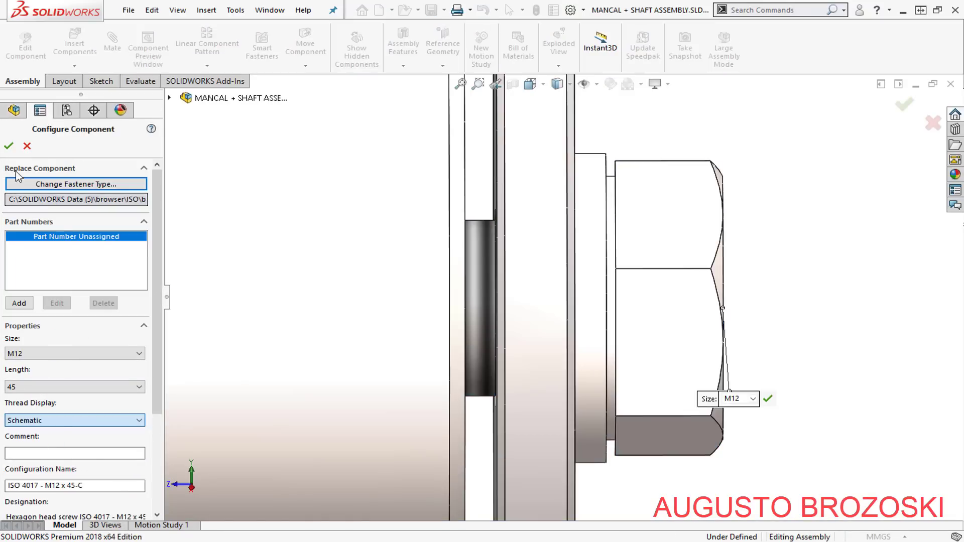
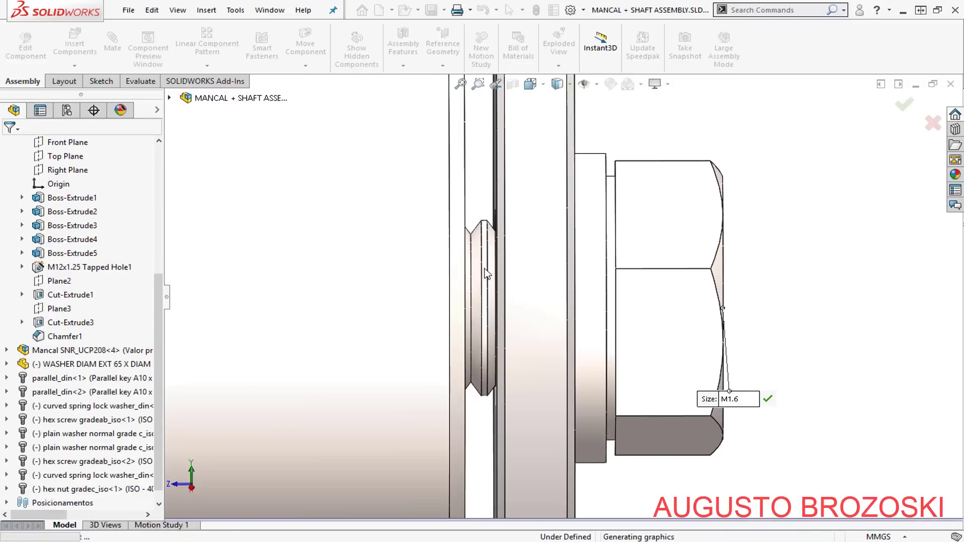
Restore the assembly's isometric view, switch back to the MANCAL + SHAFT ASSEMBLY drawing and examine the left bolt's thread in section A-A.
click(536, 83)
click(574, 140)
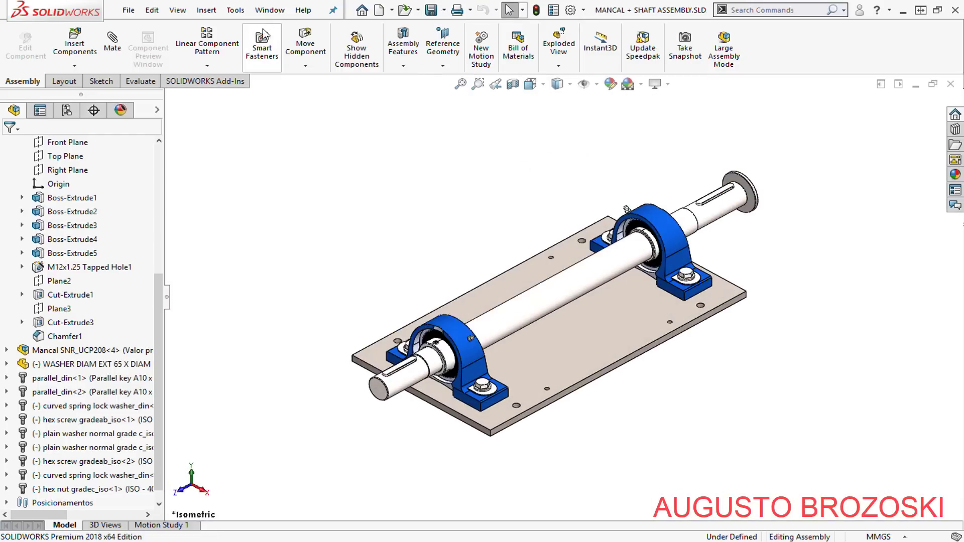
click(270, 10)
click(338, 179)
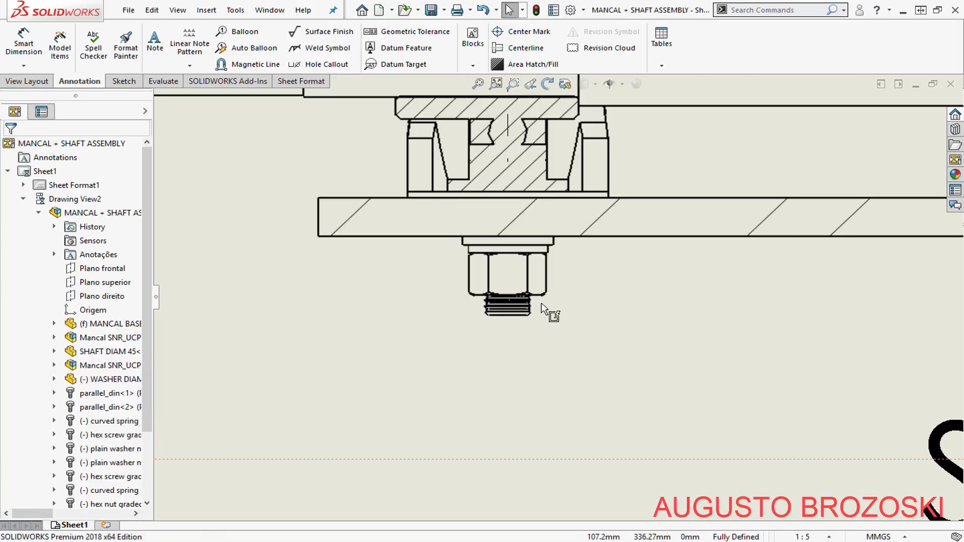
scroll(537, 306, down, 5)
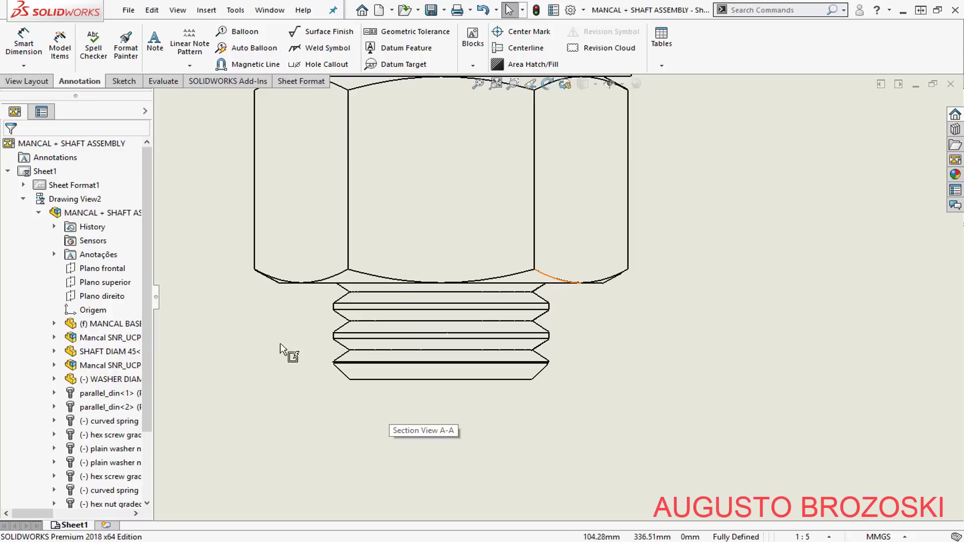
scroll(351, 424, up, 6)
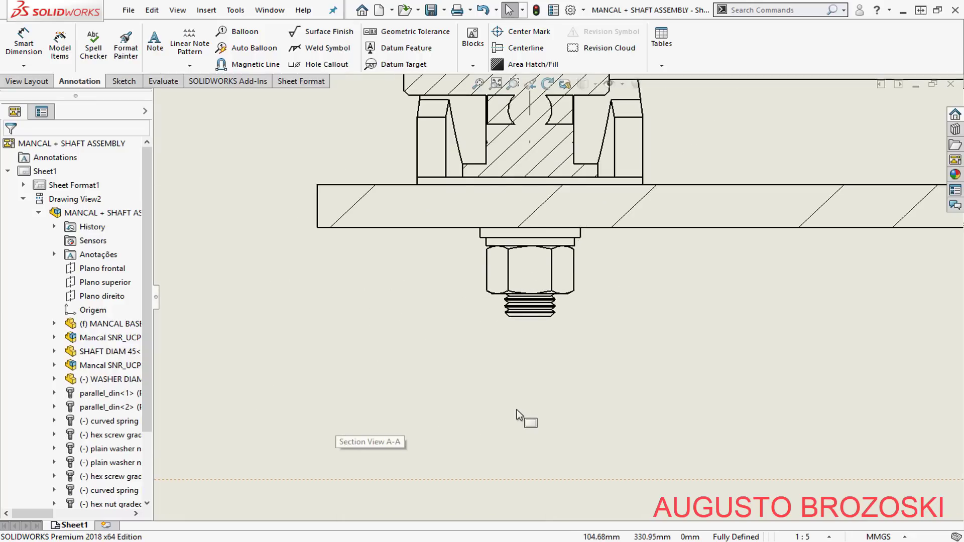
scroll(673, 292, down, 3)
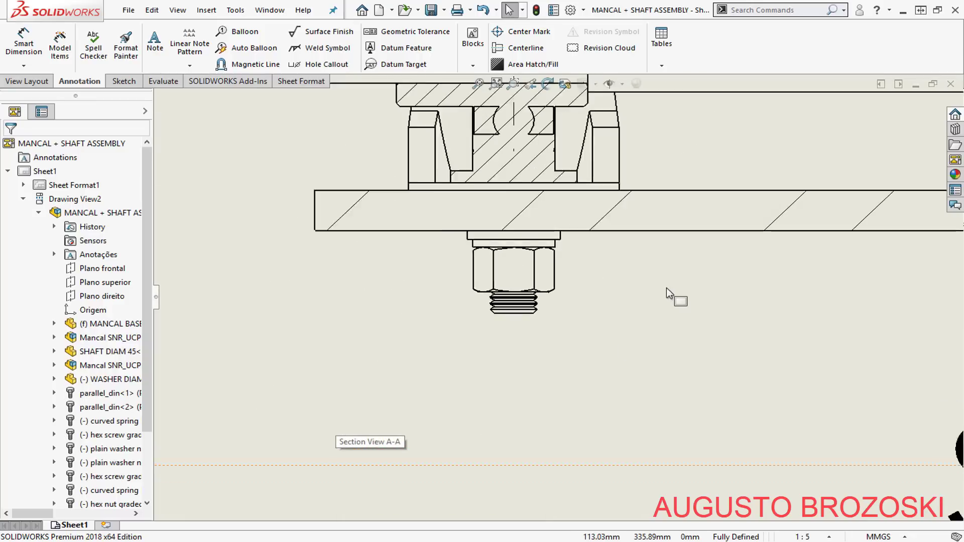
Add a centerline through the left bearing's bolt in section A-A by selecting its thread geometry.
click(514, 50)
scroll(522, 299, down, 5)
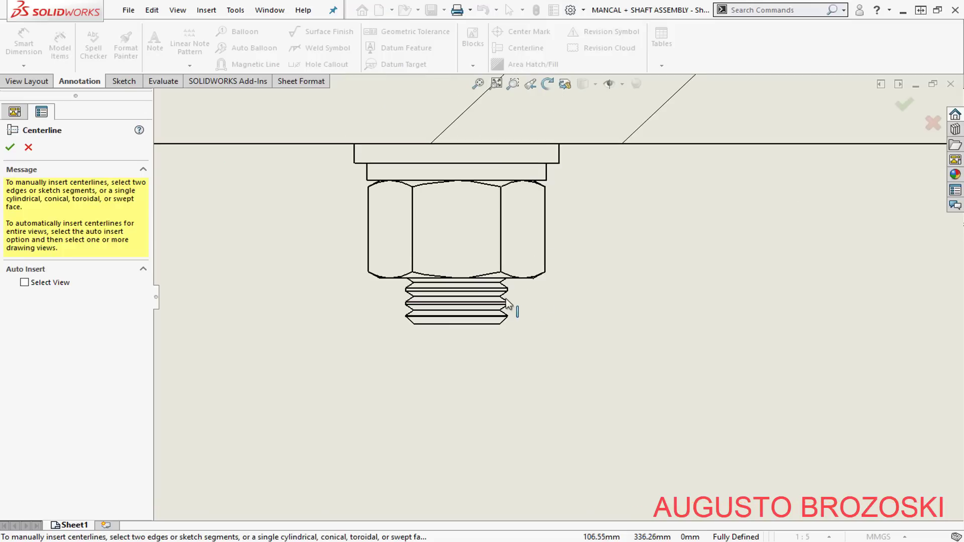
scroll(500, 301, down, 4)
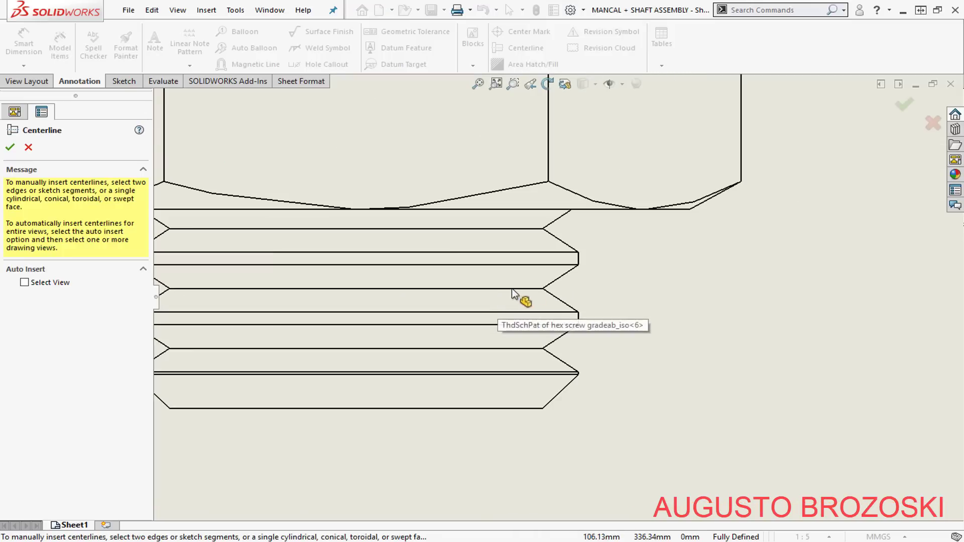
click(580, 265)
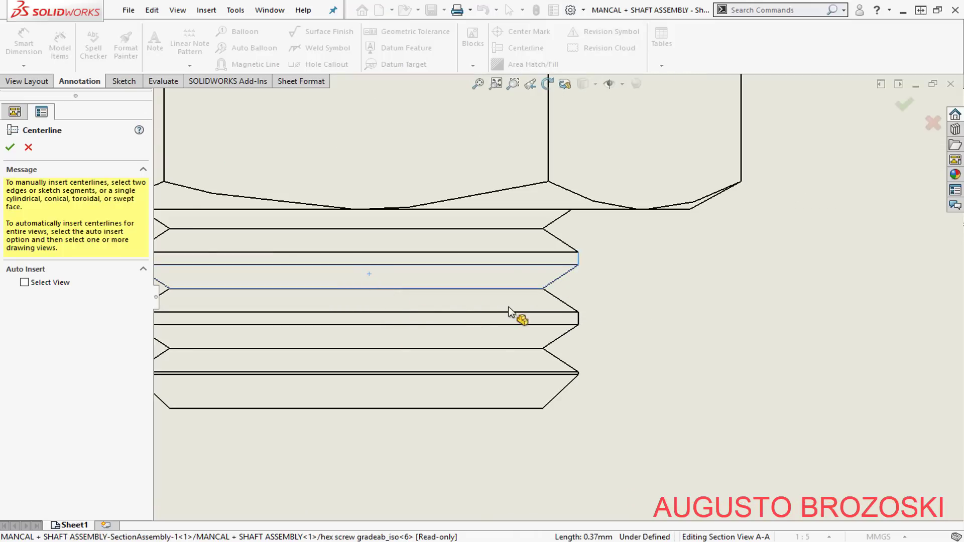
scroll(429, 306, up, 8)
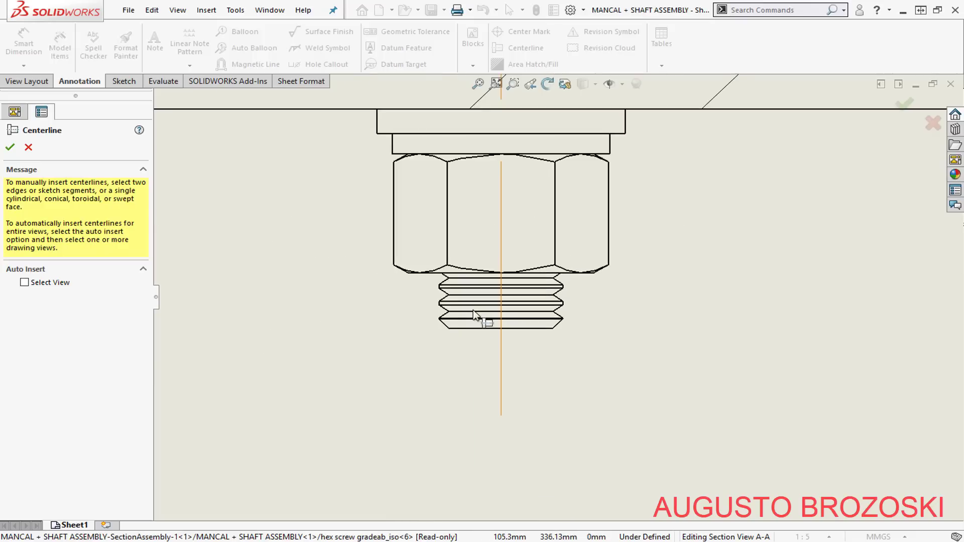
scroll(473, 311, up, 5)
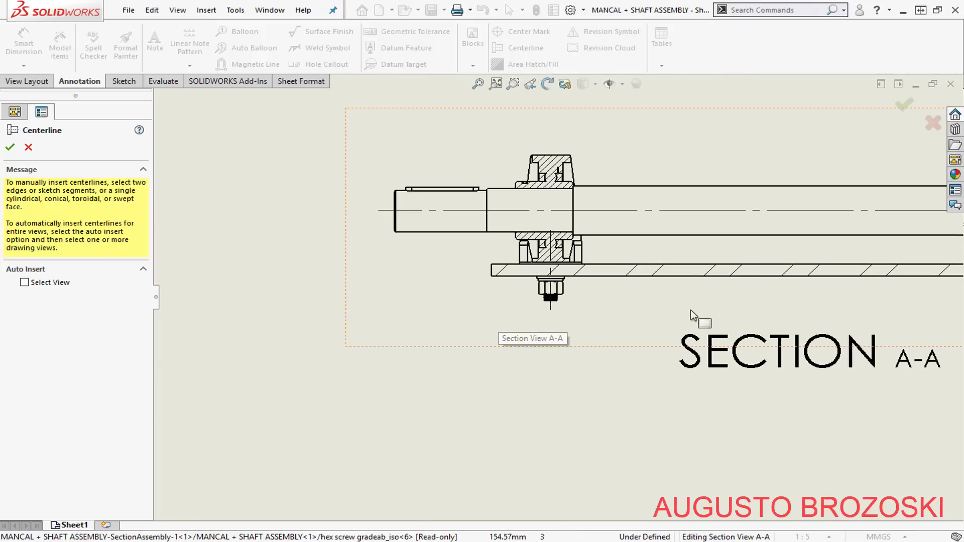
Add a centerline through the left bearing bolt in the side view by selecting the edge of its thread.
scroll(680, 300, up, 1)
scroll(587, 309, down, 5)
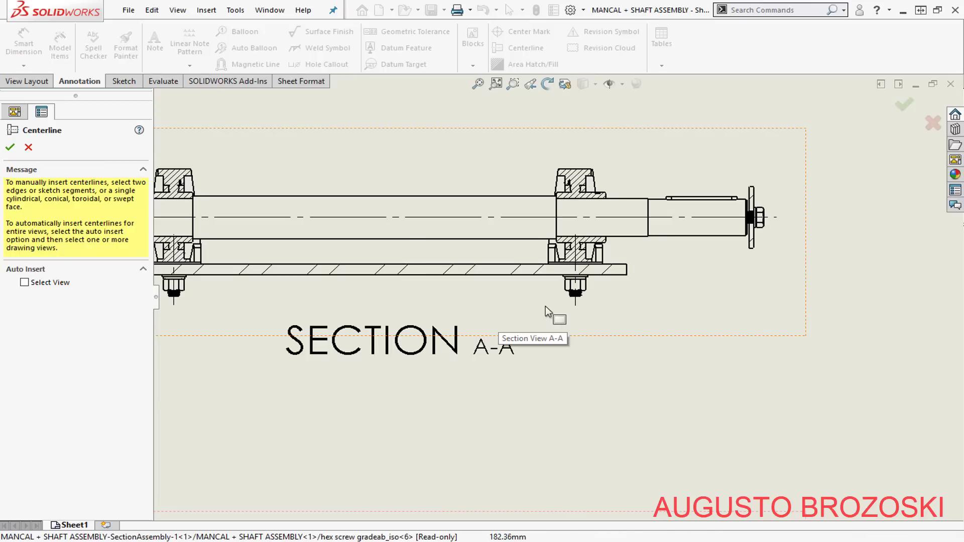
scroll(551, 297, up, 5)
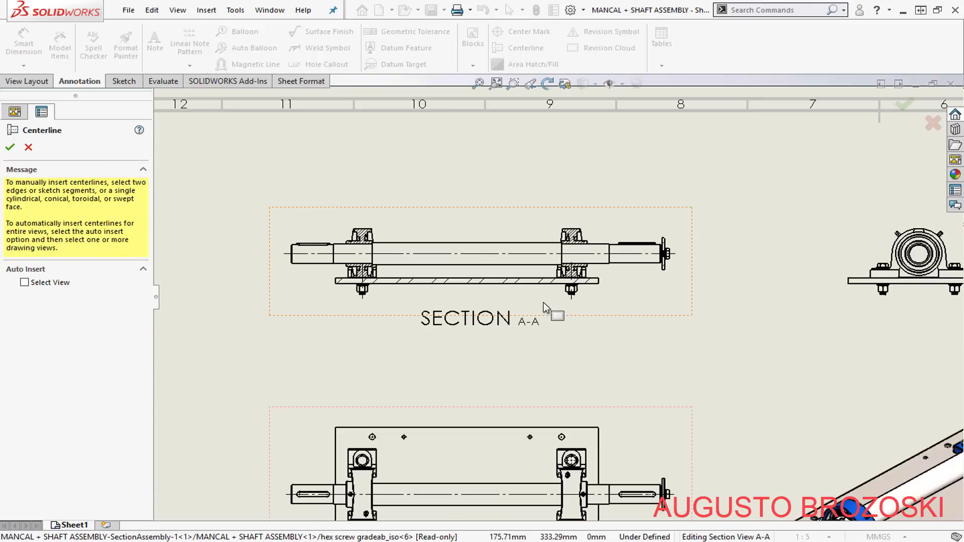
scroll(812, 304, down, 3)
scroll(837, 300, down, 2)
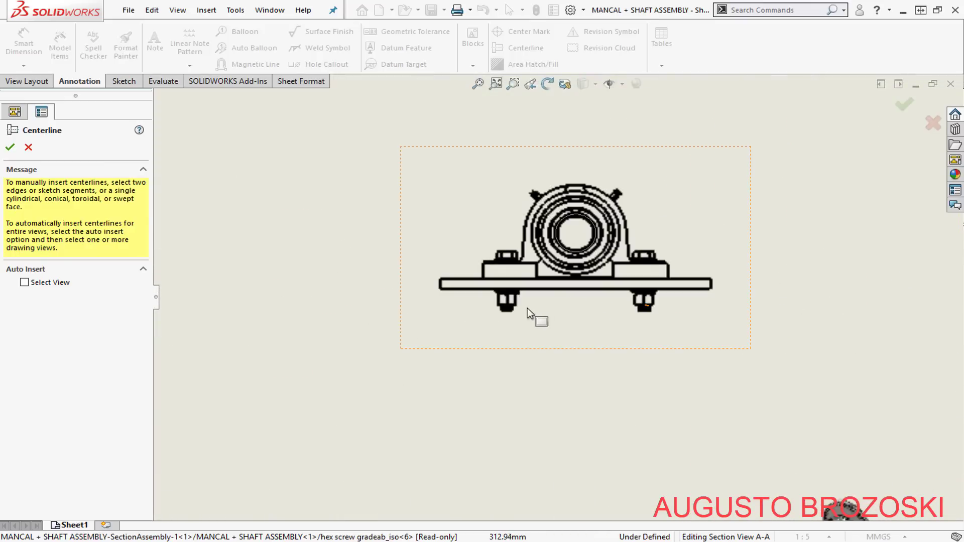
scroll(527, 309, down, 8)
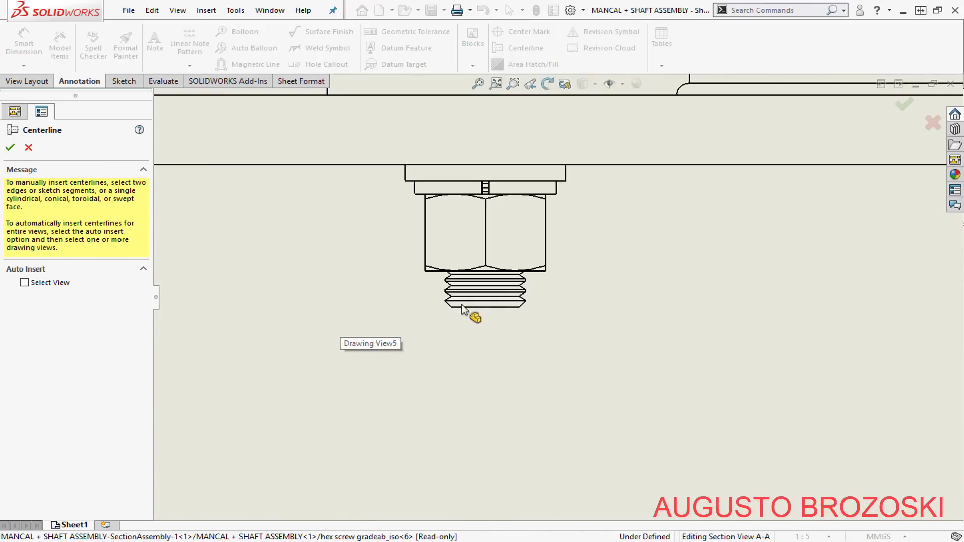
scroll(499, 307, down, 6)
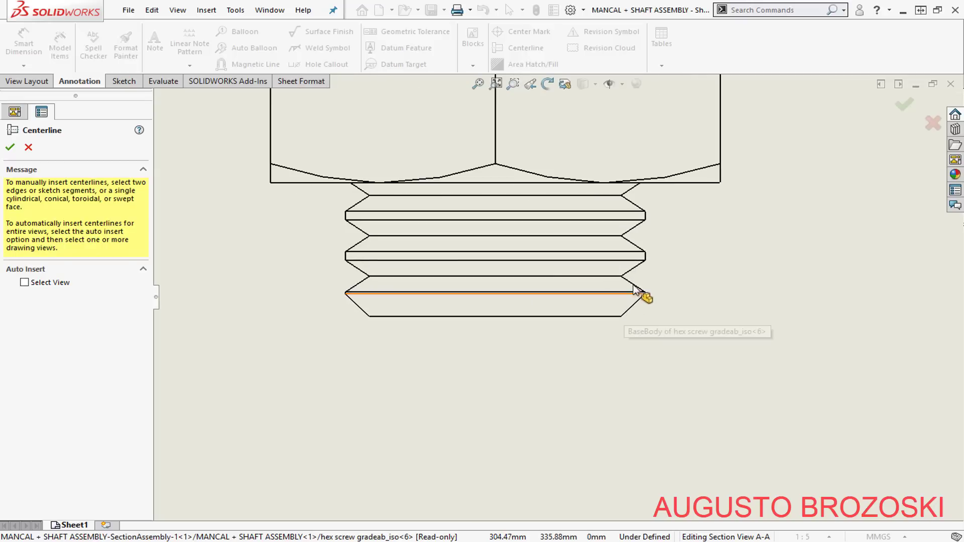
scroll(636, 261, down, 2)
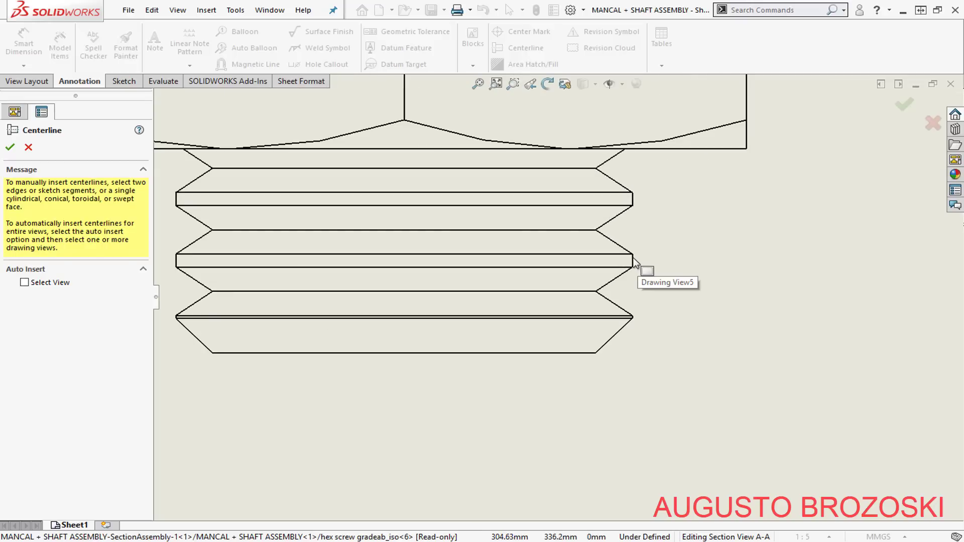
click(631, 261)
scroll(425, 321, up, 6)
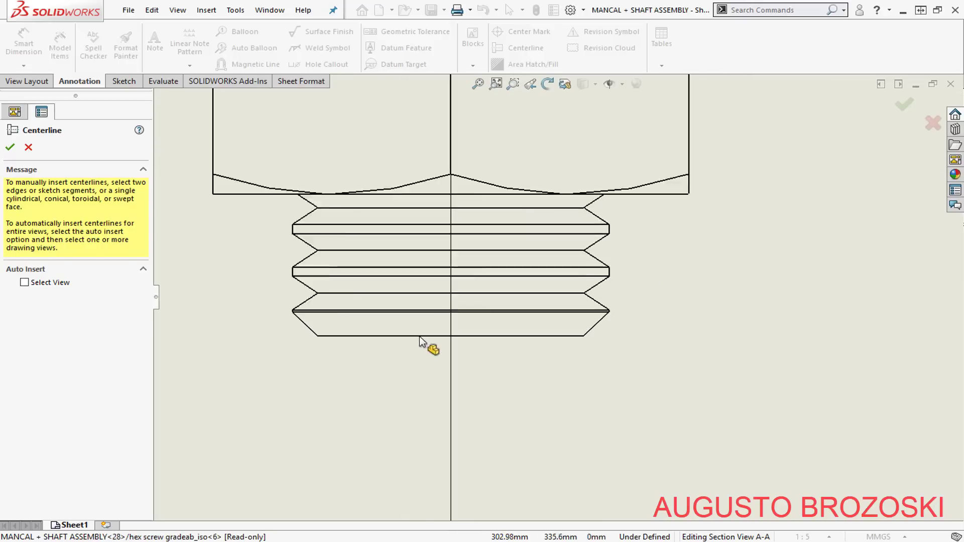
scroll(420, 343, up, 5)
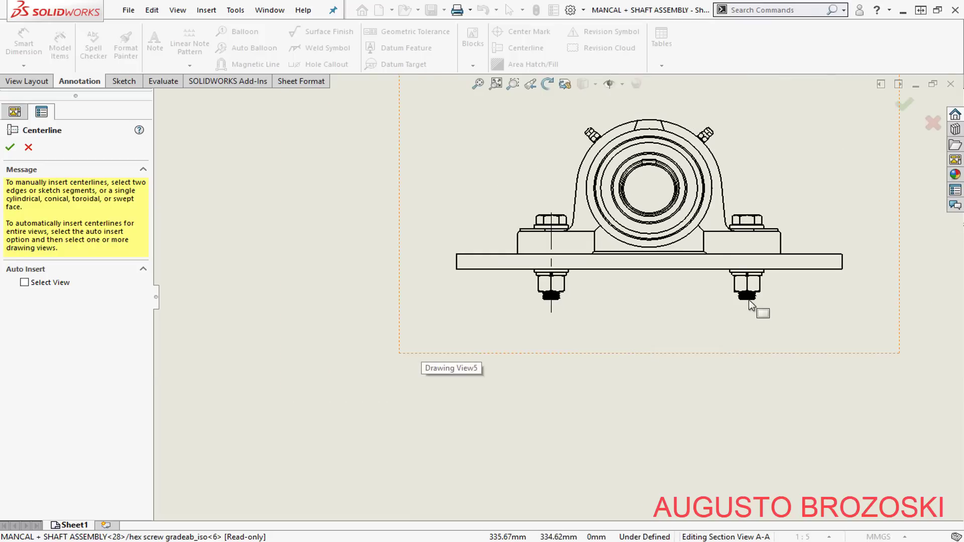
Add a centerline through the right bearing bolt in the side view and finish the Centerline command.
scroll(697, 284, down, 3)
scroll(697, 285, down, 5)
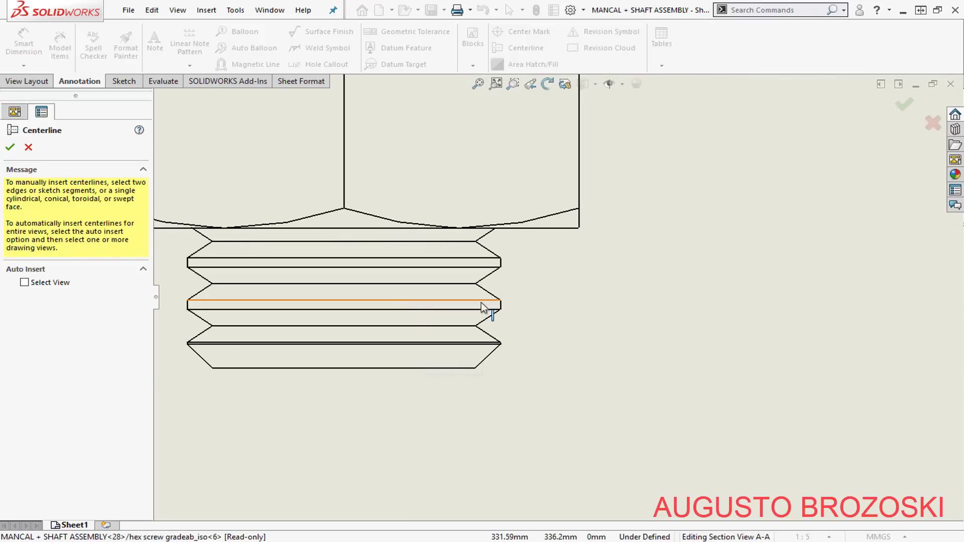
click(501, 305)
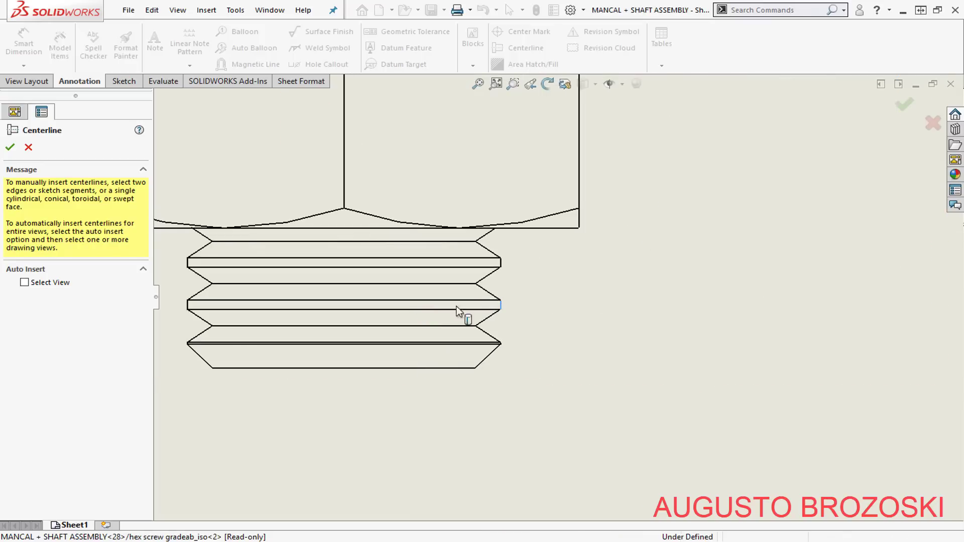
click(346, 327)
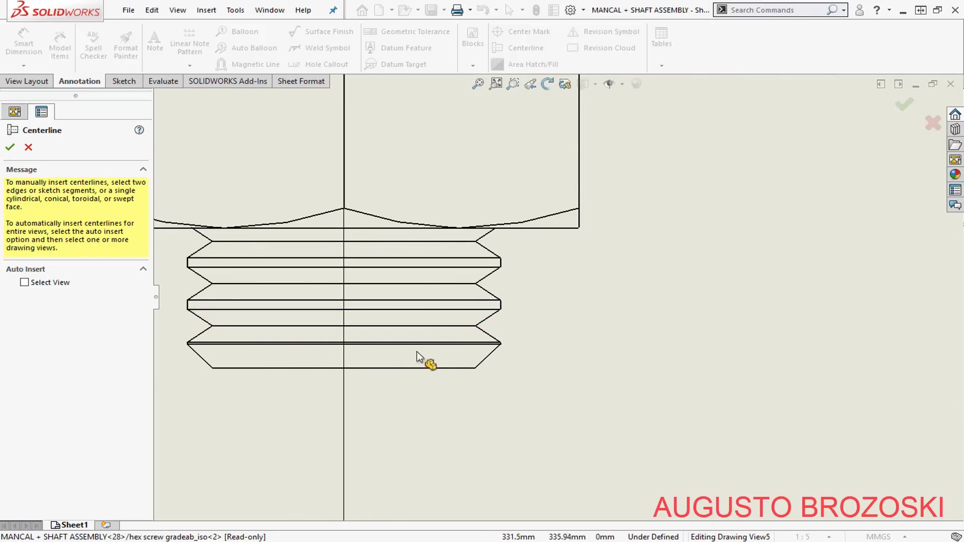
scroll(572, 365, up, 5)
scroll(565, 357, up, 3)
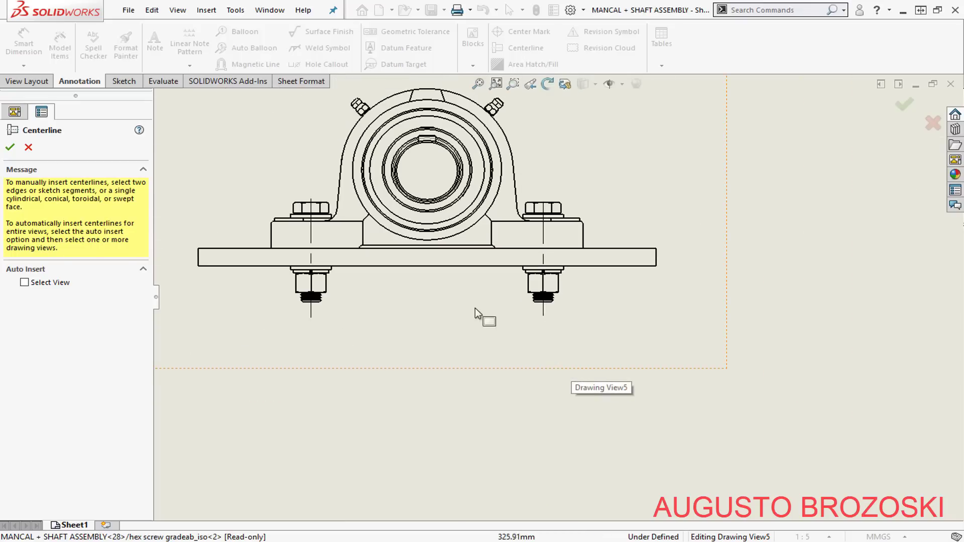
click(14, 149)
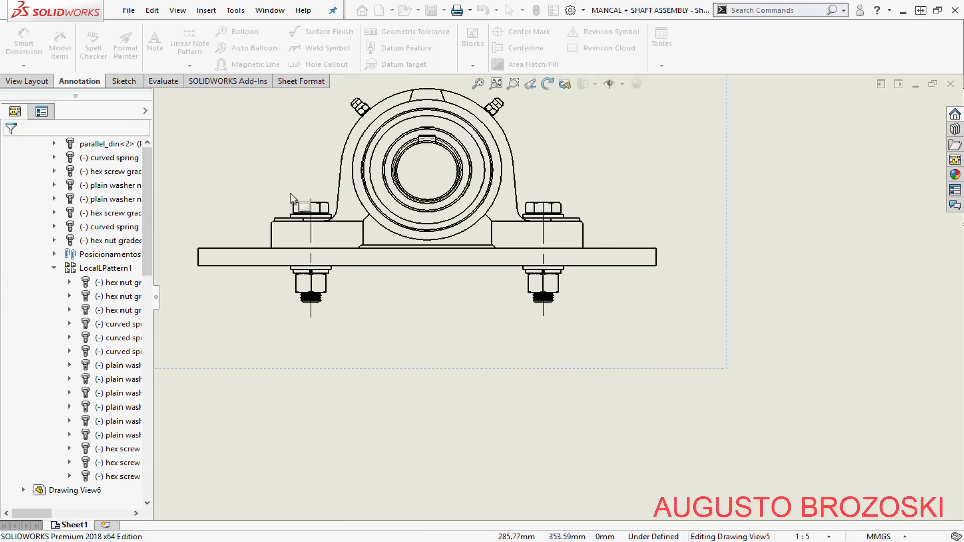
scroll(423, 283, up, 3)
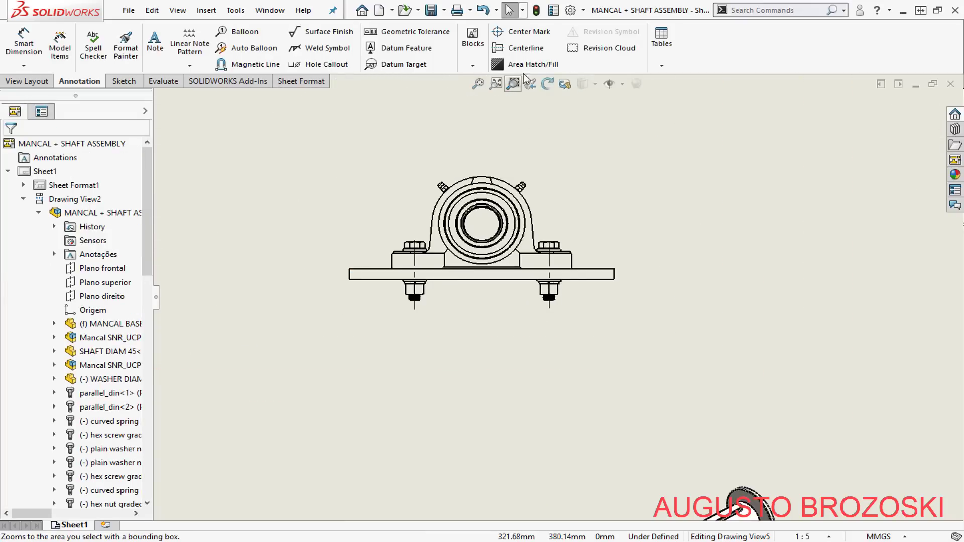
Add a center mark to the bearing's large circular edge in the side view.
click(522, 32)
scroll(506, 156, down, 3)
scroll(503, 167, down, 2)
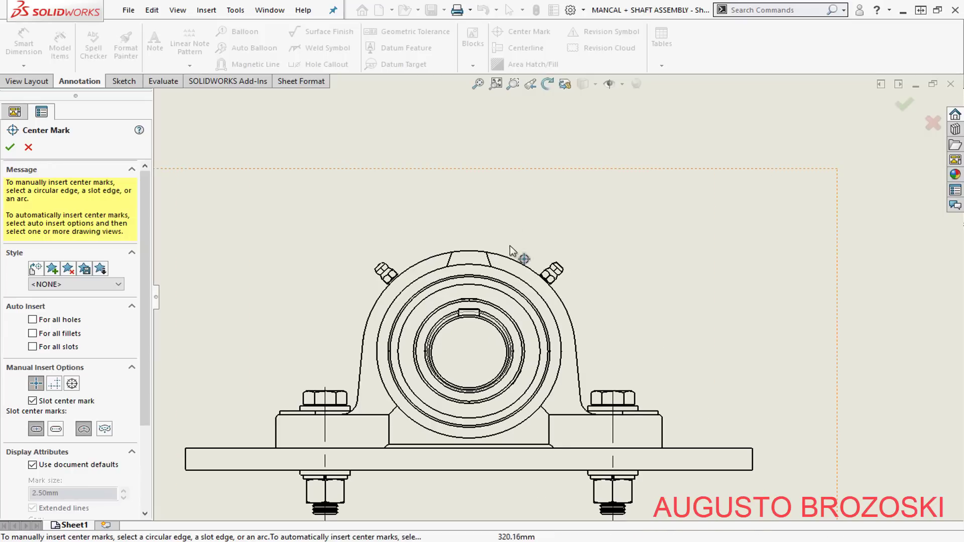
click(491, 279)
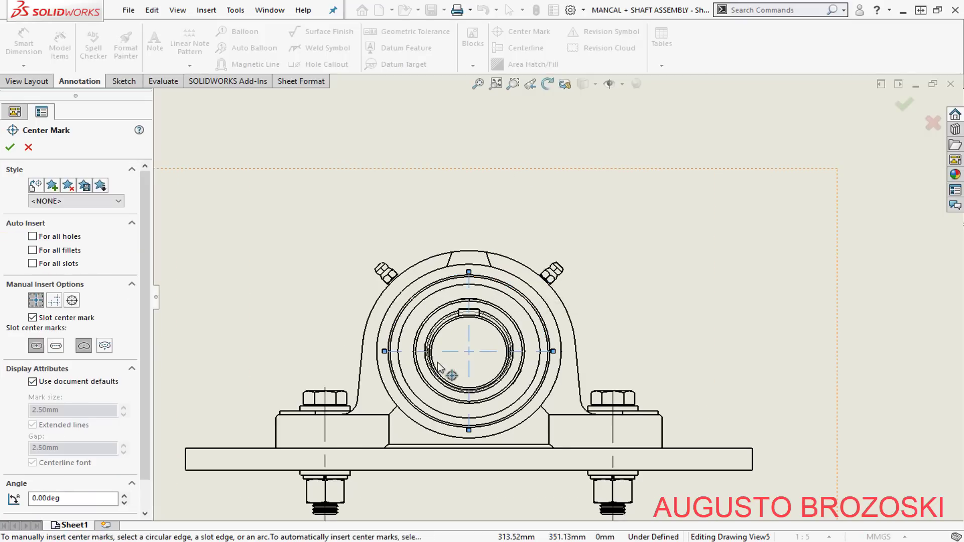
click(9, 147)
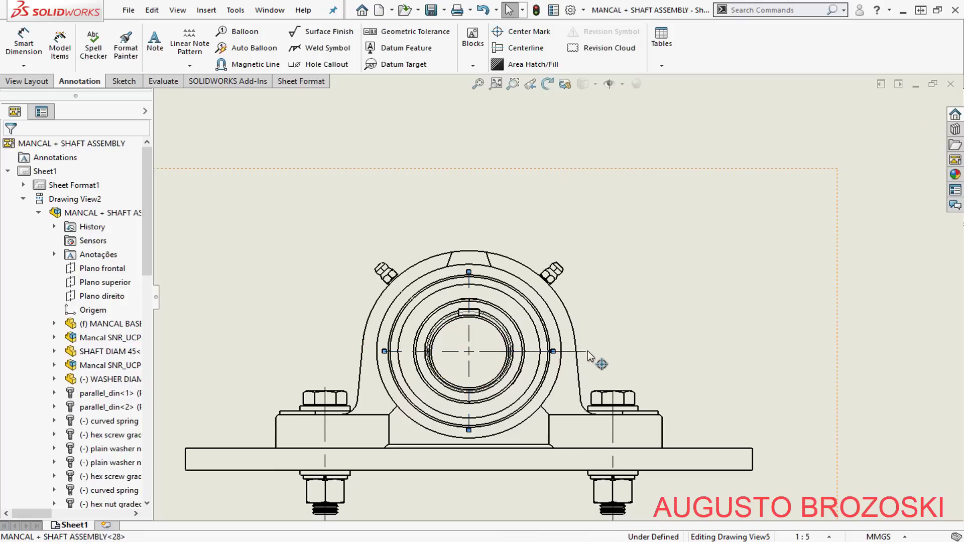
Extend the center mark's horizontal and vertical lines in the side view beyond the bearing housing's outline.
drag(587, 351, 591, 351)
drag(384, 353, 328, 356)
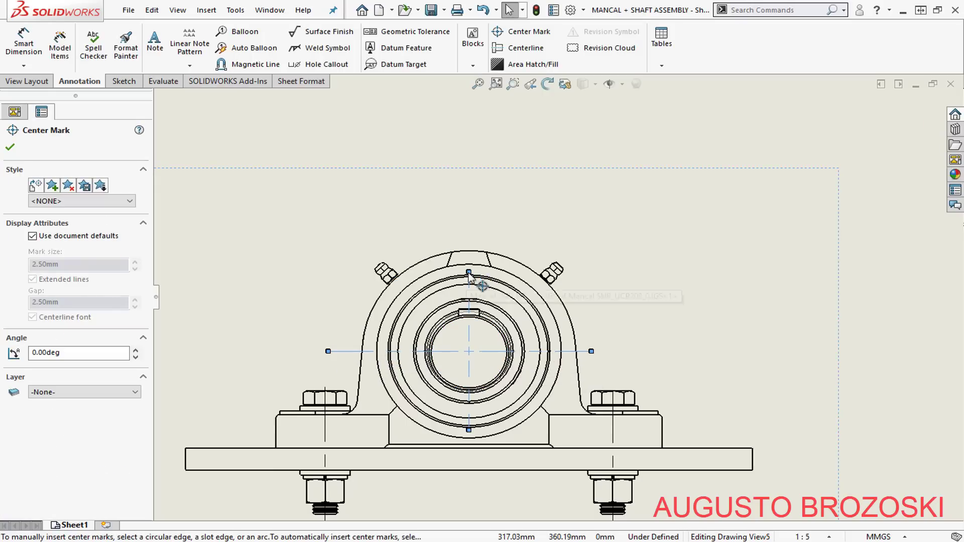
drag(468, 273, 468, 232)
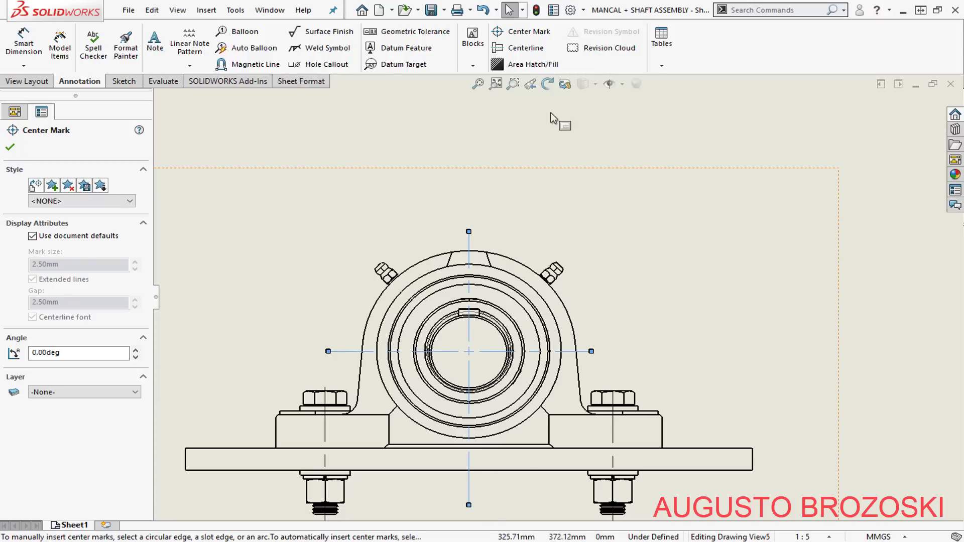
click(496, 84)
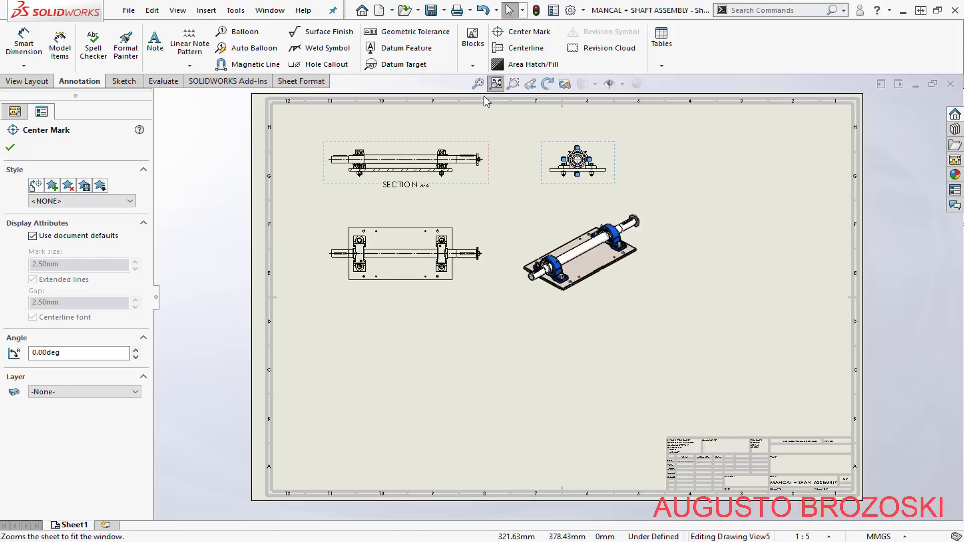
click(10, 148)
Show the cutting line of section view A-A on the plan view.
scroll(341, 135, down, 3)
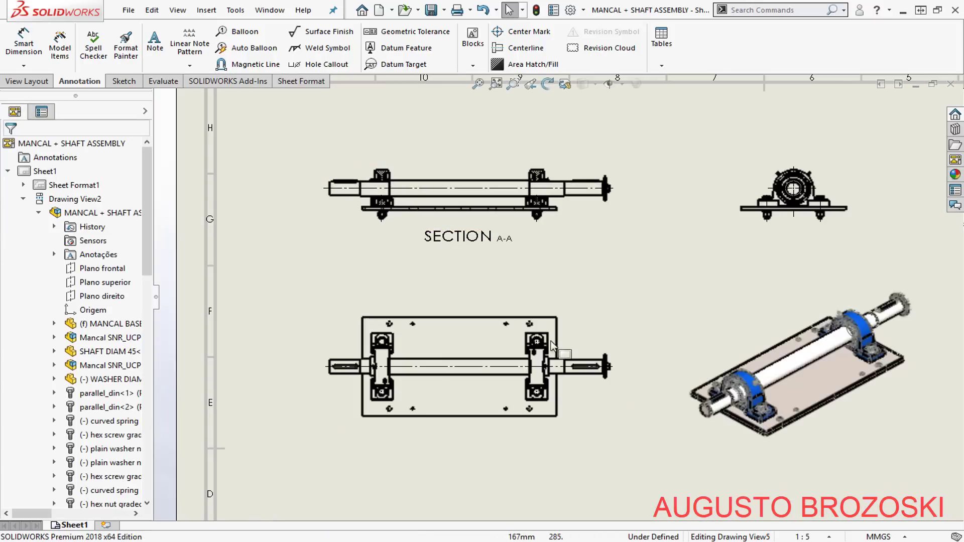
click(566, 217)
right_click(566, 218)
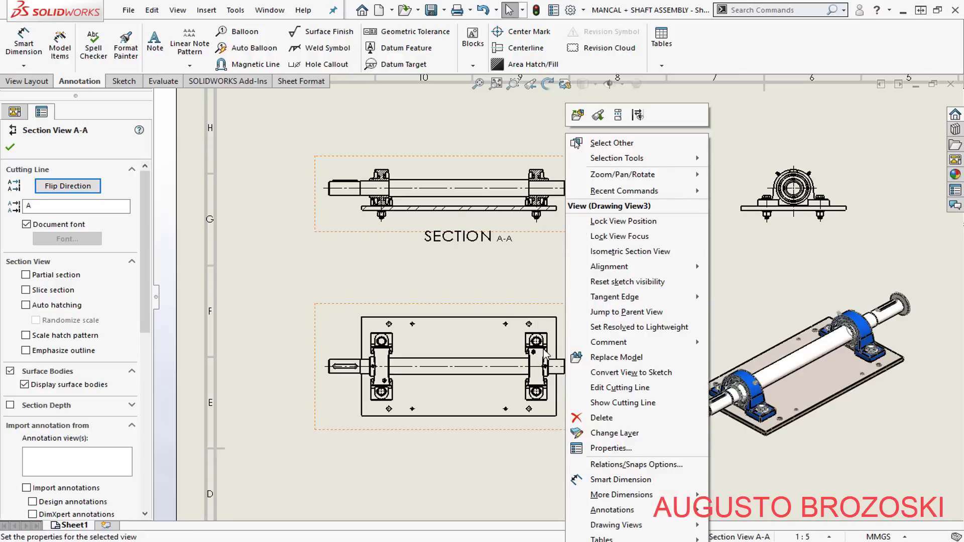
click(642, 405)
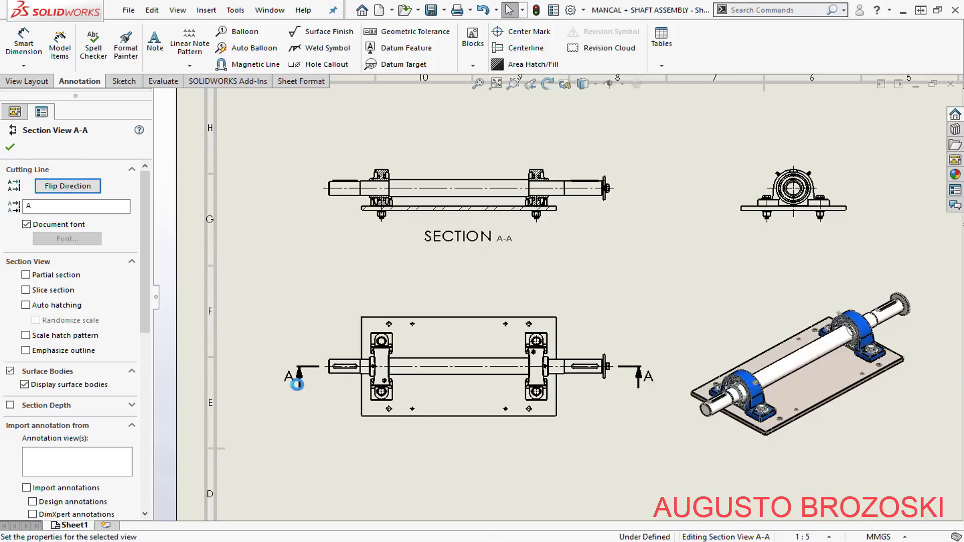
click(10, 147)
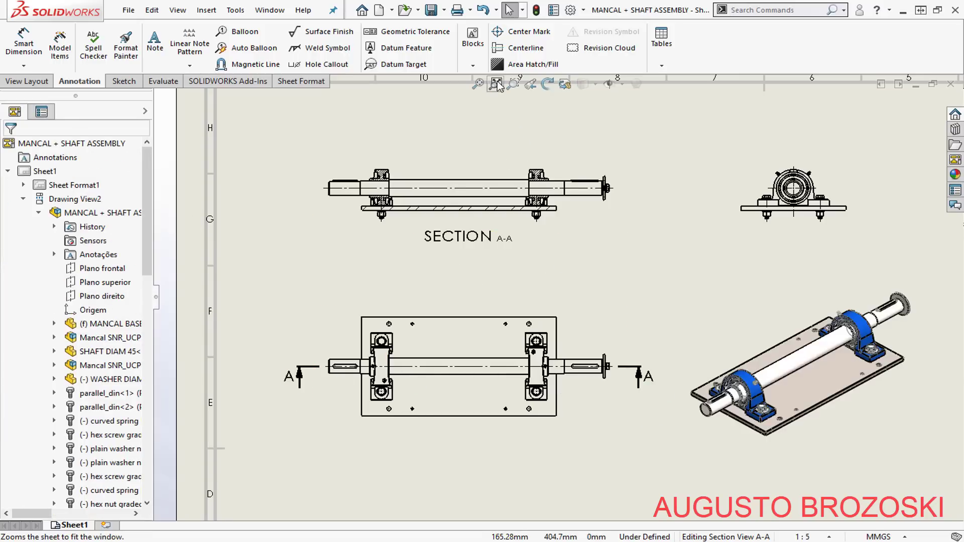
click(496, 83)
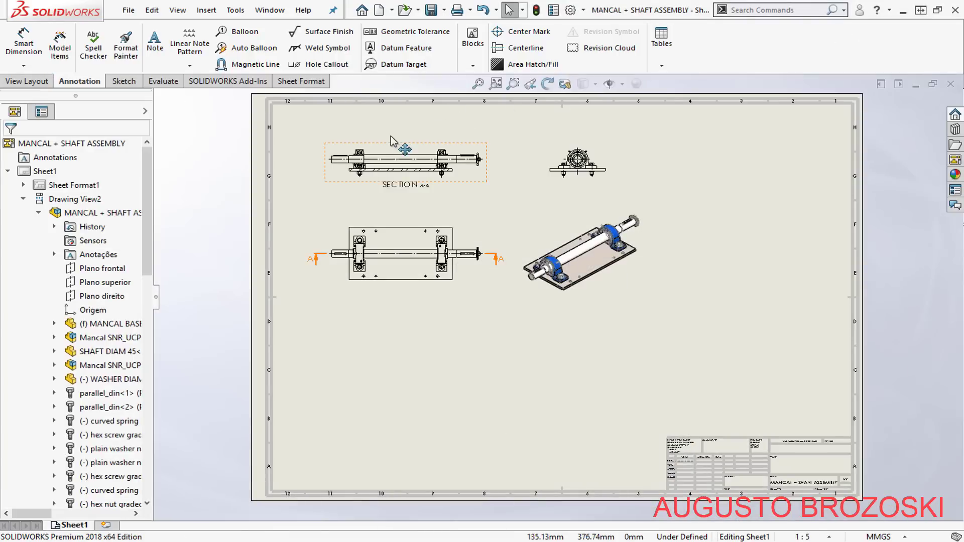
Dimension the diameter of the shaft's left end in section A-A, placing the text above and outside the end.
scroll(467, 156, down, 2)
scroll(541, 192, down, 3)
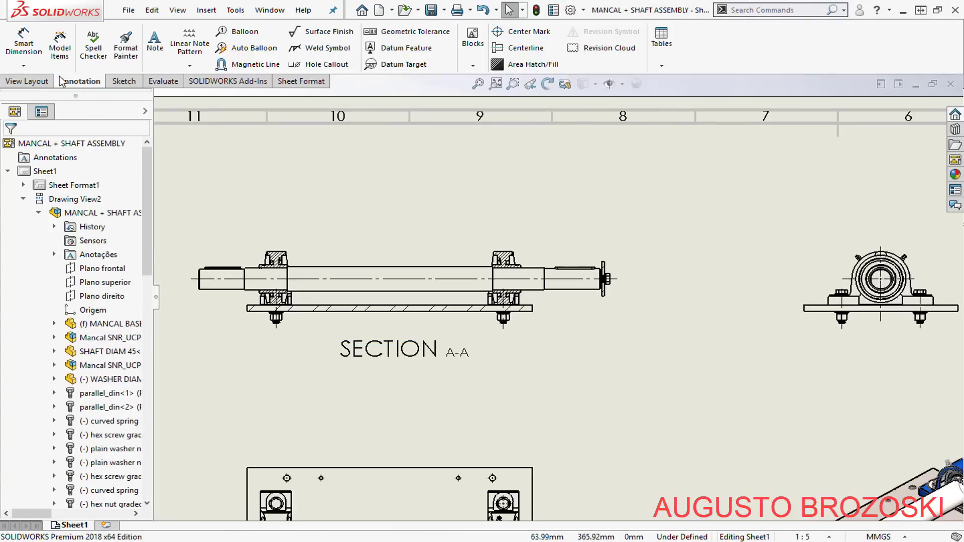
click(25, 47)
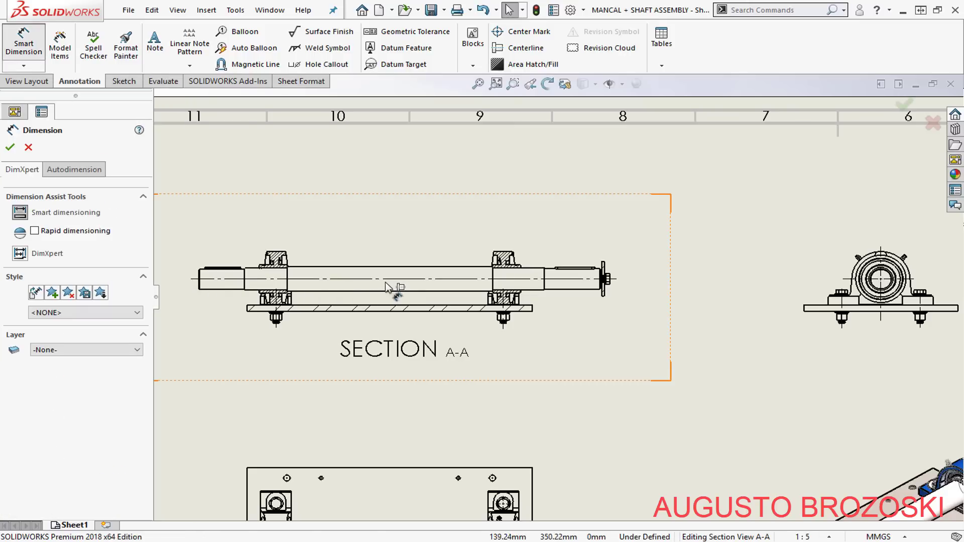
scroll(371, 289, up, 3)
scroll(356, 293, down, 10)
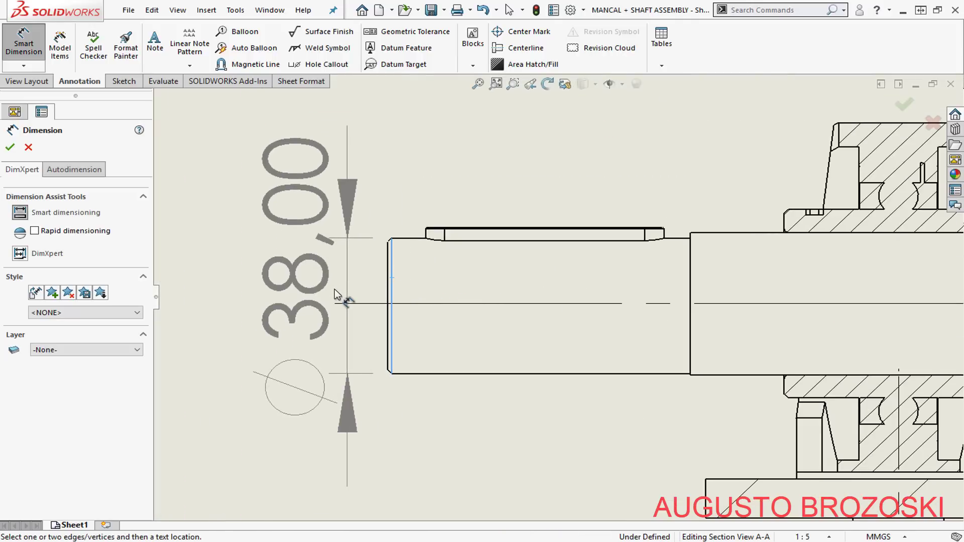
scroll(315, 301, up, 3)
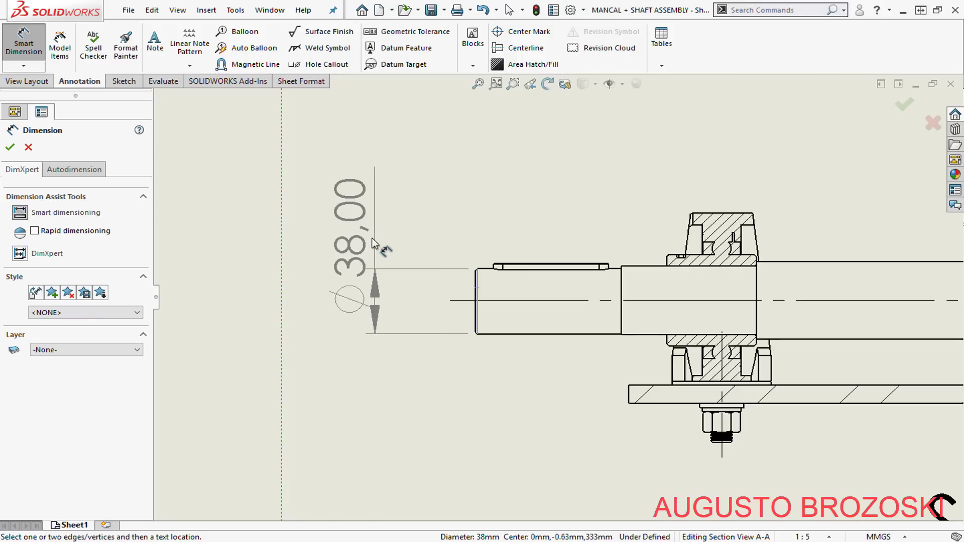
click(372, 169)
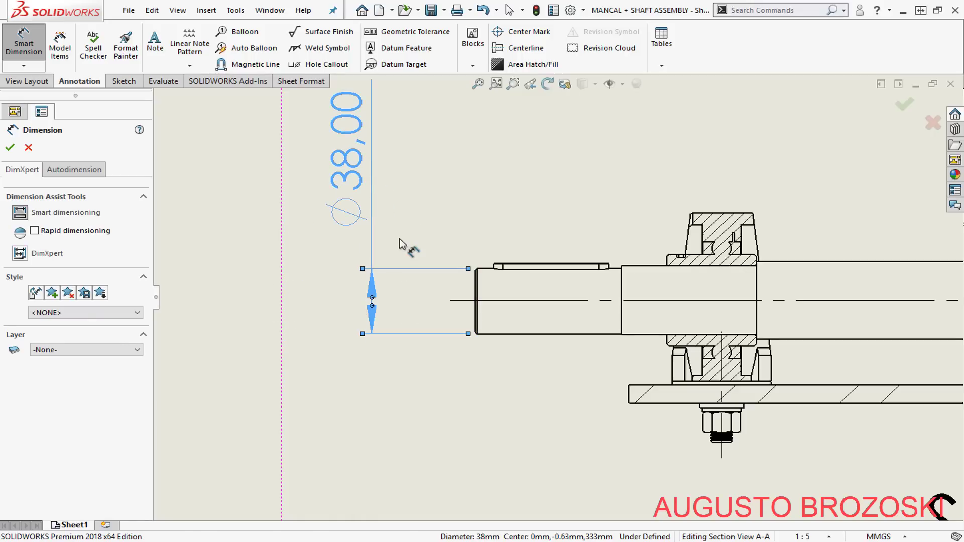
click(10, 149)
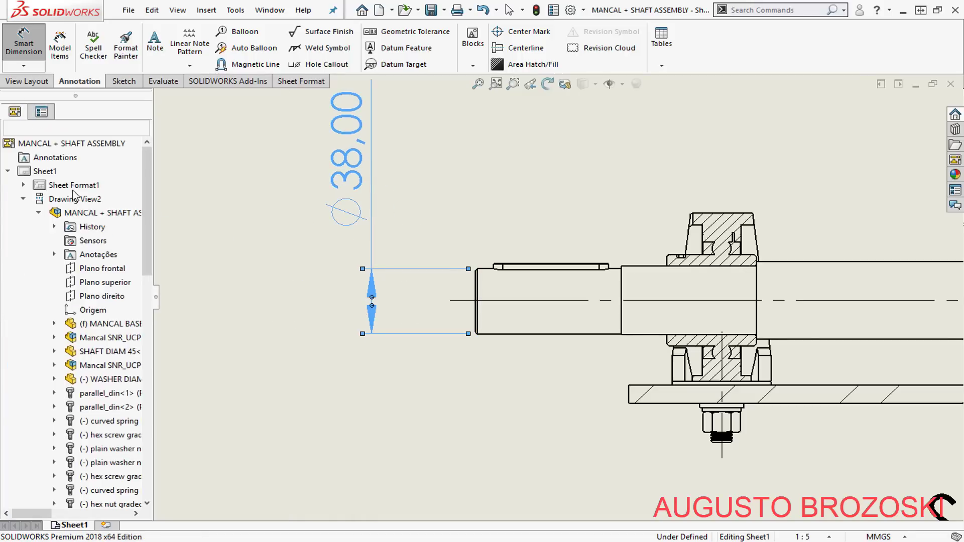
scroll(552, 281, up, 2)
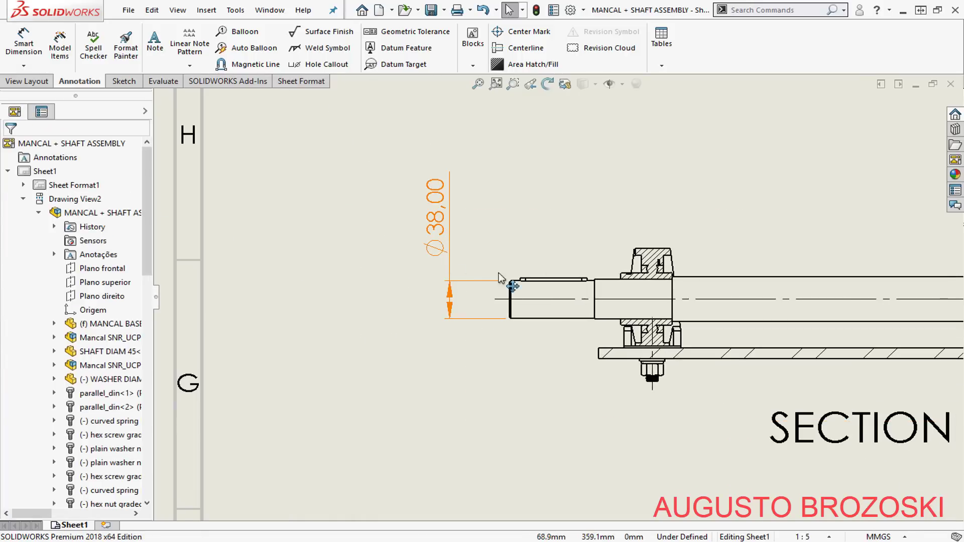
middle_drag(425, 256, 290, 239)
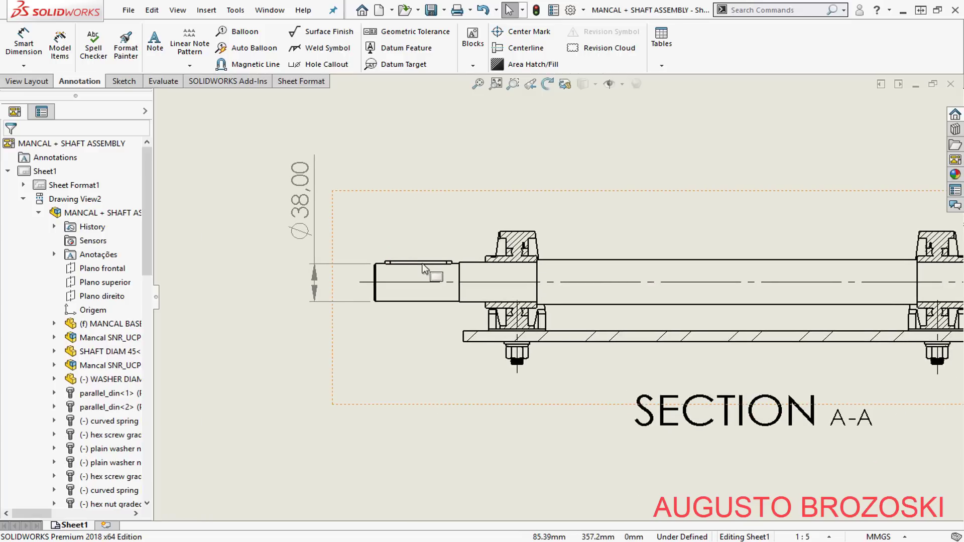
scroll(631, 276, up, 2)
scroll(552, 306, down, 3)
scroll(732, 294, down, 2)
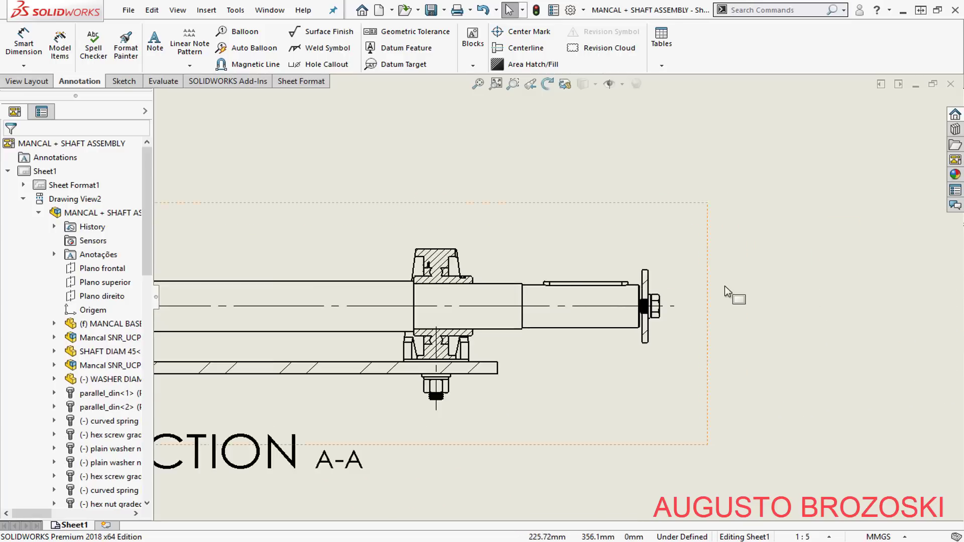
Dimension the diameter of the shaft's washer end in Section A-A, placing the text beyond the bolt head.
click(25, 46)
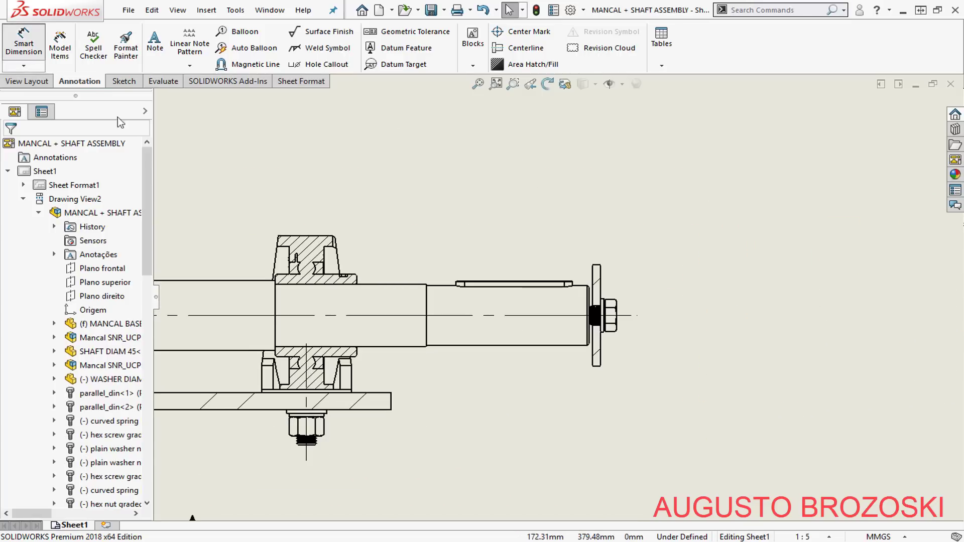
scroll(623, 308, down, 2)
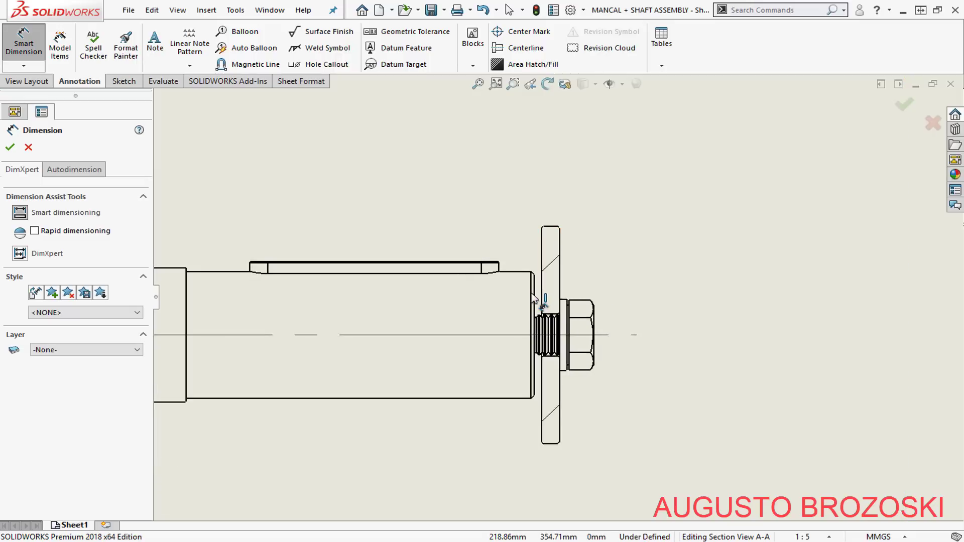
click(533, 297)
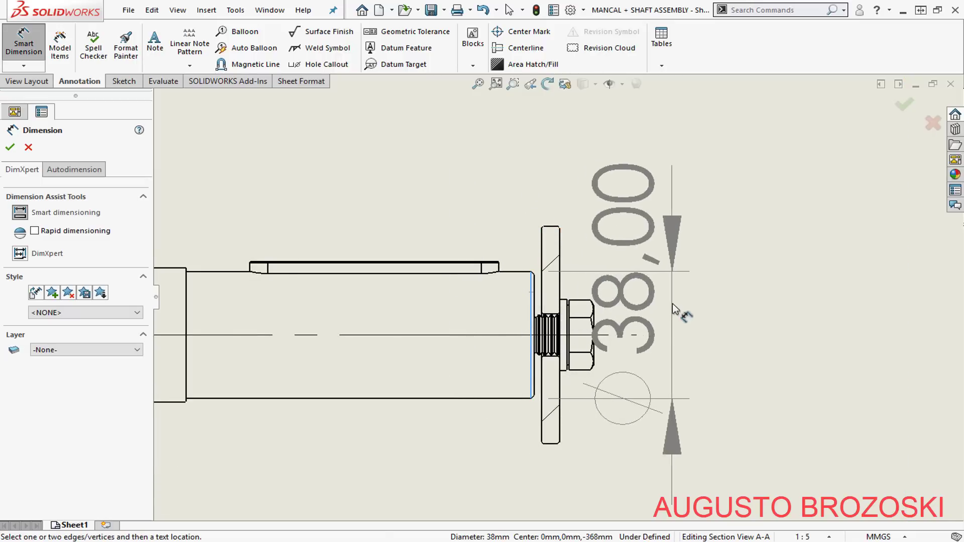
scroll(686, 310, up, 2)
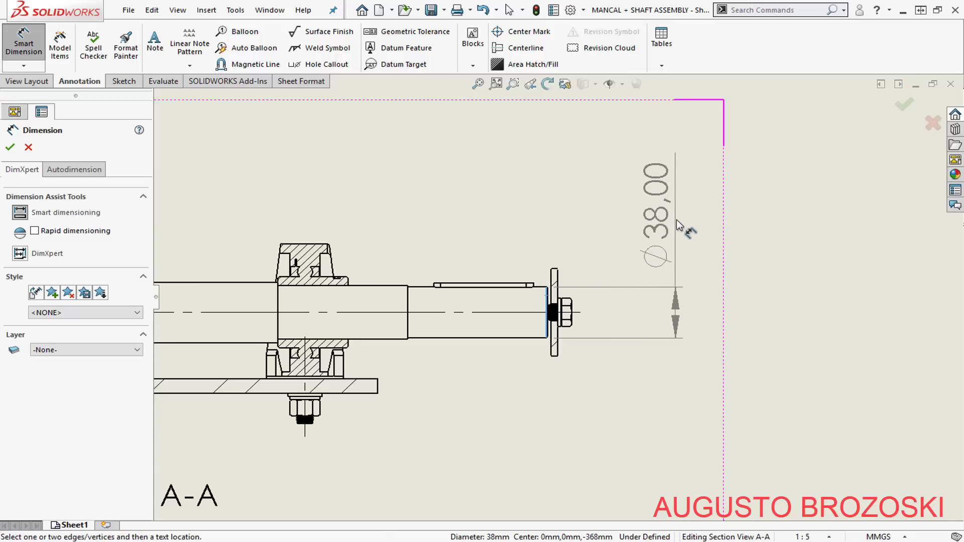
click(679, 224)
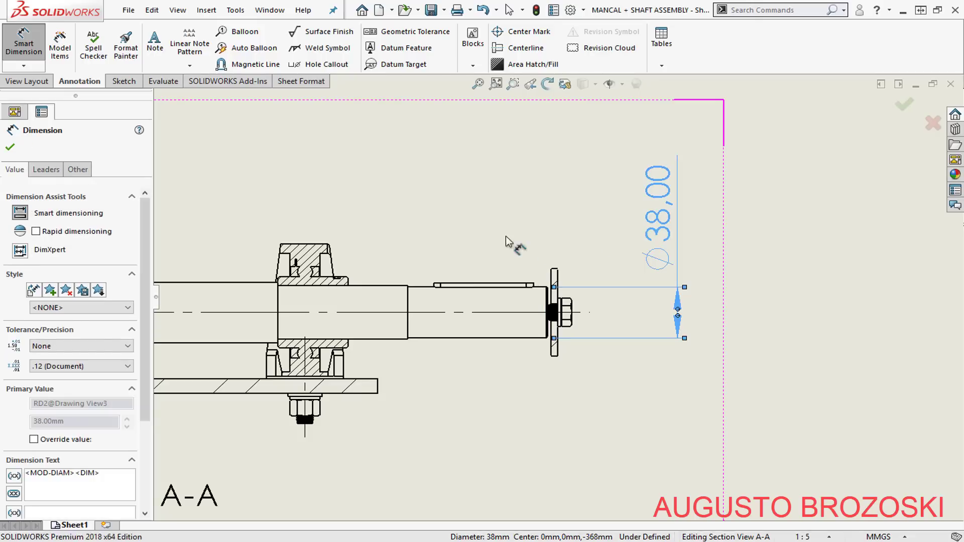
click(10, 147)
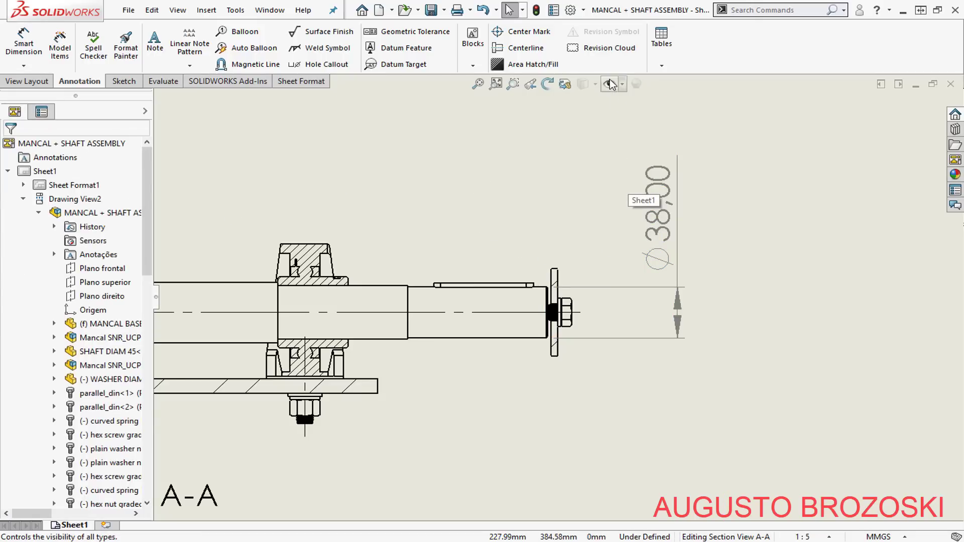
Configure the document's dimension settings to remove trailing zeroes from dimensions.
click(571, 11)
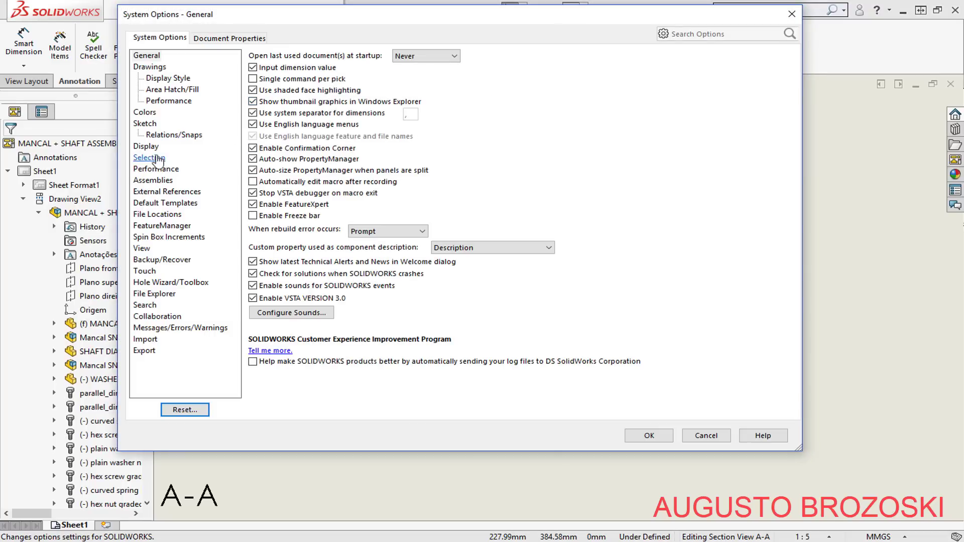
click(229, 39)
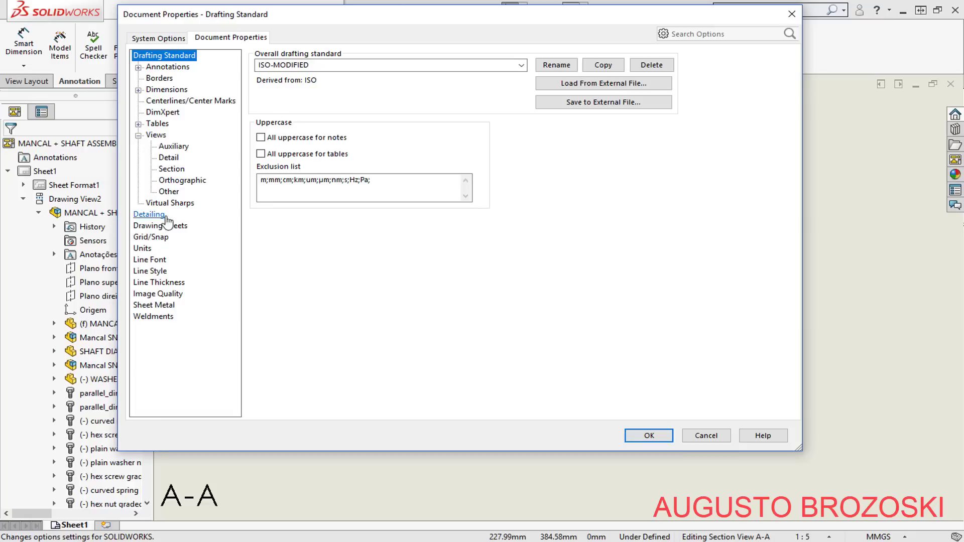
click(161, 90)
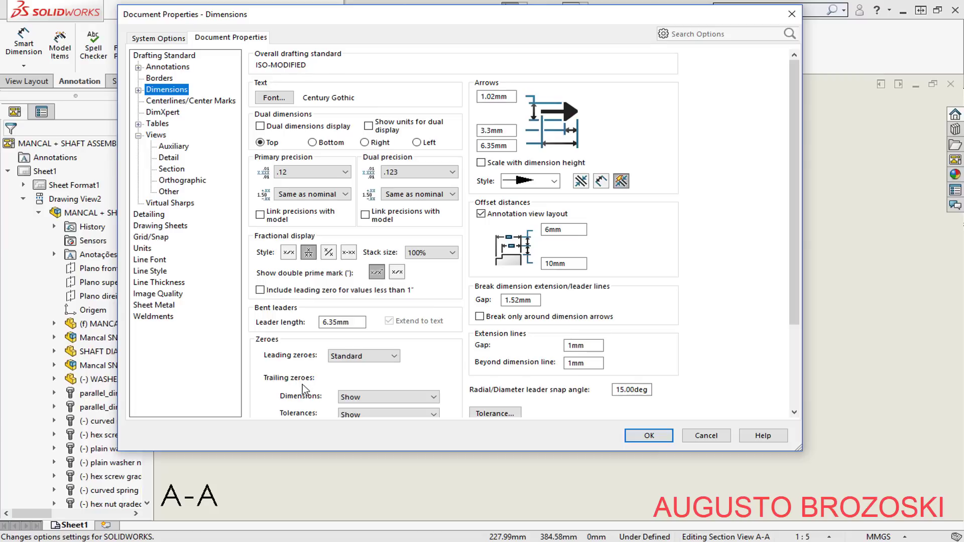
click(426, 398)
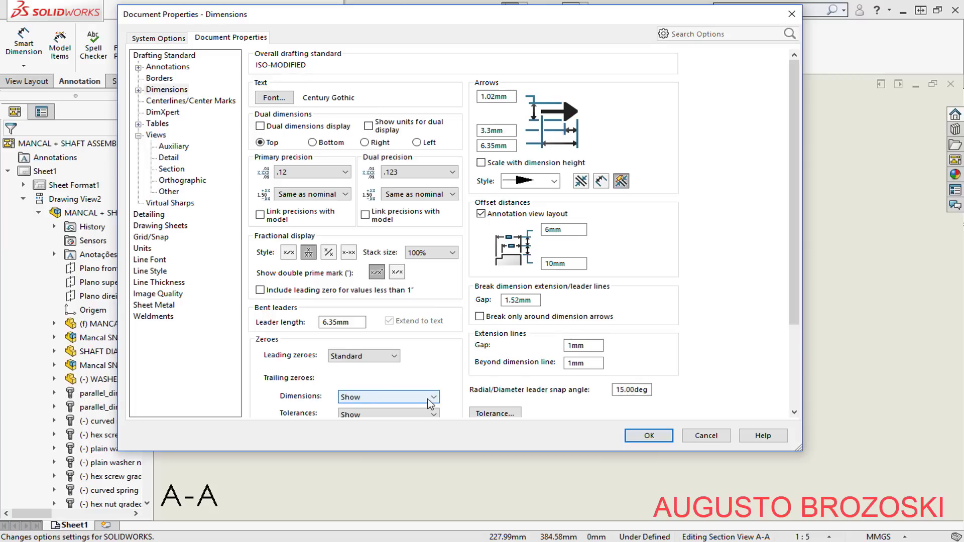
click(390, 417)
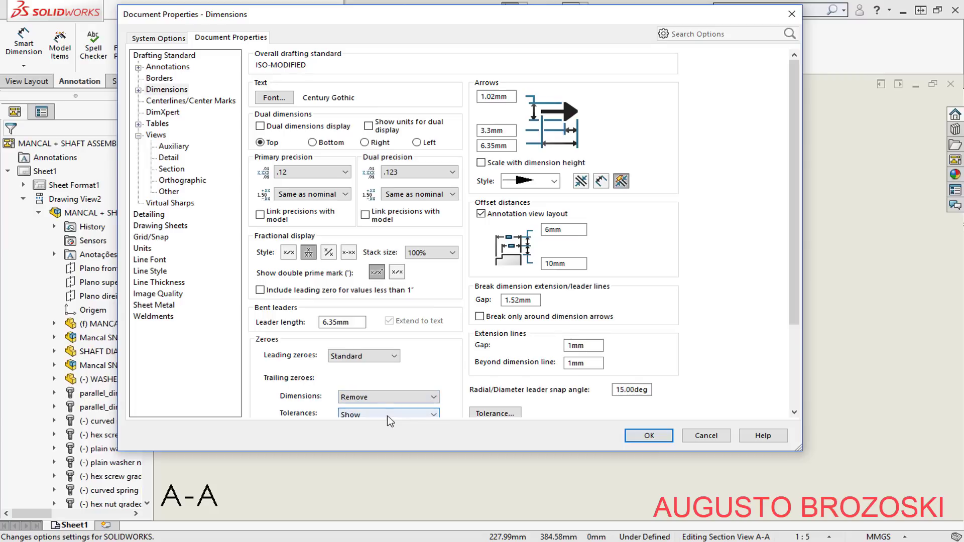
click(649, 436)
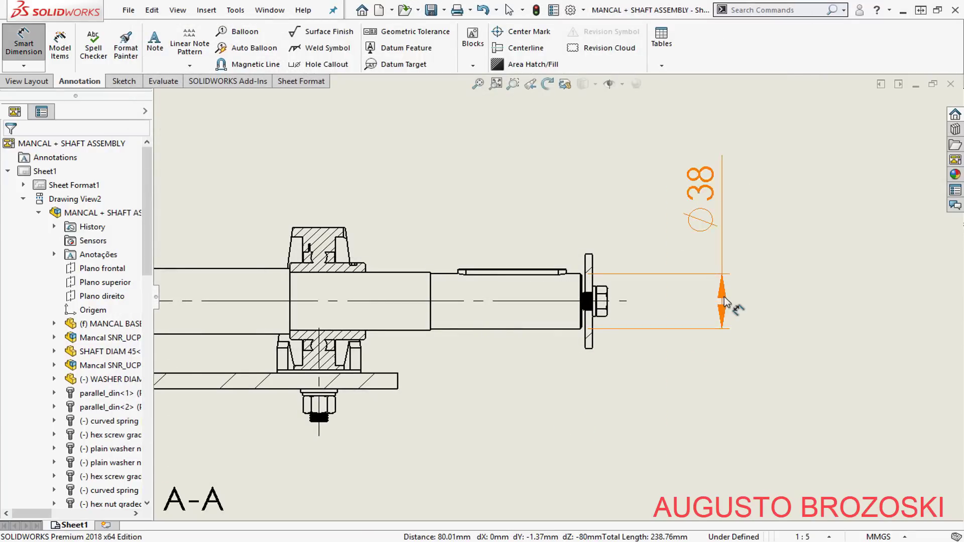
Dimension the horizontal distance from the shaft end without the washer to the nearest bearing's bolt centerline, placing it below Section A-A.
scroll(731, 308, up, 5)
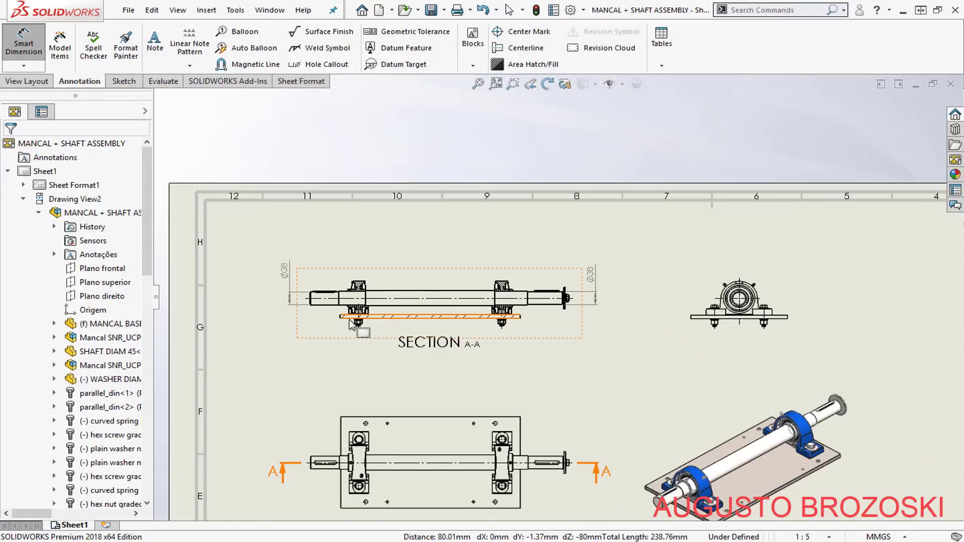
scroll(286, 319, down, 3)
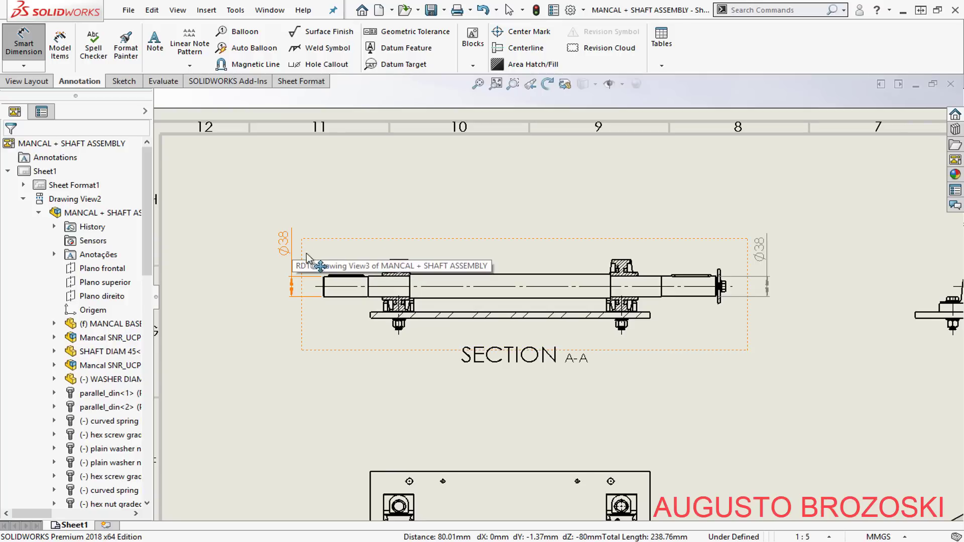
scroll(357, 306, down, 3)
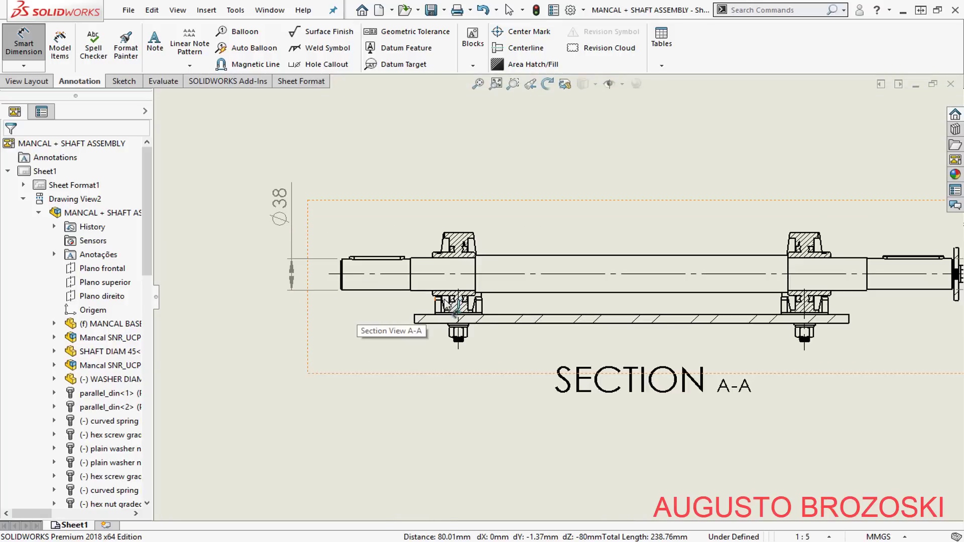
click(22, 45)
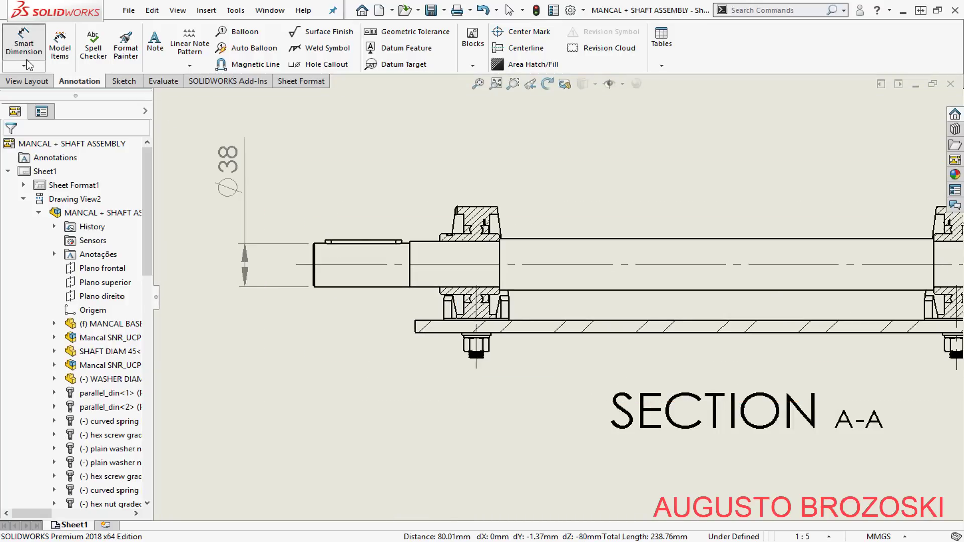
click(25, 53)
scroll(341, 281, down, 6)
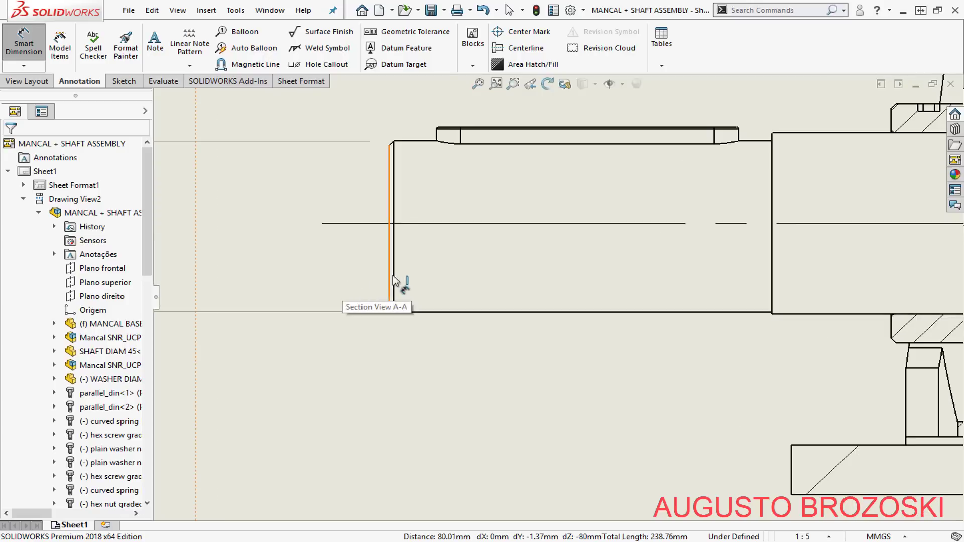
click(390, 276)
scroll(382, 311, up, 3)
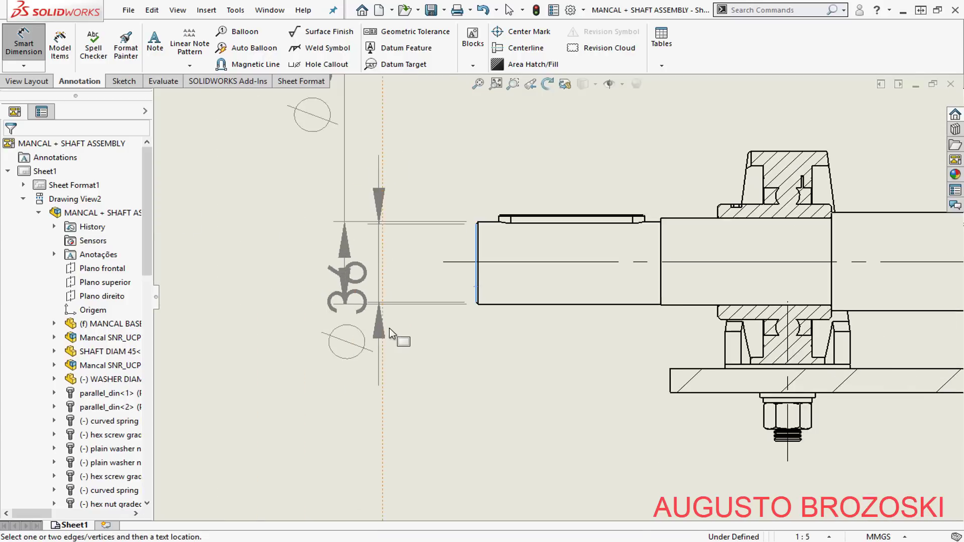
scroll(397, 341, up, 2)
scroll(421, 370, up, 2)
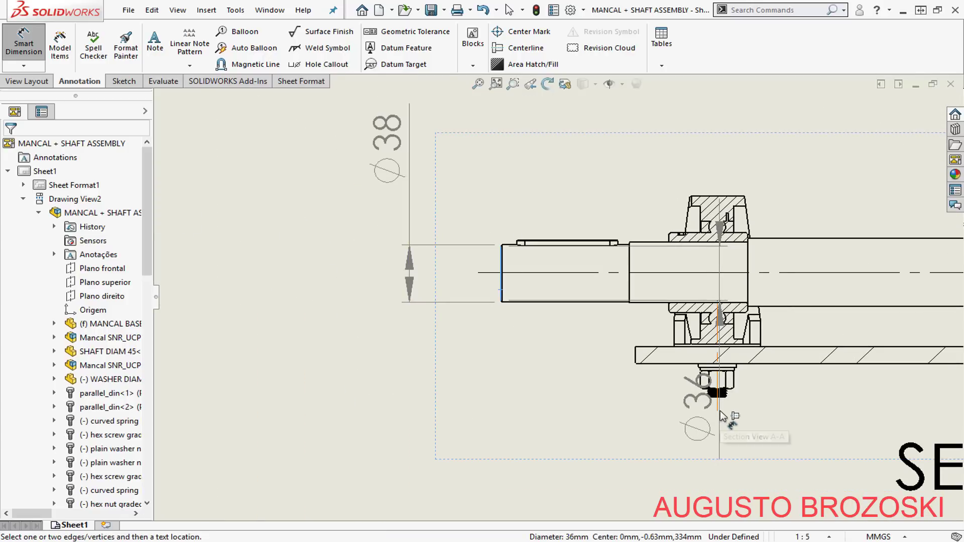
click(721, 412)
scroll(613, 429, up, 4)
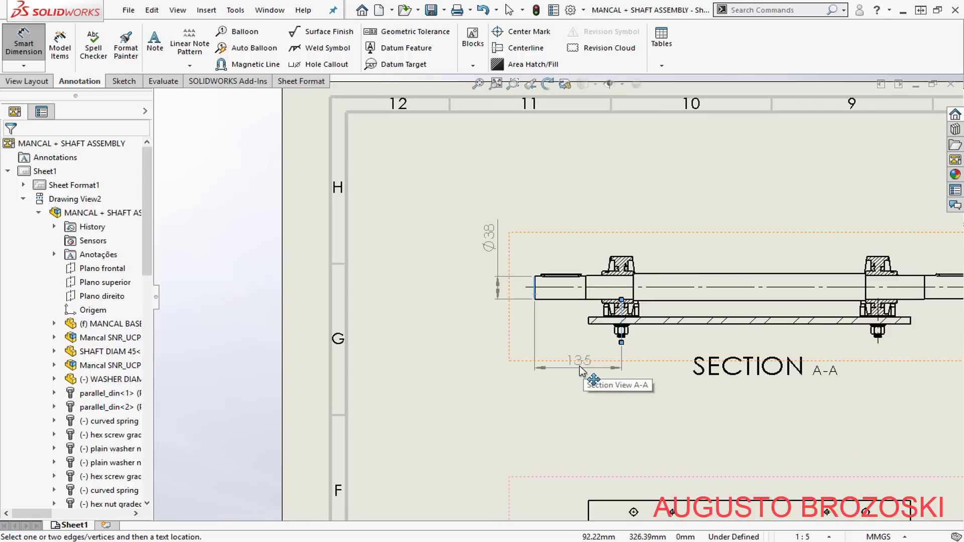
click(581, 370)
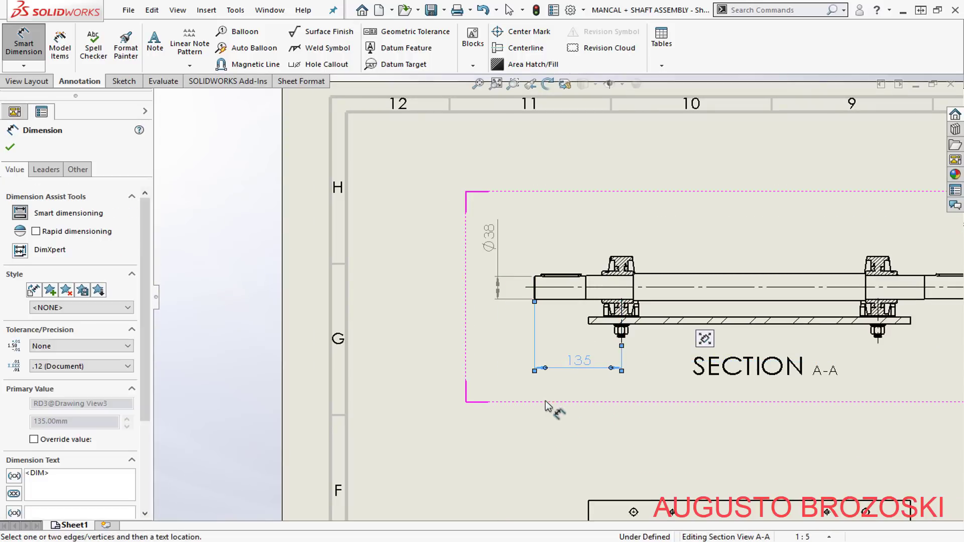
Dimension the distance between the two bearings' bolt centerlines, aligned with the existing horizontal shaft-end dimension.
scroll(546, 405, down, 5)
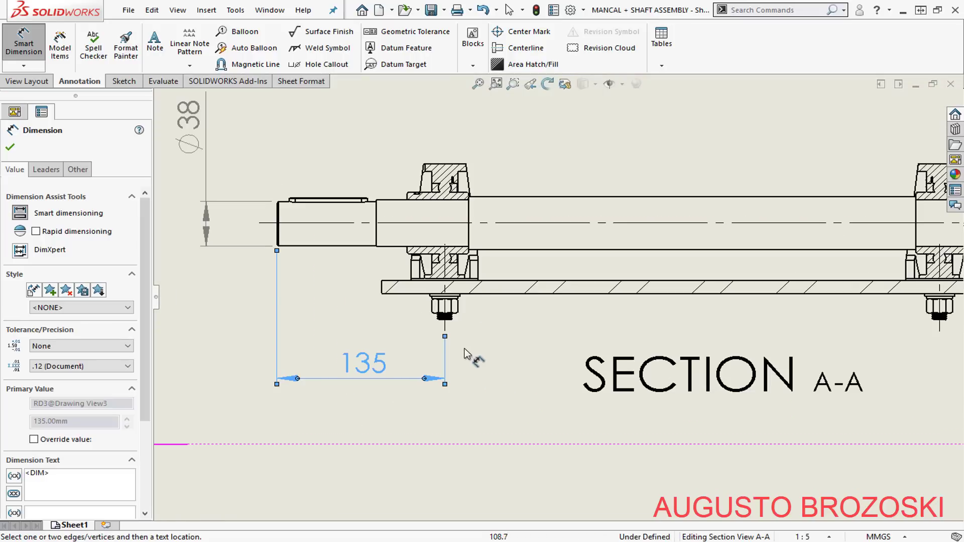
scroll(557, 311, up, 3)
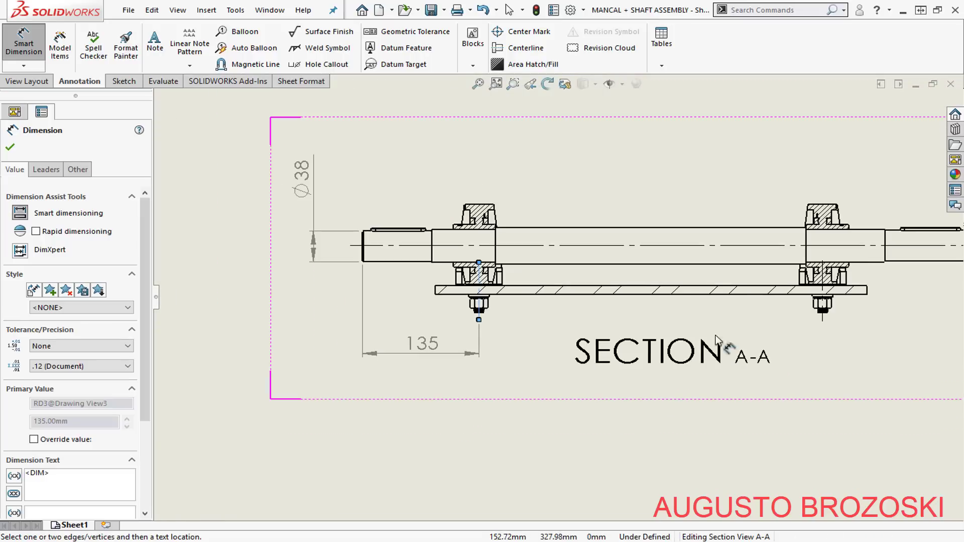
click(823, 324)
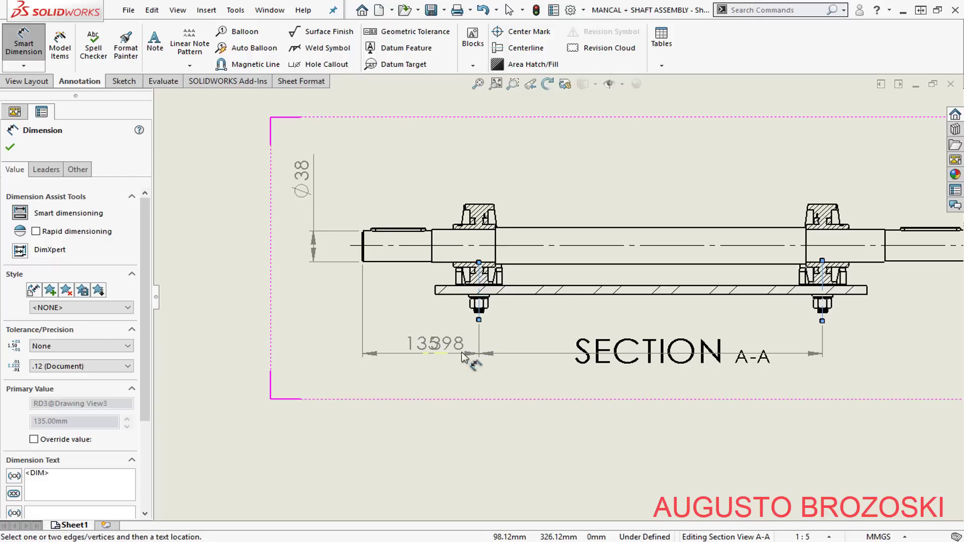
click(644, 353)
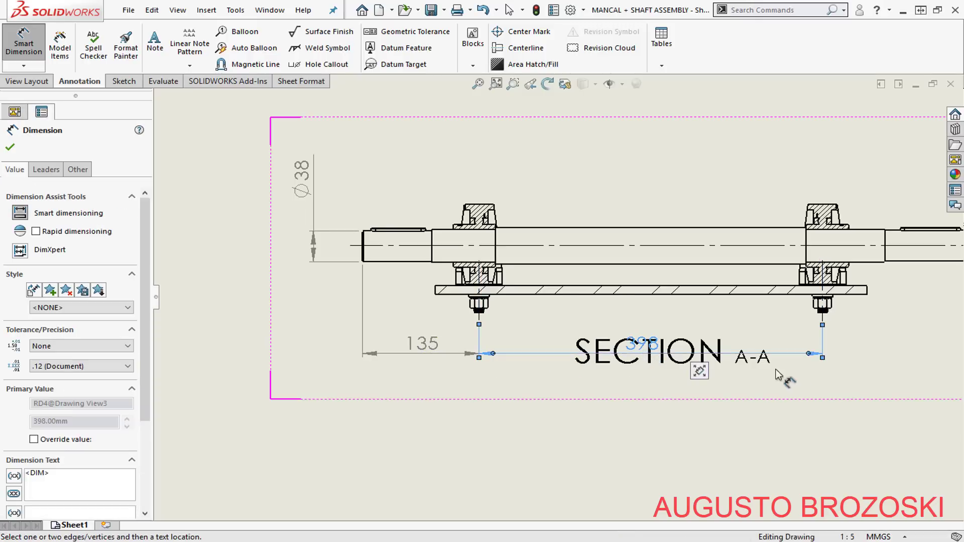
Dimension the distance from the washer-side bearing's bolt centerline to the adjacent shaft end face, in line with the bearing spacing dimension.
scroll(771, 374, up, 3)
scroll(810, 286, down, 6)
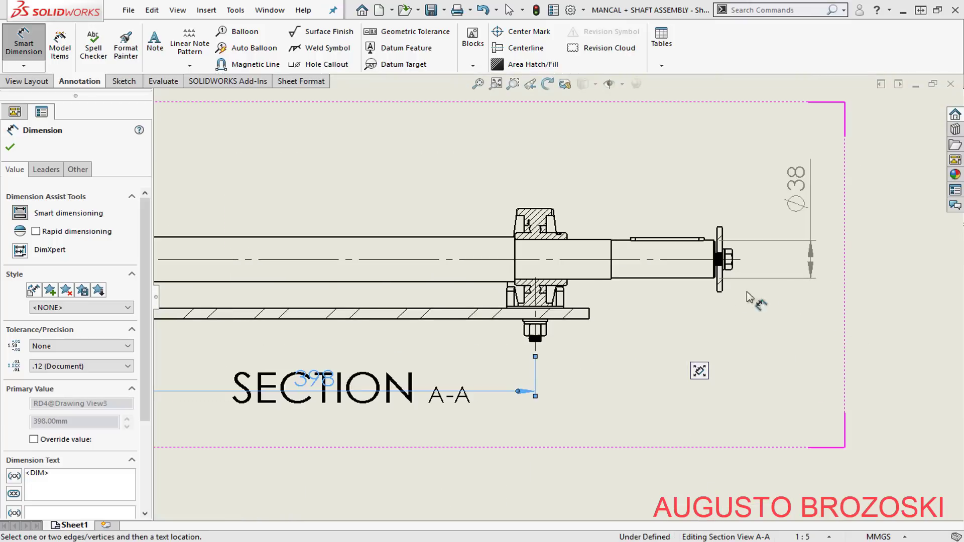
scroll(490, 351, down, 2)
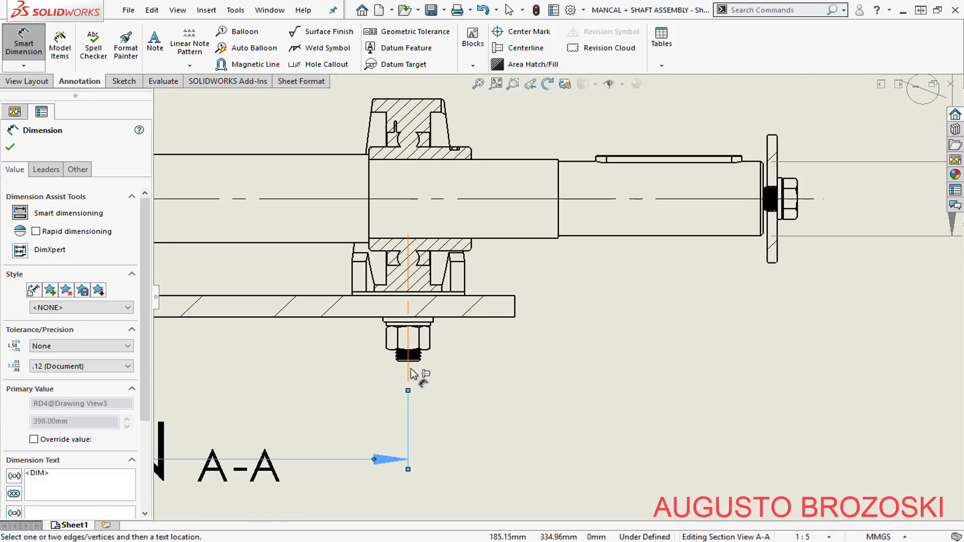
scroll(627, 293, down, 5)
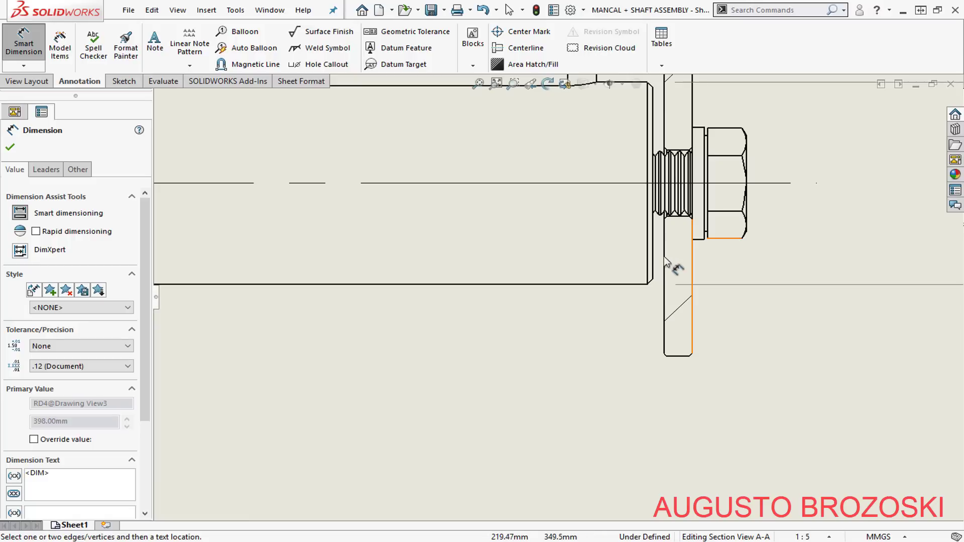
scroll(654, 259, up, 5)
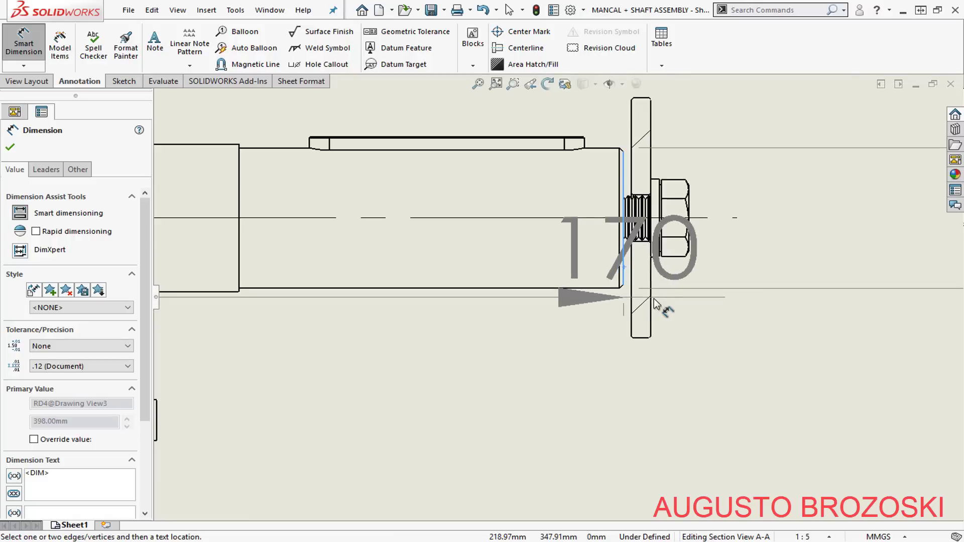
scroll(577, 339, up, 2)
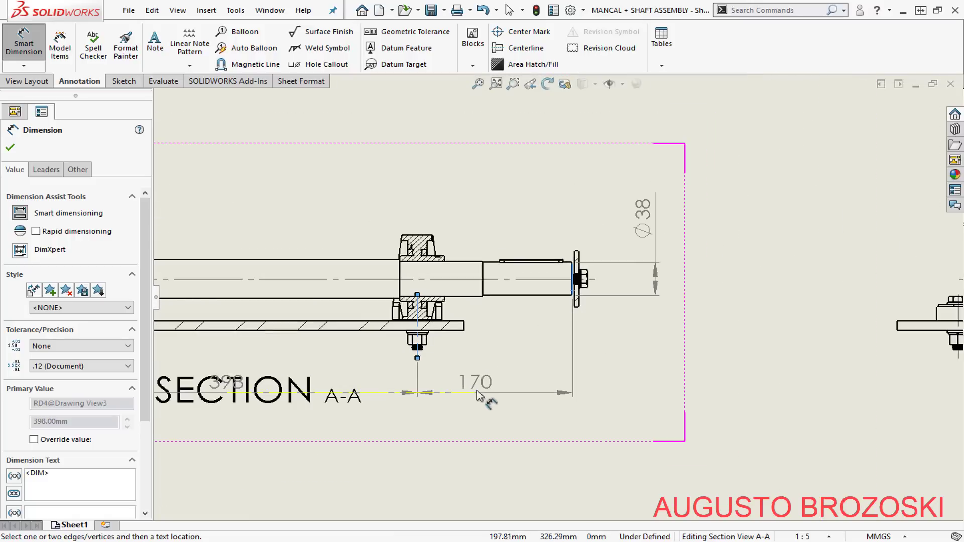
click(491, 396)
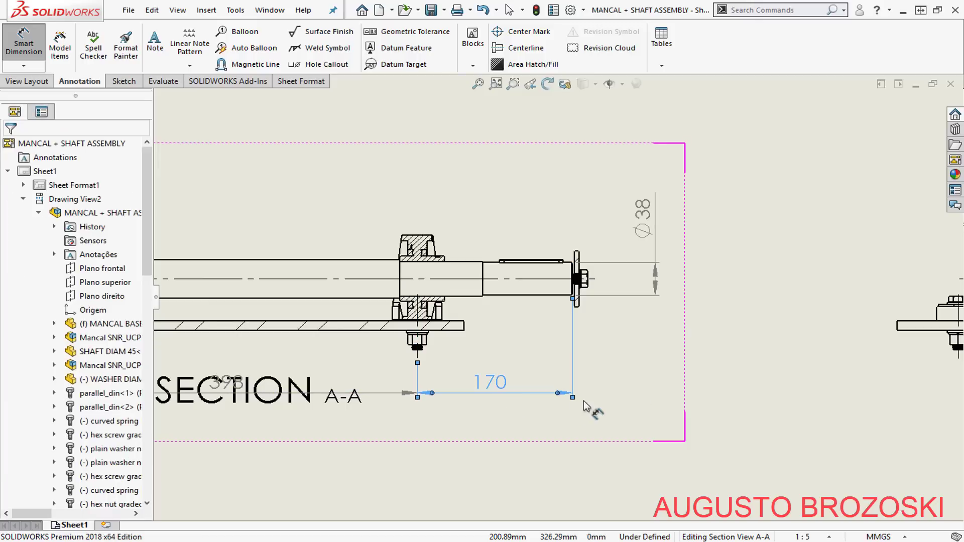
Dimension the overall shaft length between its two end faces, placing it below the chain of horizontal dimensions in Section A-A.
scroll(577, 301, down, 5)
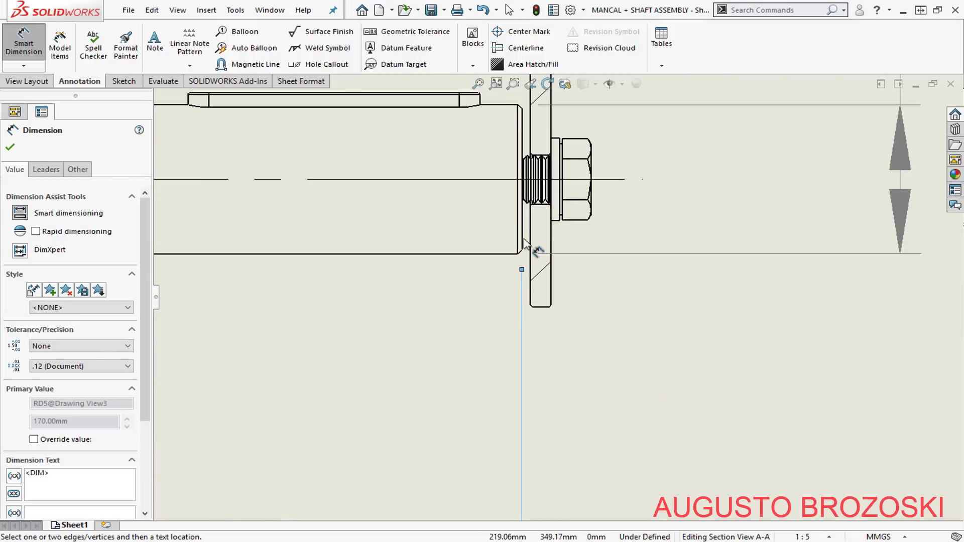
scroll(600, 303, up, 6)
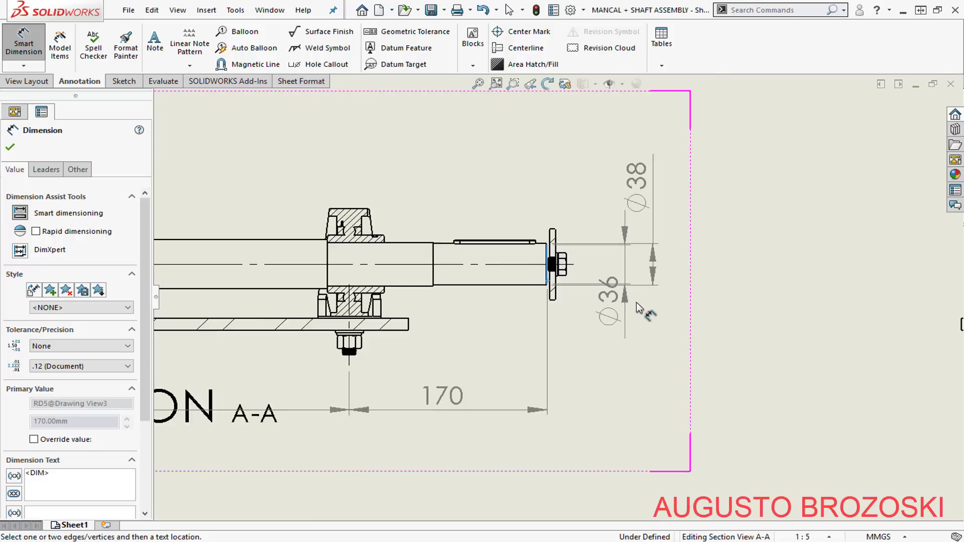
scroll(636, 302, up, 5)
scroll(308, 300, down, 3)
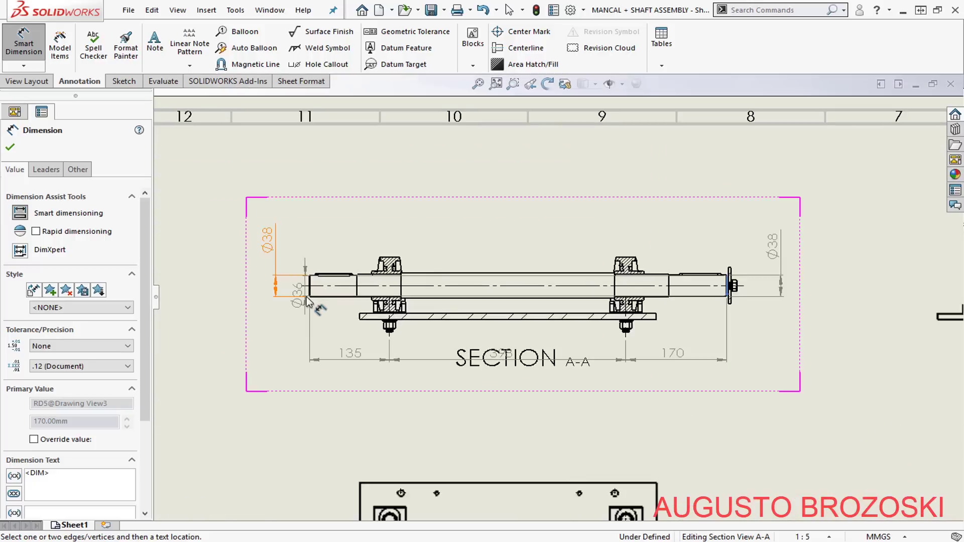
scroll(307, 300, down, 8)
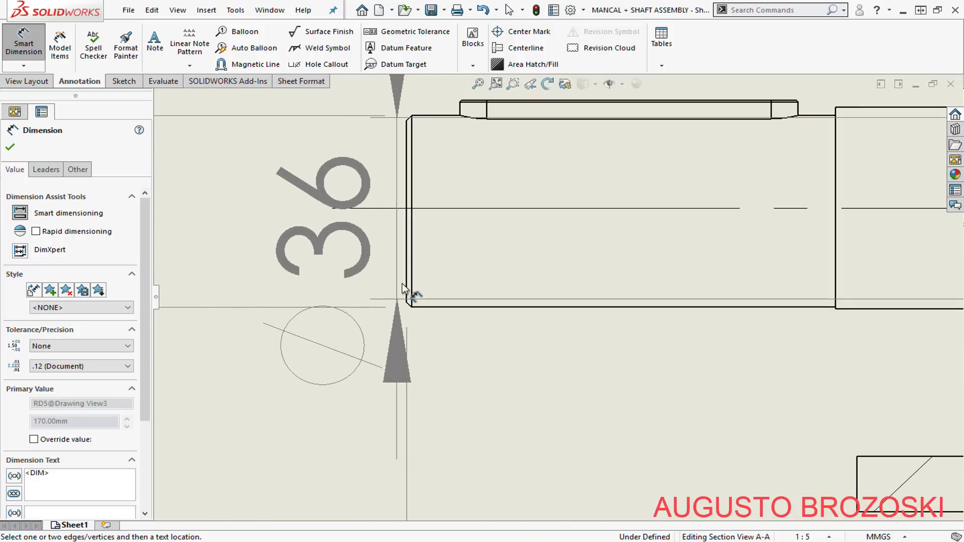
click(405, 284)
scroll(400, 303, up, 5)
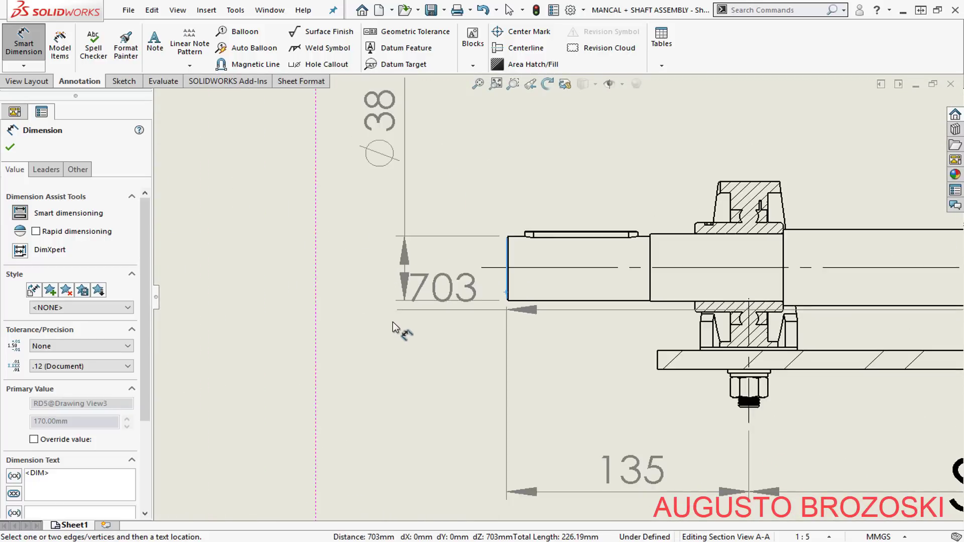
scroll(397, 327, up, 6)
scroll(688, 340, down, 3)
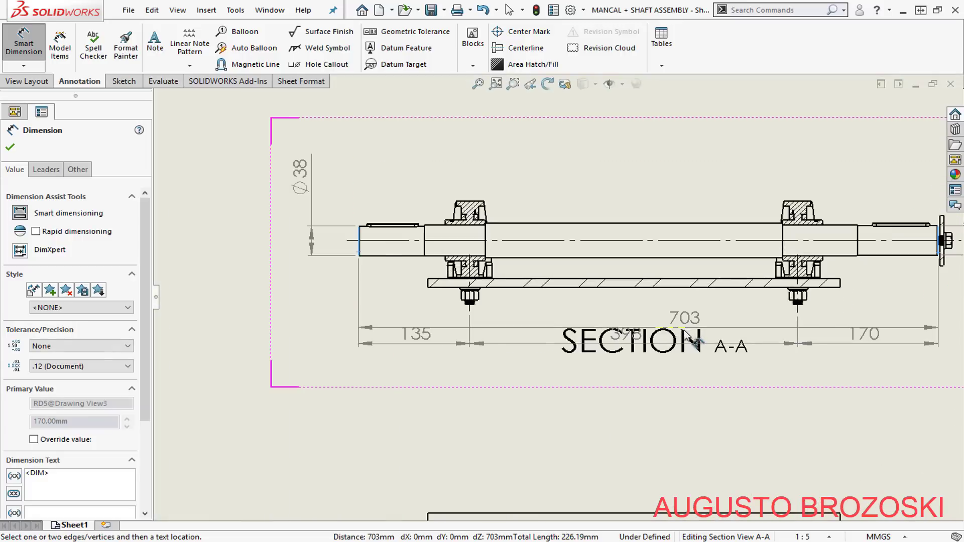
scroll(689, 339, down, 2)
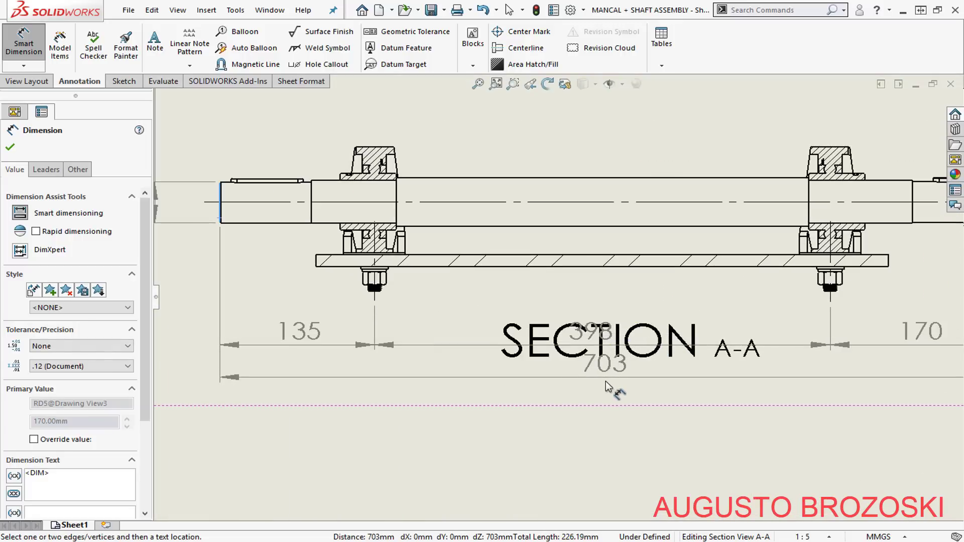
click(606, 386)
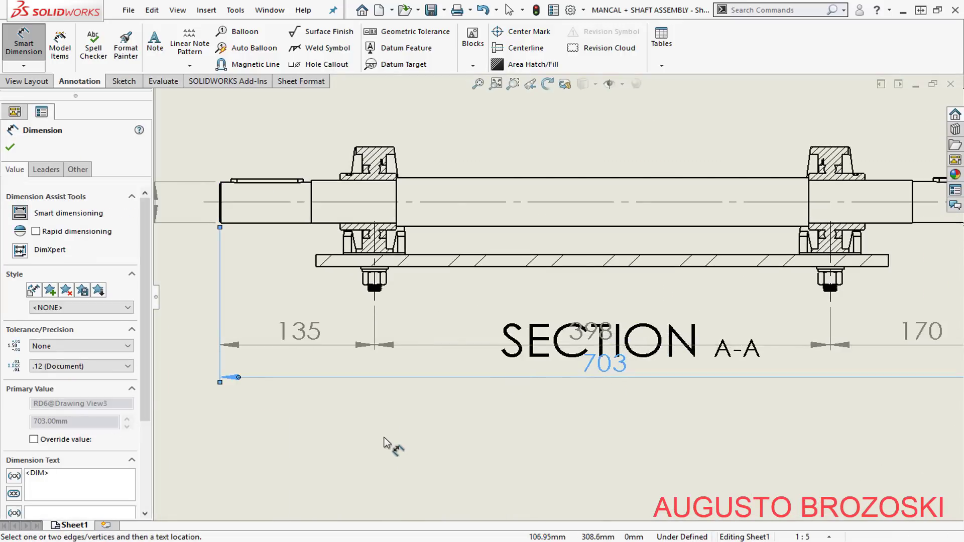
key(Escape)
key(Escape)
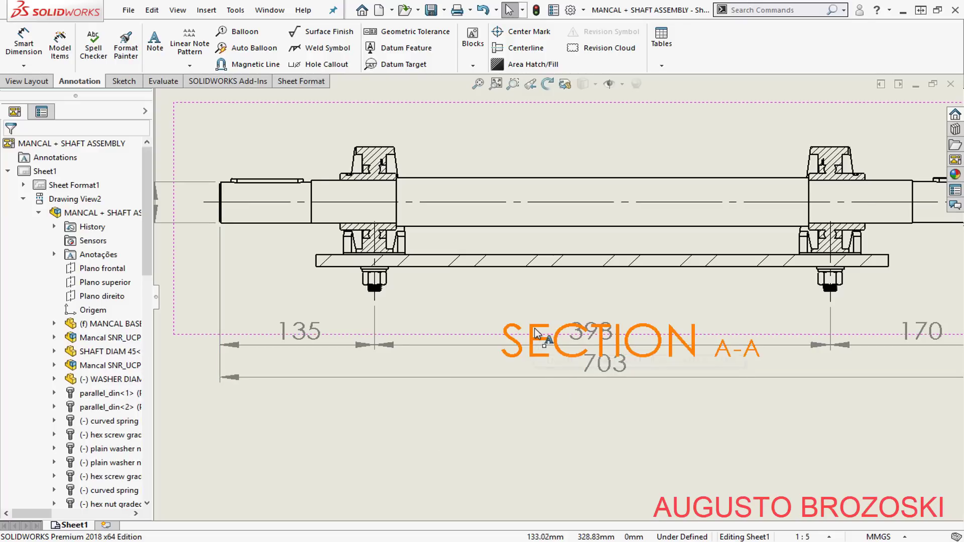
Move the Section A-A label below the overall shaft length dimension, clear of the dimension text.
drag(544, 332, 536, 409)
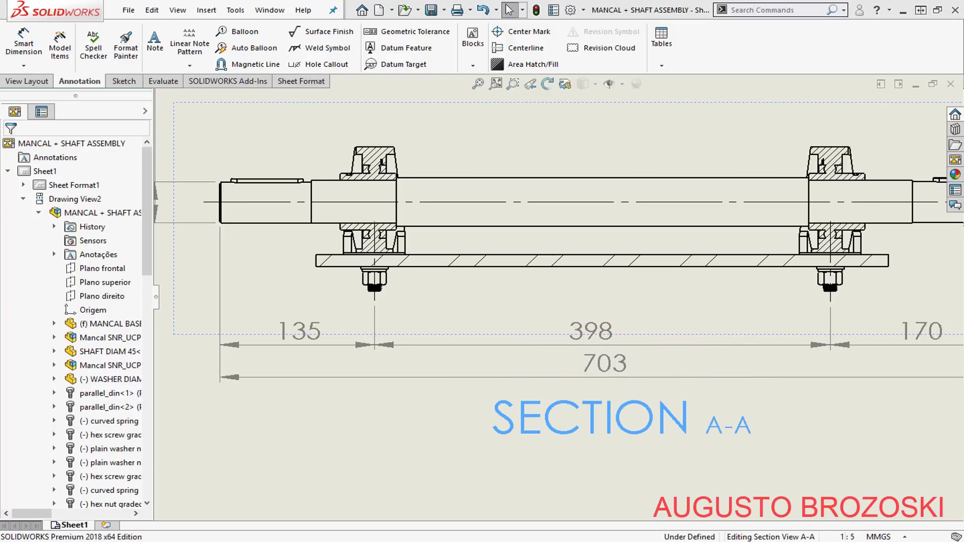
scroll(420, 421, up, 5)
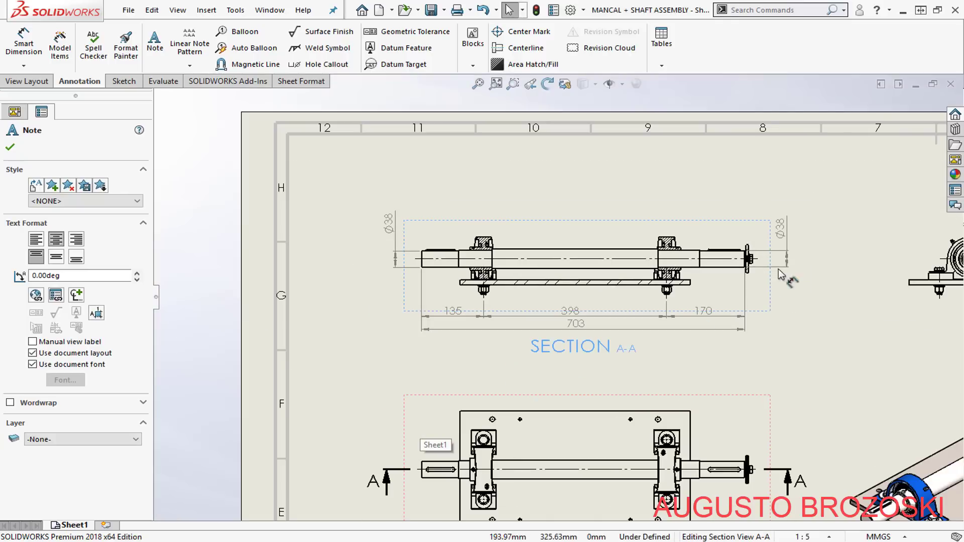
scroll(789, 264, down, 2)
scroll(788, 264, down, 1)
scroll(743, 293, up, 1)
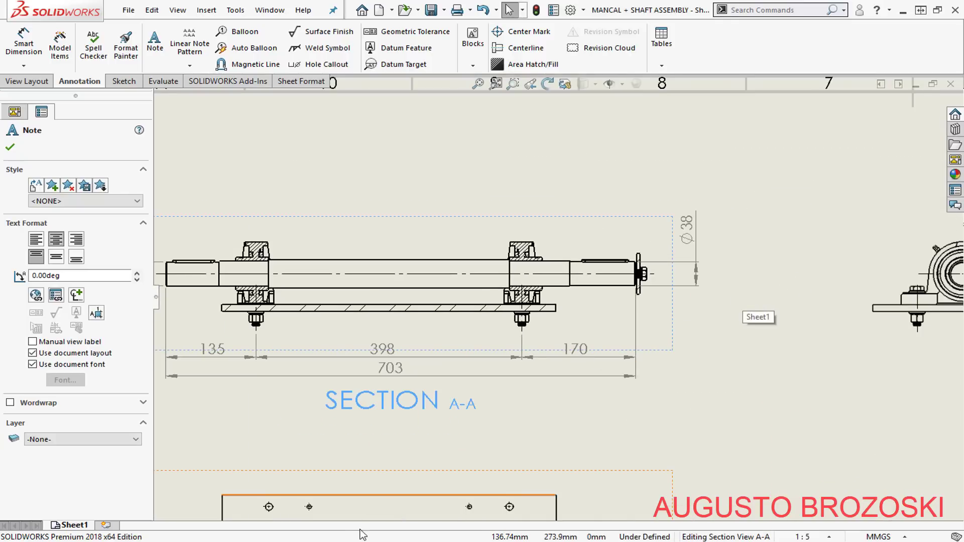
Examine the dimensions of the section and end views in the reference PDF in Adobe Acrobat Reader, and return to the SOLIDWORKS drawing.
click(395, 532)
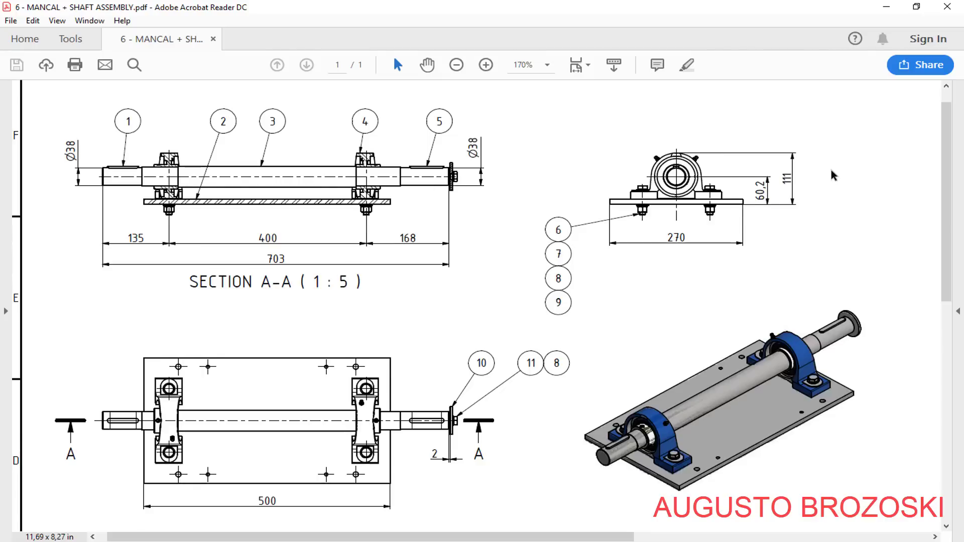
scroll(836, 171, down, 2)
scroll(816, 184, up, 3)
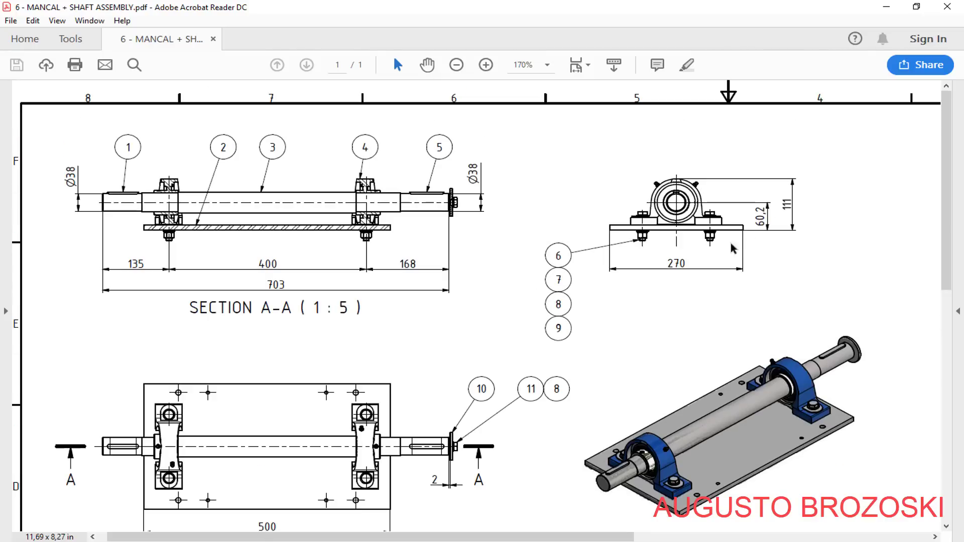
click(886, 7)
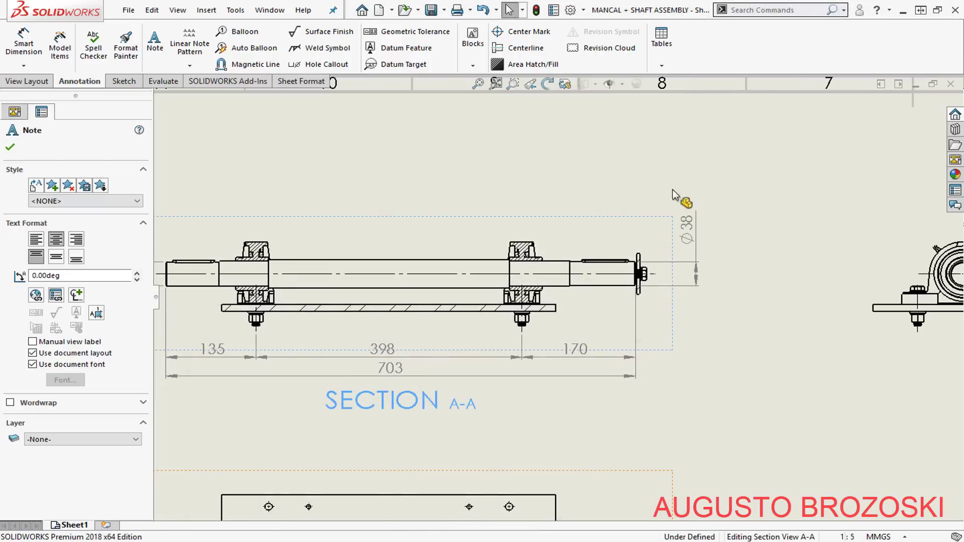
Dimension the height from the base plate's underside to the bearing housing's top in Section A-A, outside the shaft diameter dimension, with arrows inside.
scroll(718, 266, down, 3)
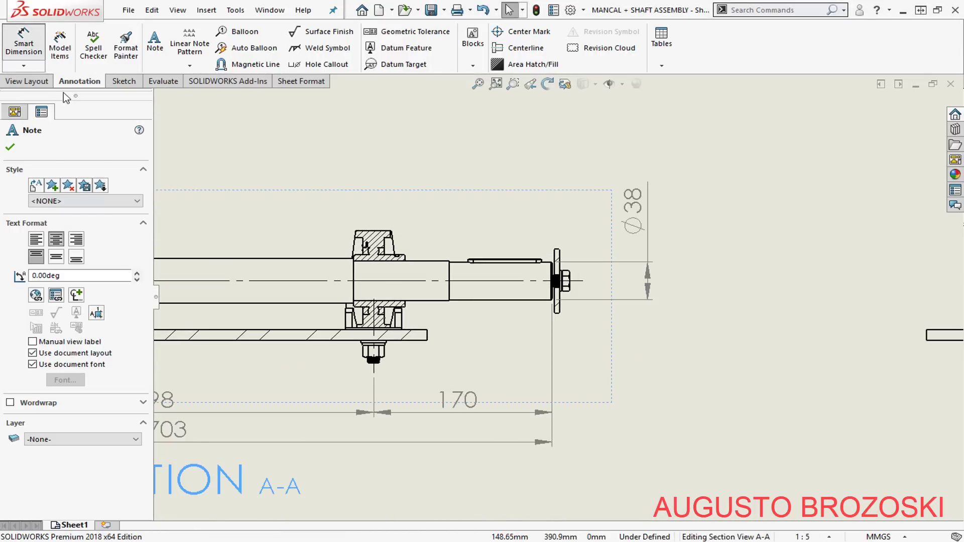
click(24, 45)
scroll(467, 321, down, 2)
scroll(427, 322, down, 1)
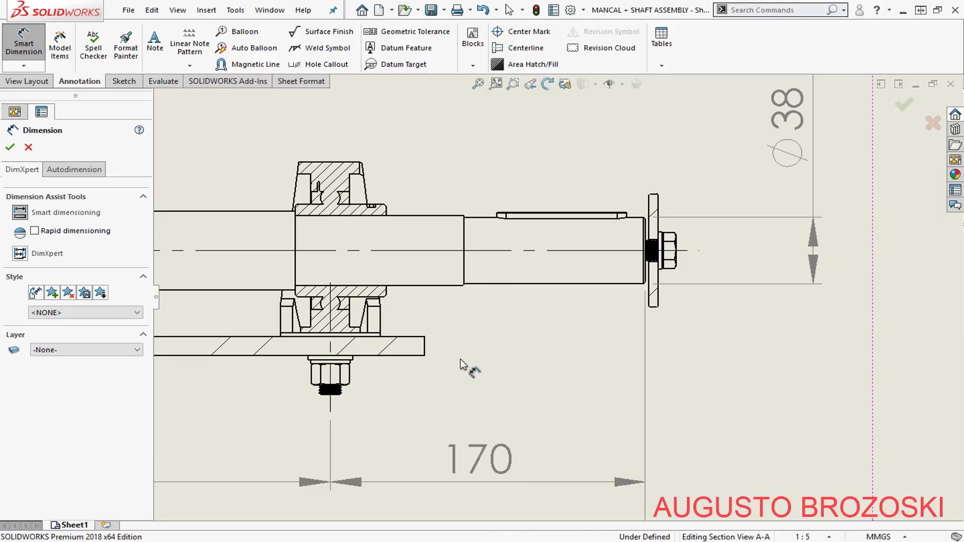
click(419, 356)
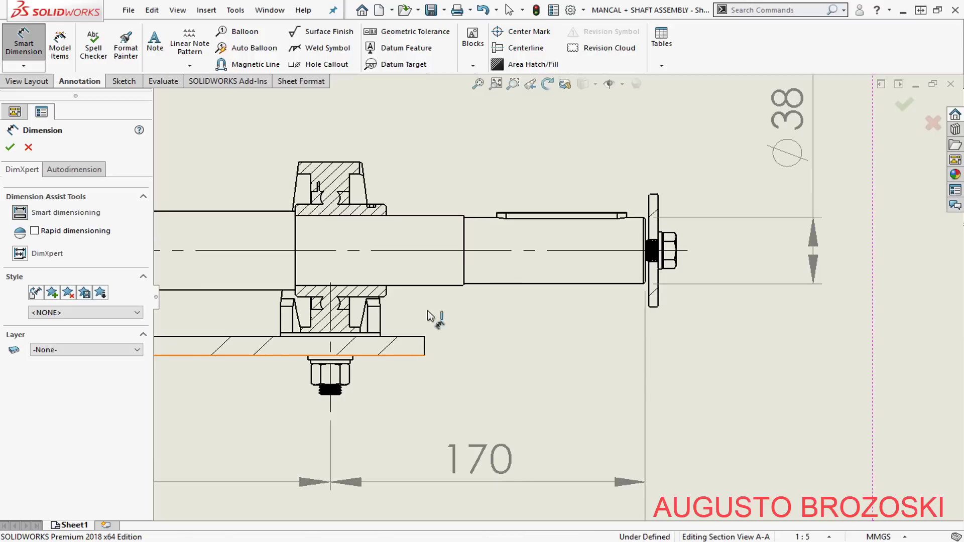
click(359, 162)
scroll(431, 211, up, 4)
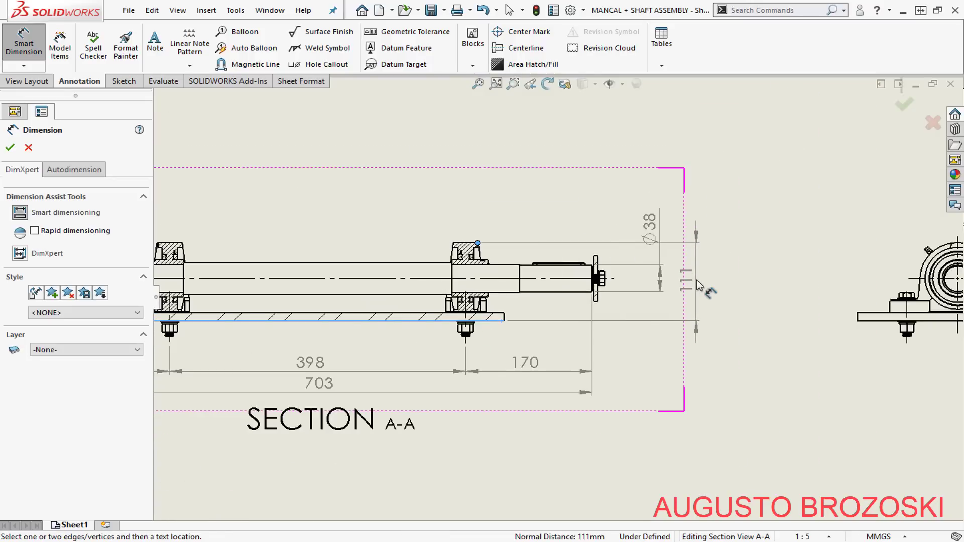
click(698, 285)
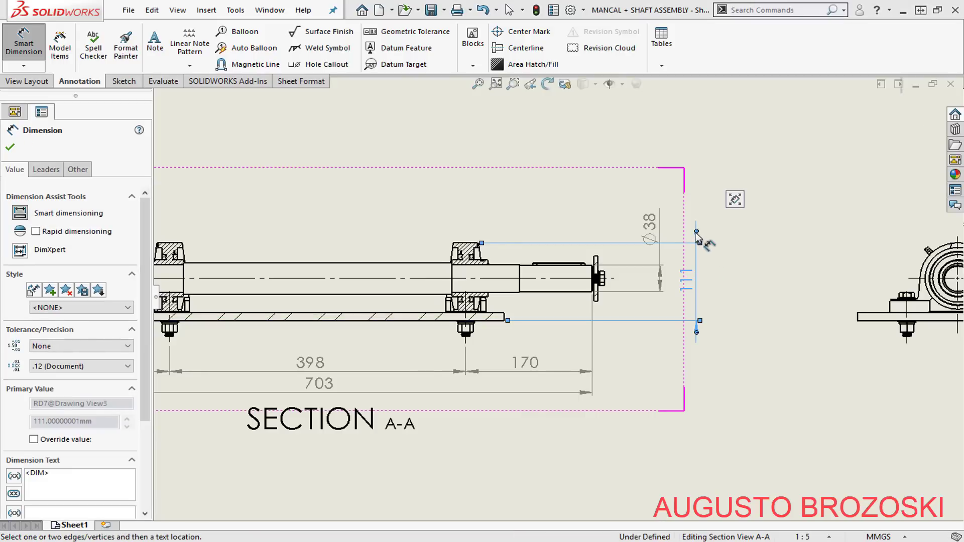
click(697, 232)
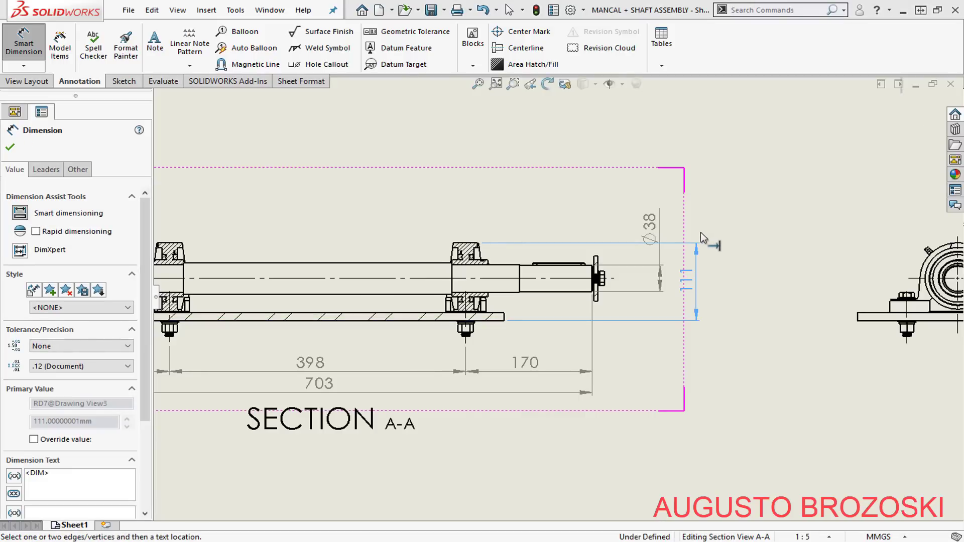
scroll(711, 243, down, 4)
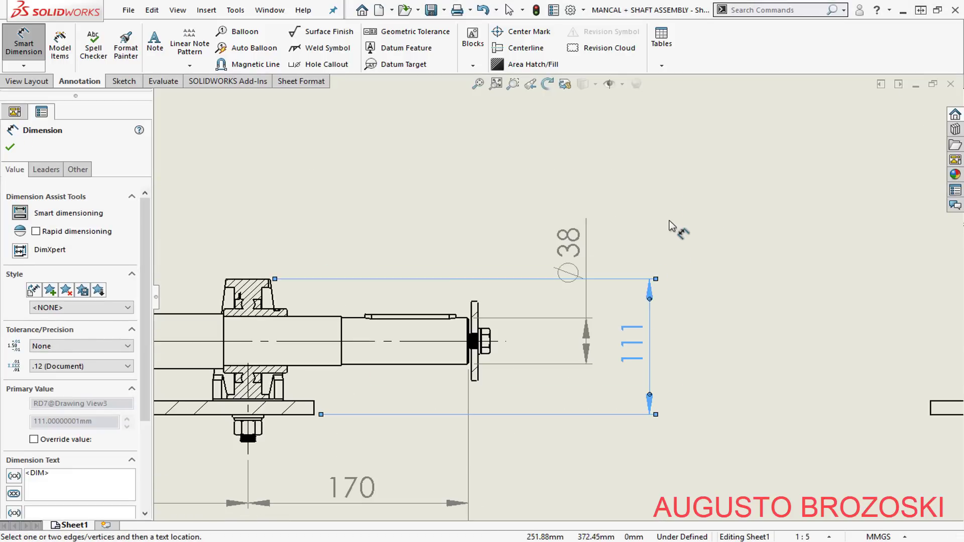
key(Escape)
key(Escape)
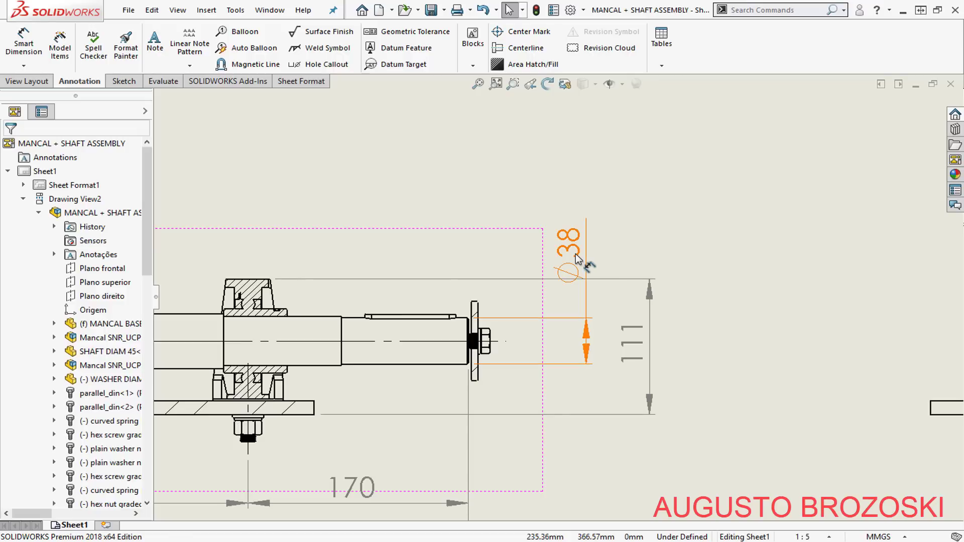
Move the washer-side shaft diameter dimension text up, clear of the overall height dimension's extension line.
click(570, 244)
drag(570, 244, 565, 225)
click(521, 278)
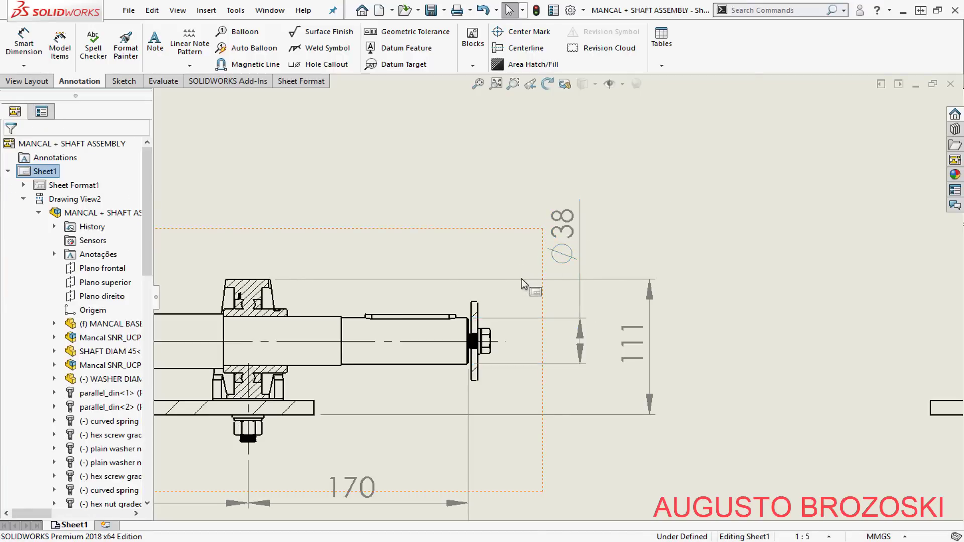
Dimension the base plate's width in the end view, placing the dimension below the bolts.
scroll(522, 281, up, 5)
scroll(890, 326, up, 2)
scroll(891, 328, down, 2)
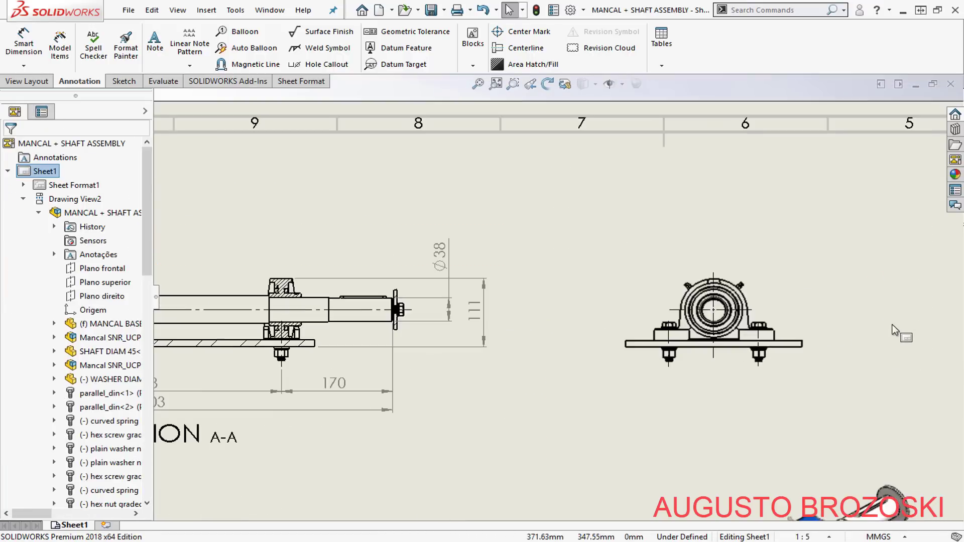
scroll(811, 330, down, 3)
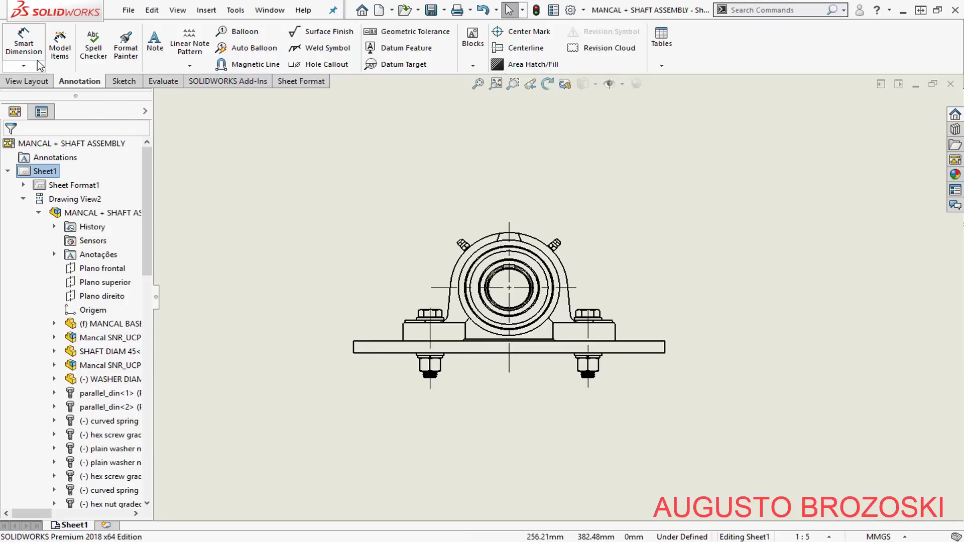
click(25, 48)
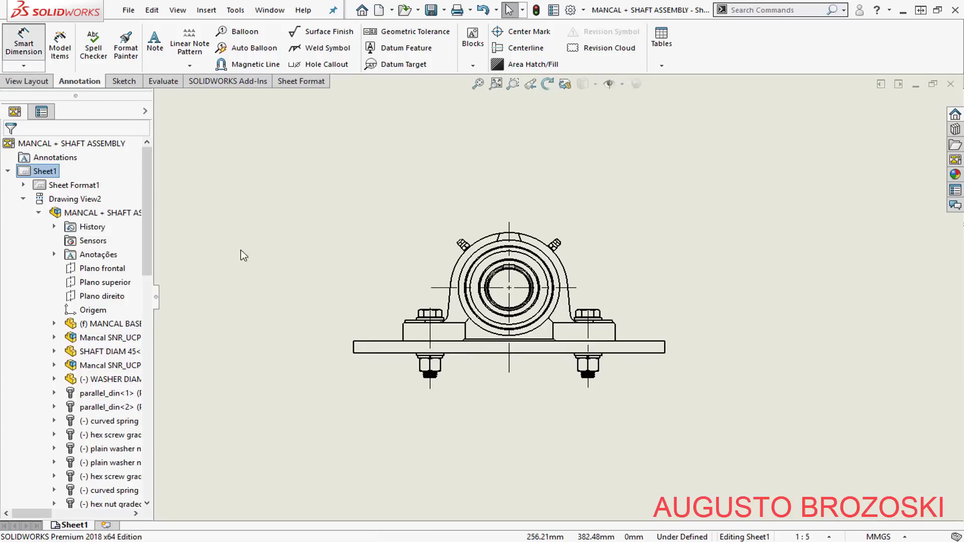
click(374, 354)
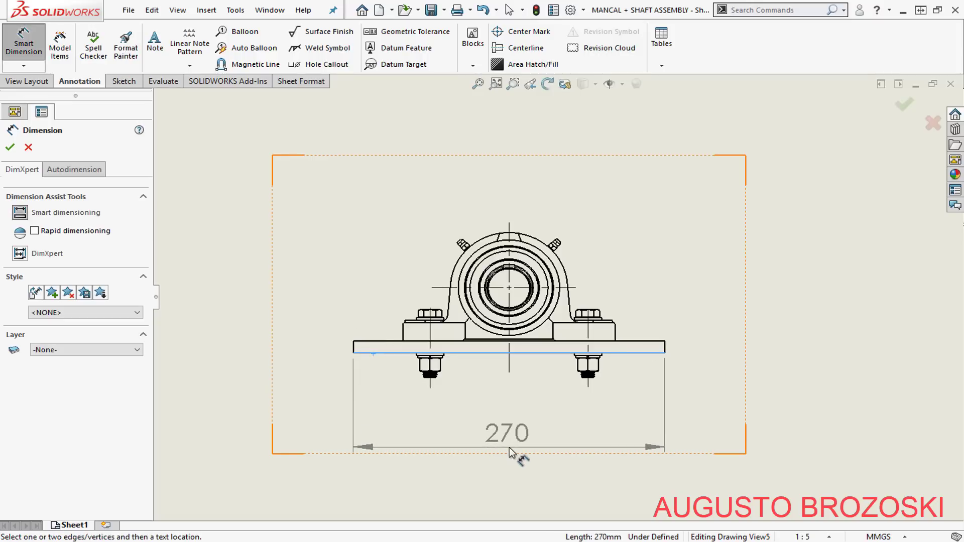
click(507, 445)
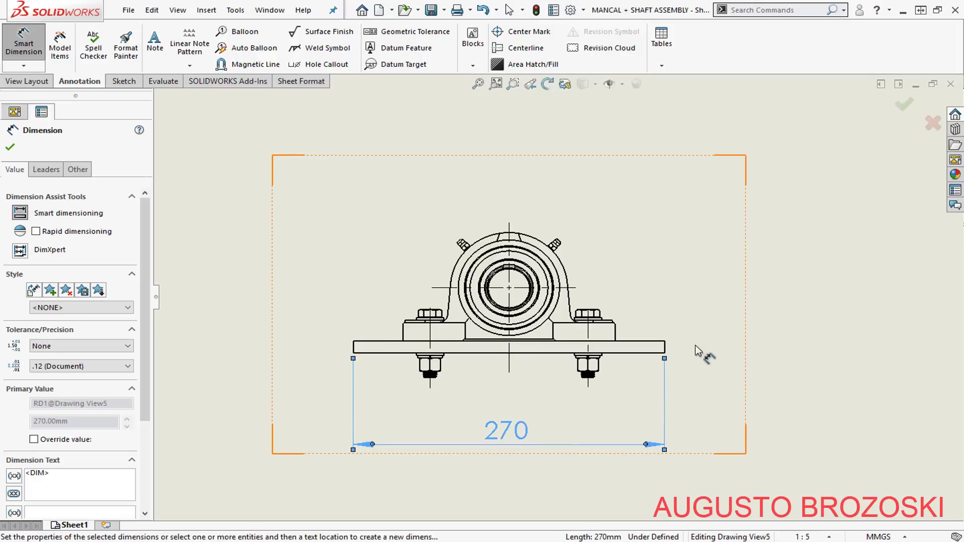
Dimension the height from the base plate's underside to the bearing's horizontal centerline in the end view, with the arrows inside.
scroll(689, 348, down, 3)
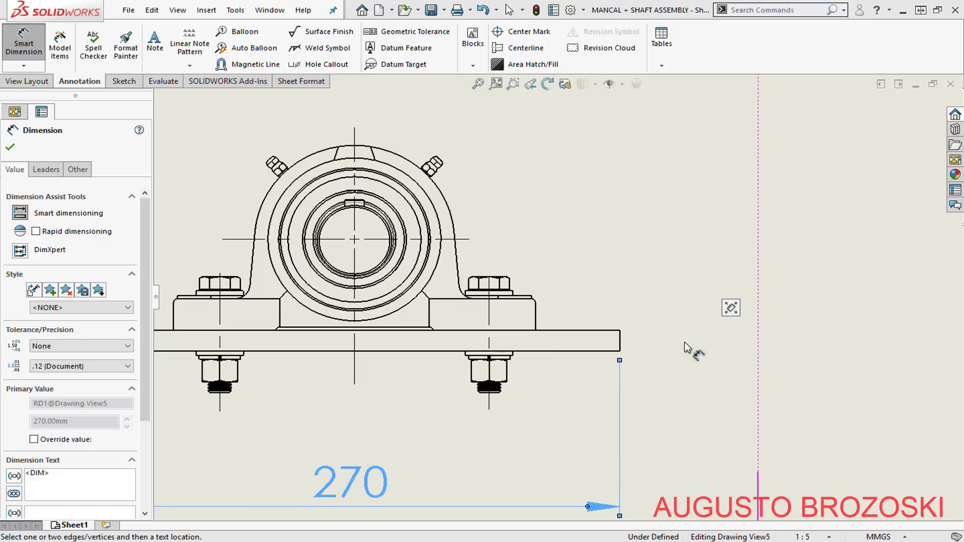
click(605, 351)
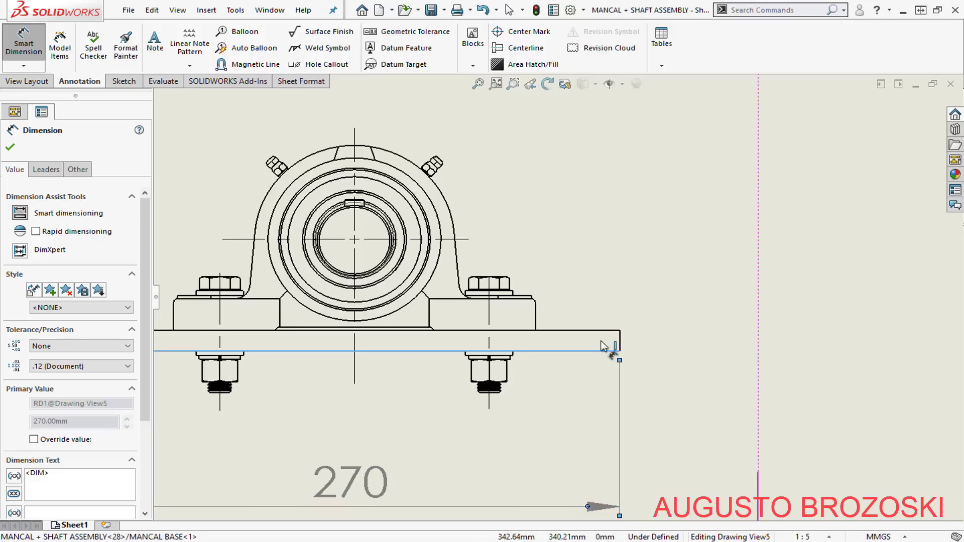
click(468, 240)
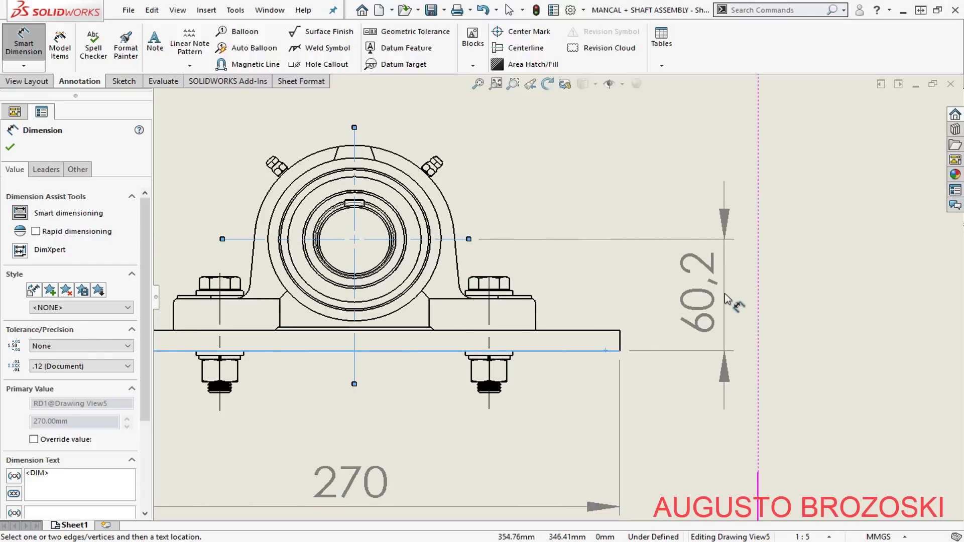
click(728, 299)
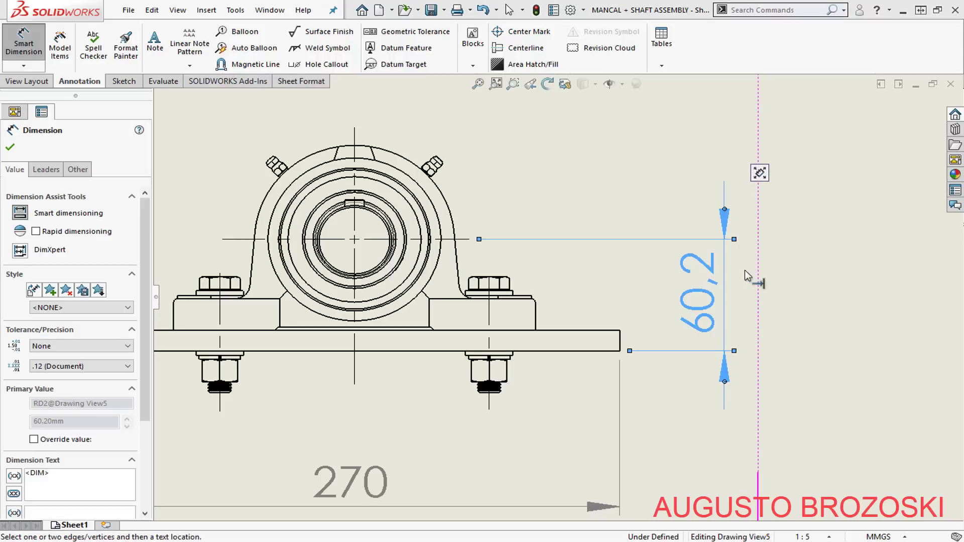
click(725, 382)
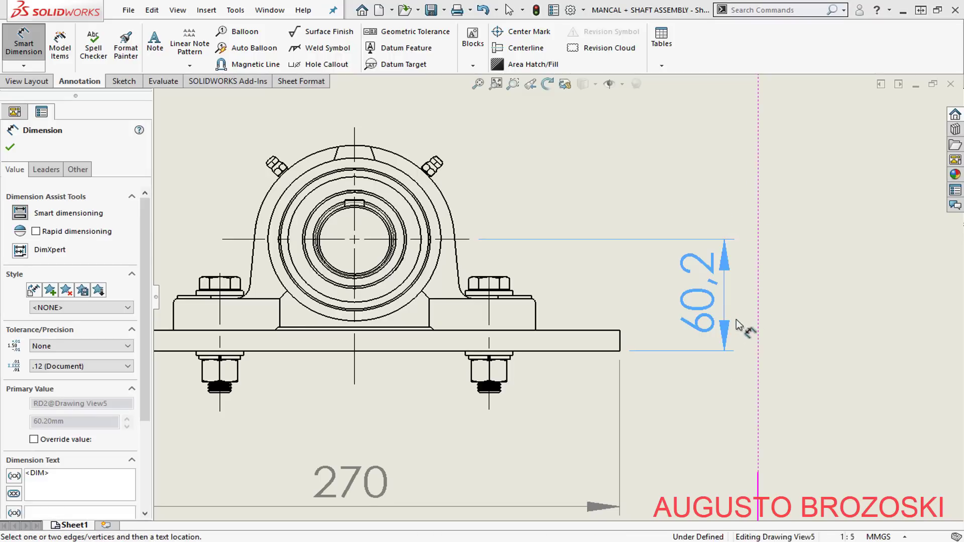
click(10, 148)
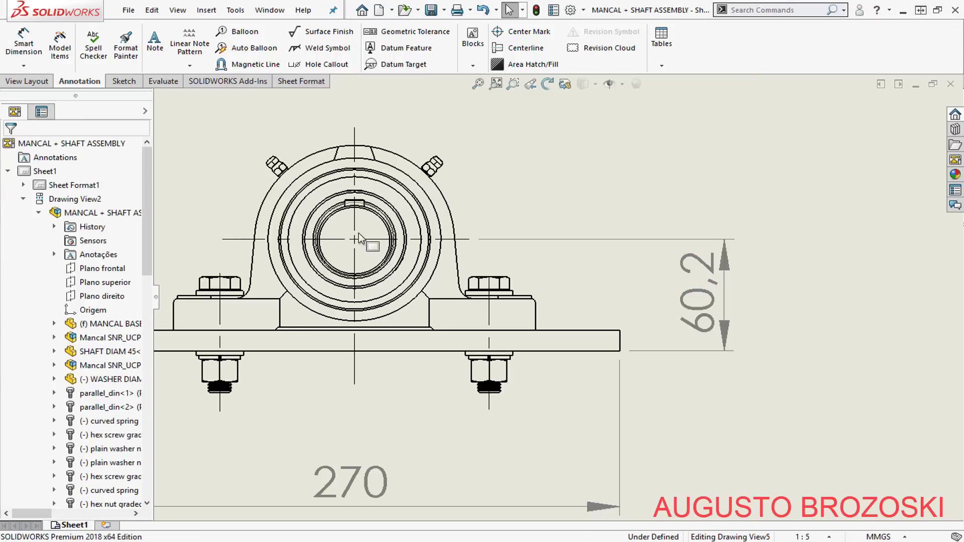
Save the drawing, and consult the reference PDF in Acrobat Reader for the balloon layout around Section A-A.
click(496, 83)
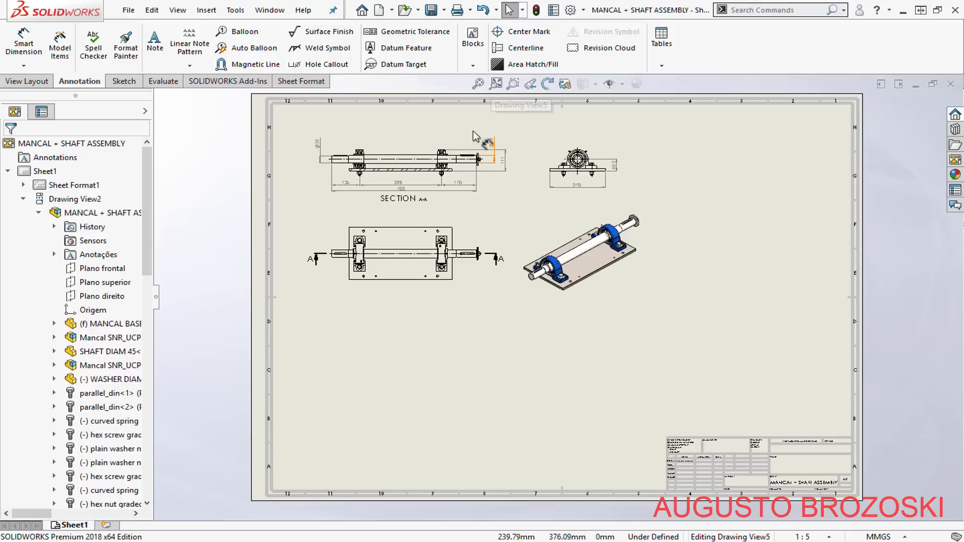
click(430, 11)
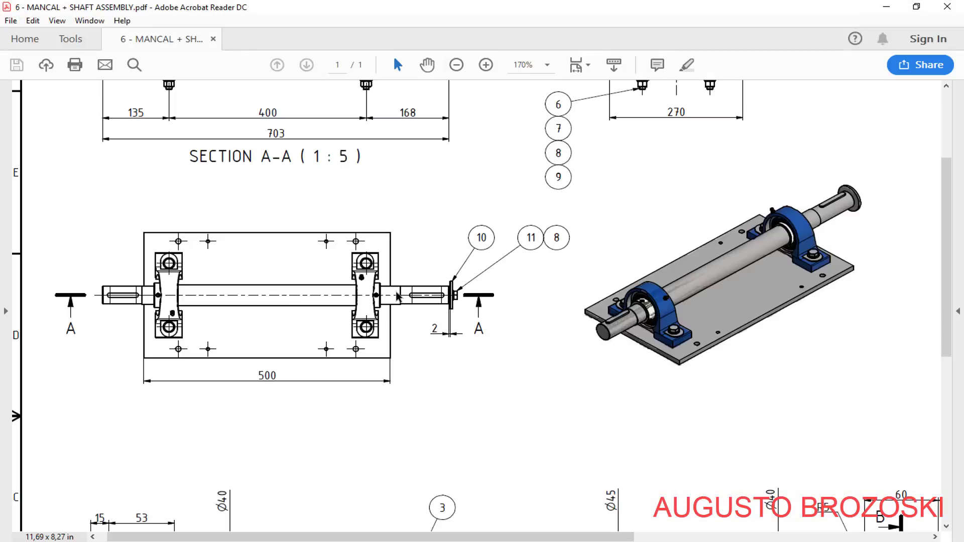
scroll(383, 280, up, 3)
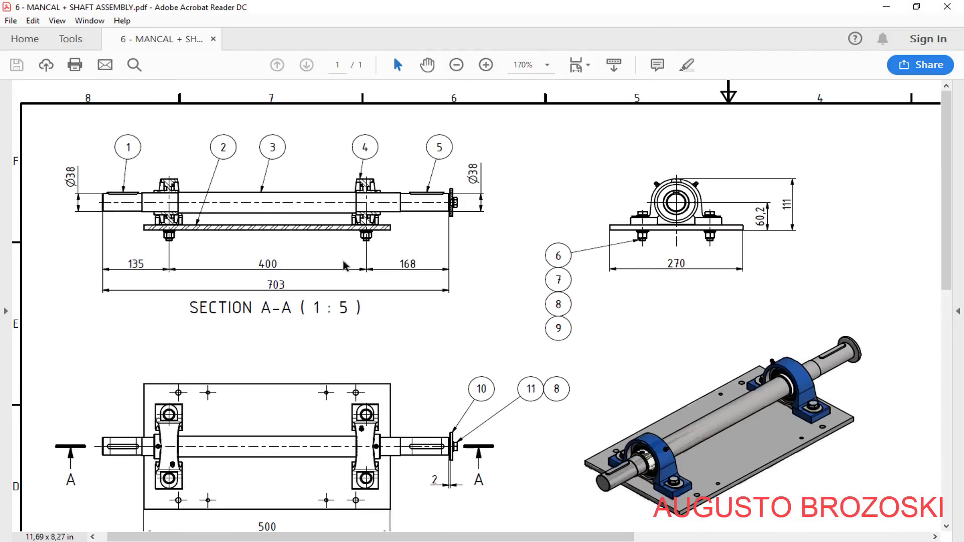
click(888, 8)
scroll(399, 125, down, 2)
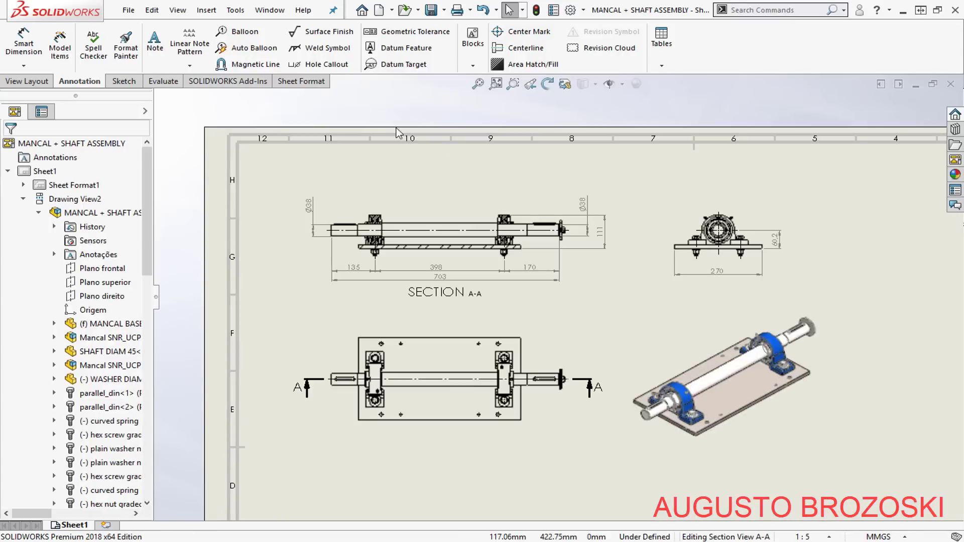
Try auto-ballooning Section A-A, comparing the layout patterns and applying circular item-number balloons in a row above the view.
click(422, 223)
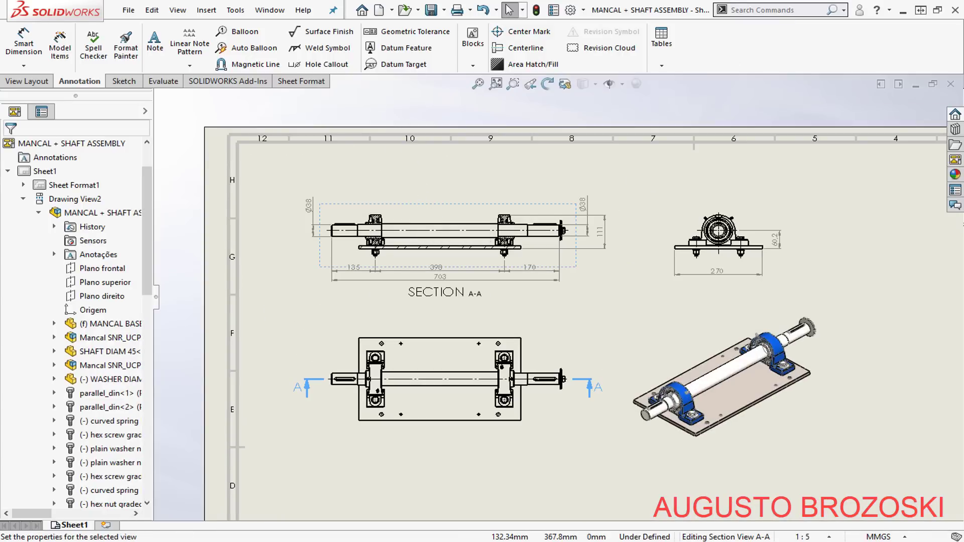
click(245, 52)
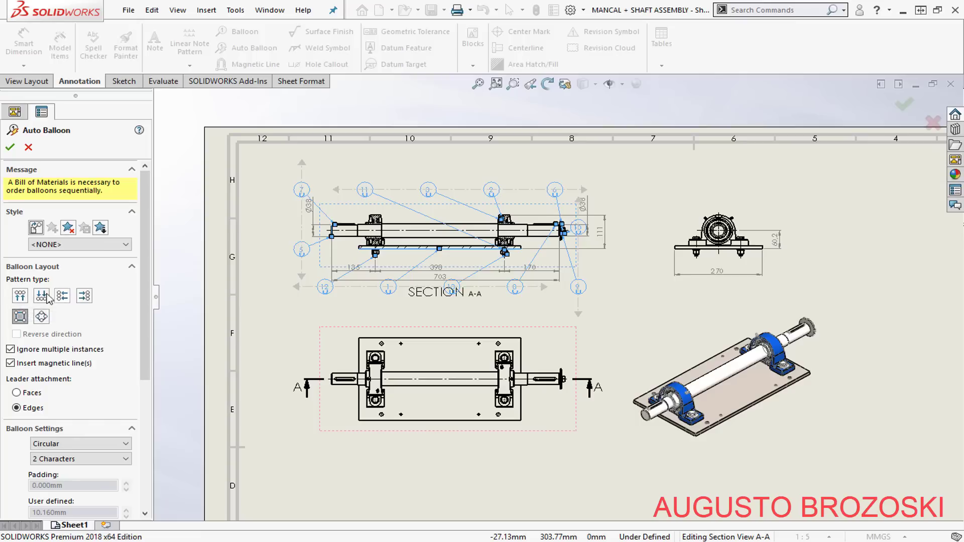
click(20, 296)
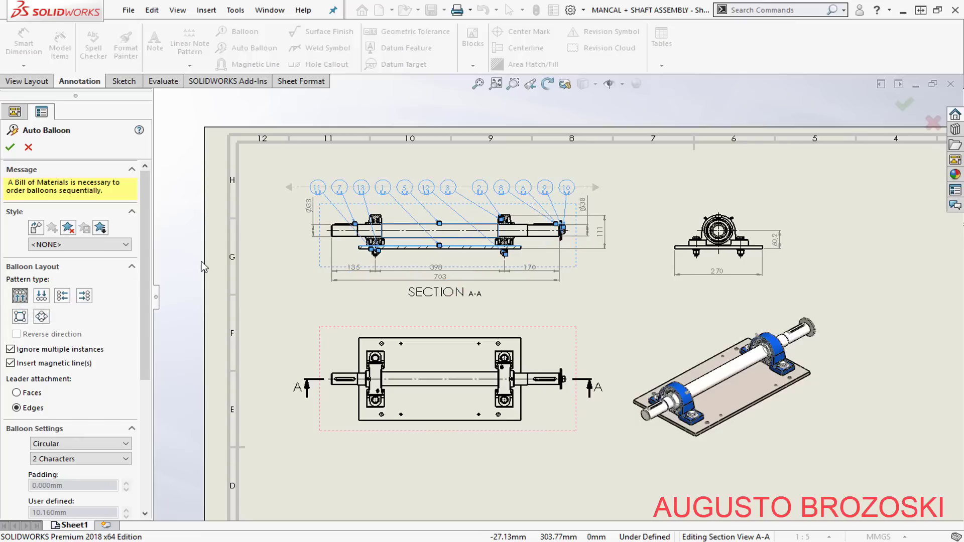
click(45, 296)
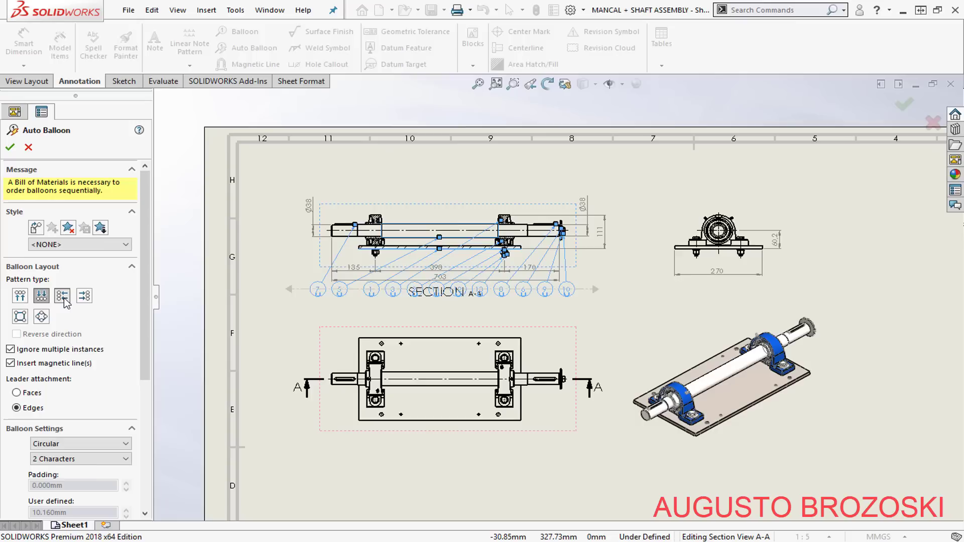
click(63, 296)
click(89, 298)
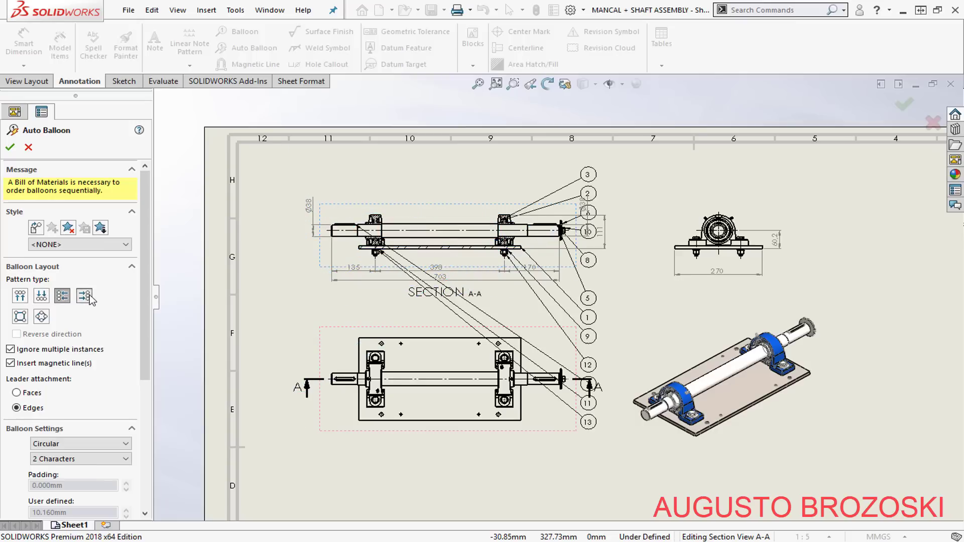
click(21, 318)
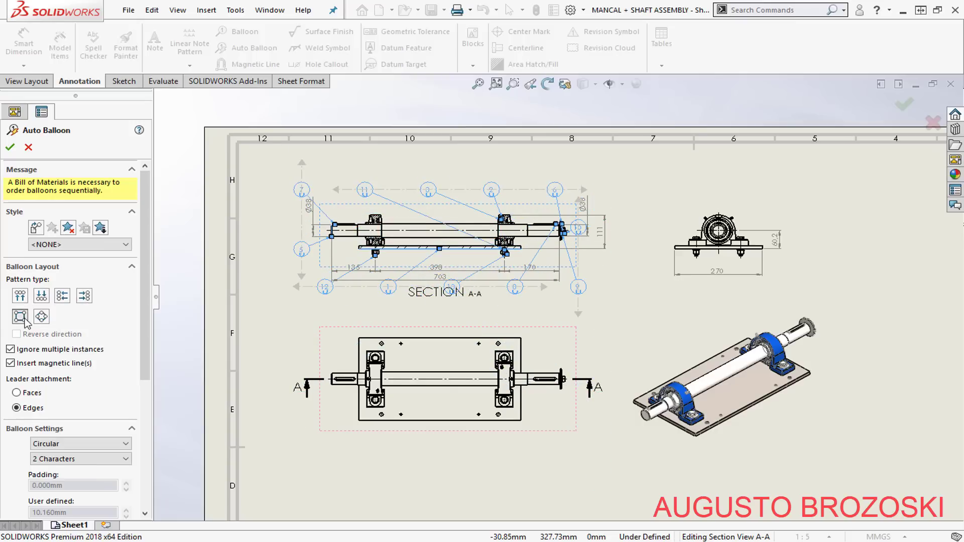
click(42, 317)
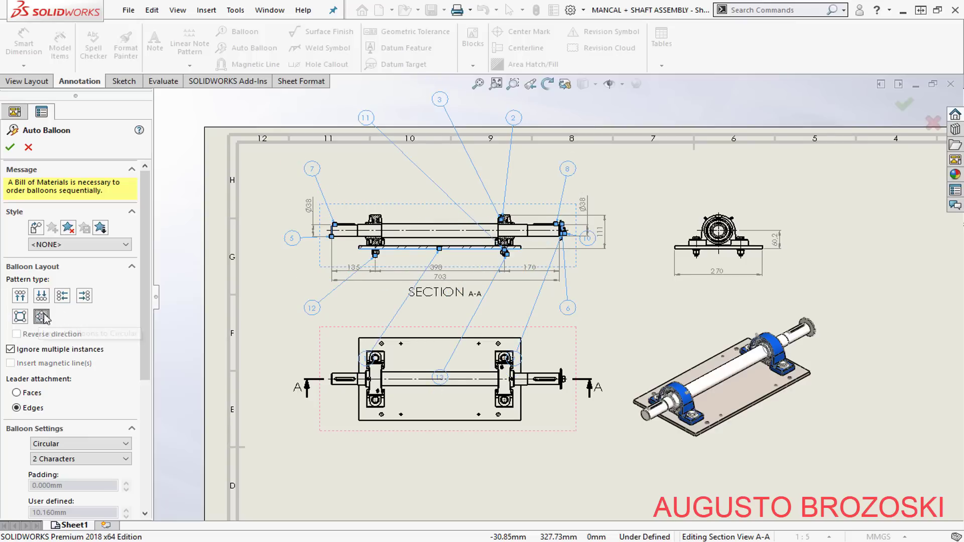
click(20, 297)
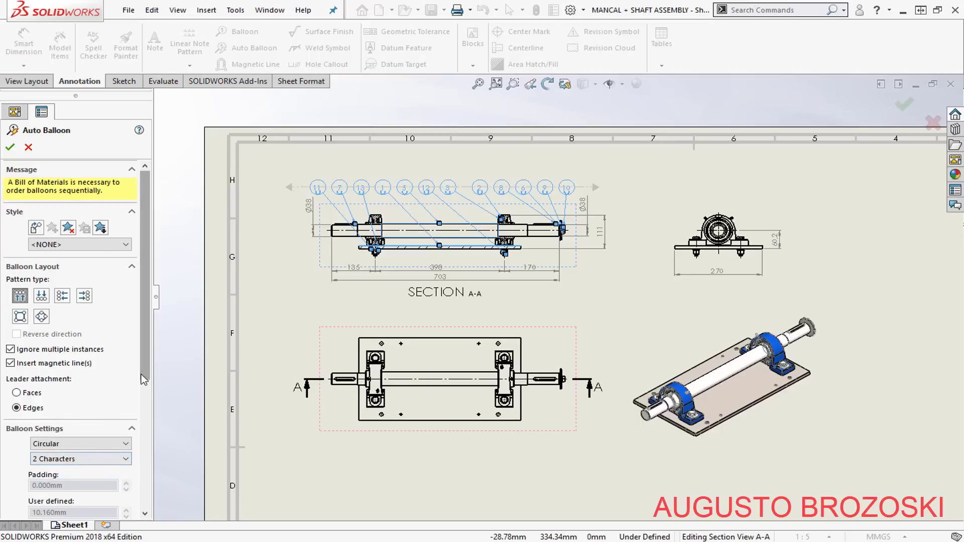
scroll(118, 387, down, 5)
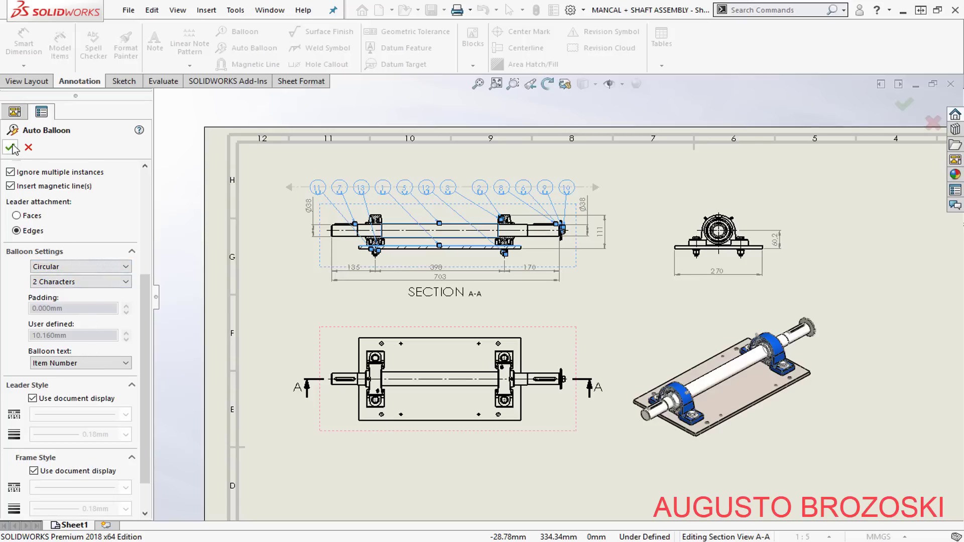
key(Return)
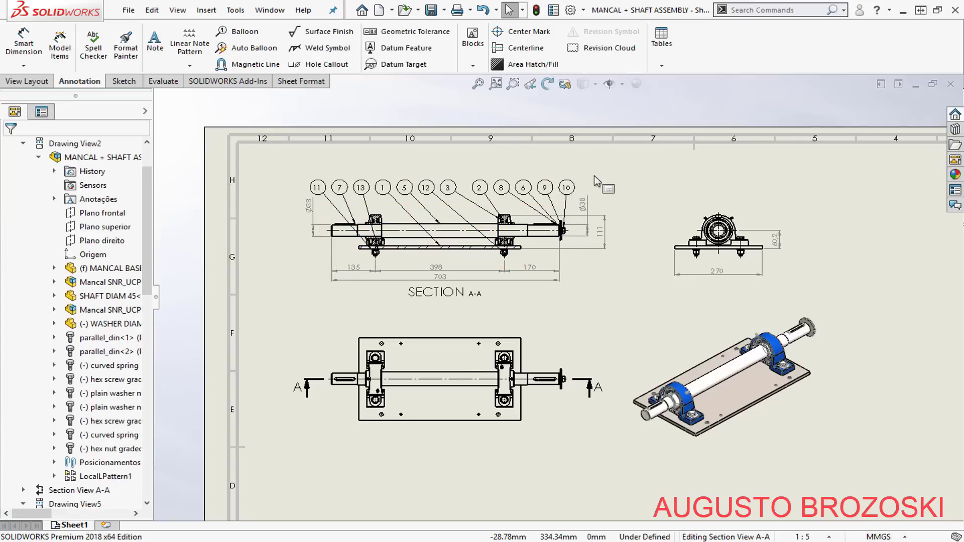
Check which parts the automatic balloons in Section A-A point to, and undo the auto-ballooning.
scroll(522, 163, down, 3)
scroll(374, 215, down, 2)
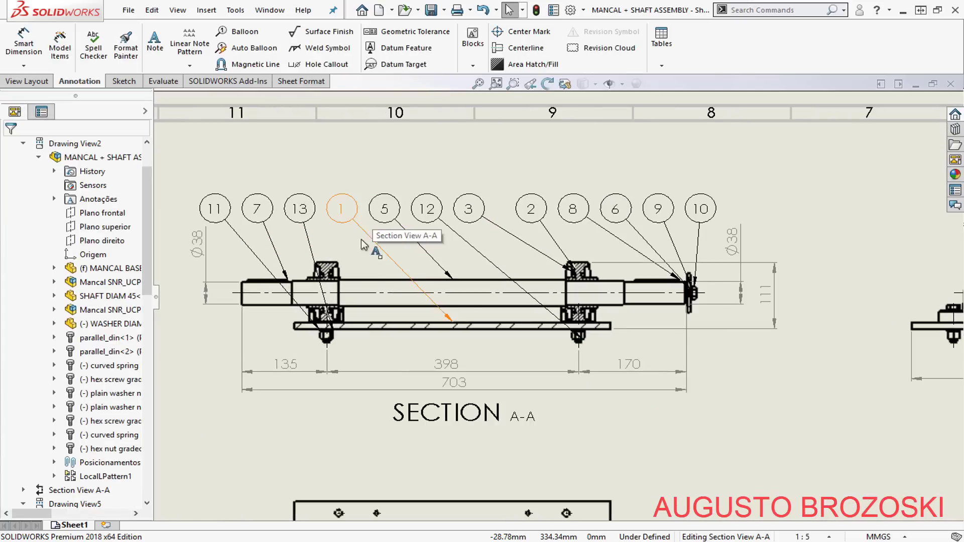
scroll(467, 299, down, 2)
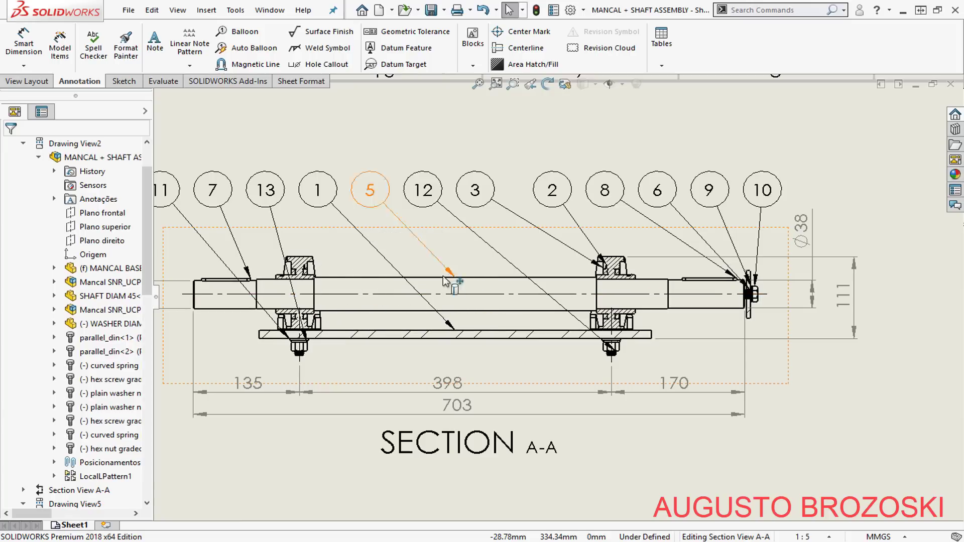
scroll(425, 274, up, 2)
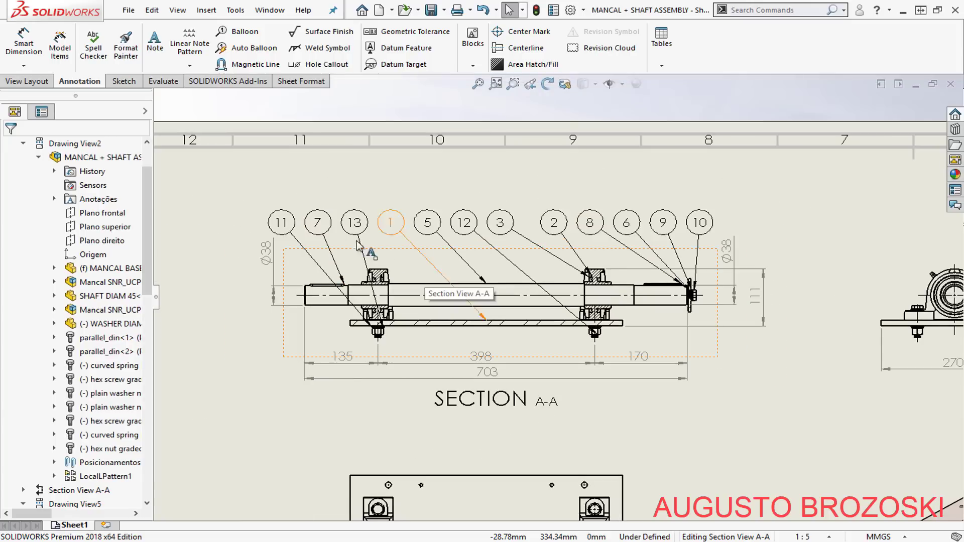
click(323, 227)
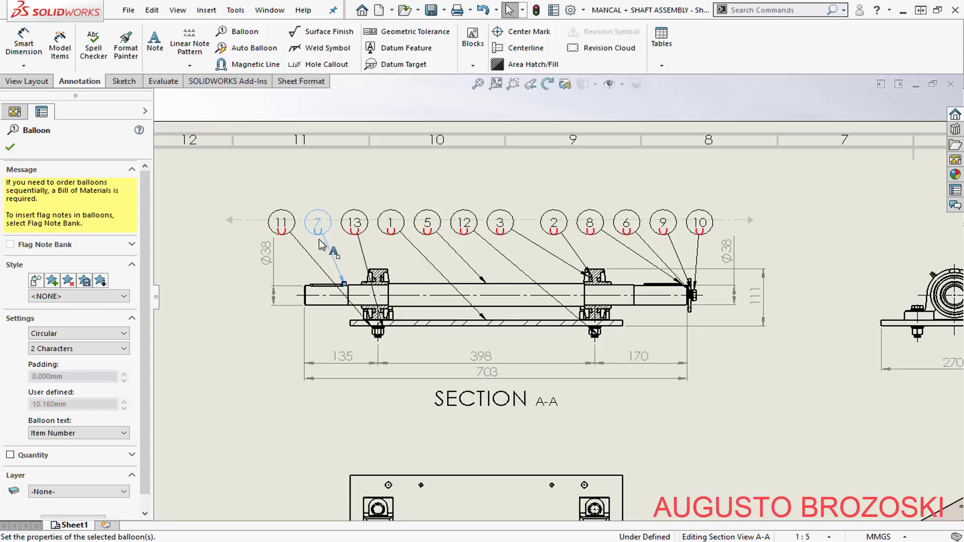
right_click(323, 227)
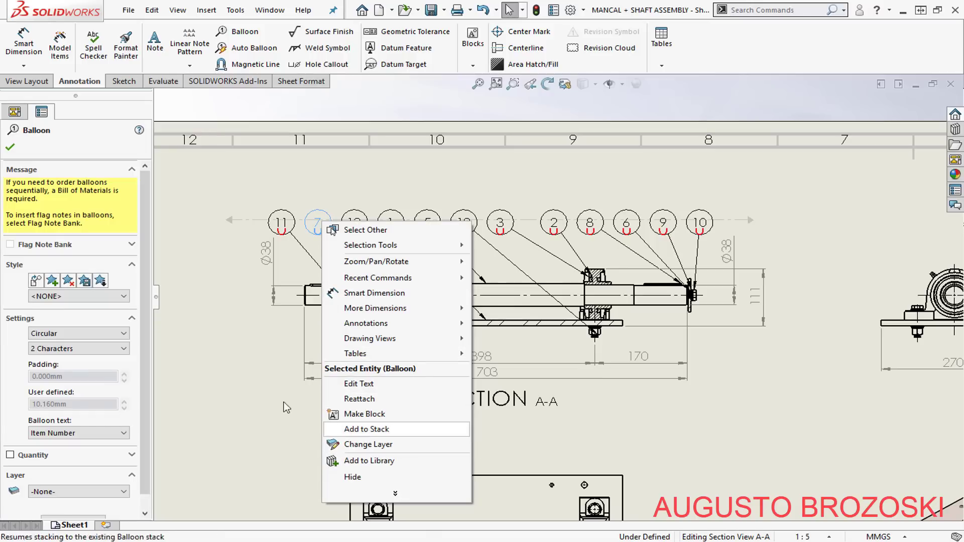
click(11, 153)
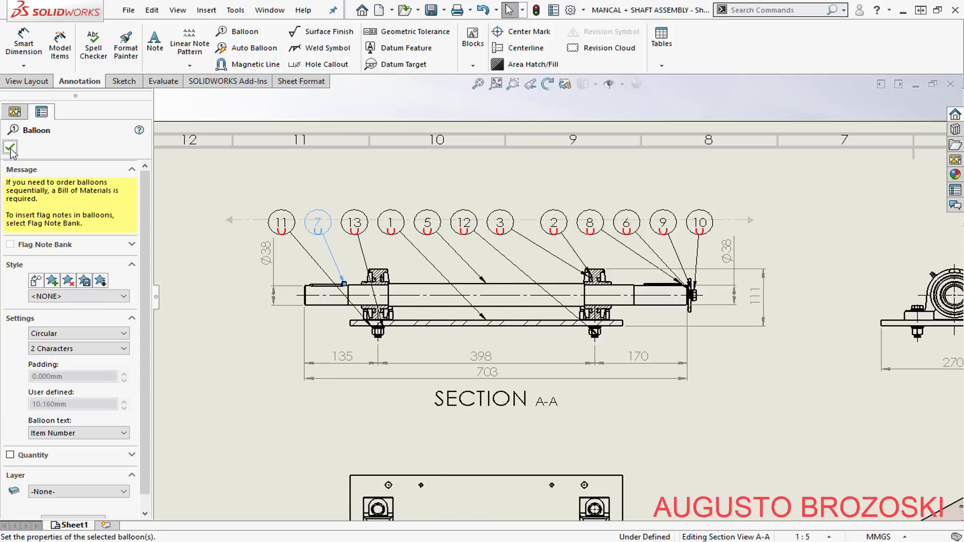
click(10, 148)
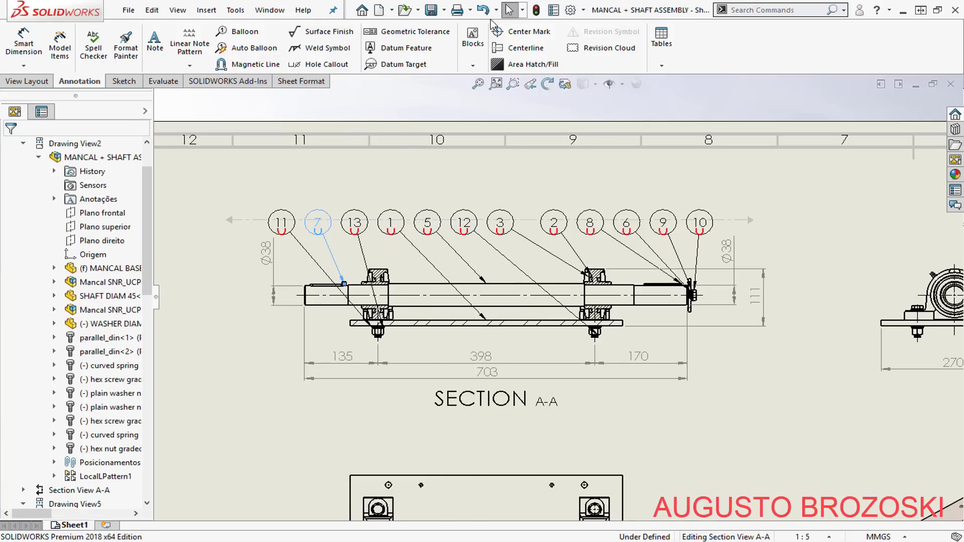
click(482, 11)
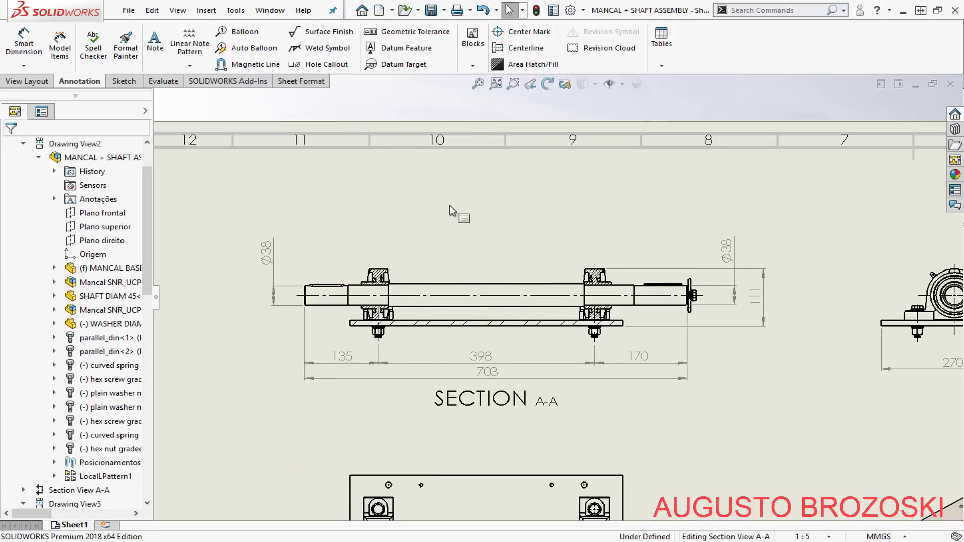
Attach a circular item-number balloon to the parallel key on the shaft end opposite the washer in Section A-A, placed above the view.
scroll(359, 226, down, 1)
scroll(360, 225, down, 1)
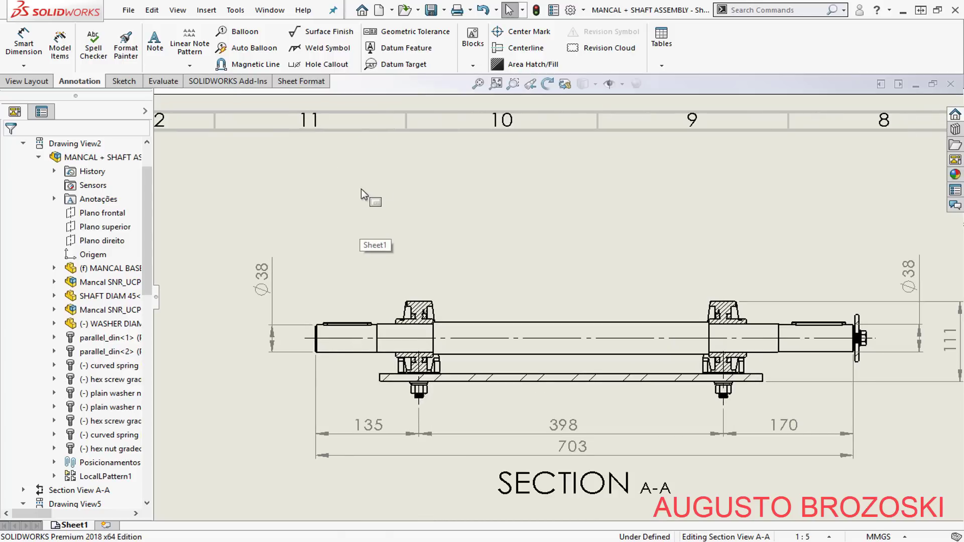
click(245, 31)
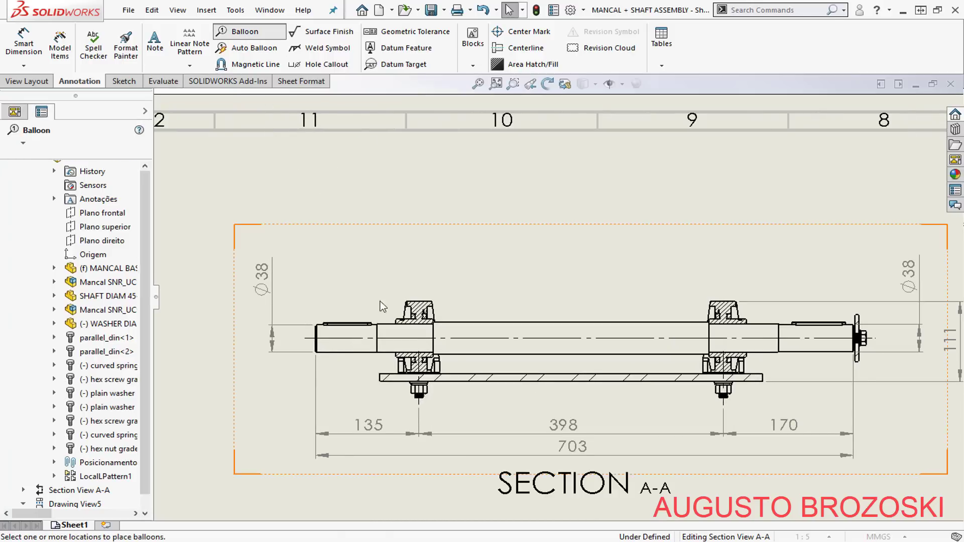
scroll(381, 307, down, 3)
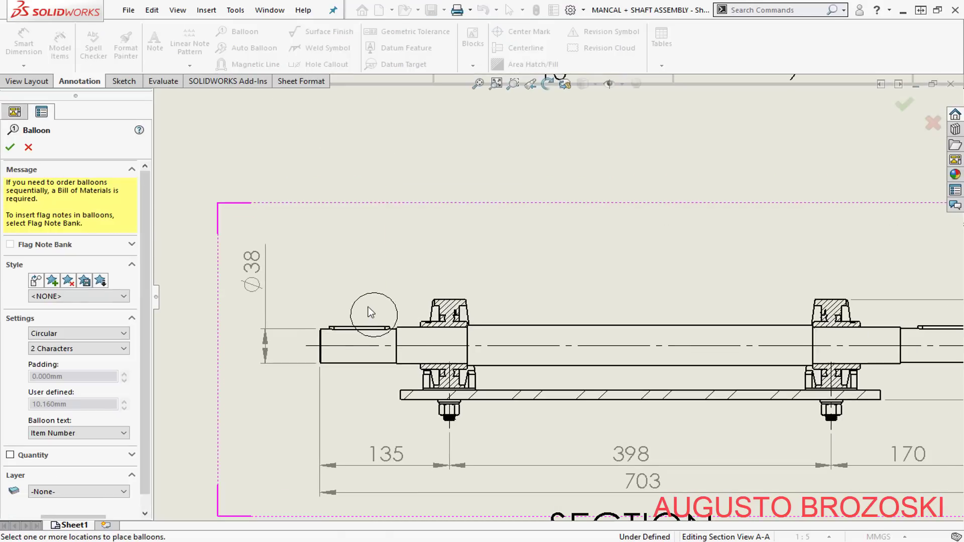
click(383, 336)
scroll(465, 246, up, 3)
scroll(451, 248, up, 2)
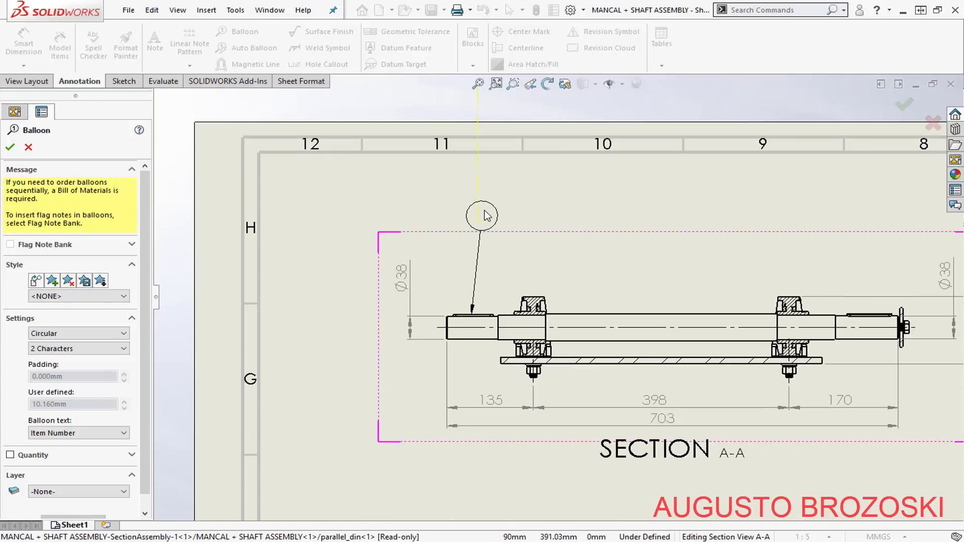
click(446, 217)
Attach a balloon to the base plate's upper edge in Section A-A, placed above the view level with the key's balloon.
scroll(446, 221, down, 3)
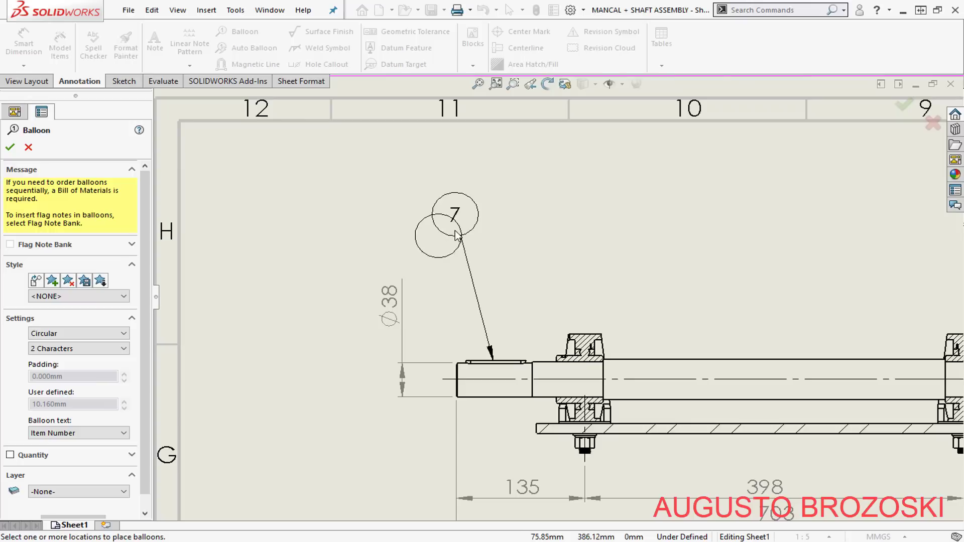
scroll(458, 245, up, 1)
scroll(458, 246, up, 3)
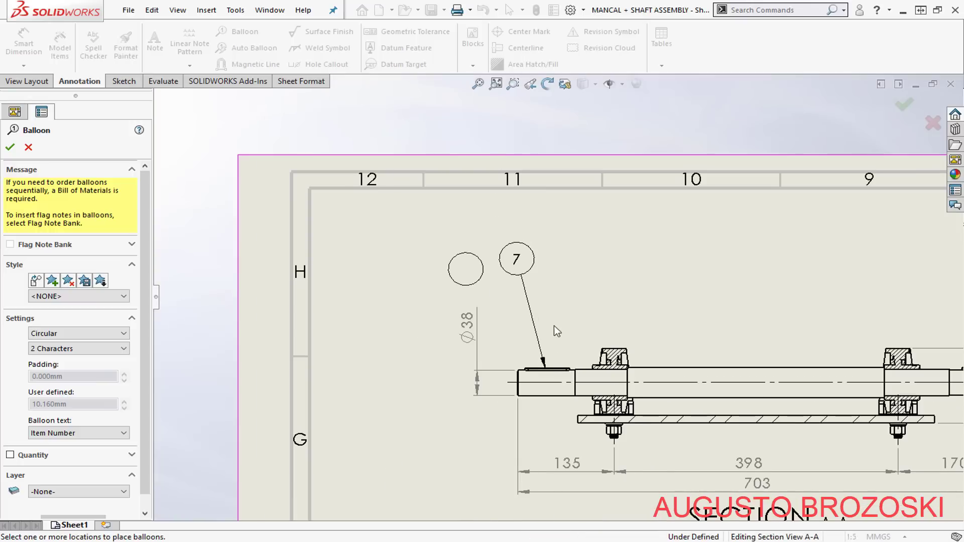
scroll(656, 296, down, 1)
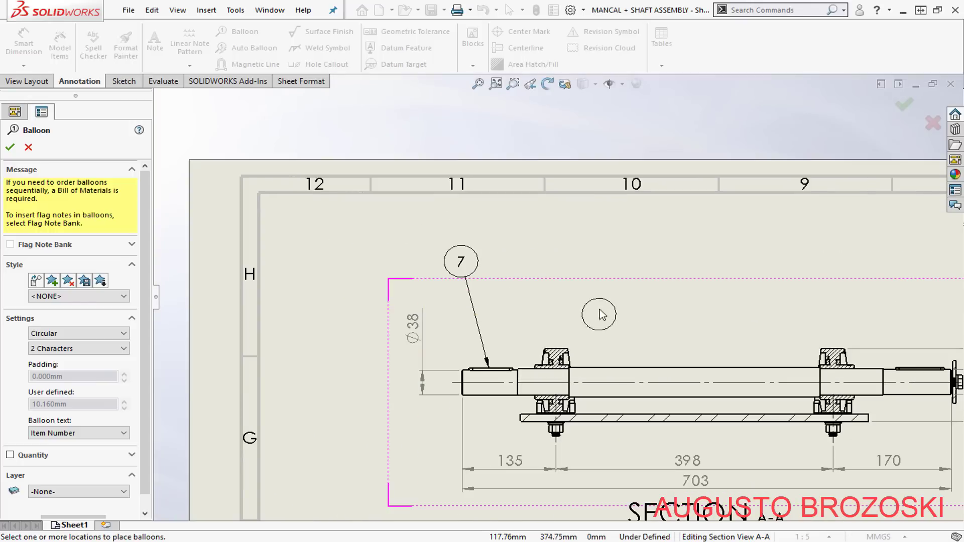
scroll(613, 348, down, 2)
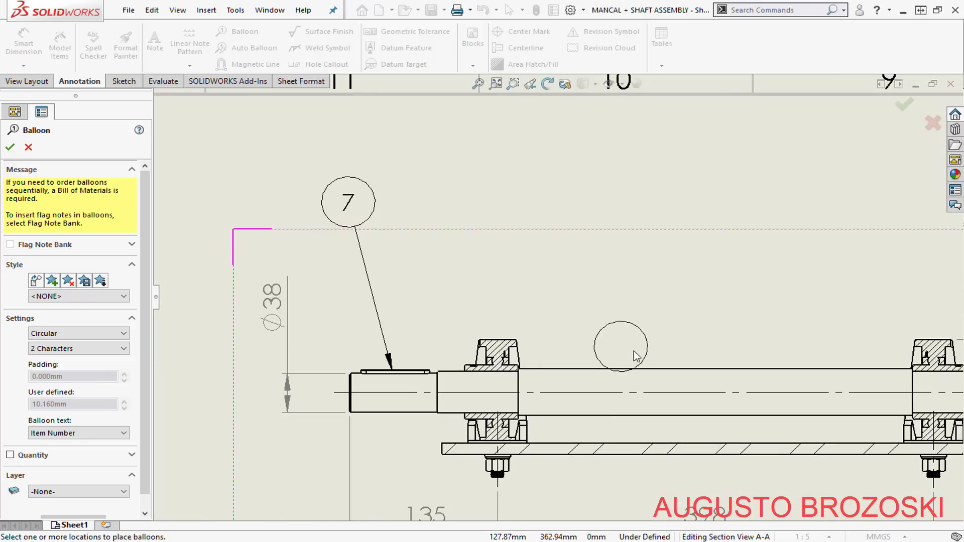
click(572, 437)
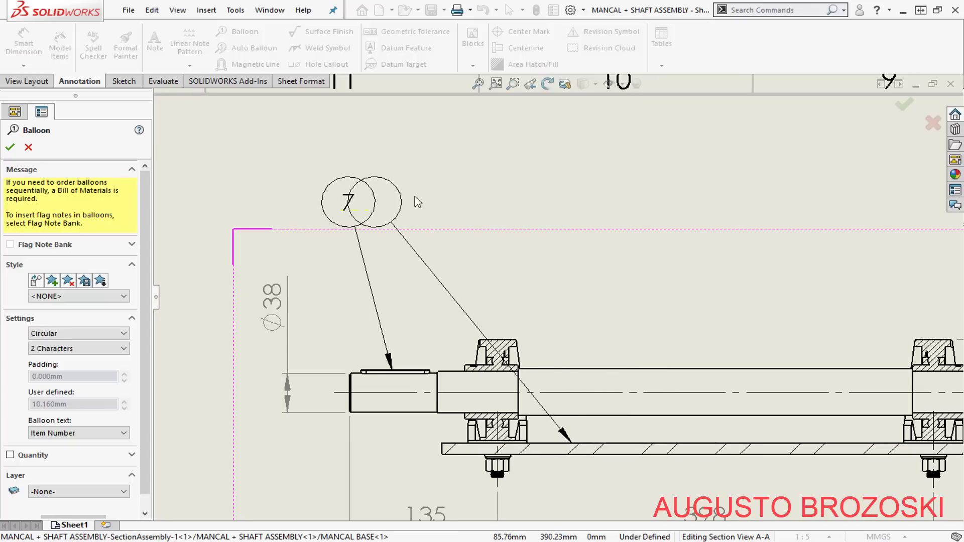
click(595, 201)
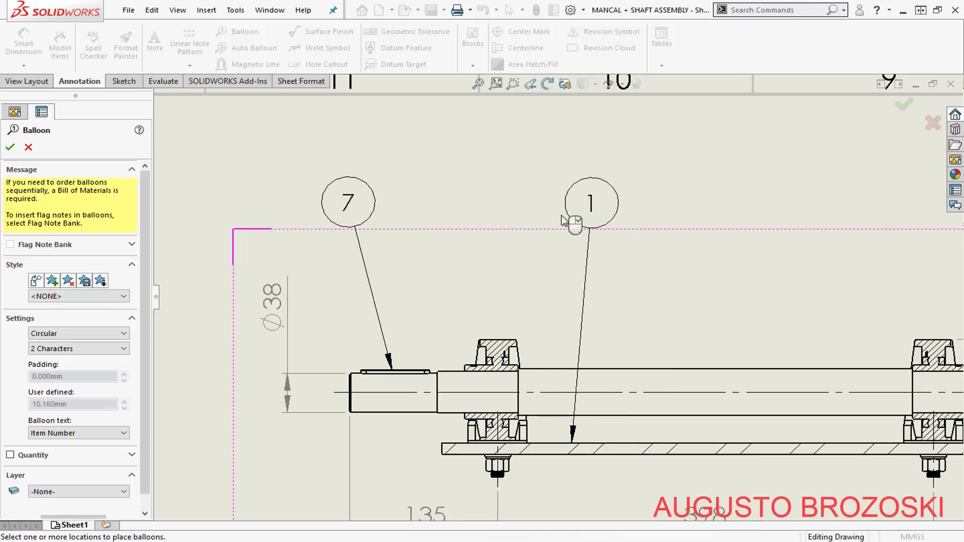
Switch to the reference PDF in Acrobat Reader to check the remaining balloon targets in Section A-A.
scroll(522, 266, up, 5)
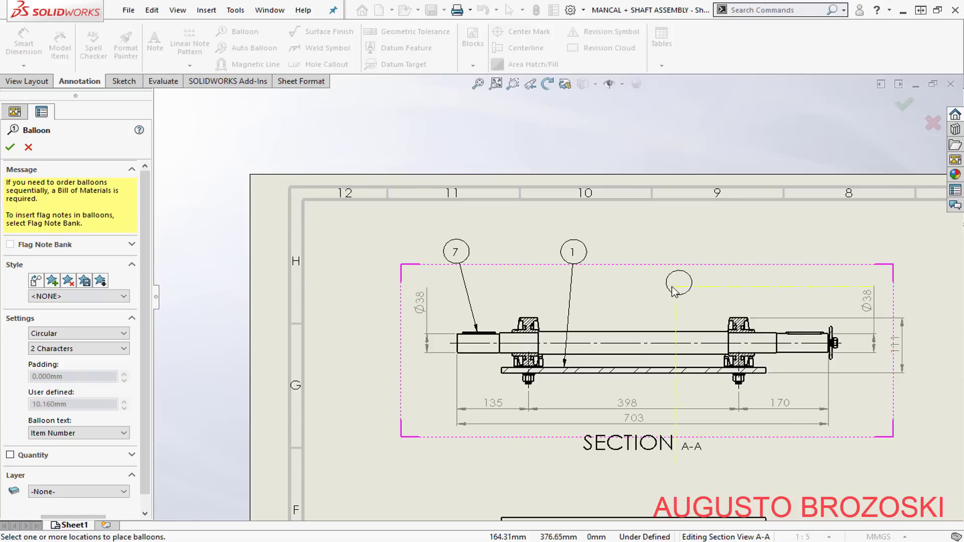
scroll(673, 291, down, 2)
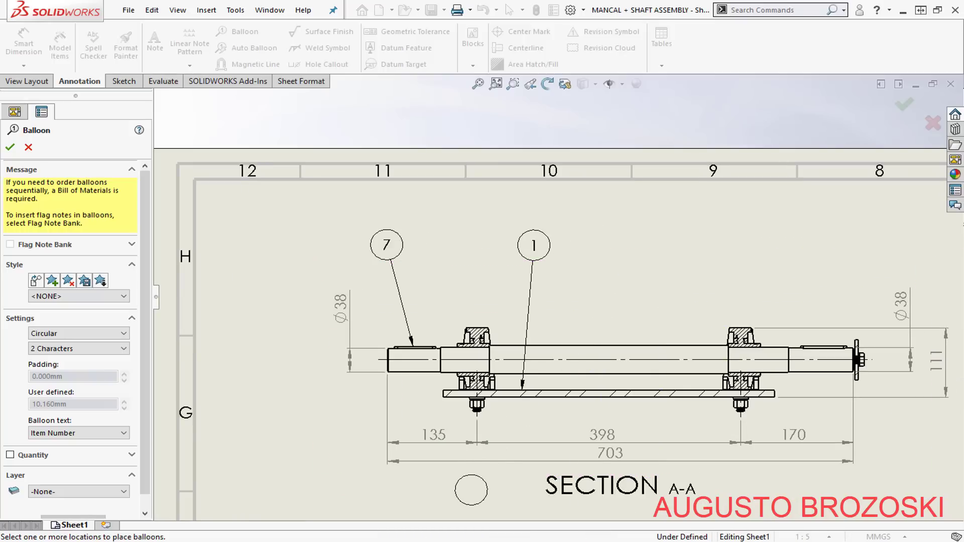
key(alt+Tab)
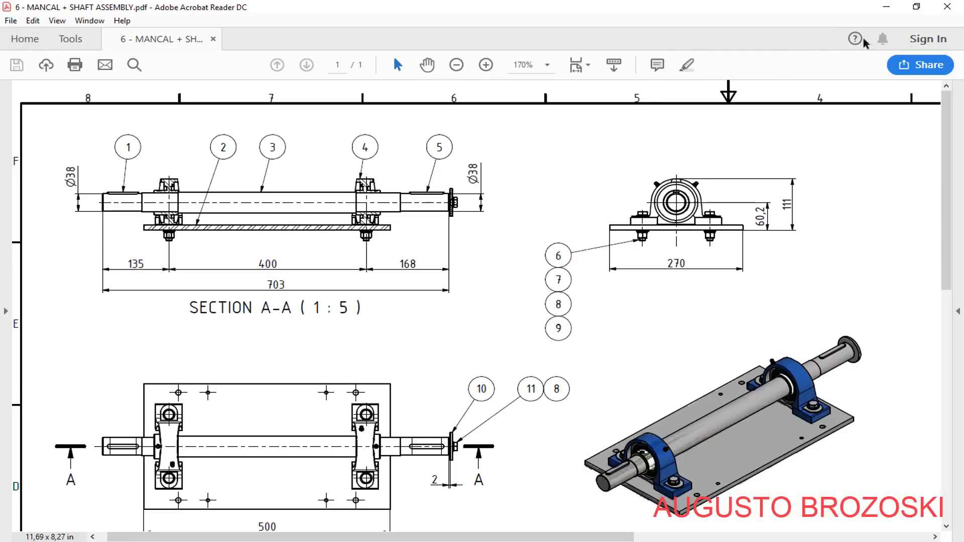
Return to the SOLIDWORKS drawing and attach a balloon to the shaft's upper edge in Section A-A, placed level with the existing balloons.
click(886, 10)
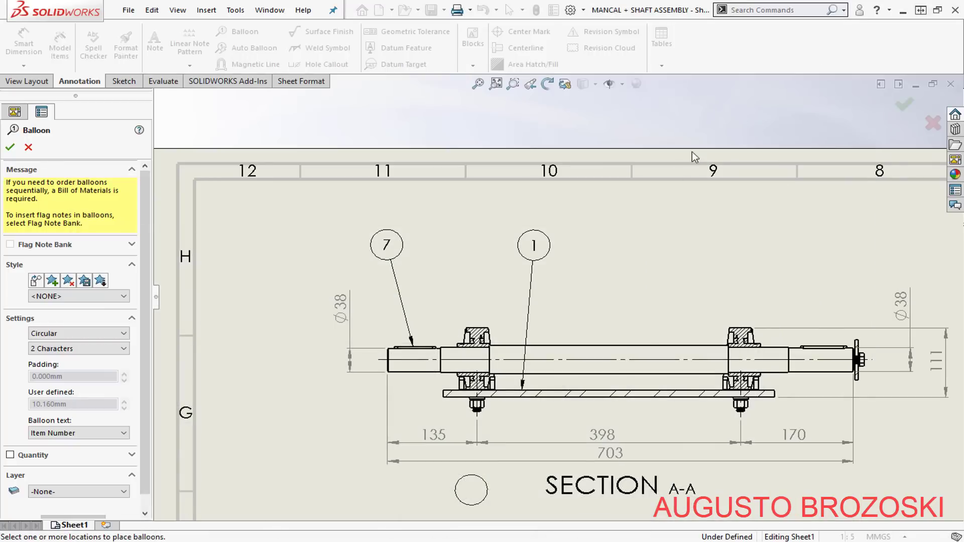
click(604, 347)
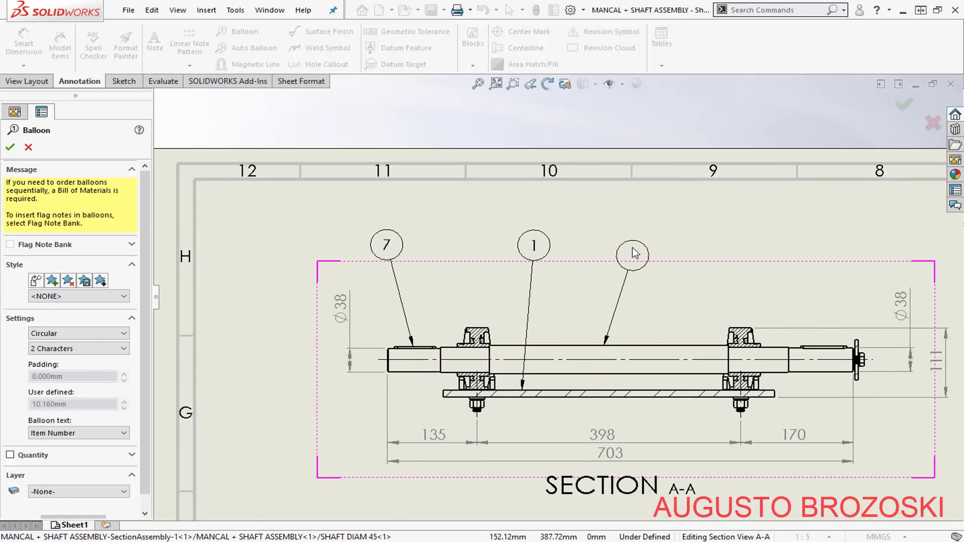
click(625, 246)
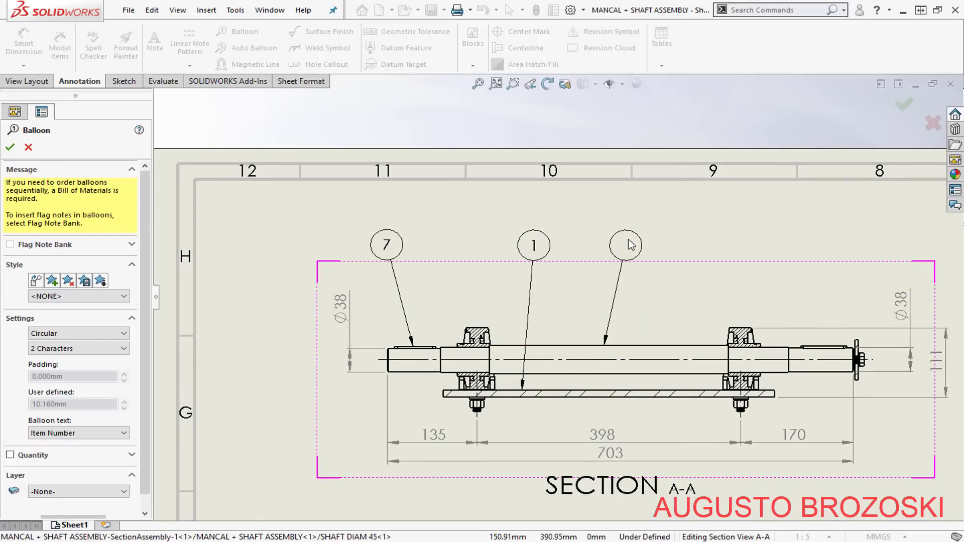
Attach a balloon to the top of the bearing housing nearest the washer in Section A-A, placed level with the other balloons.
scroll(778, 299, down, 3)
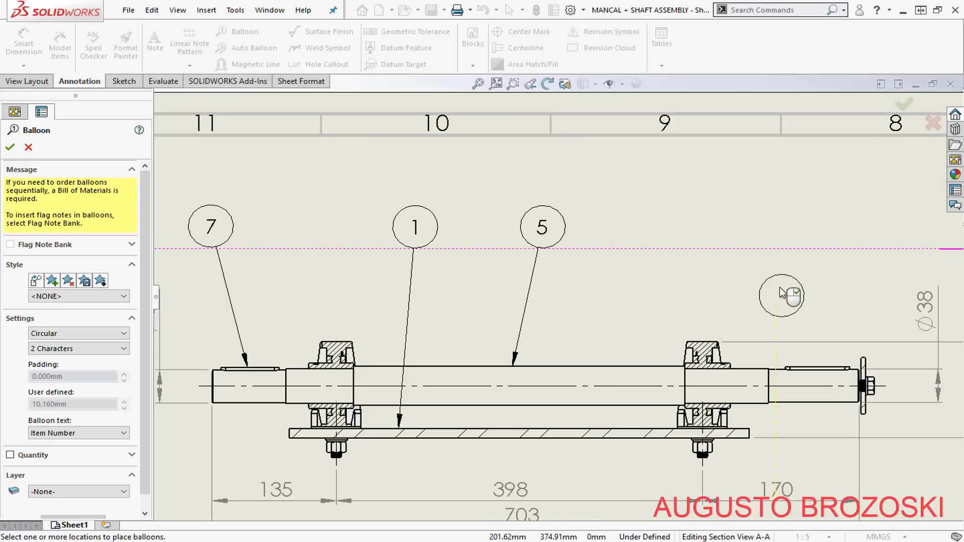
click(684, 350)
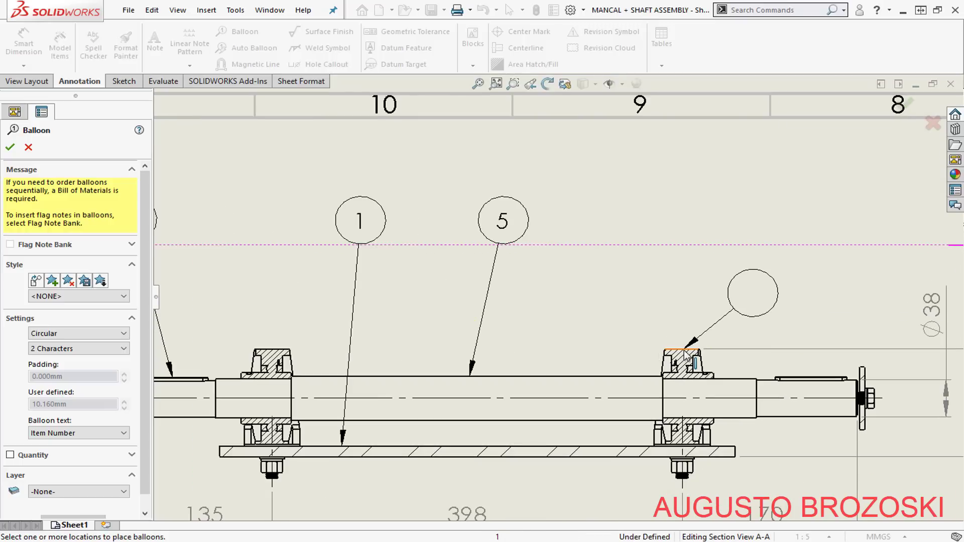
click(698, 214)
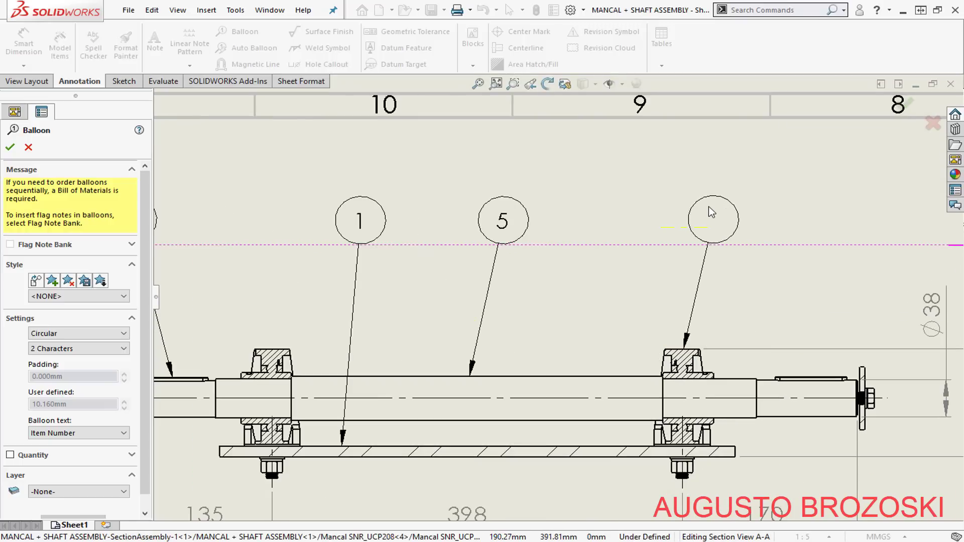
click(708, 212)
scroll(749, 306, up, 3)
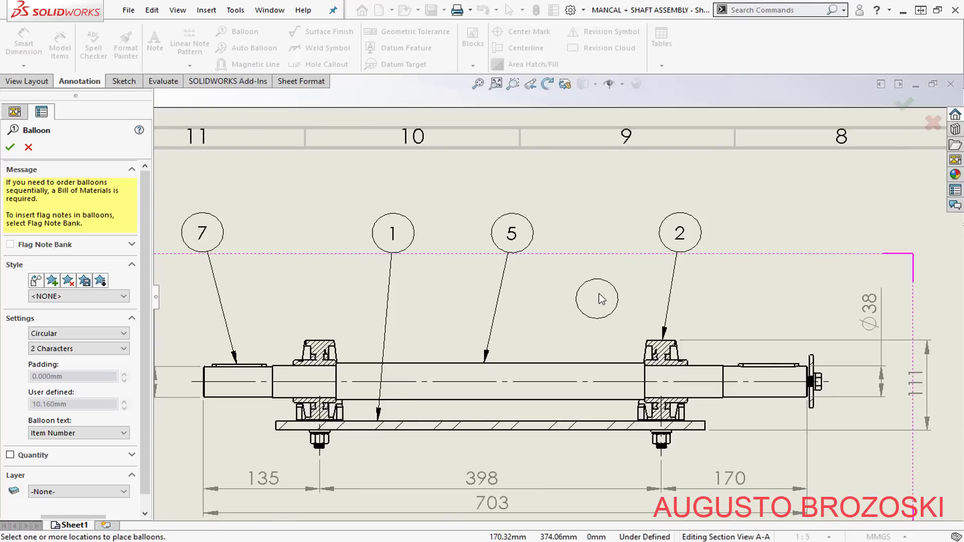
Attach a balloon to the parallel key on the washer end of the shaft in Section A-A, placed level with the other balloons.
scroll(748, 306, down, 5)
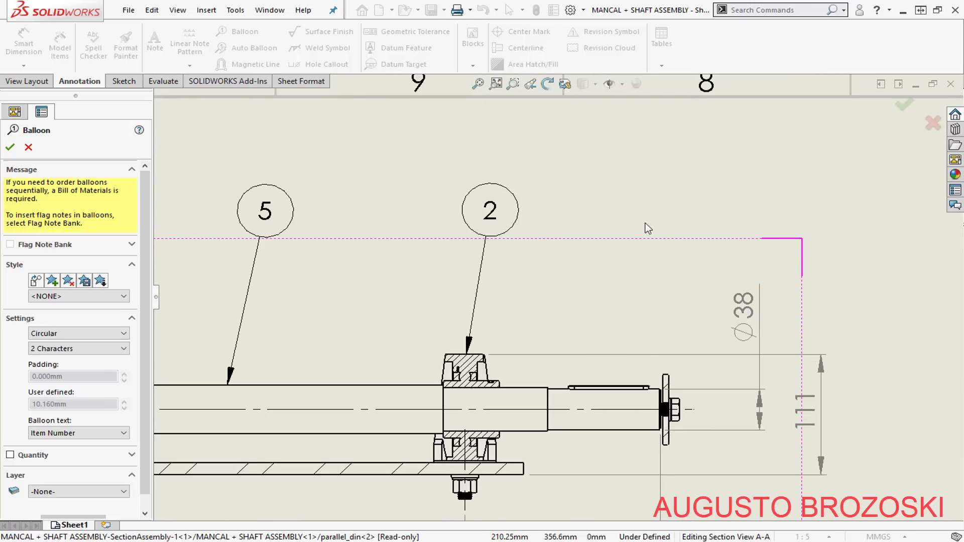
click(612, 387)
click(636, 209)
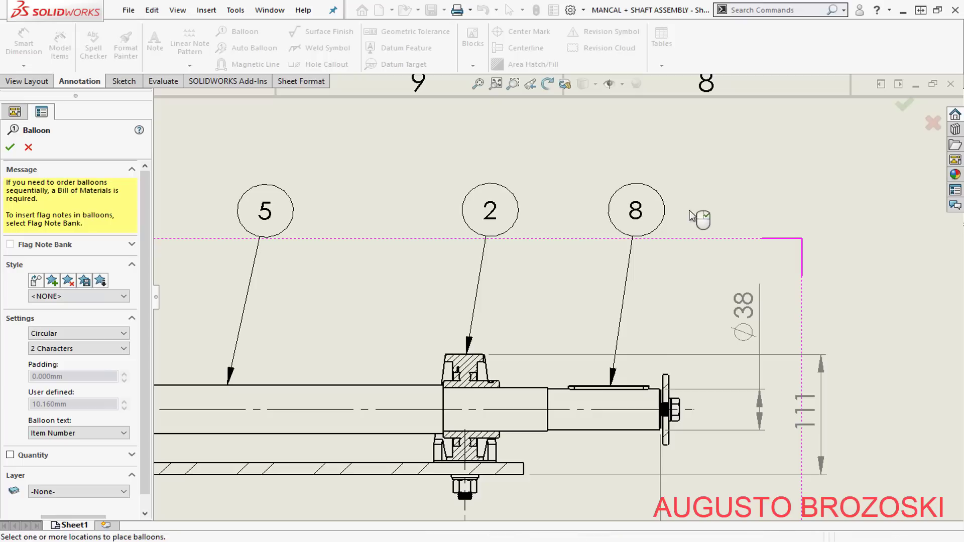
scroll(634, 273, up, 6)
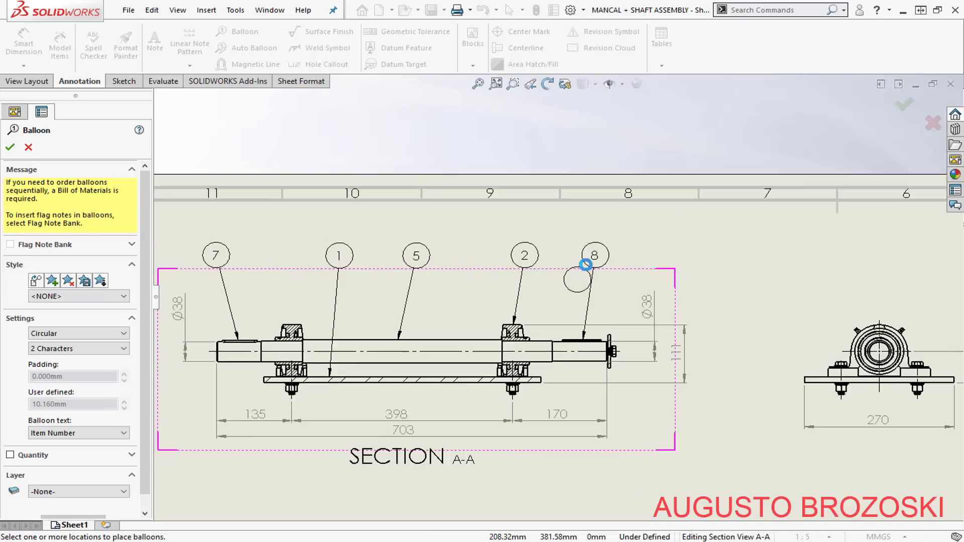
Attach a balloon to the threaded end of the bolt nearer Section A-A in the end view, placed outside the base plate below it.
scroll(758, 386, down, 8)
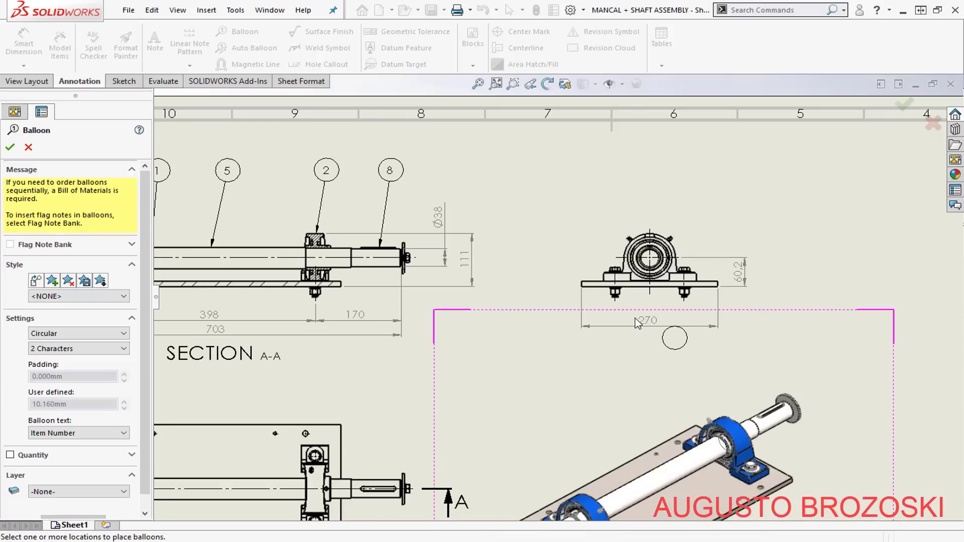
scroll(585, 298, down, 6)
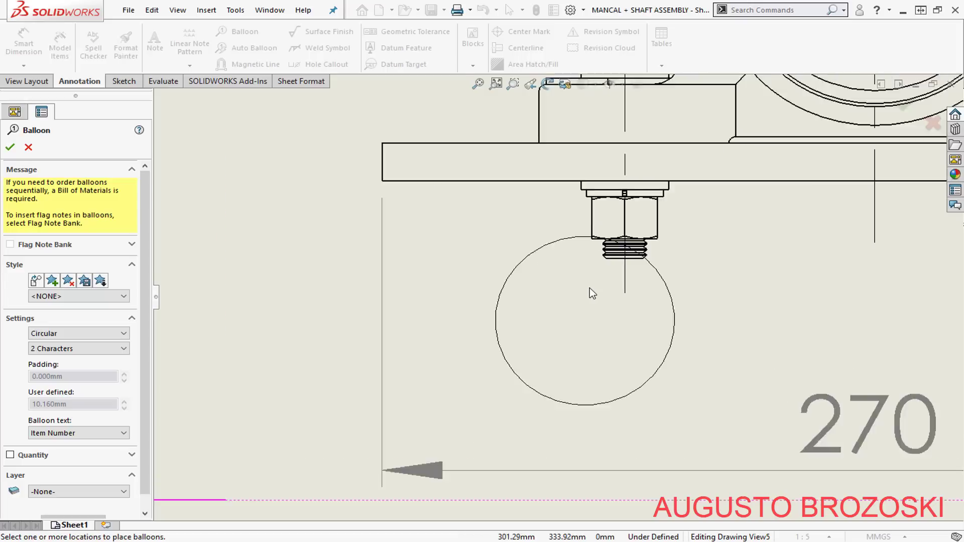
click(605, 254)
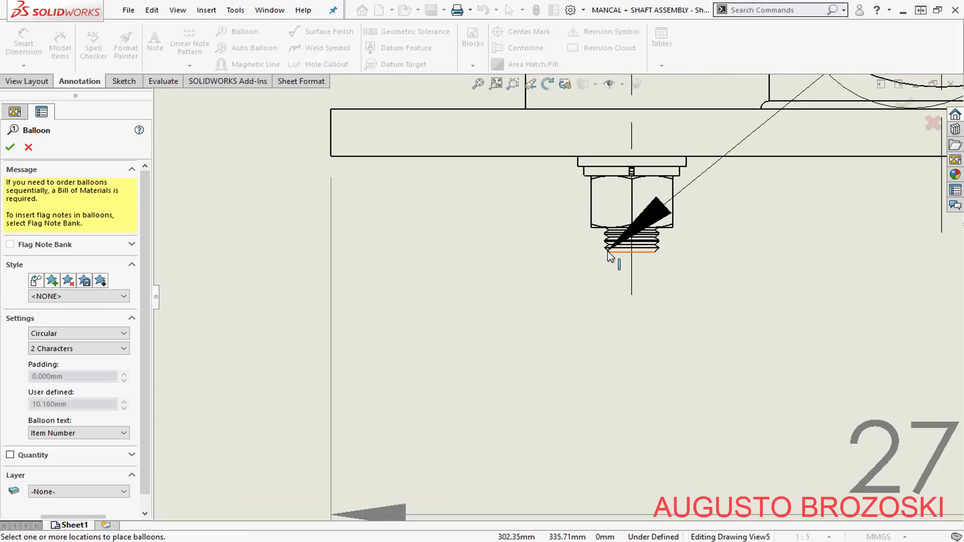
click(891, 120)
scroll(895, 120, up, 3)
scroll(552, 307, up, 2)
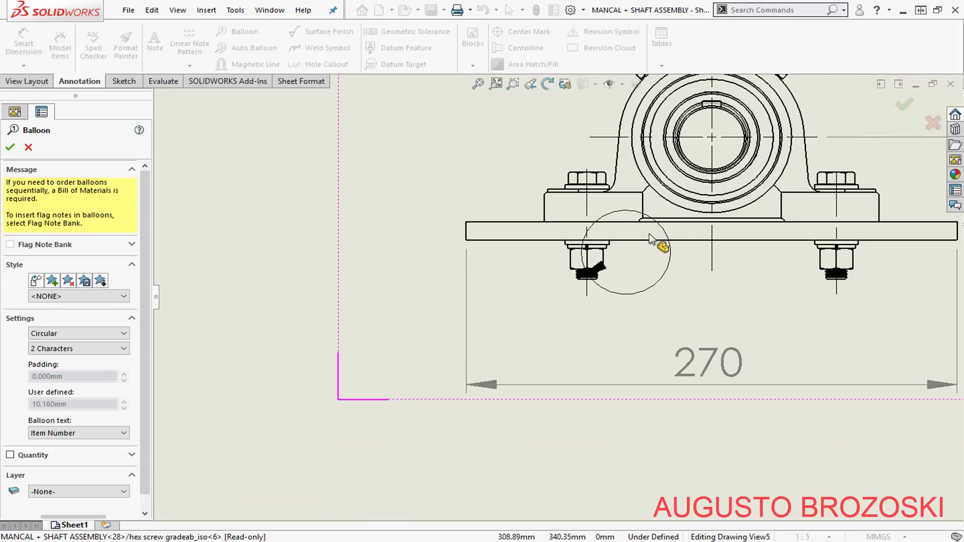
click(294, 321)
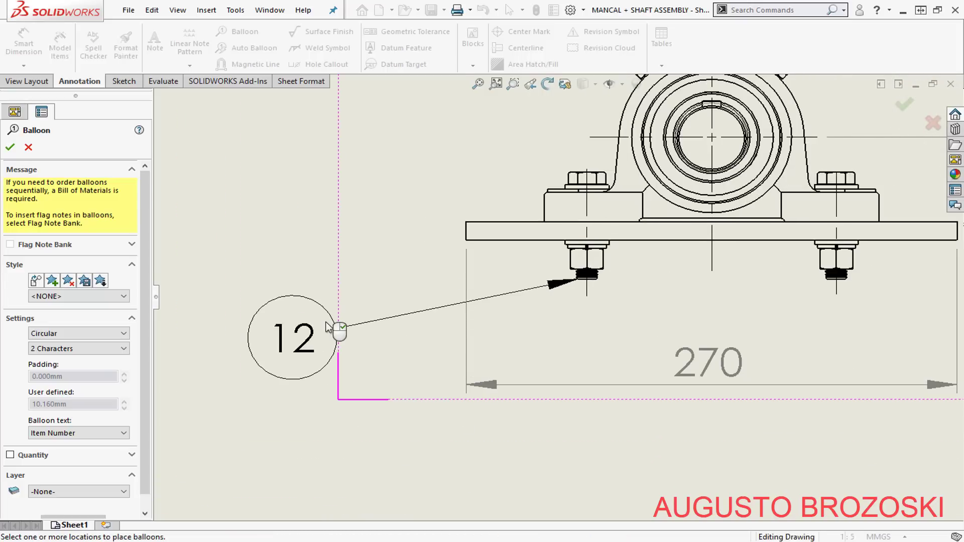
click(11, 147)
scroll(404, 342, up, 2)
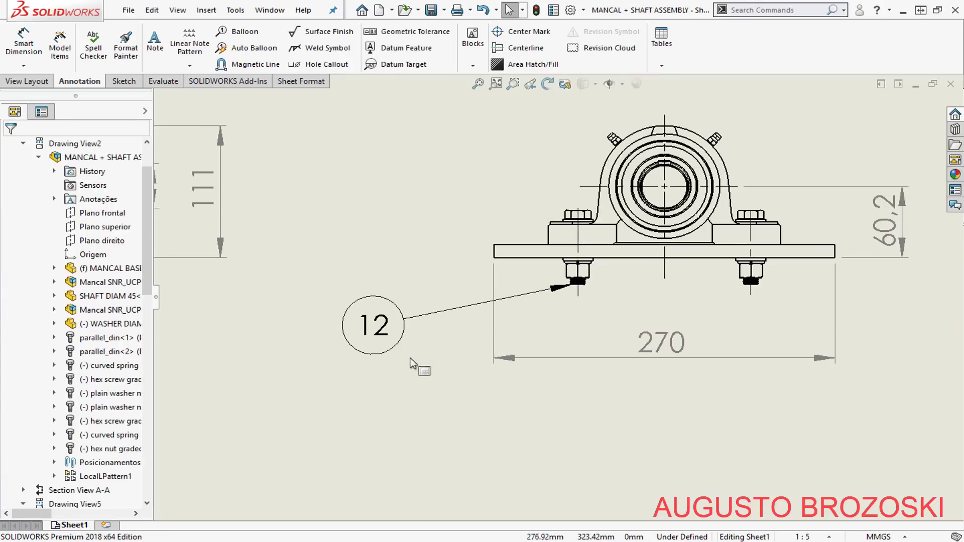
Check the reference PDF in Acrobat Reader, then in SOLIDWORKS stack a balloon for the plain washer under the base plate onto the bolt's balloon.
key(alt+Tab)
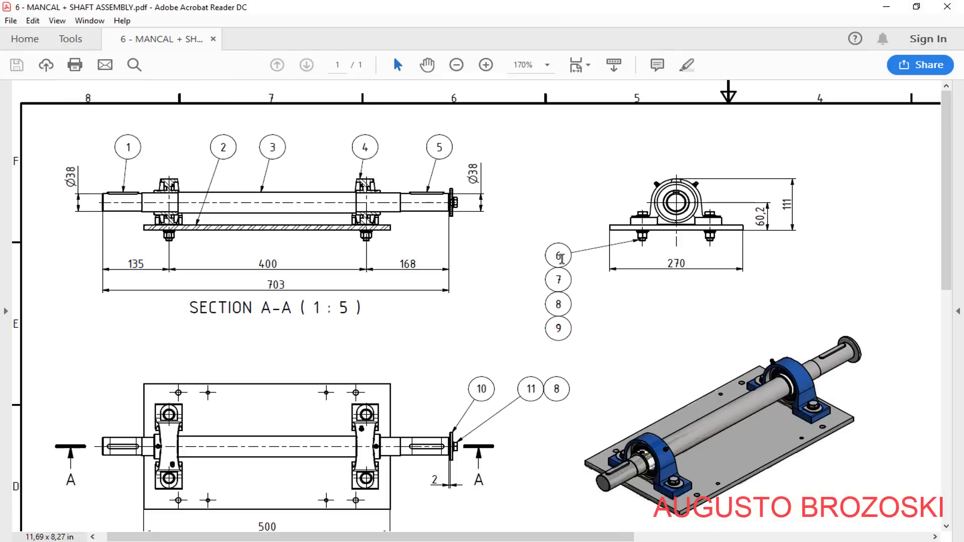
click(886, 7)
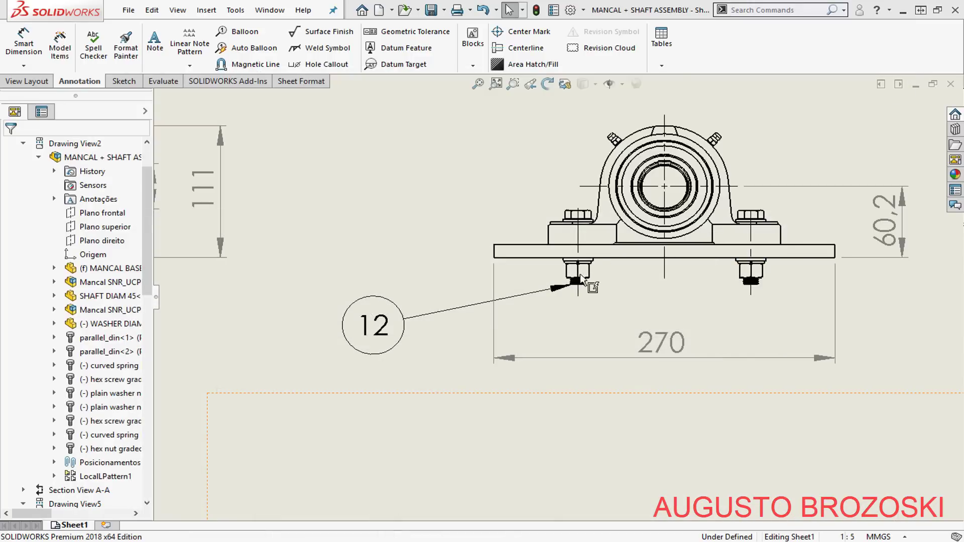
scroll(465, 345, down, 3)
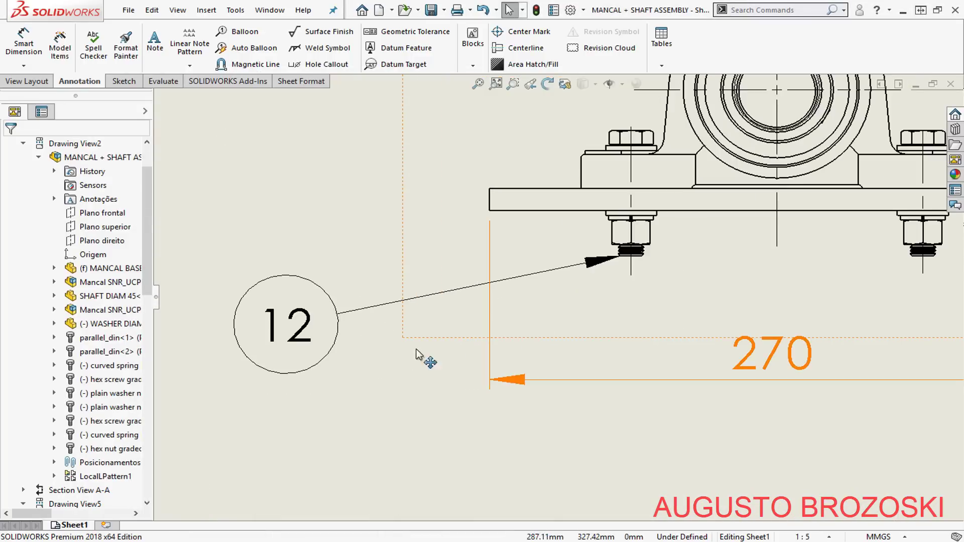
click(331, 354)
right_click(332, 355)
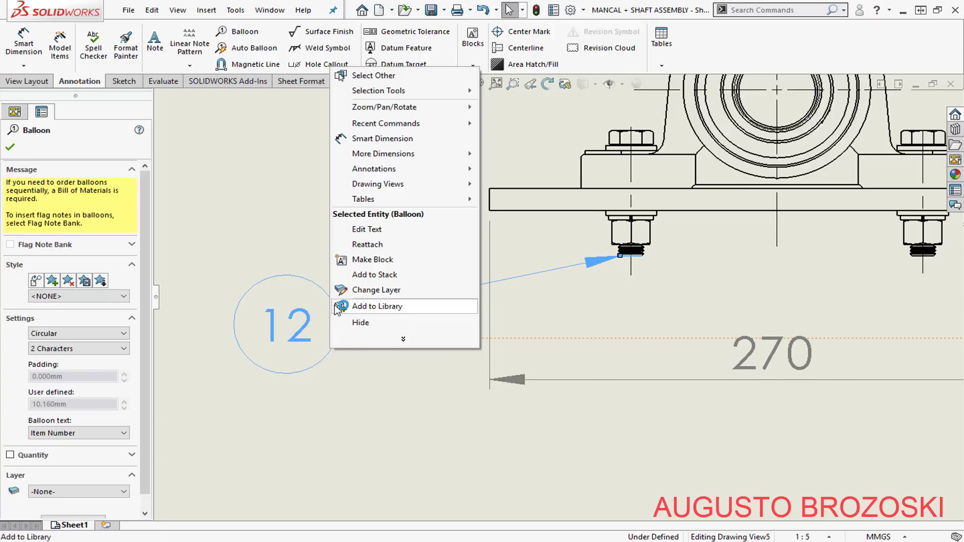
click(380, 277)
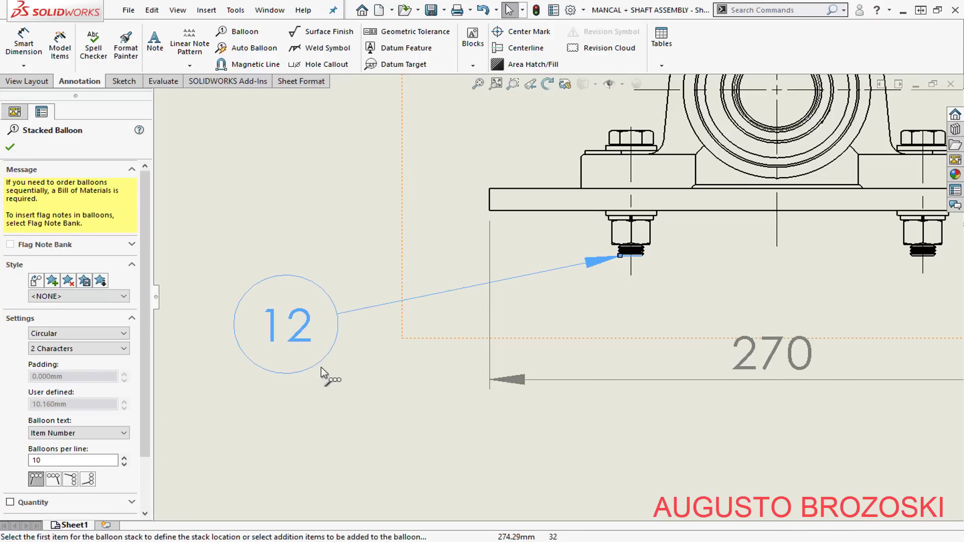
scroll(680, 271, down, 6)
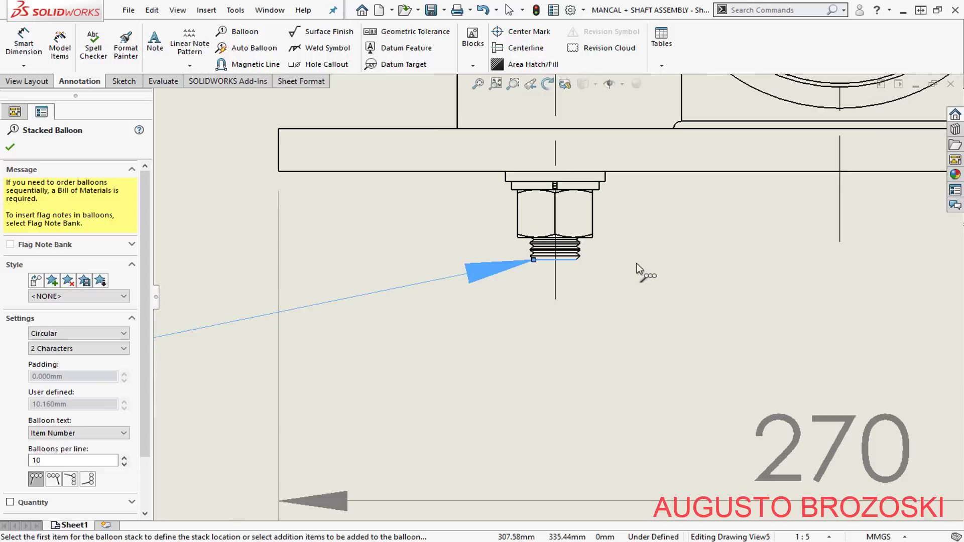
scroll(606, 237, down, 2)
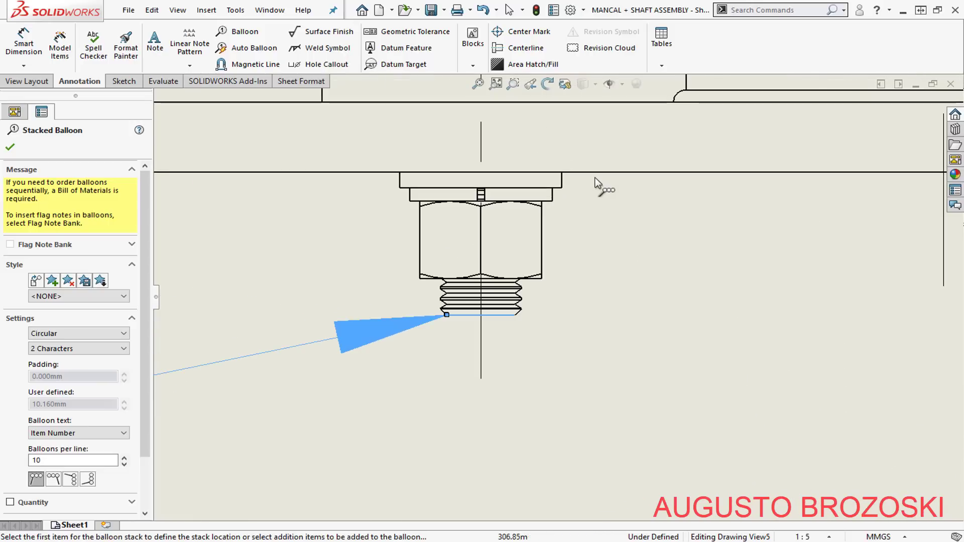
click(559, 194)
scroll(620, 287, up, 6)
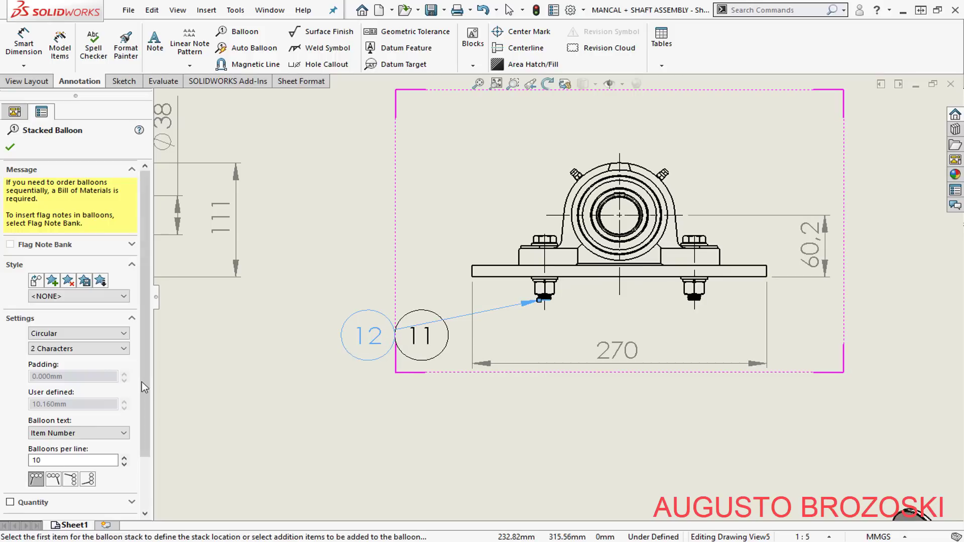
Set the bolt's balloon stack to run vertically downwards, with the leader on the uppermost balloon.
drag(143, 386, 140, 461)
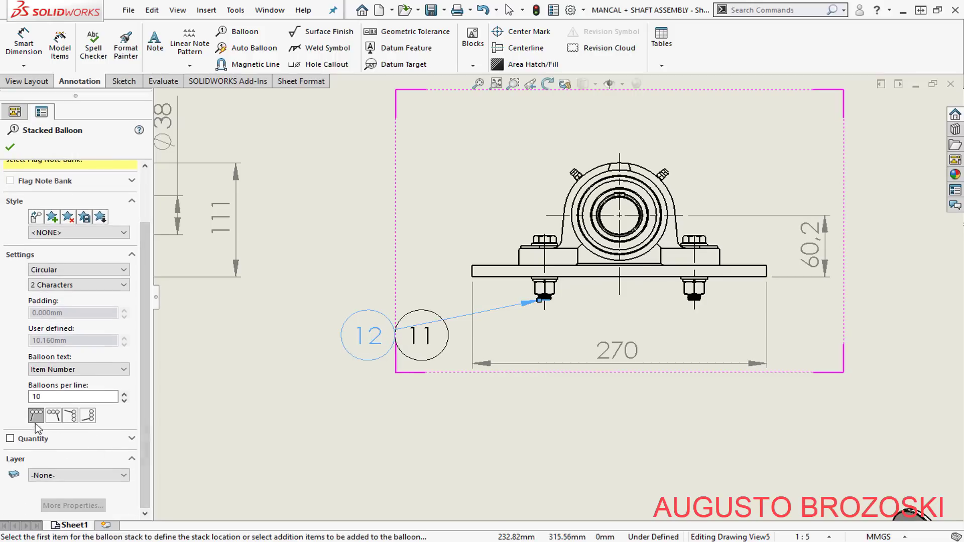
click(53, 417)
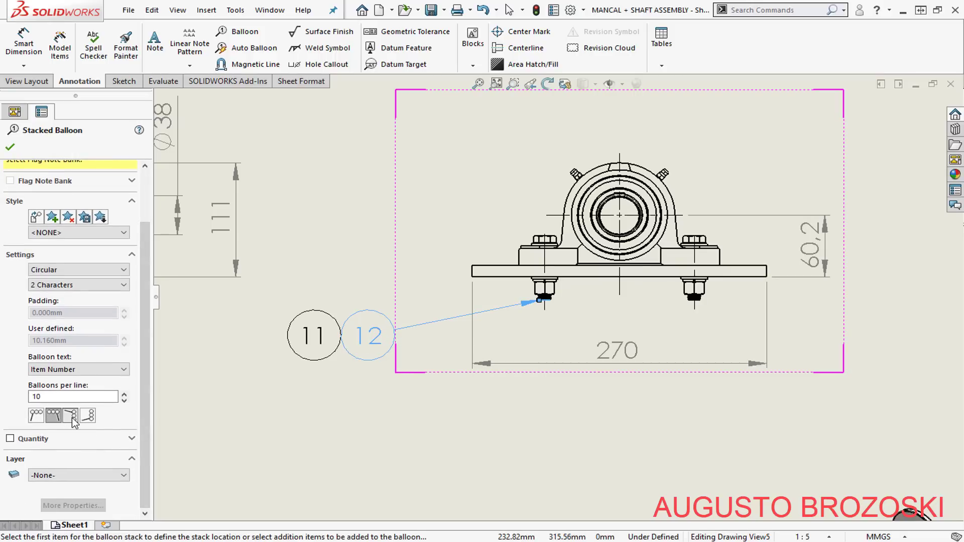
click(72, 418)
click(87, 418)
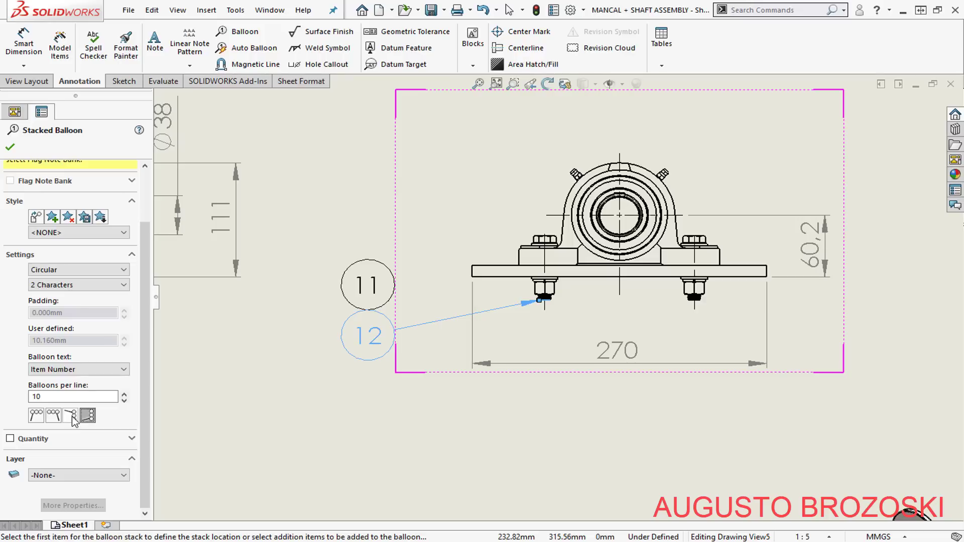
click(73, 417)
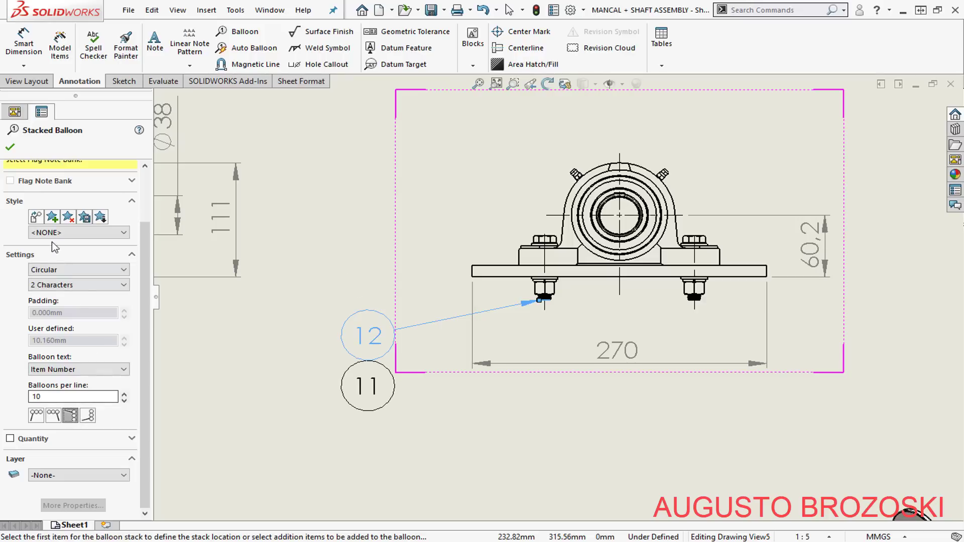
click(10, 146)
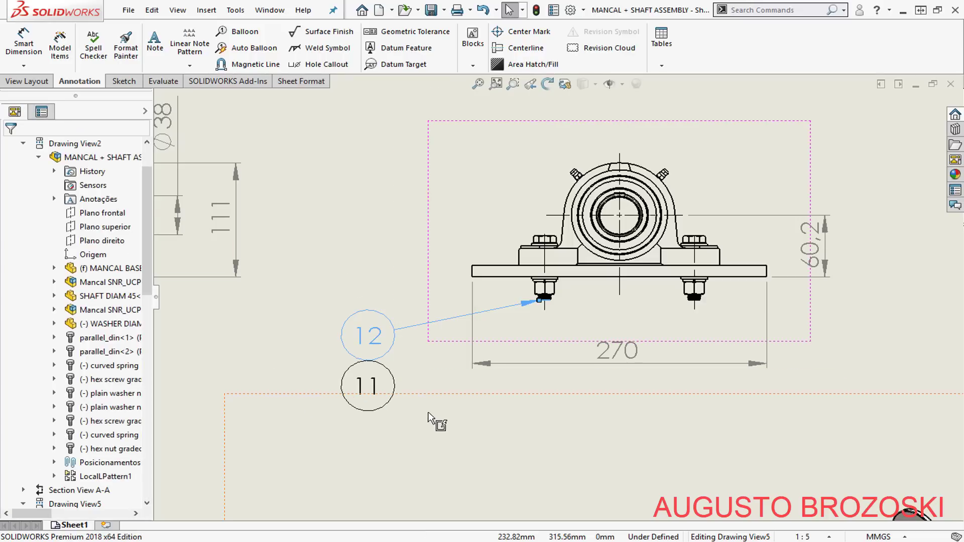
Add the curved spring lock washer above the nut to the bolt's balloon stack in the end view.
scroll(429, 412, down, 3)
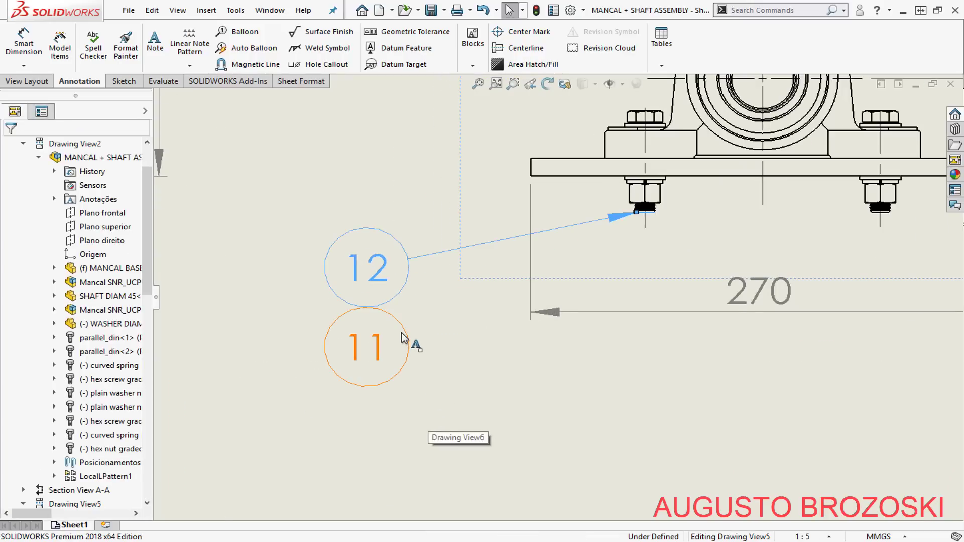
click(401, 338)
right_click(404, 337)
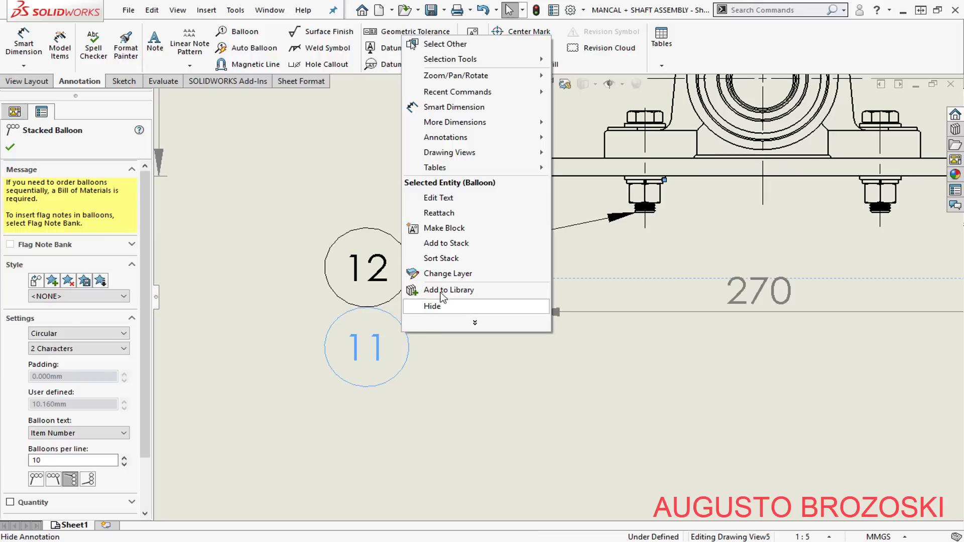
click(450, 244)
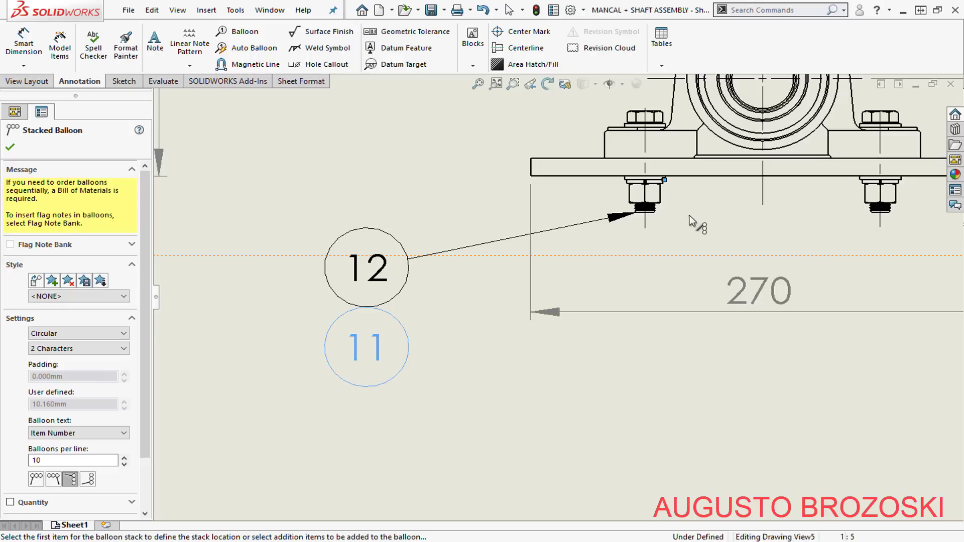
scroll(690, 215, down, 3)
scroll(654, 166, down, 2)
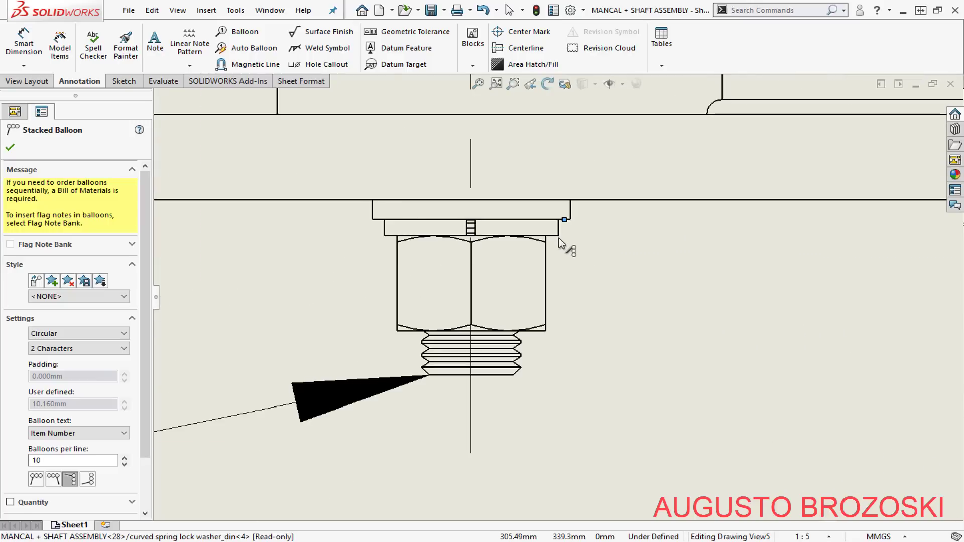
scroll(578, 269, up, 5)
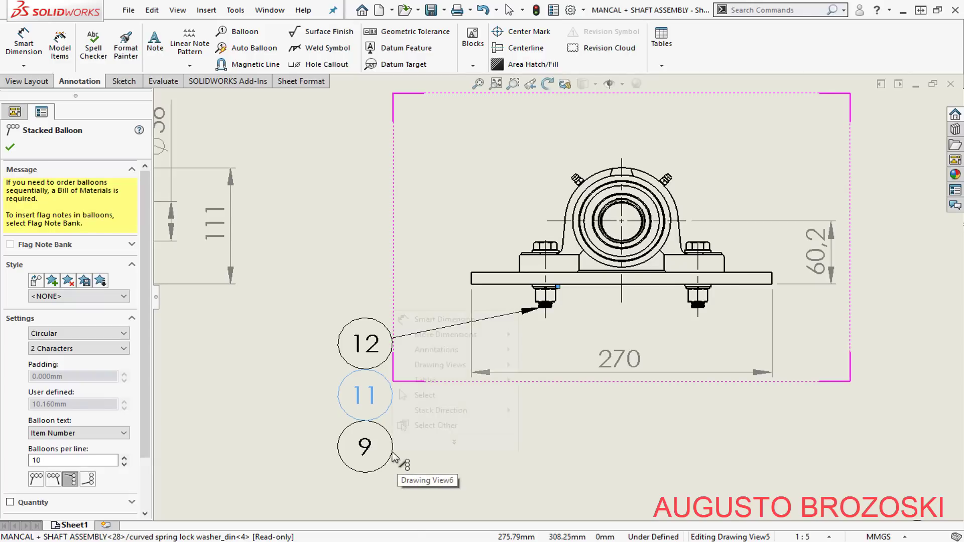
right_click(393, 455)
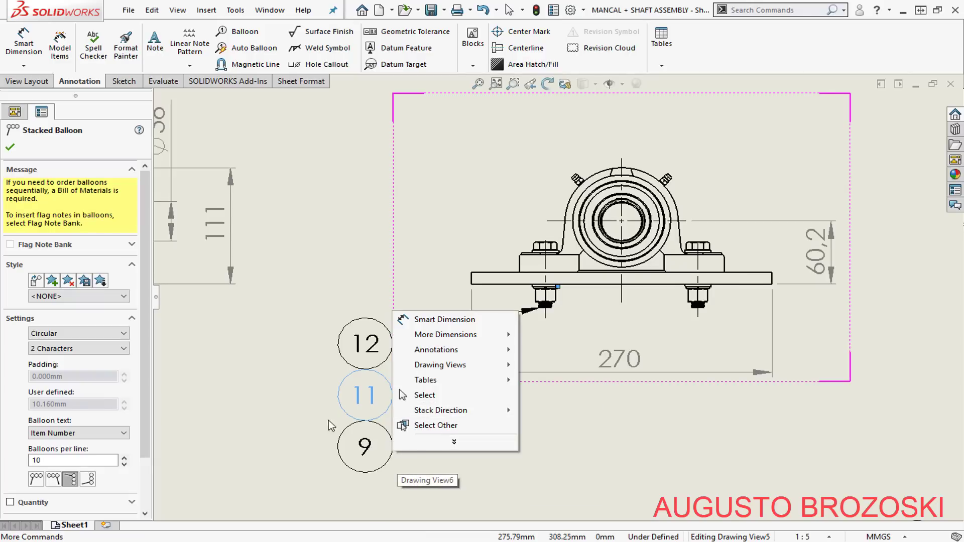
Add the hex nut under the base plate to the bolt's balloon stack in the end view and finish the stack.
click(293, 379)
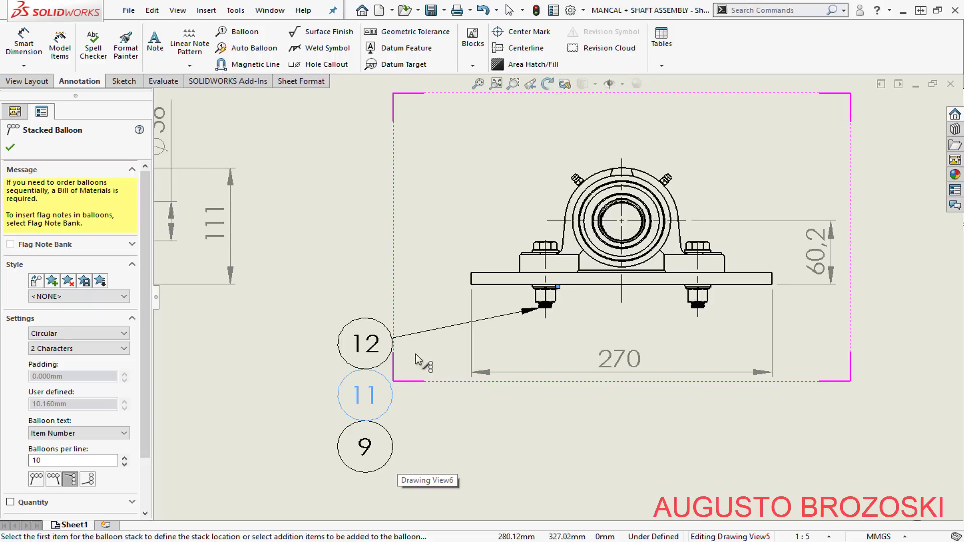
scroll(501, 304, down, 5)
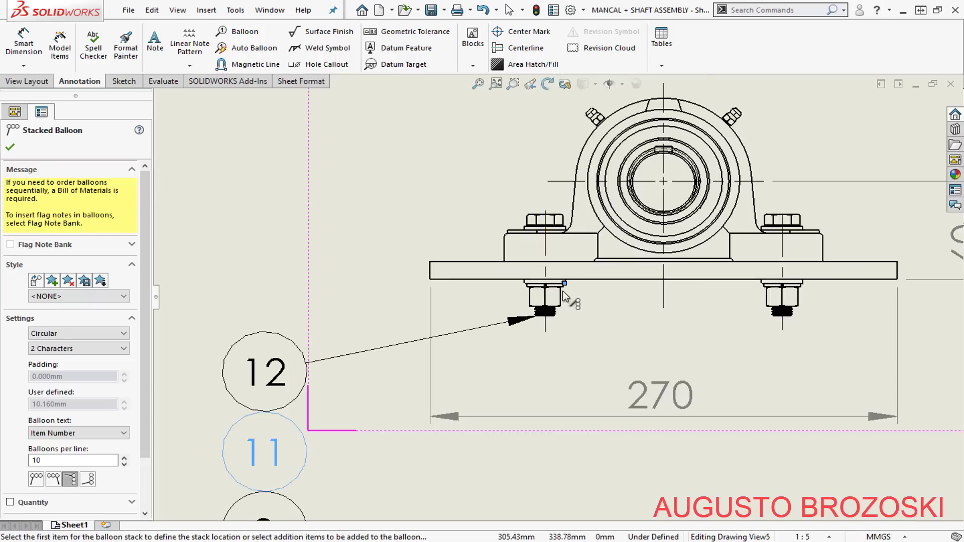
click(553, 310)
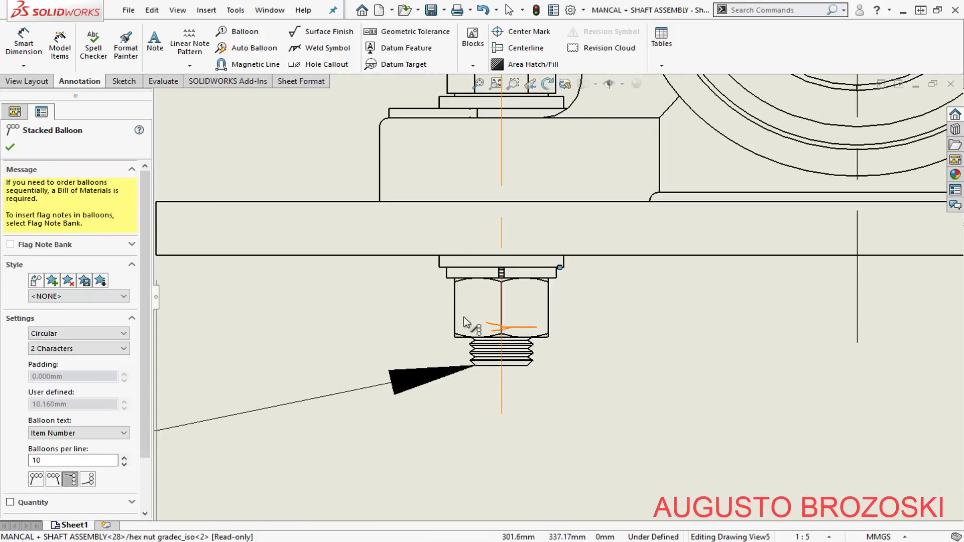
scroll(452, 316, up, 7)
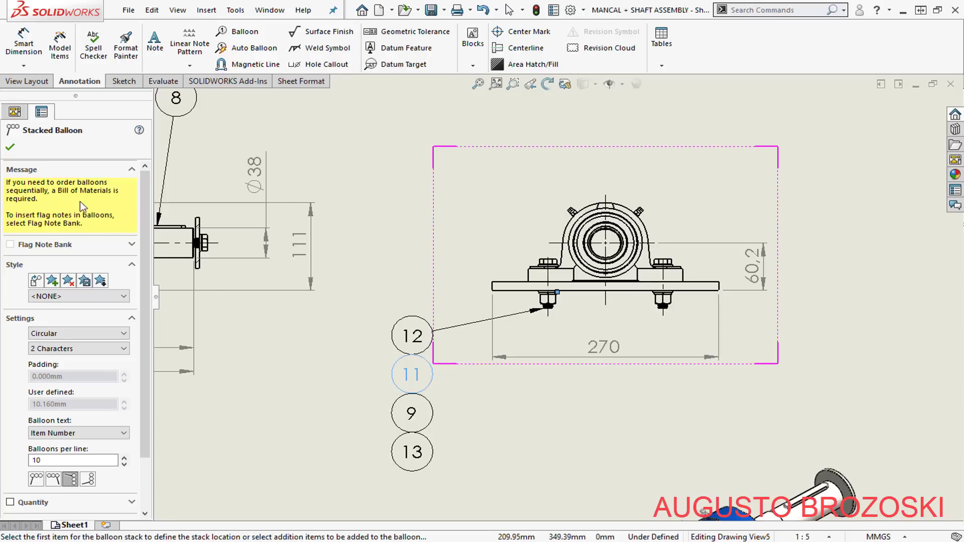
scroll(395, 253, up, 4)
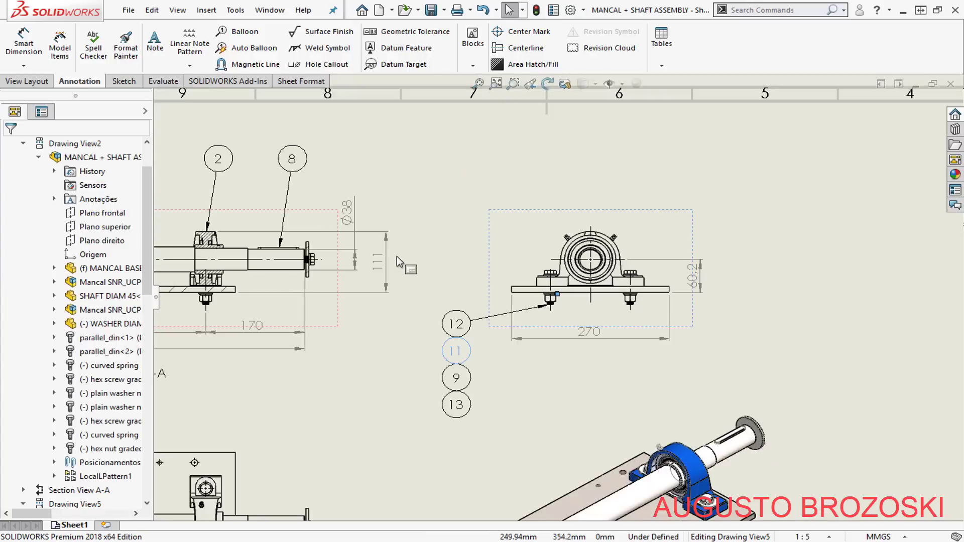
Check the reference PDF in Acrobat Reader, and in SOLIDWORKS attach a balloon to the large shaft-end washer in the plan view, placed above it.
scroll(418, 439, down, 5)
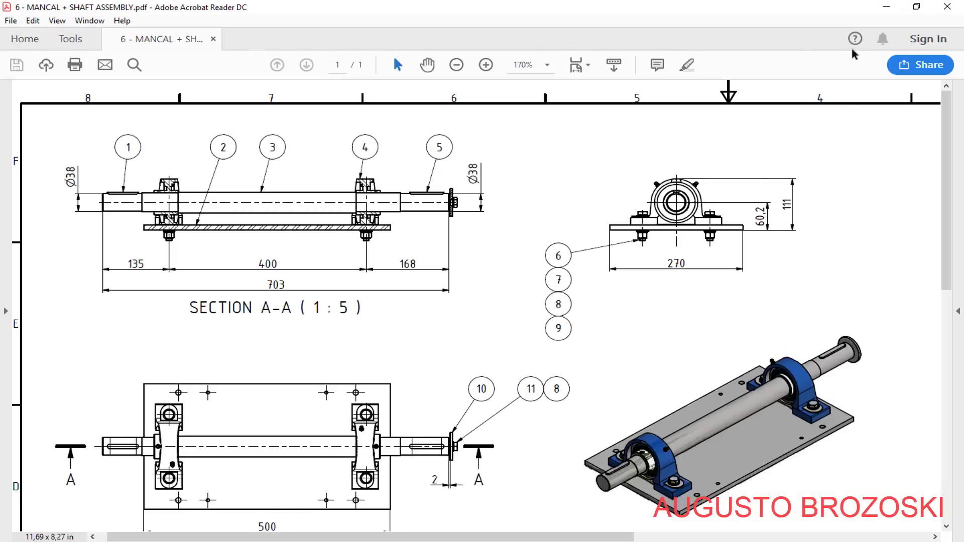
click(887, 8)
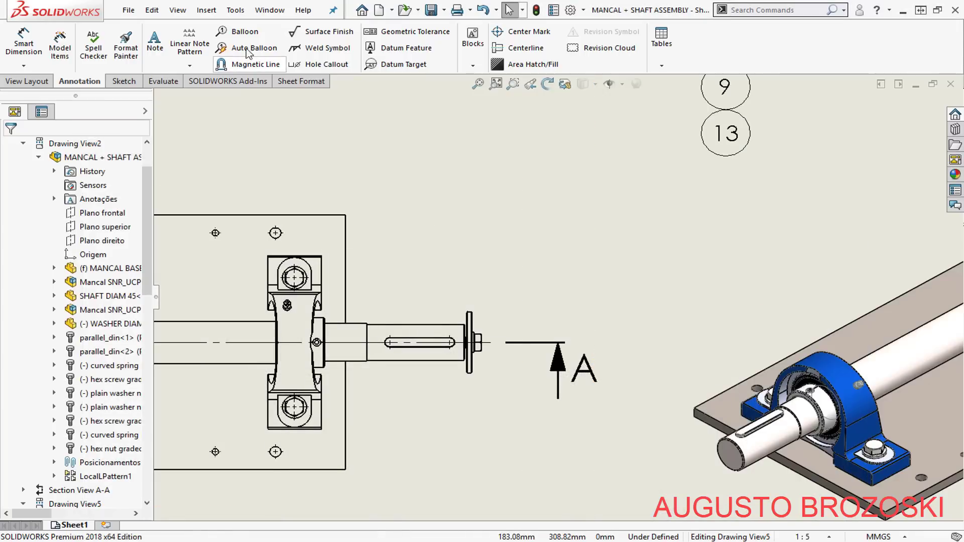
click(237, 33)
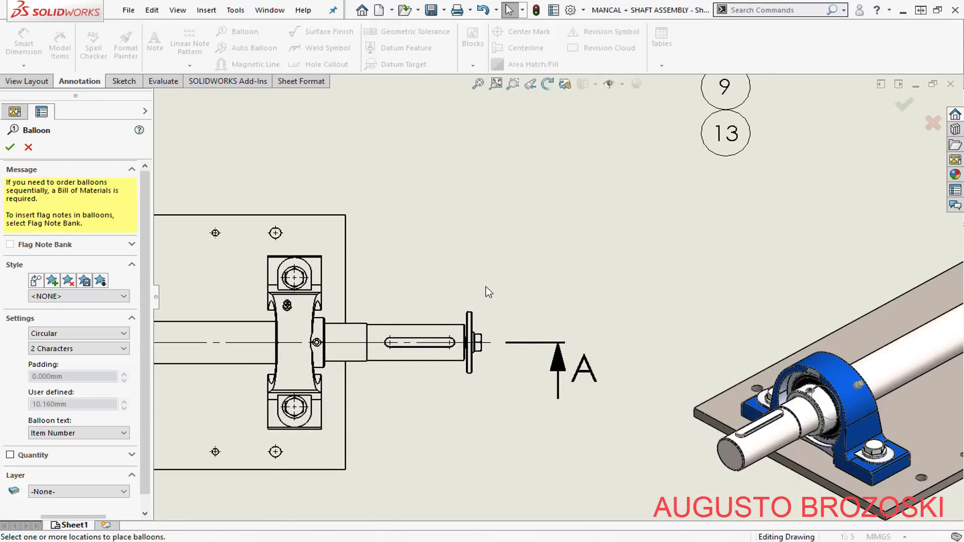
scroll(487, 296, down, 3)
scroll(483, 298, down, 2)
click(465, 357)
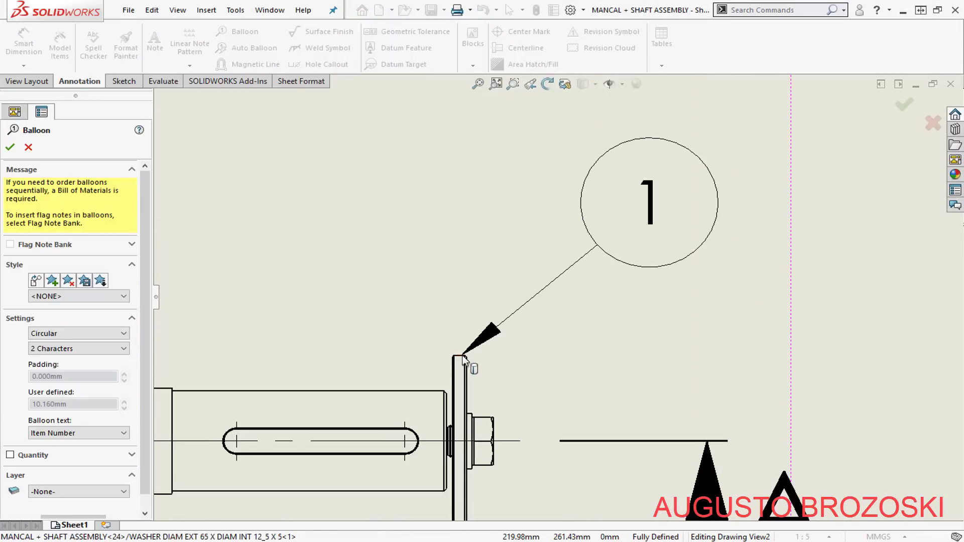
scroll(559, 289, up, 2)
scroll(647, 180, up, 3)
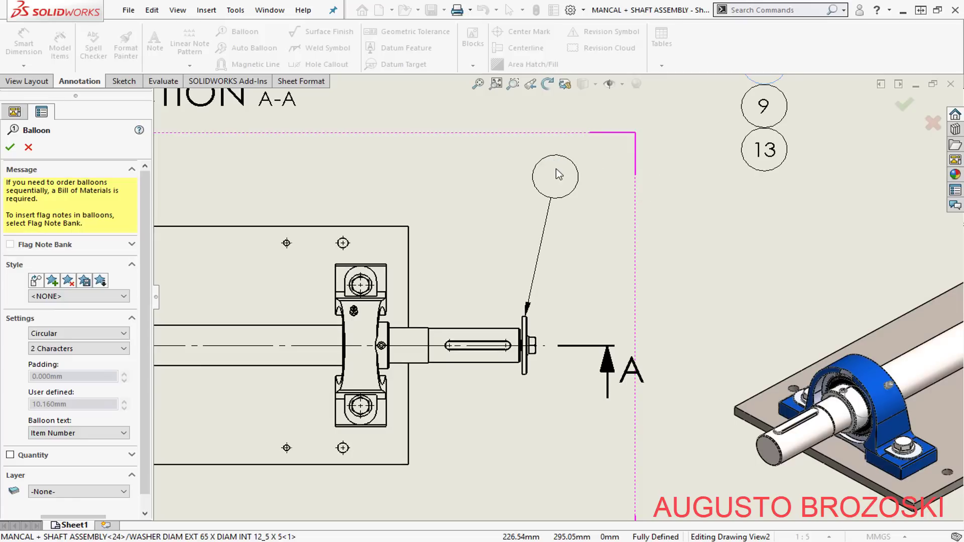
click(556, 167)
Attach a balloon to the hex screw head at the shaft end in the plan view, placed level with the washer's balloon.
scroll(572, 291, down, 5)
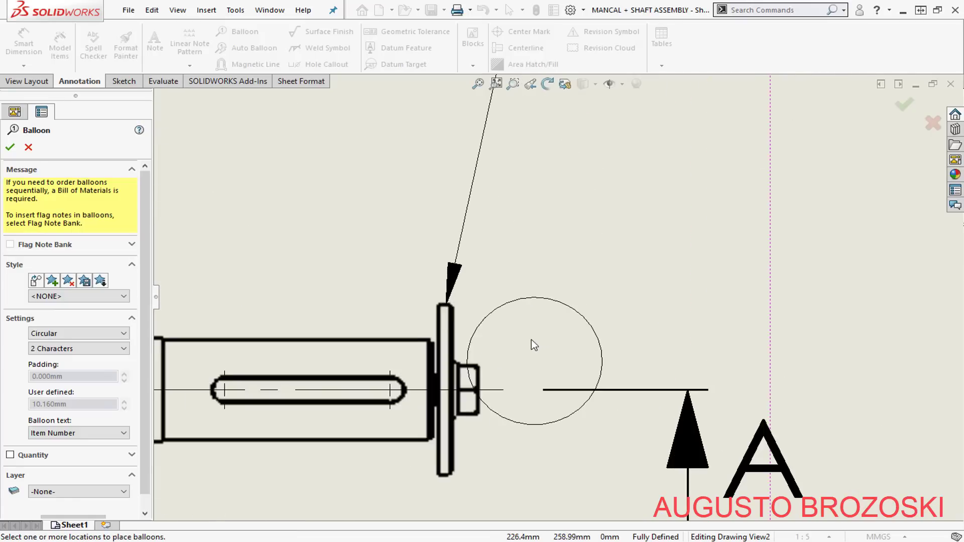
click(465, 376)
scroll(728, 126, up, 4)
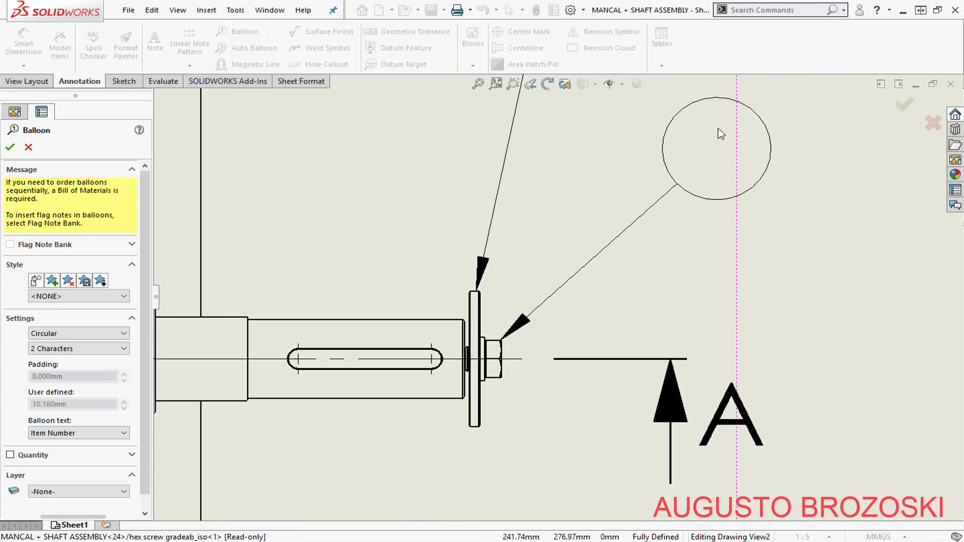
scroll(749, 107, up, 2)
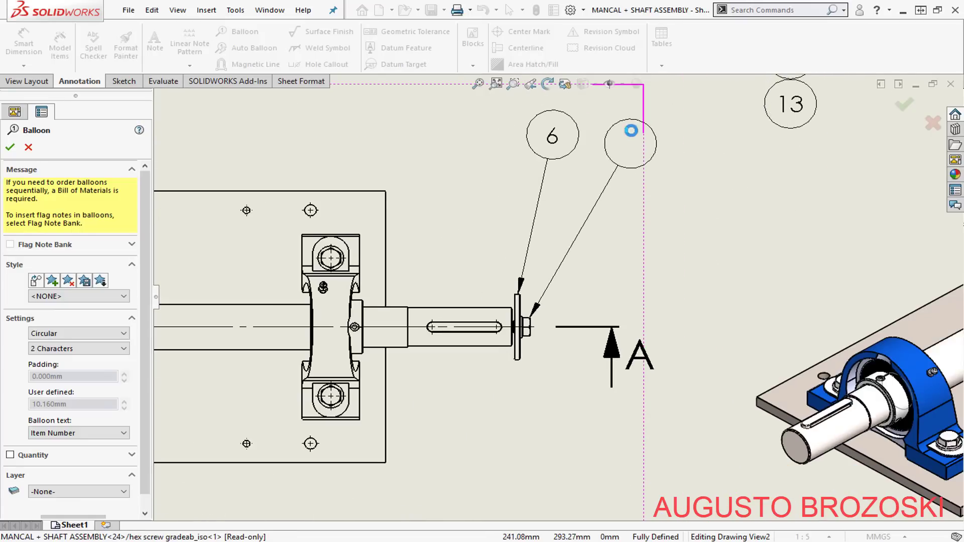
click(632, 125)
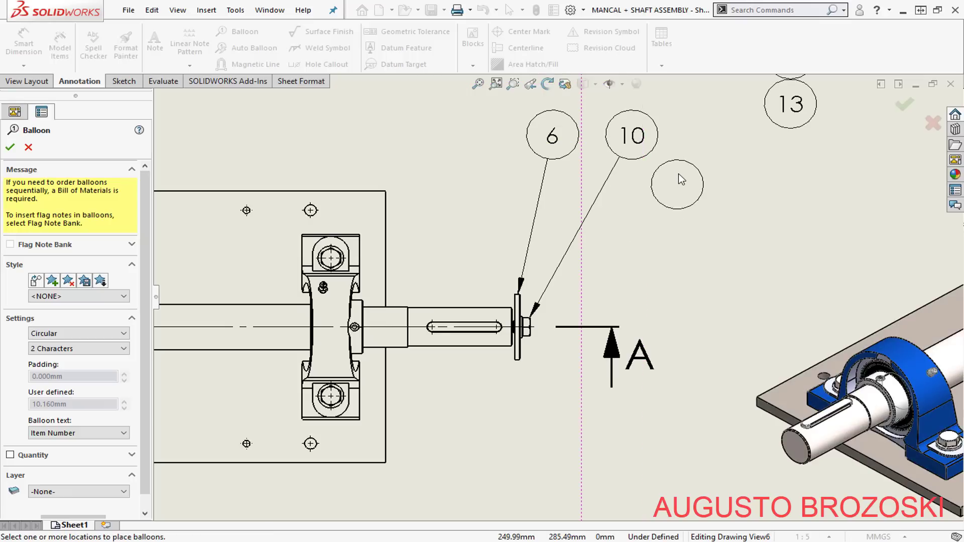
key(Escape)
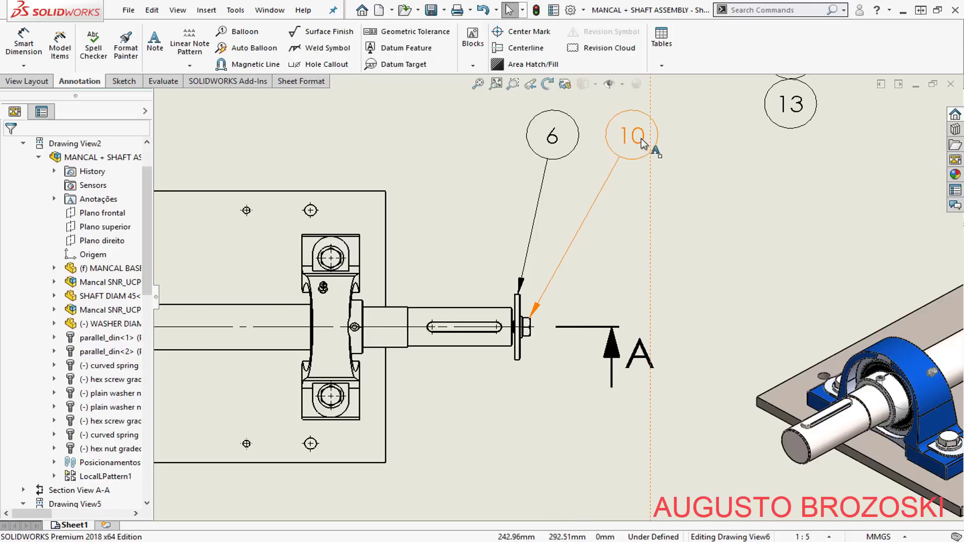
Stack a balloon for the curved spring lock washer horizontally beside the shaft-end hex screw's balloon, and save the drawing.
click(643, 144)
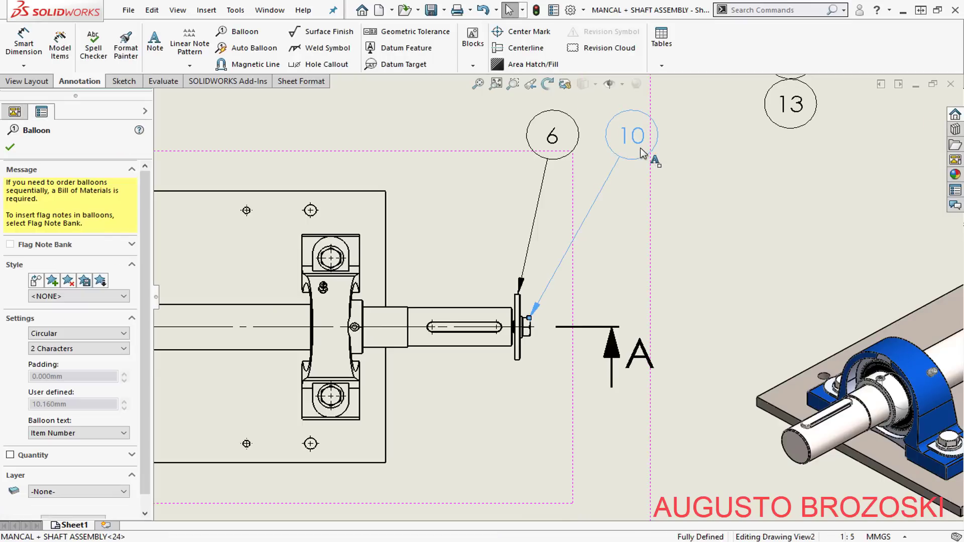
right_click(642, 141)
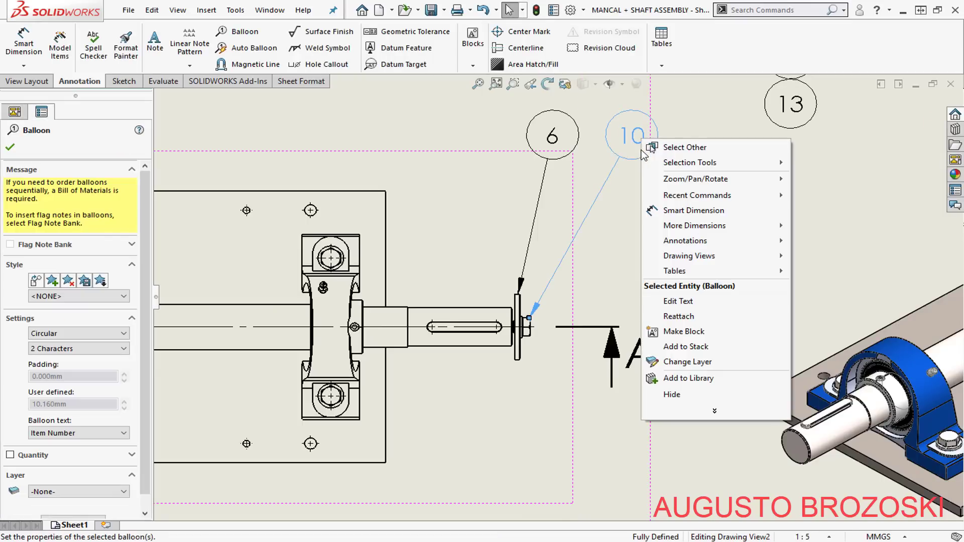
click(703, 347)
scroll(547, 339, down, 8)
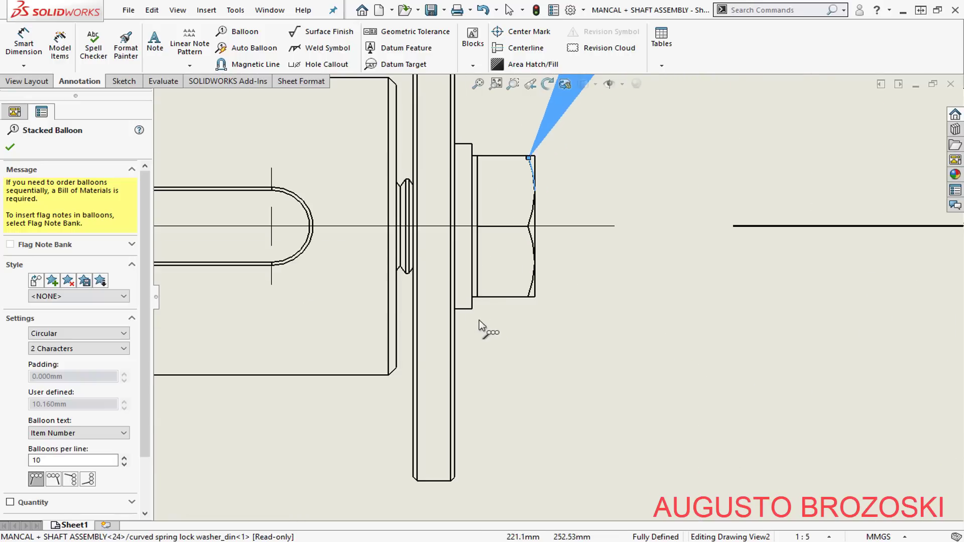
scroll(479, 320, up, 6)
scroll(592, 246, up, 3)
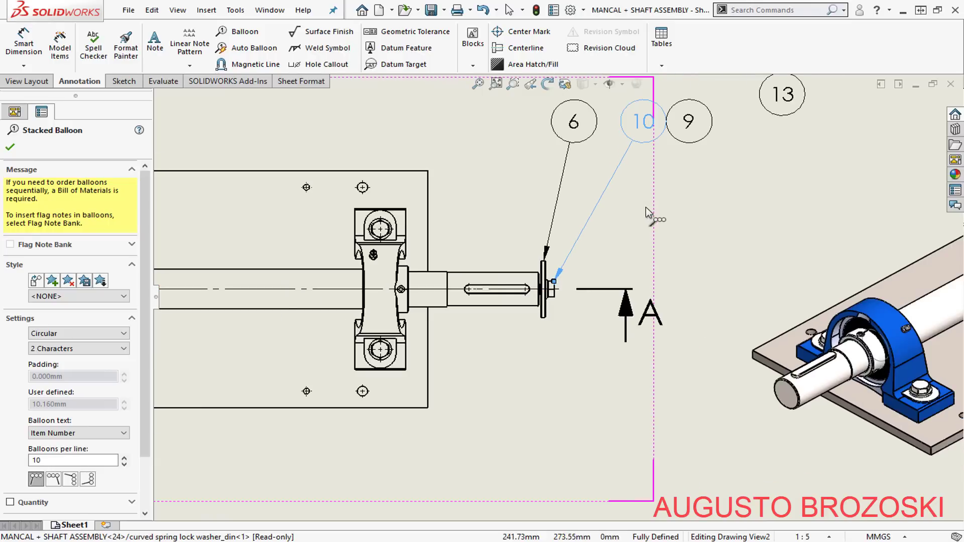
scroll(692, 134, up, 2)
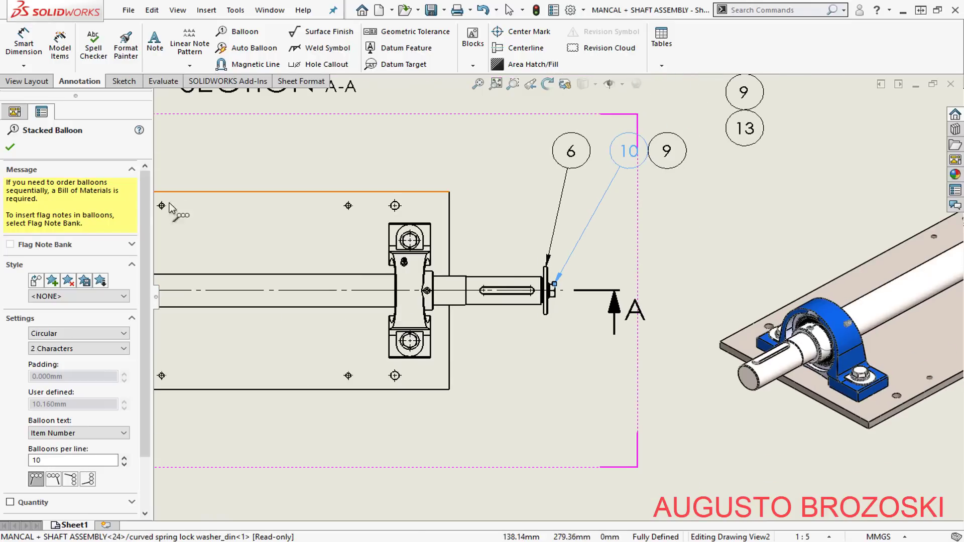
click(10, 147)
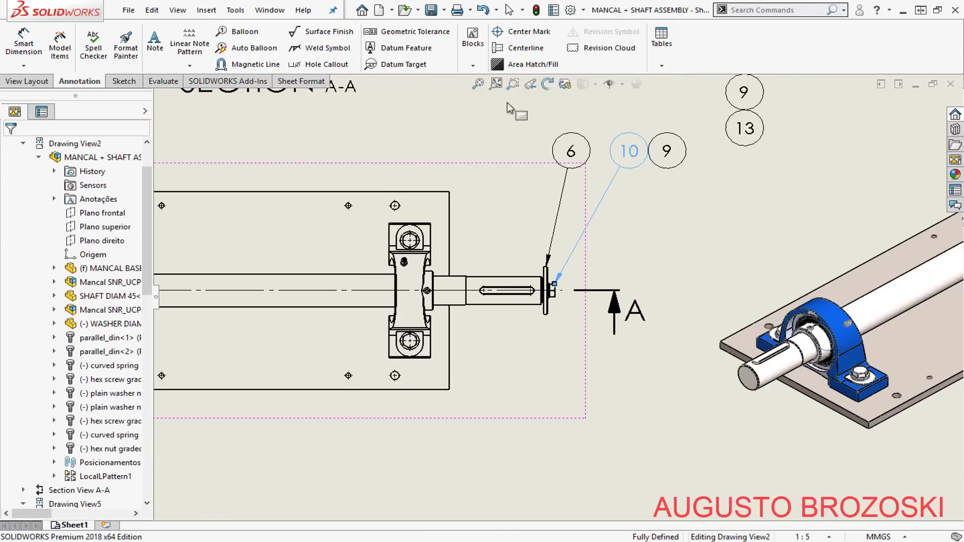
click(497, 85)
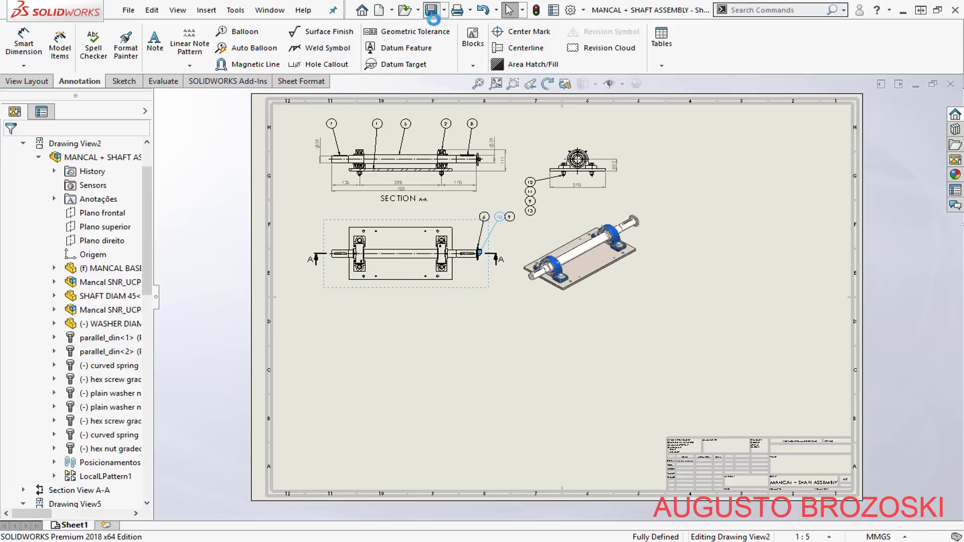
click(482, 101)
Examine the balloon text options for the balloon on the parallel key at the free shaft end in Section A-A.
scroll(318, 127, down, 10)
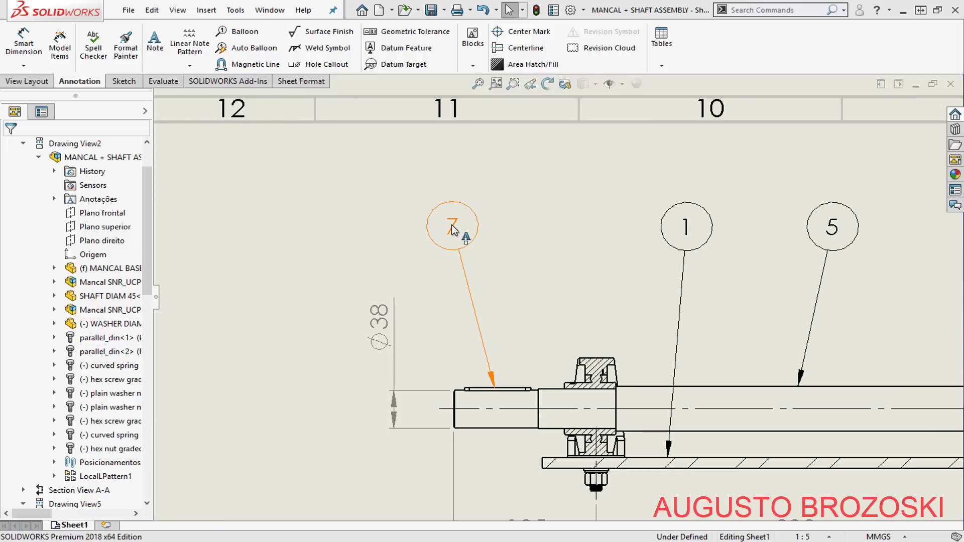
click(465, 225)
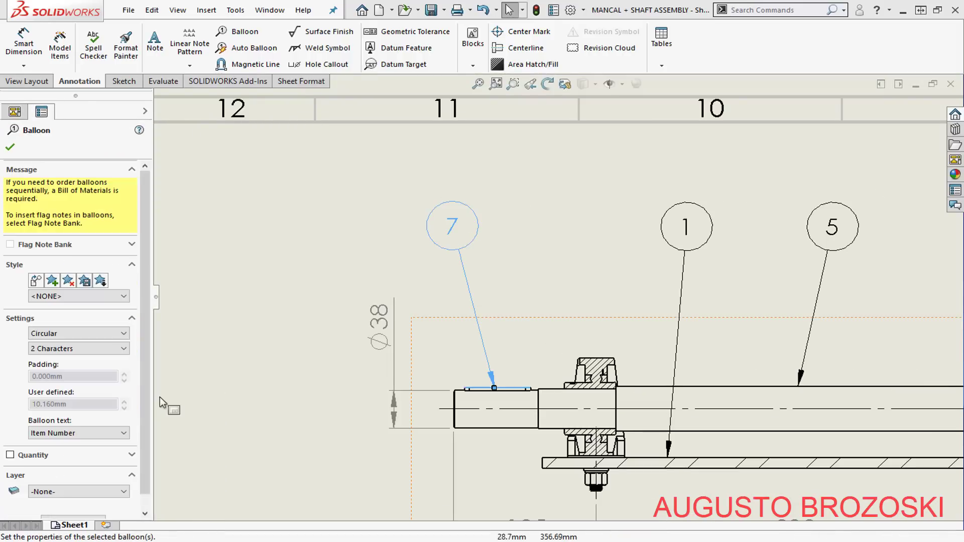
scroll(121, 457, down, 1)
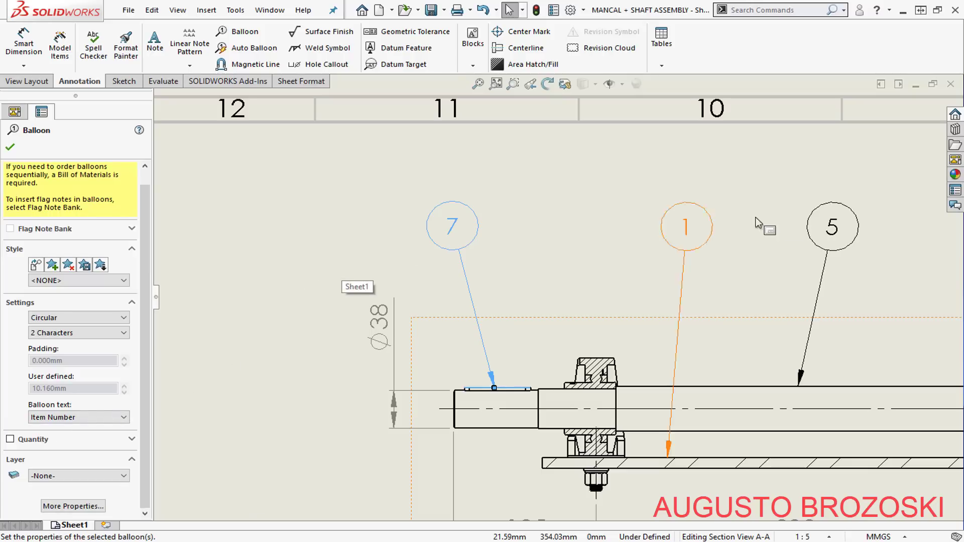
click(11, 147)
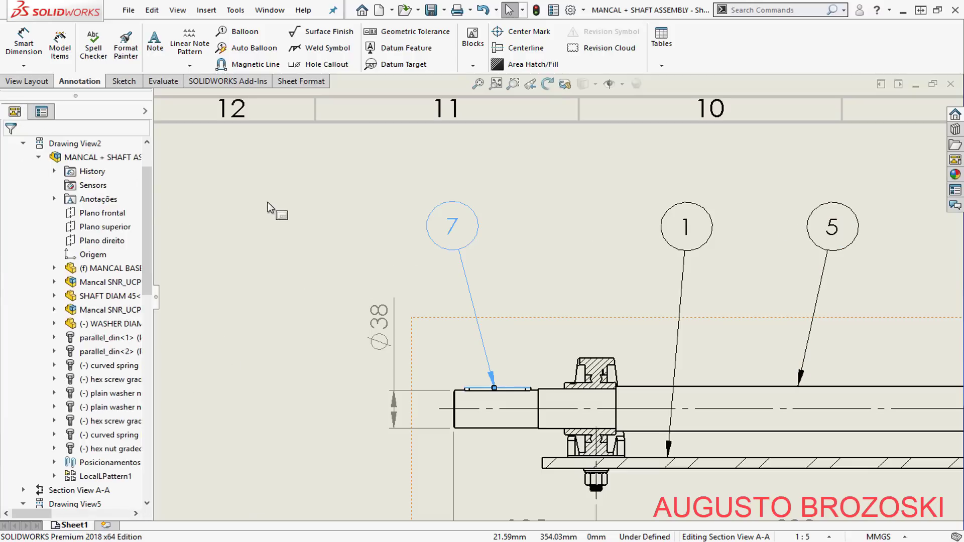
click(451, 231)
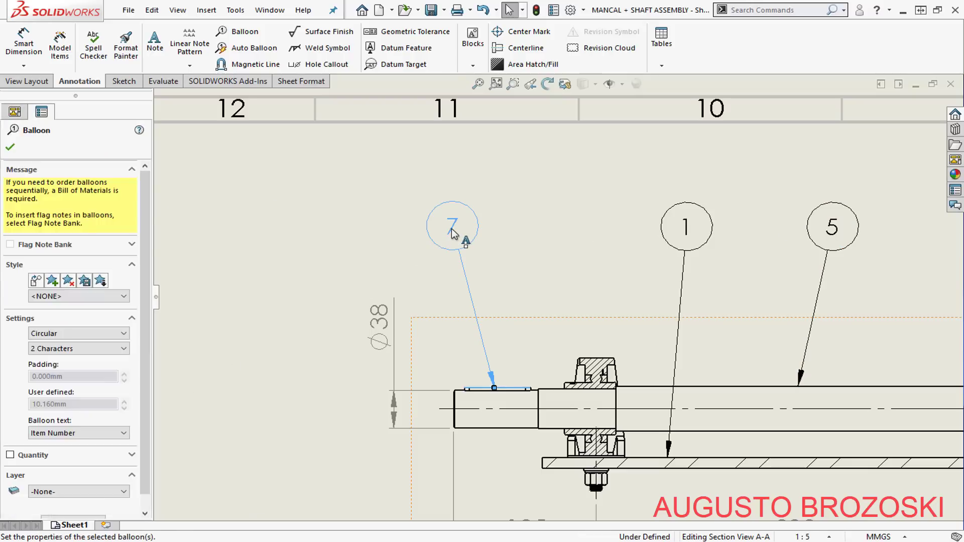
click(104, 435)
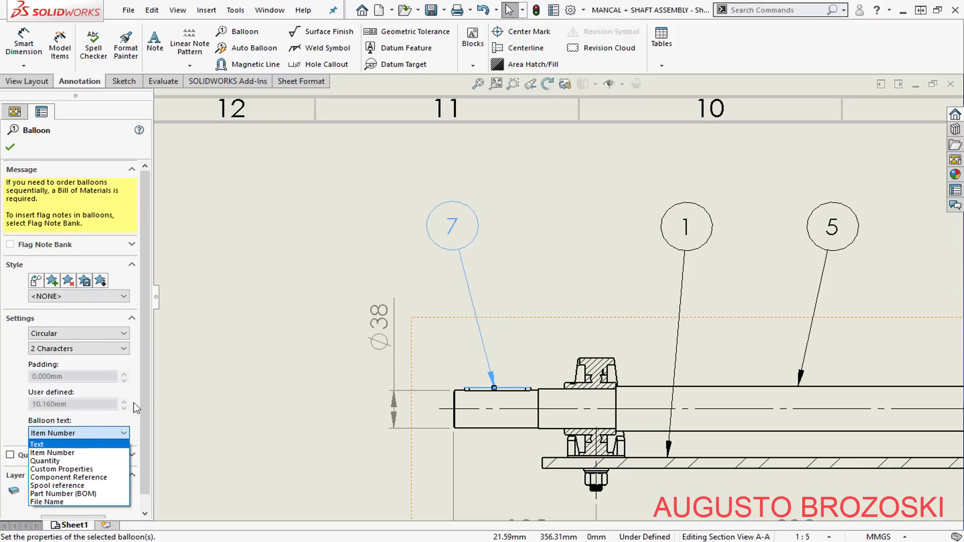
click(217, 360)
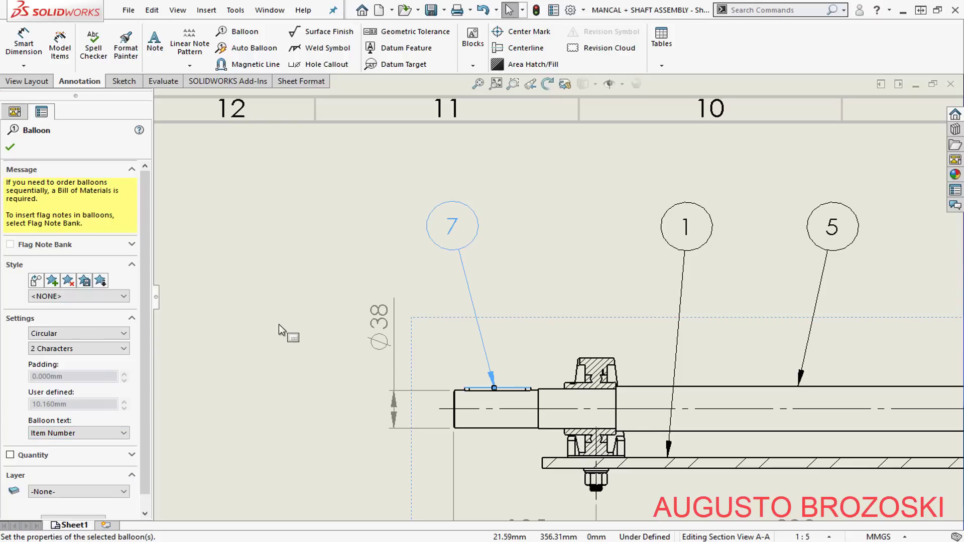
key(Escape)
Review the balloons on all views across the whole drawing sheet.
key(f)
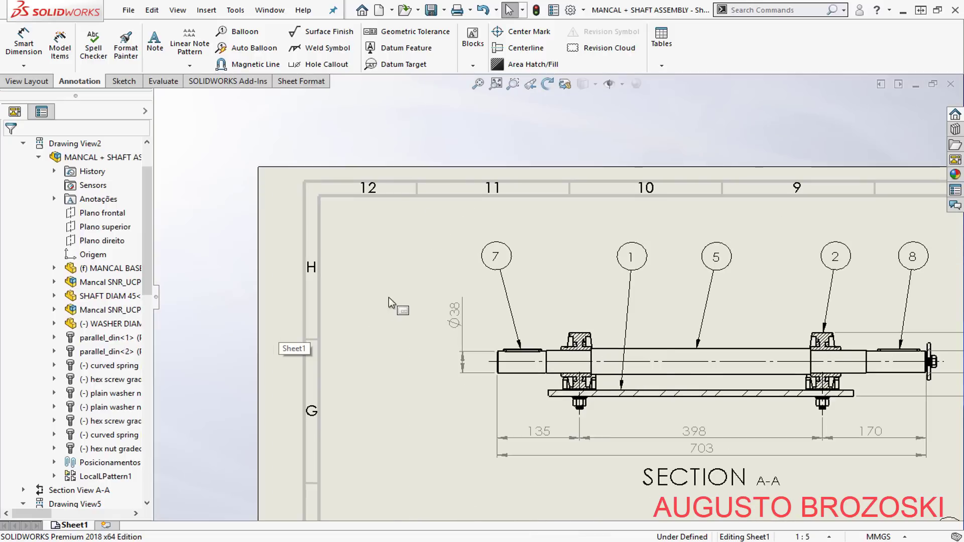
scroll(522, 294, up, 3)
scroll(522, 294, down, 3)
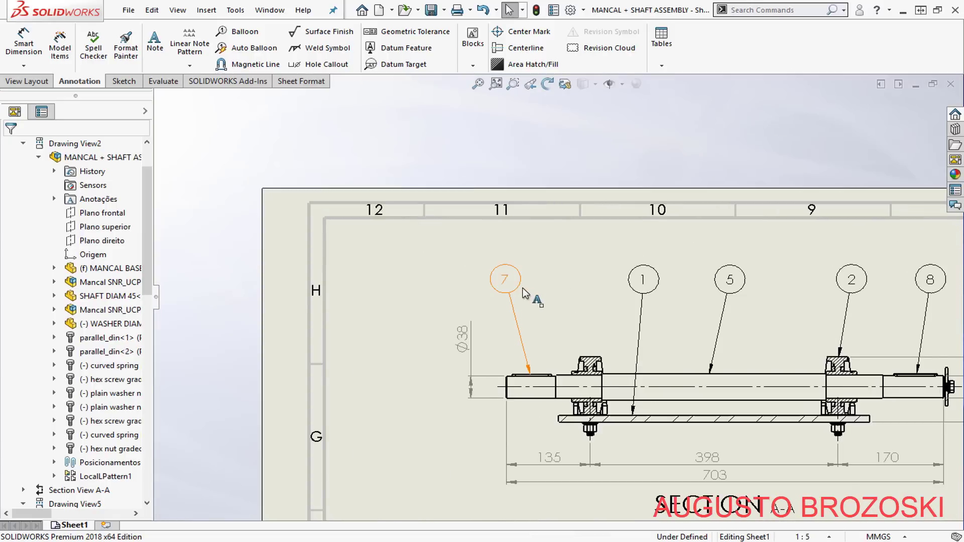
scroll(556, 298, up, 3)
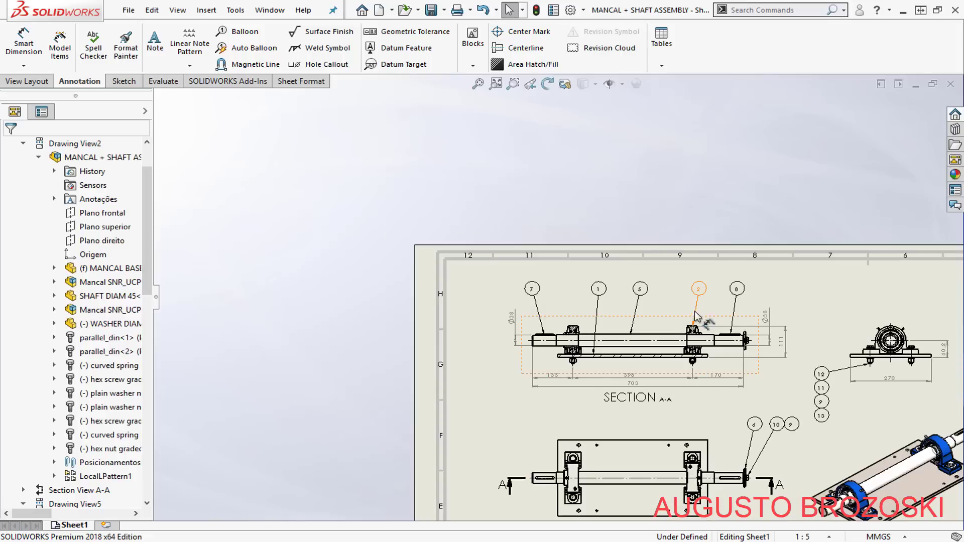
scroll(695, 315, up, 3)
scroll(718, 281, down, 3)
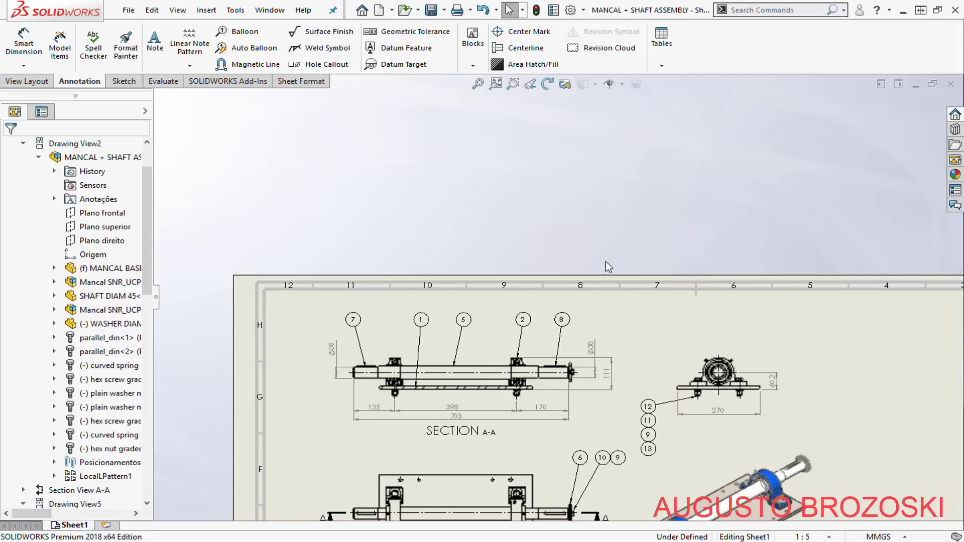
click(495, 84)
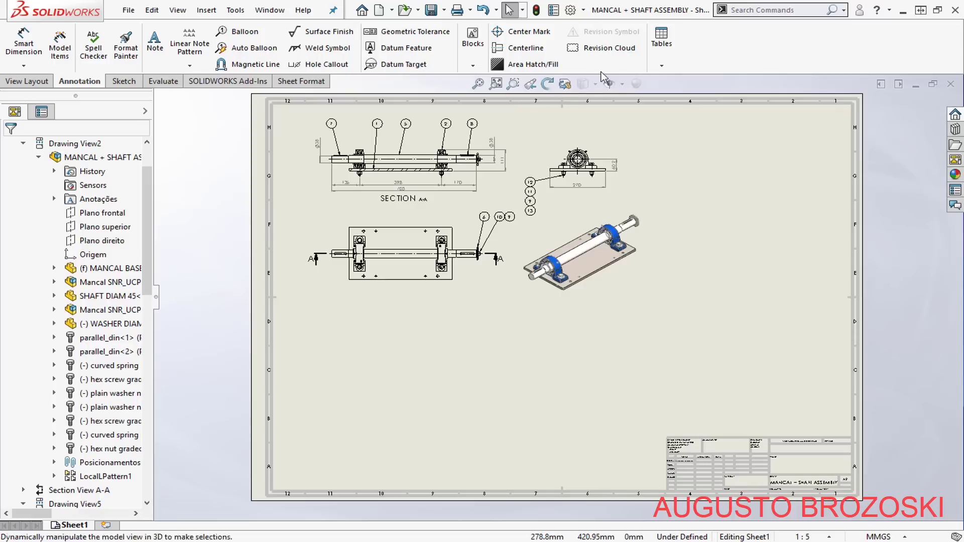
click(649, 150)
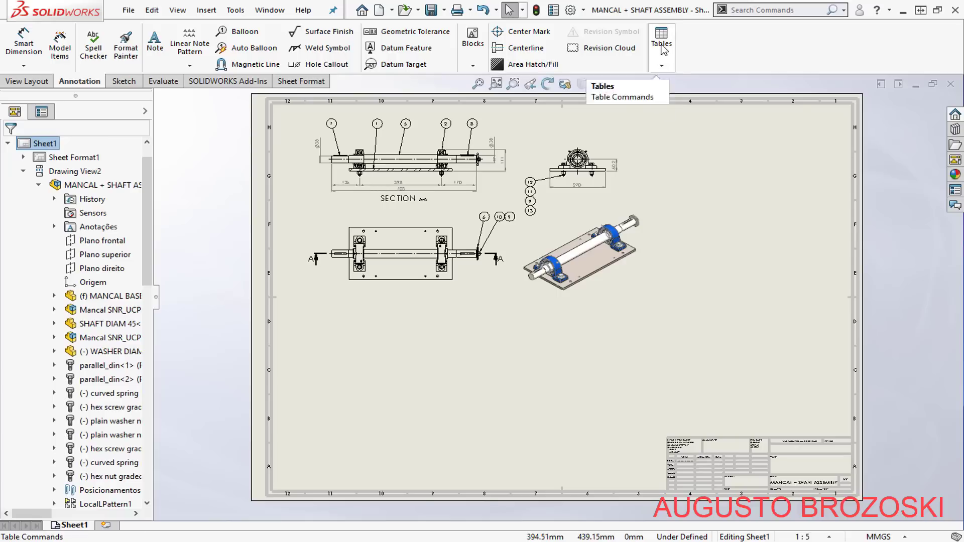
Insert a top-level-only bill of materials from Section View A-A using the bom-standard template, placed above the sheet border.
click(661, 64)
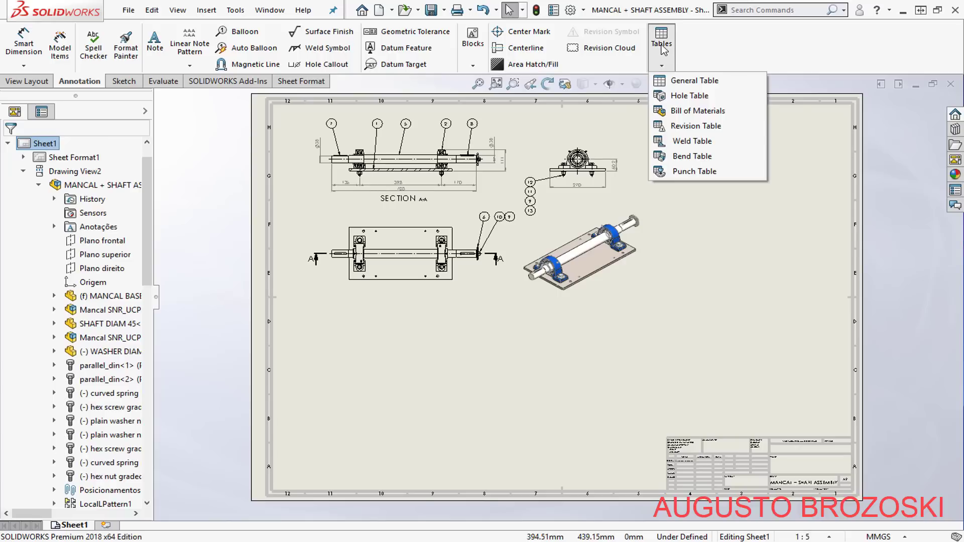
click(699, 111)
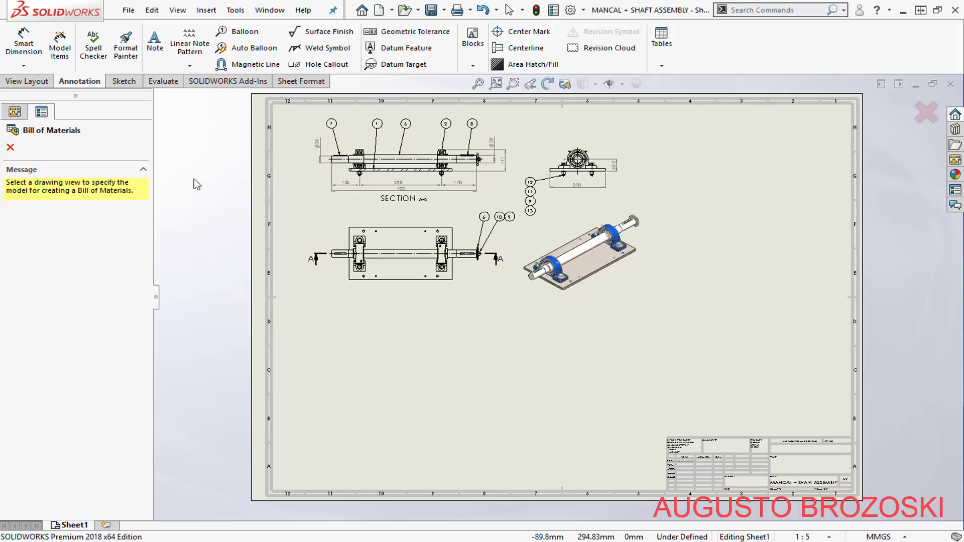
click(391, 149)
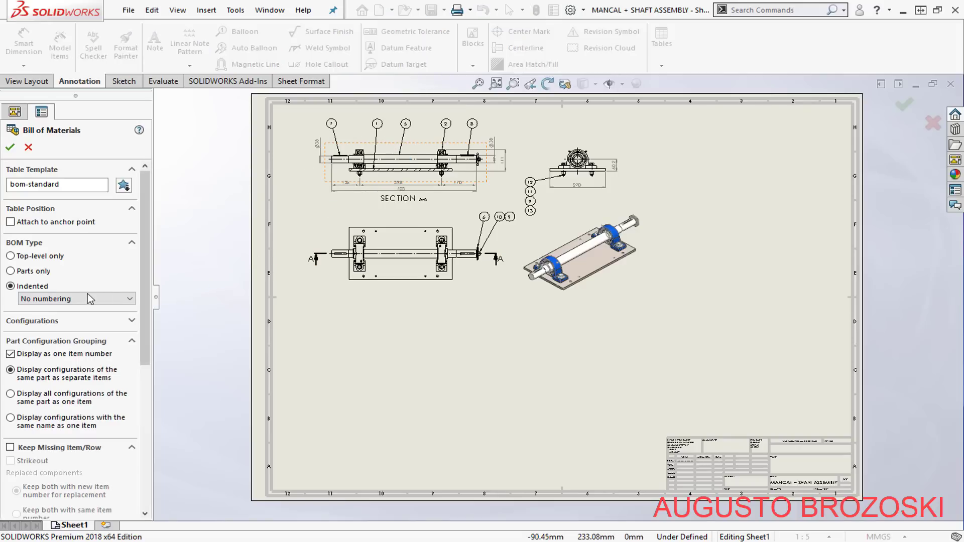
click(30, 256)
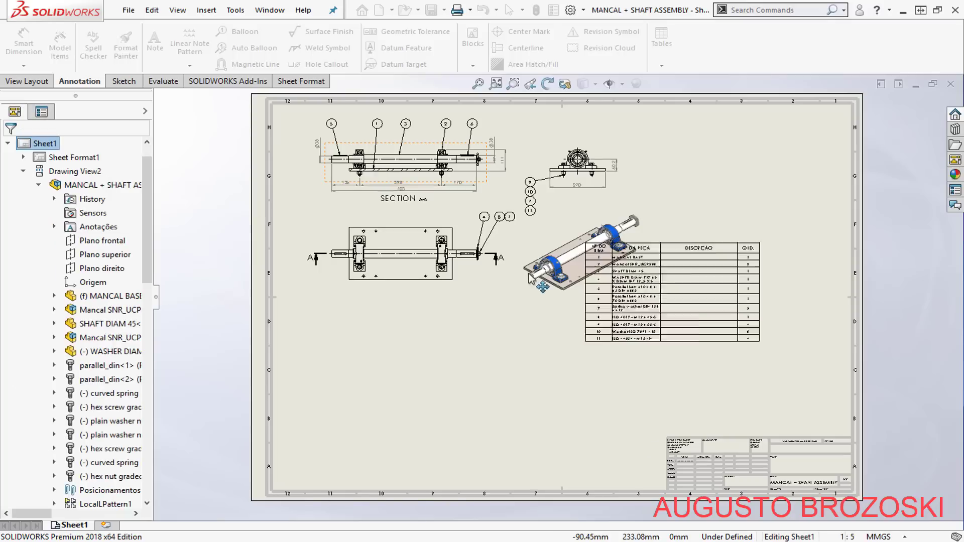
scroll(486, 300, up, 2)
scroll(488, 220, up, 3)
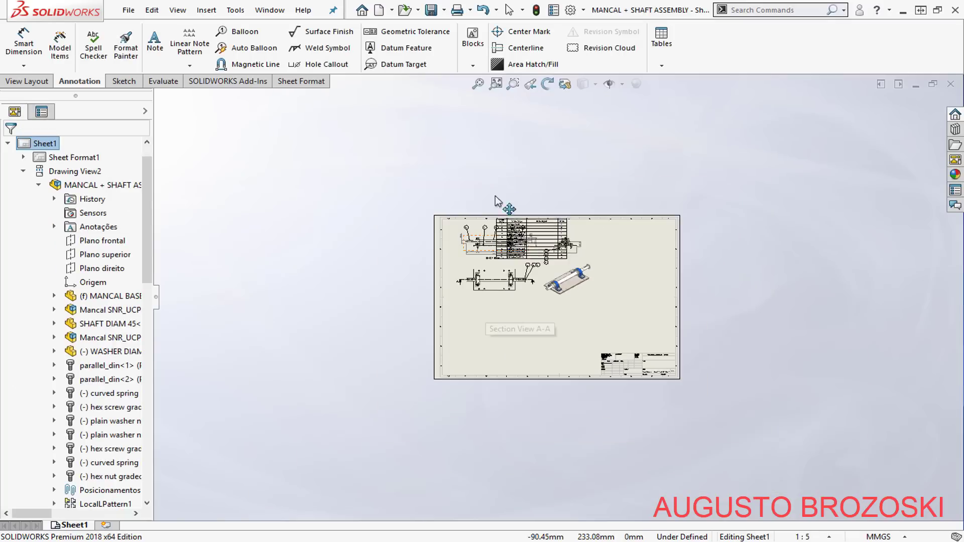
scroll(499, 161, down, 1)
scroll(482, 146, down, 3)
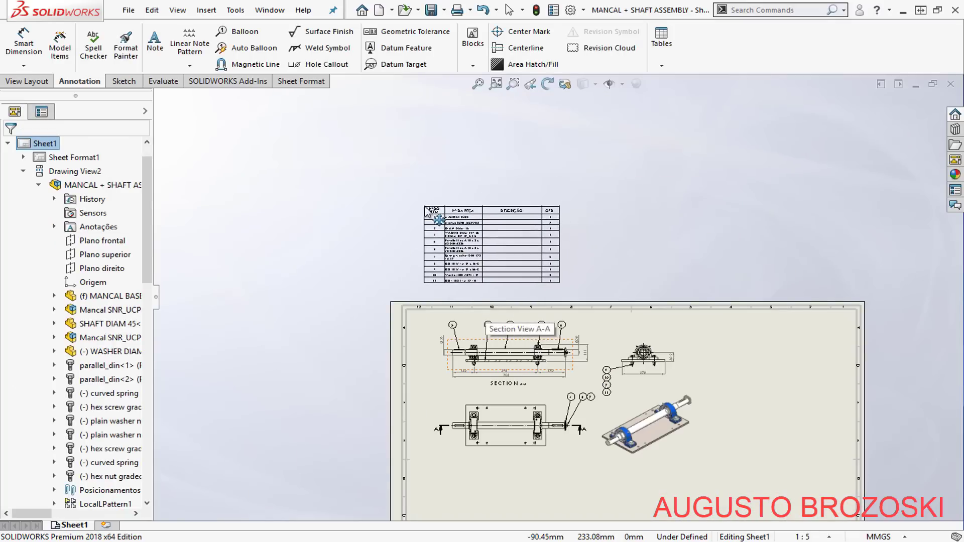
click(541, 218)
Insert a second bill of materials from Section View A-A listing parts only, placed above the sheet beside the top-level table.
scroll(527, 223, down, 2)
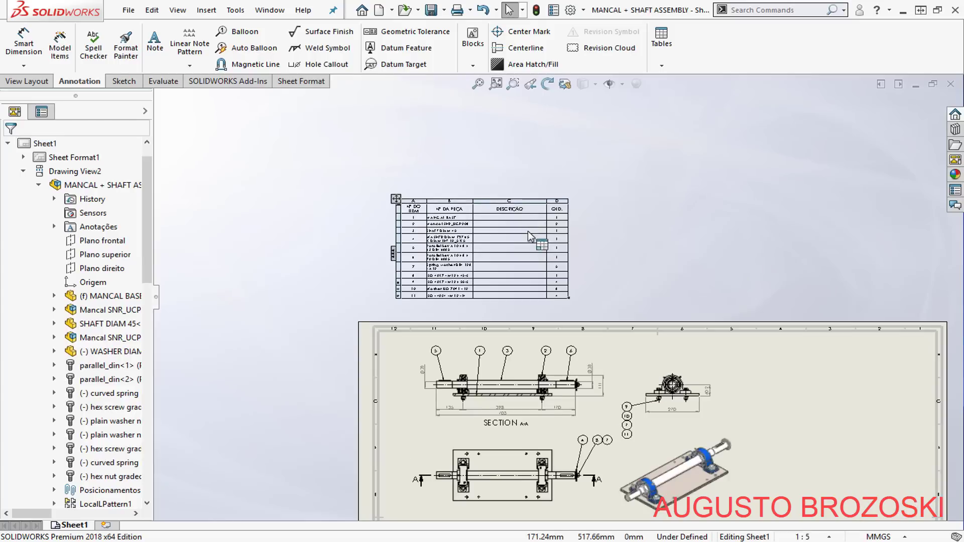
scroll(479, 245, down, 3)
scroll(452, 266, up, 2)
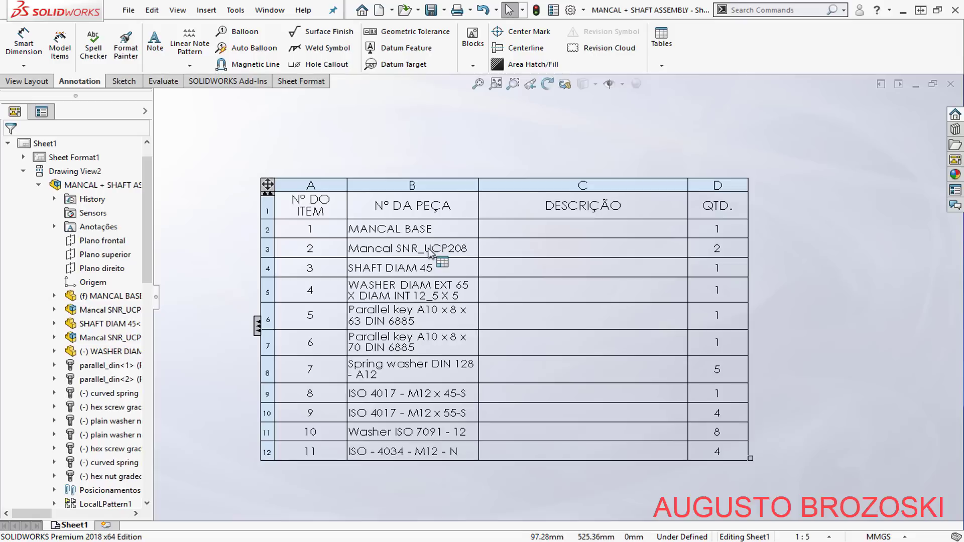
scroll(446, 289, up, 4)
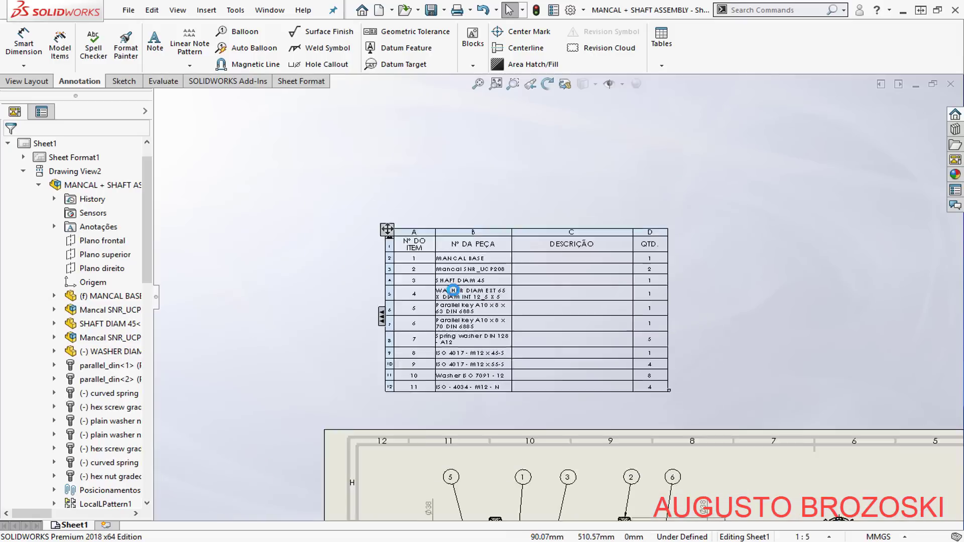
click(497, 157)
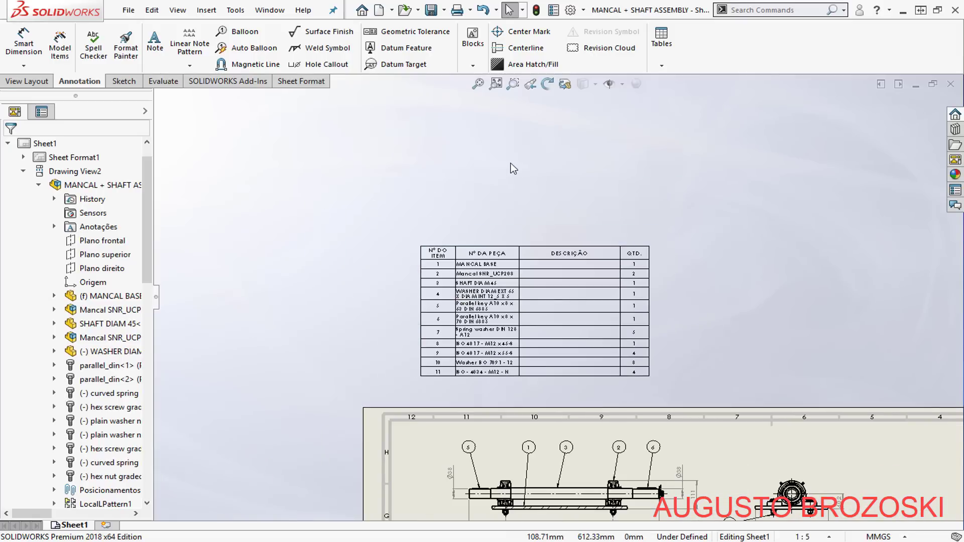
click(662, 64)
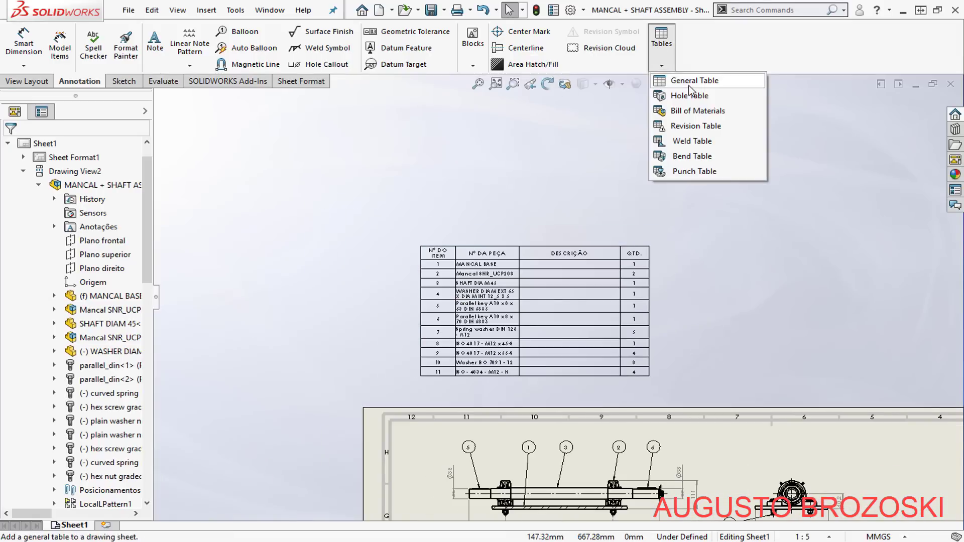
click(702, 112)
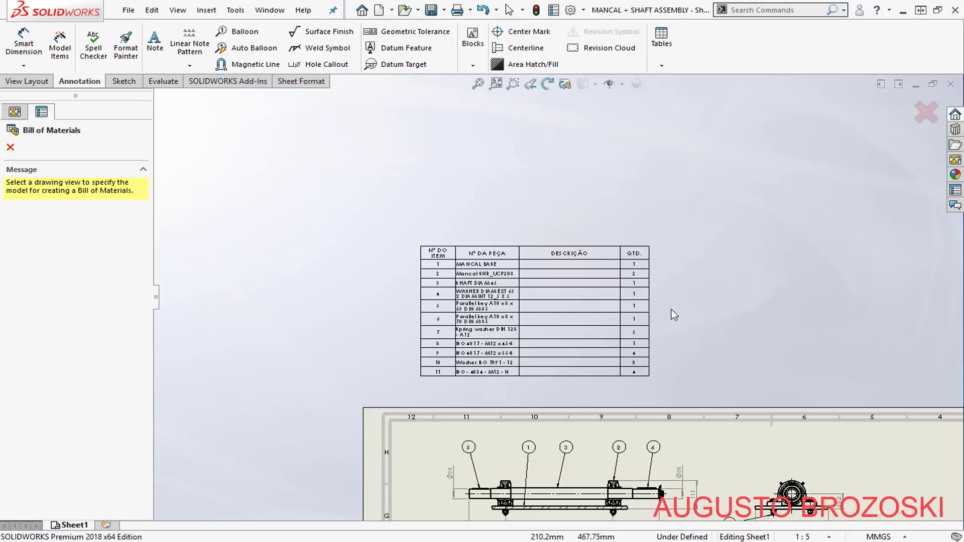
scroll(685, 305, up, 3)
scroll(434, 355, down, 4)
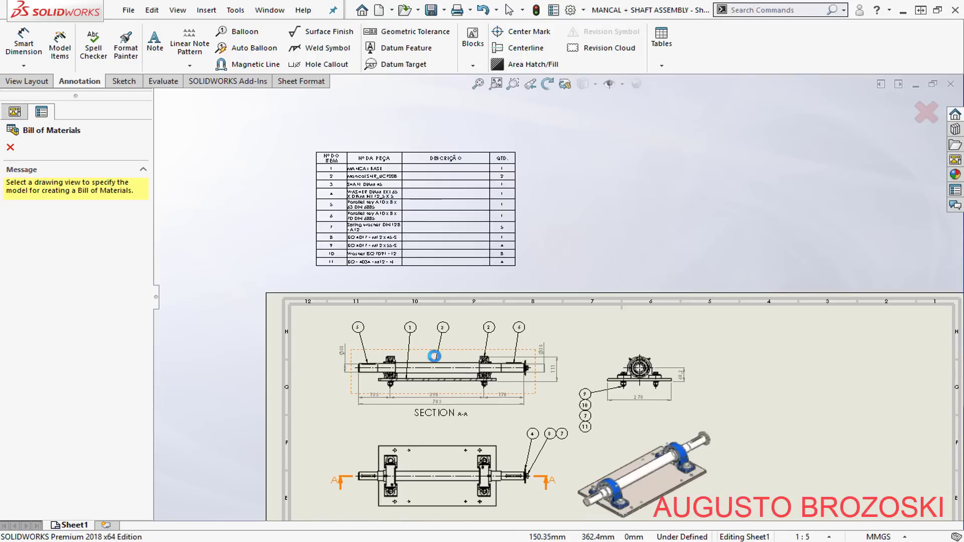
click(433, 369)
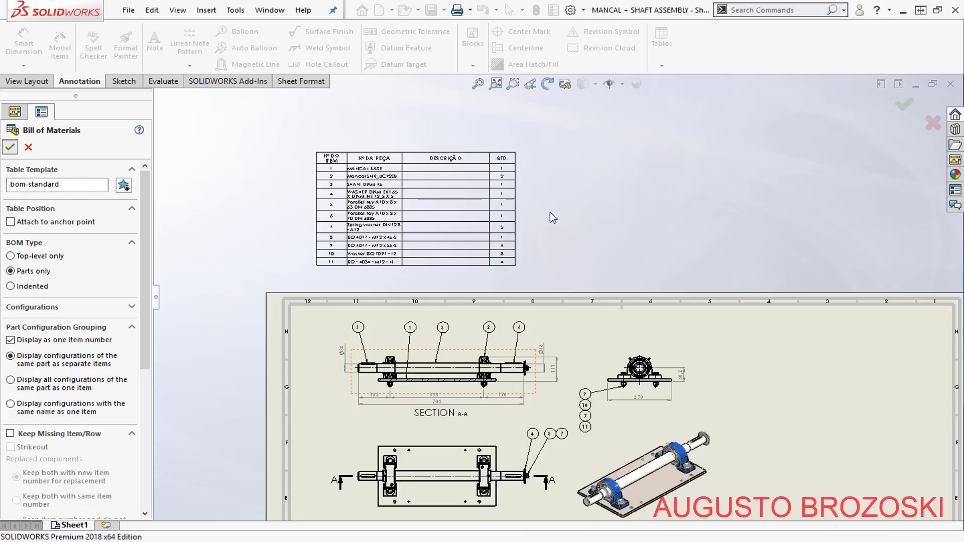
click(553, 146)
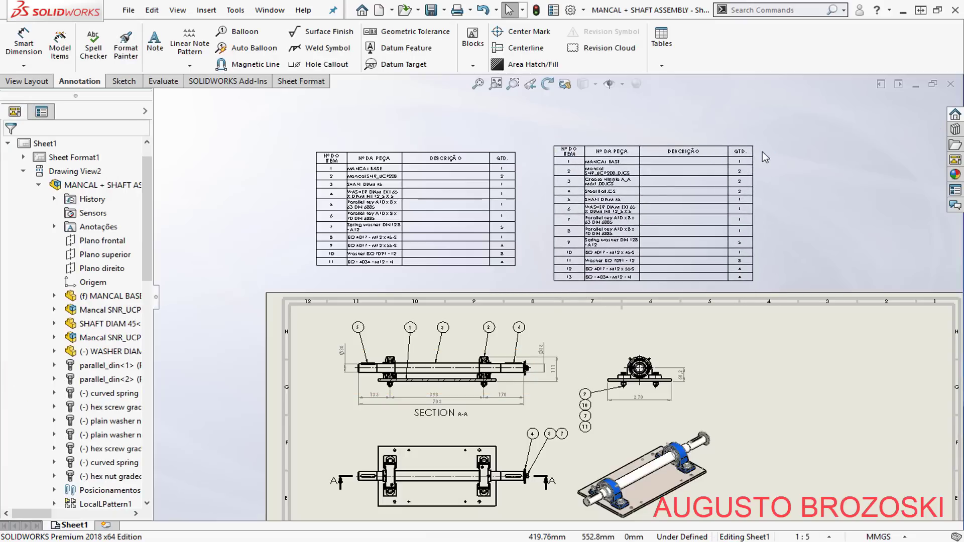
Insert an indented bill of materials with no numbering from Section View A-A, placed beside the parts-only table above the sheet.
scroll(763, 156, down, 2)
scroll(570, 225, down, 2)
click(567, 224)
scroll(567, 224, down, 2)
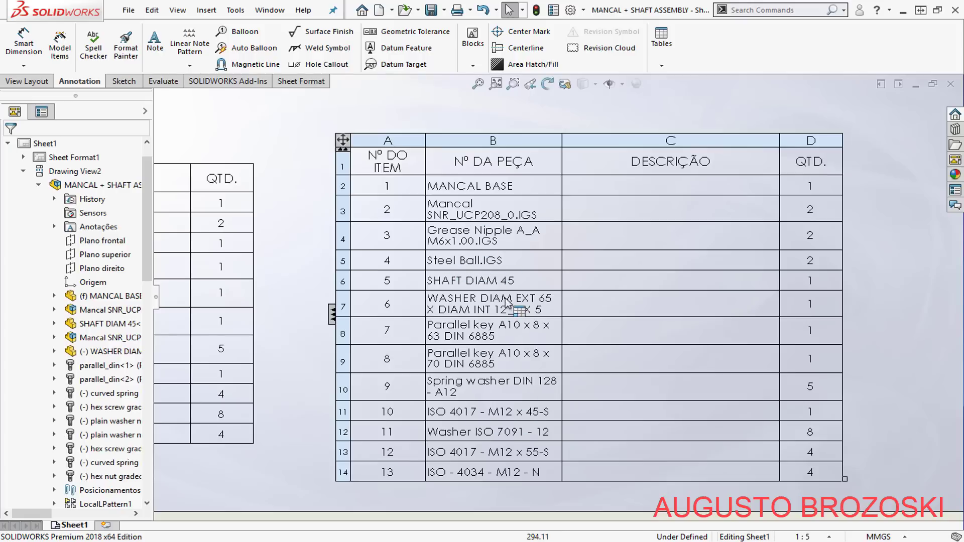
scroll(507, 303, up, 8)
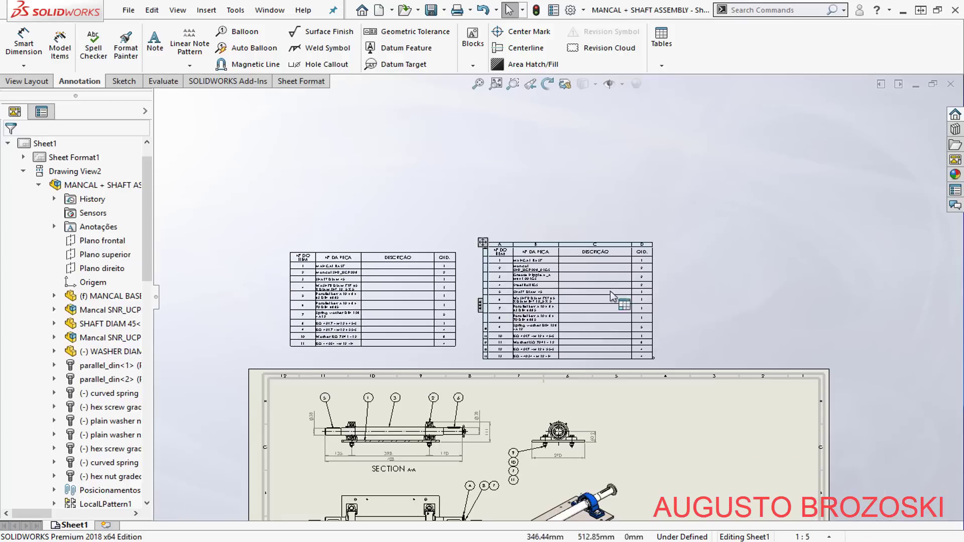
click(661, 48)
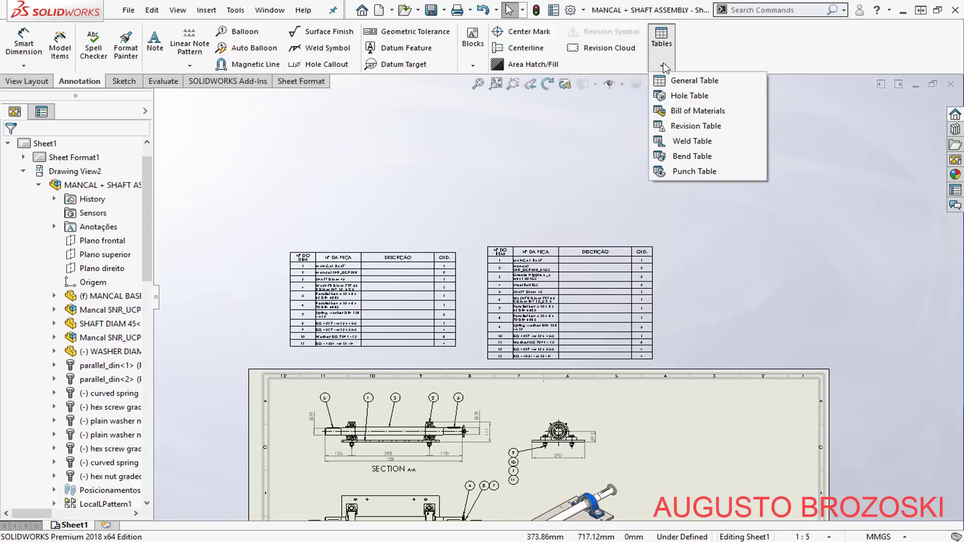
click(691, 112)
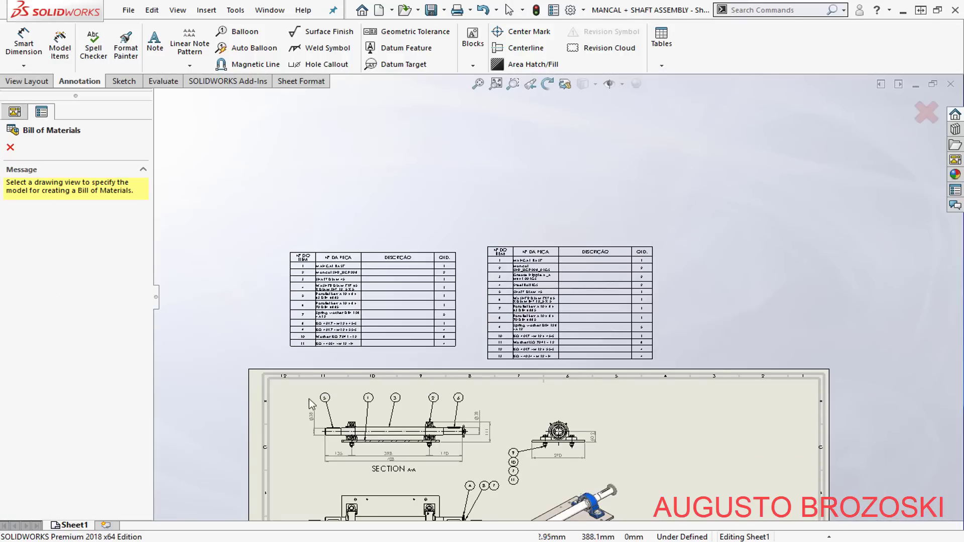
click(376, 426)
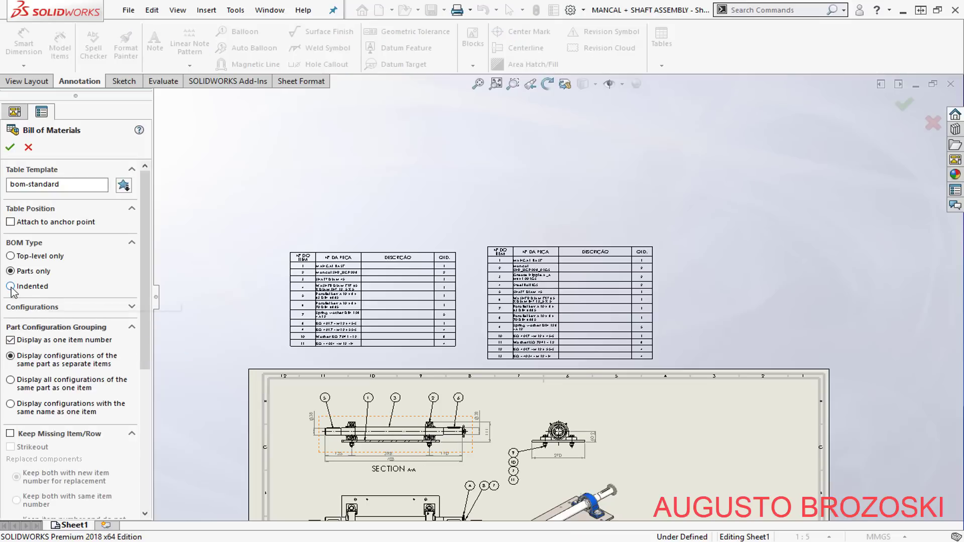
click(11, 288)
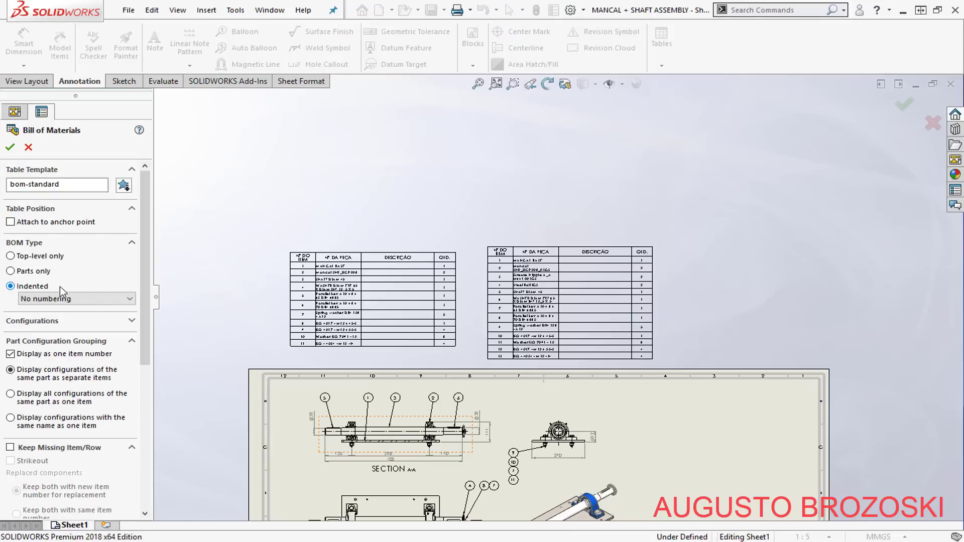
click(104, 300)
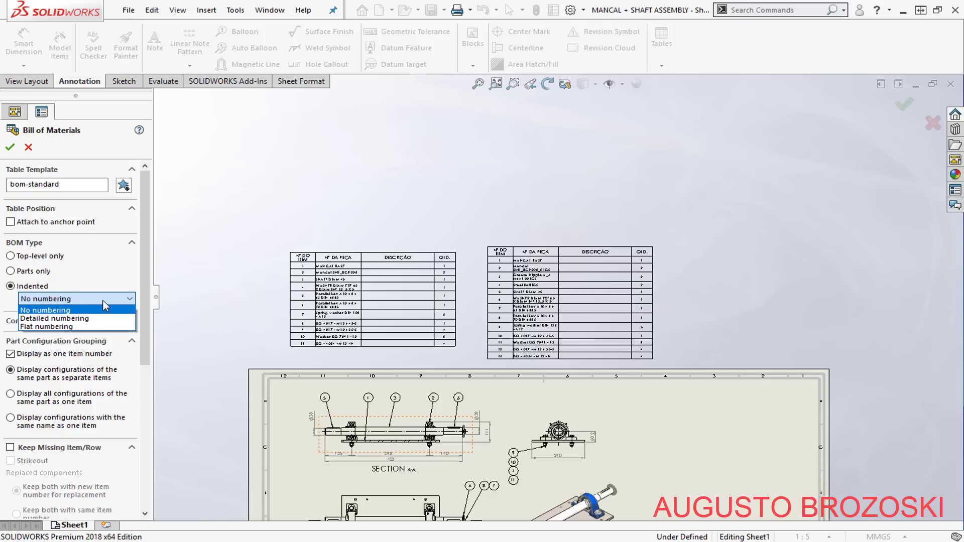
click(103, 300)
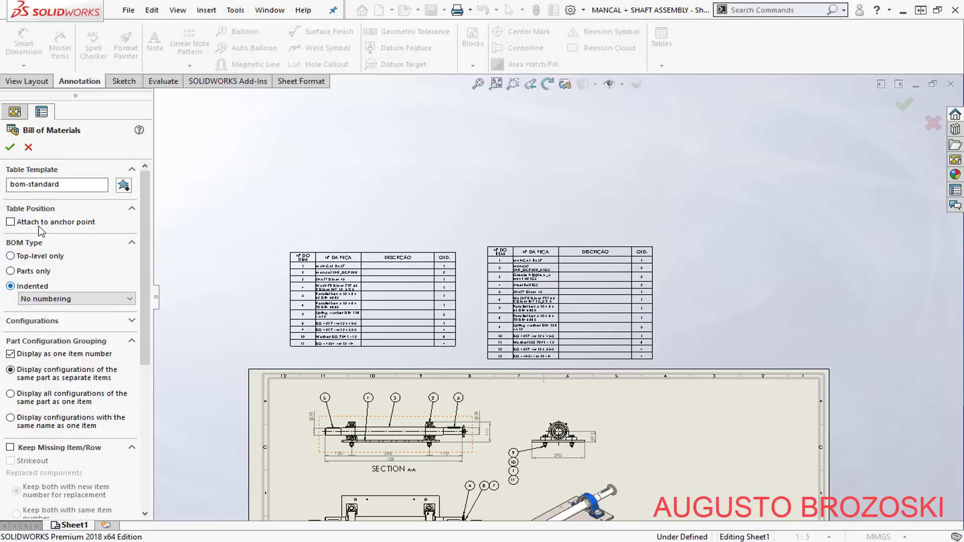
click(10, 149)
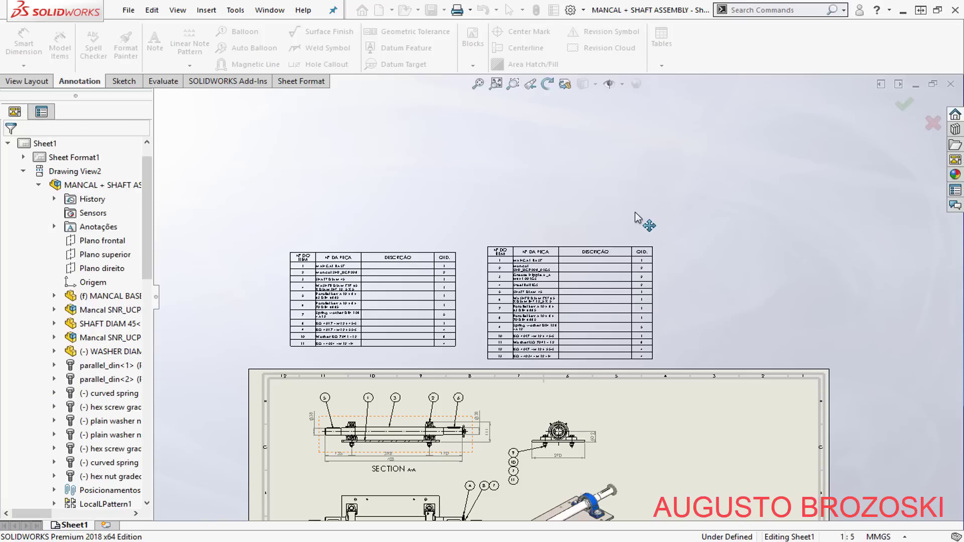
click(694, 237)
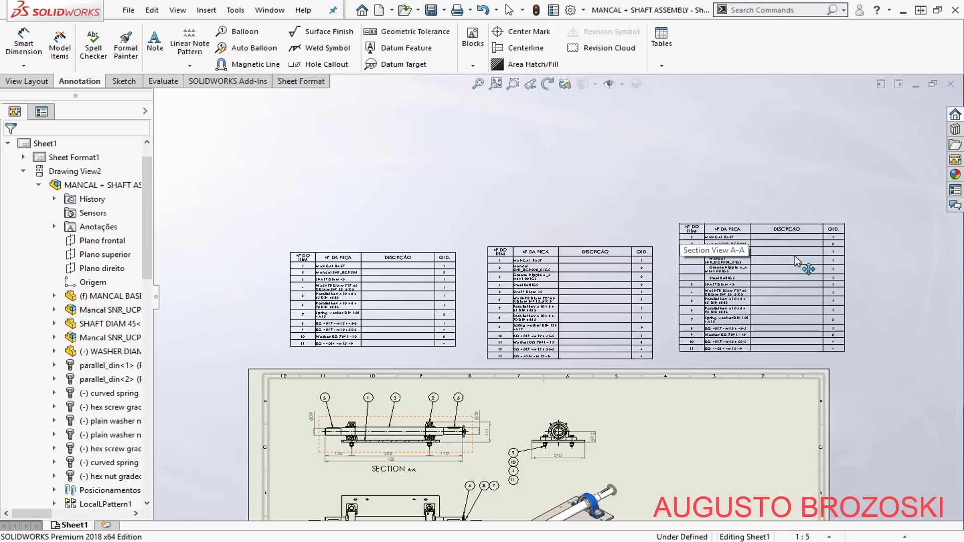
Delete the indented bill of materials table placed above the sheet.
scroll(824, 264, down, 5)
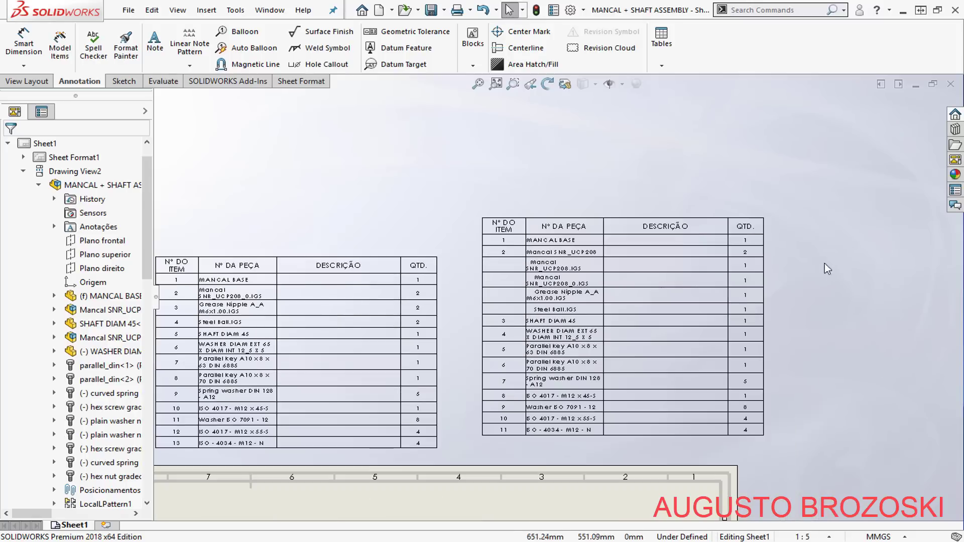
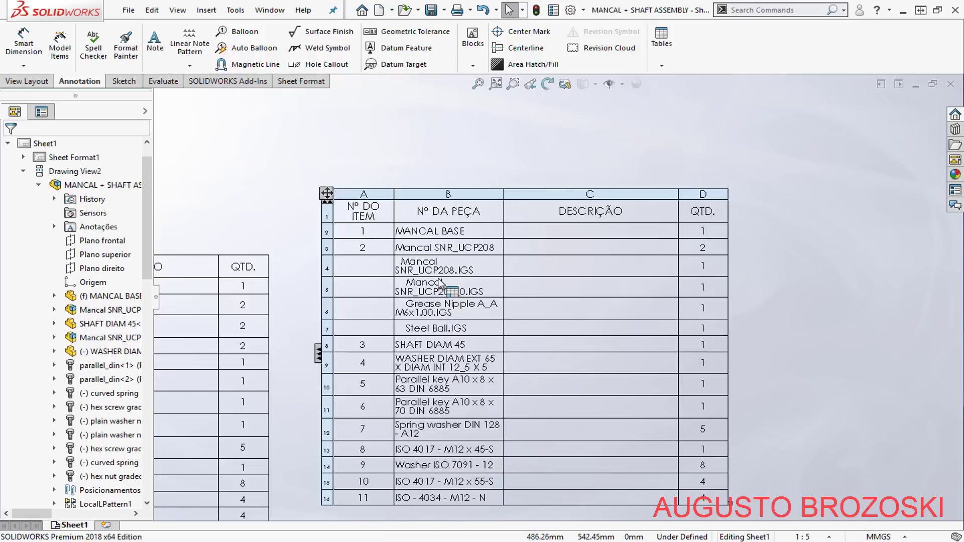
scroll(487, 260, up, 5)
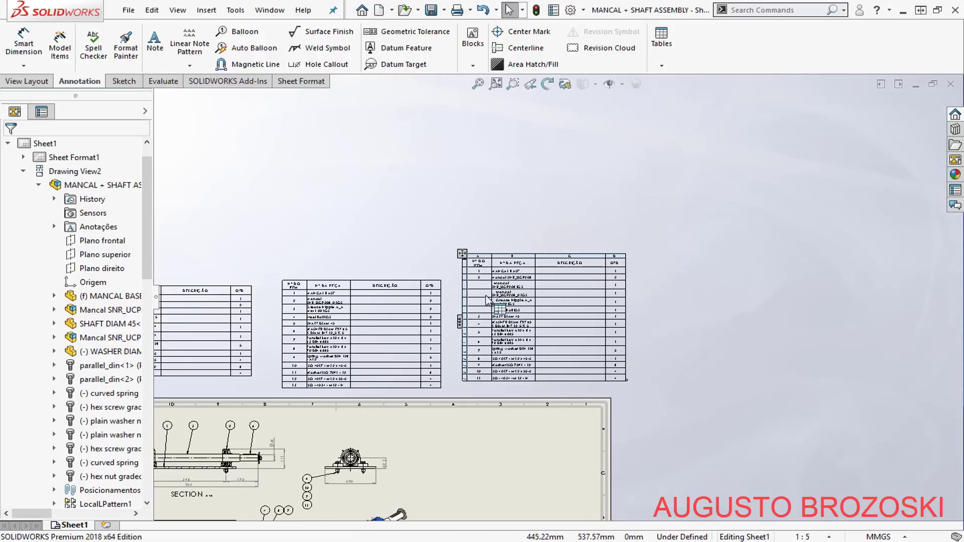
scroll(487, 300, up, 3)
scroll(523, 370, down, 3)
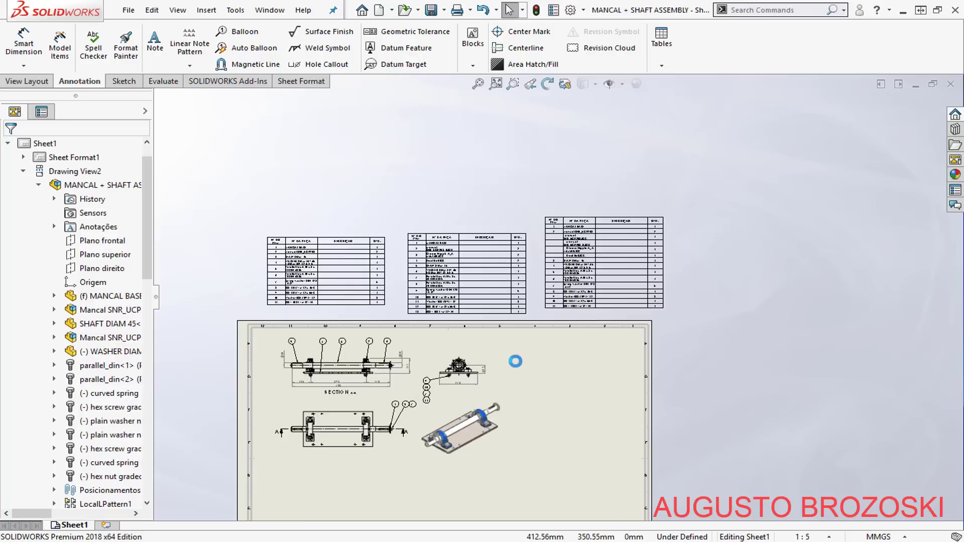
right_click(561, 228)
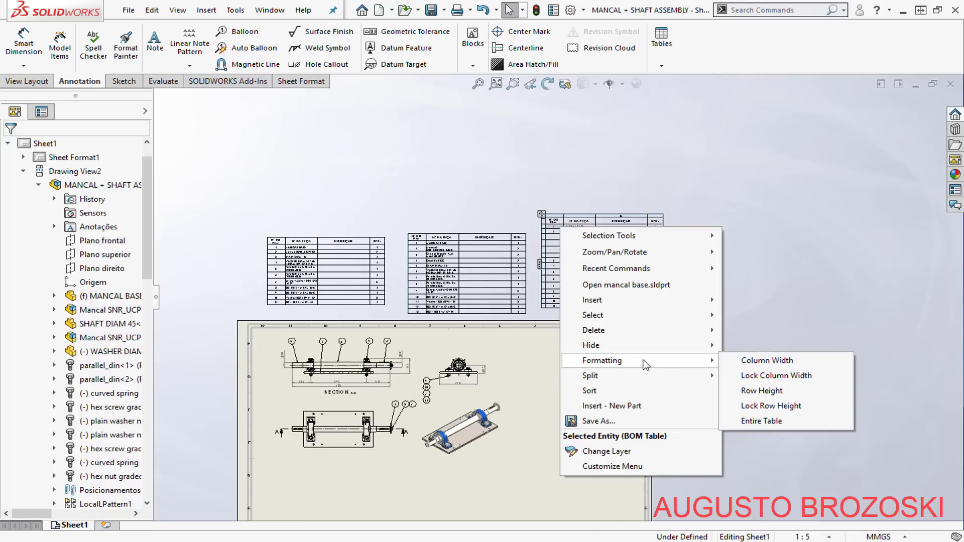
mouse_move(618, 333)
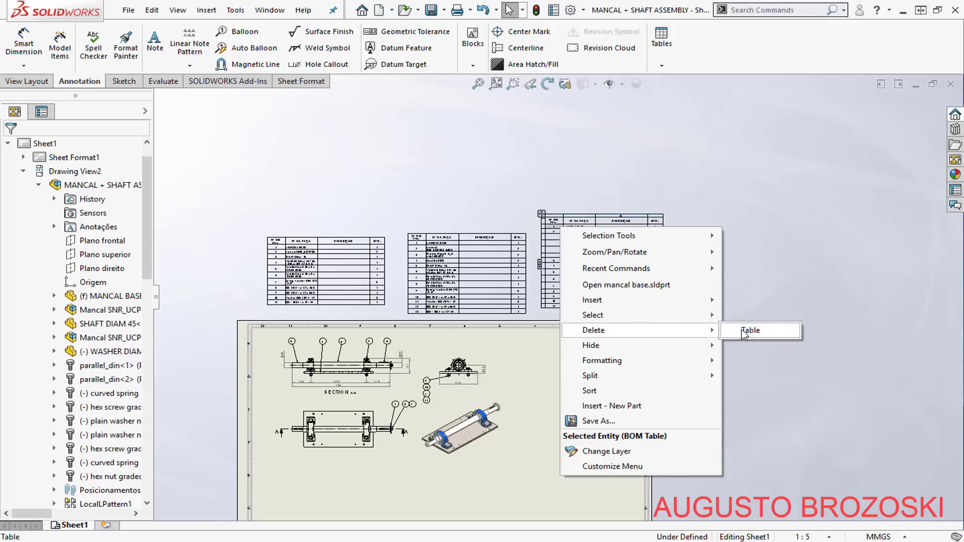
click(778, 330)
Delete the parts-only bill of materials, keeping only the top-level table above the sheet.
click(460, 268)
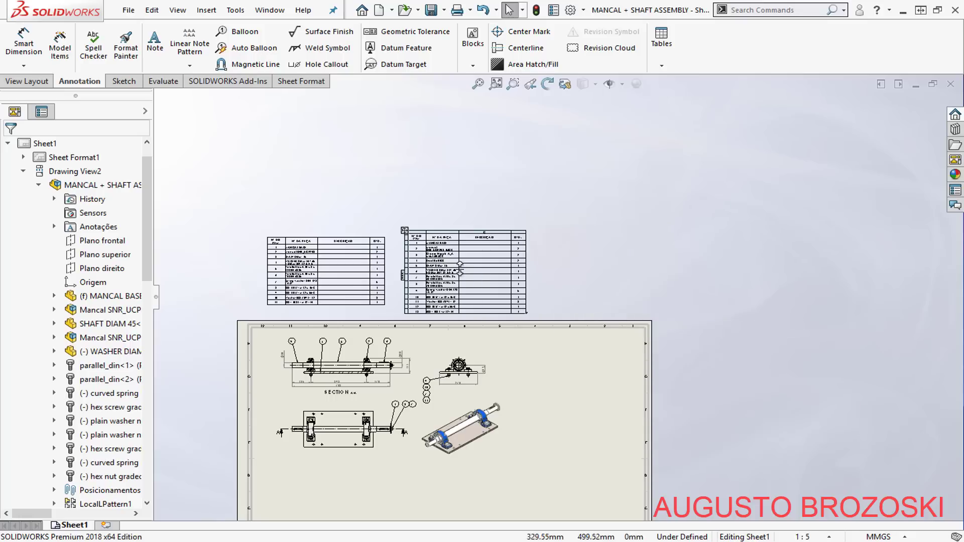
scroll(436, 256, down, 2)
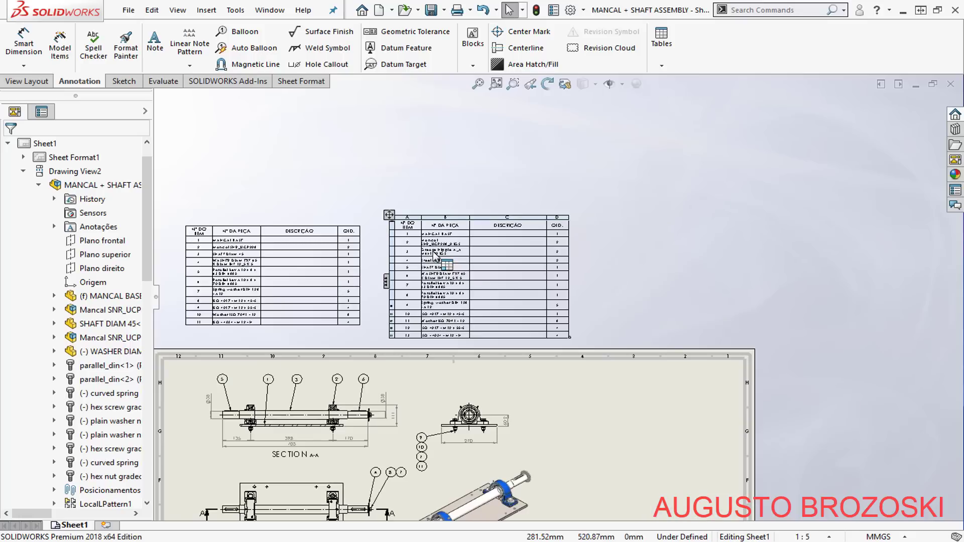
right_click(434, 253)
mouse_move(485, 369)
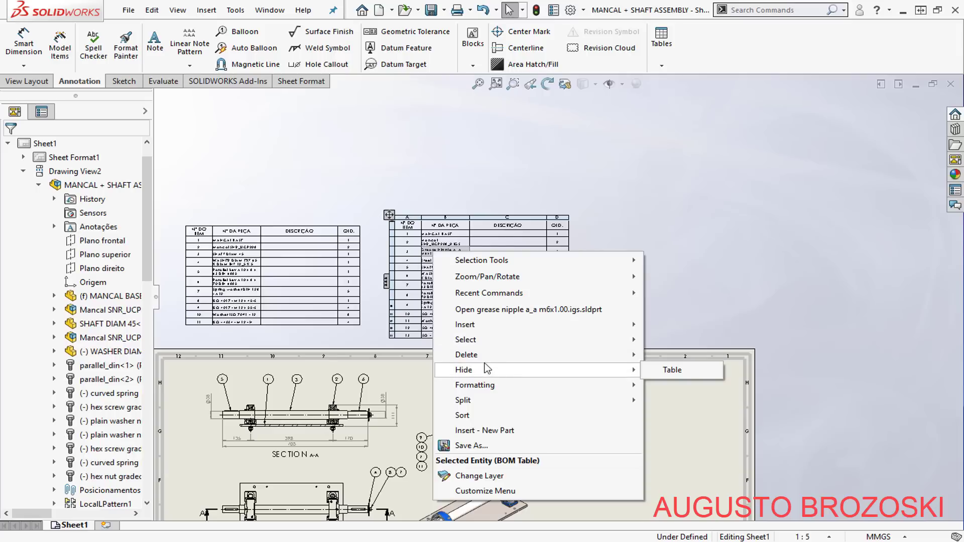
click(673, 354)
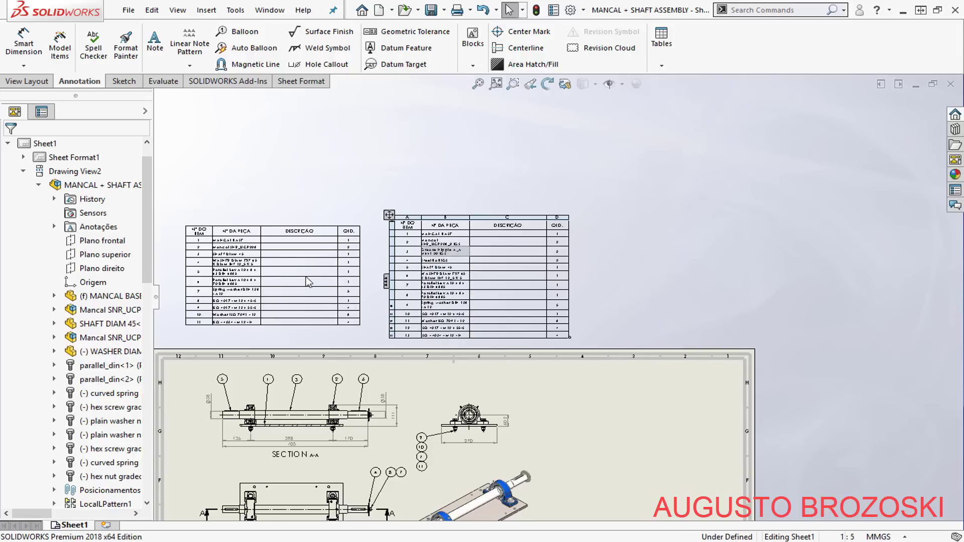
Delete the remaining top-level bill of materials table placed above the sheet.
right_click(279, 255)
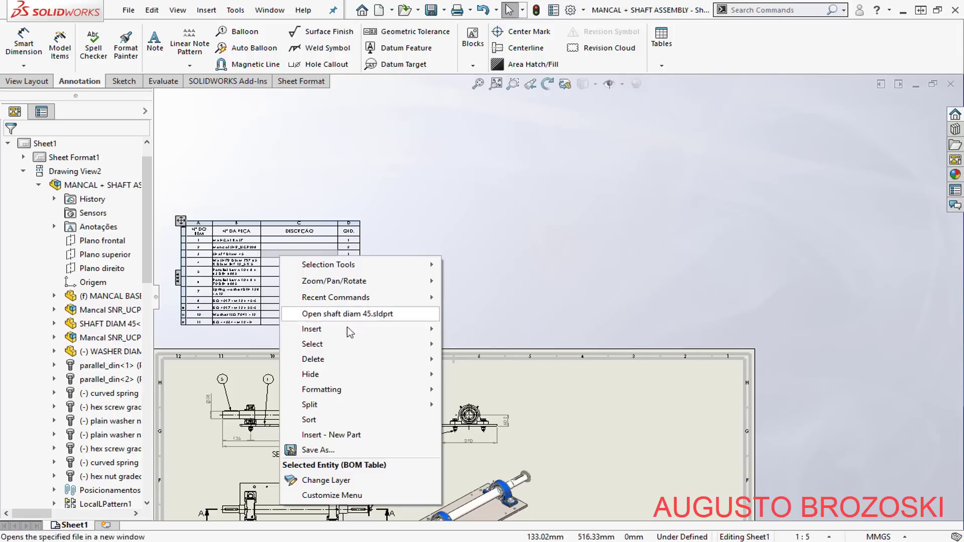
mouse_move(352, 360)
click(461, 360)
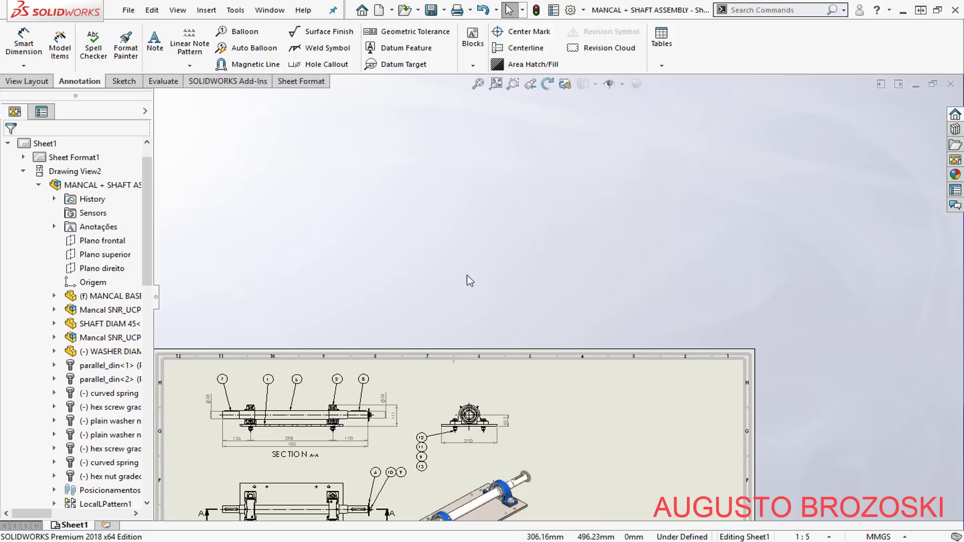
Insert a parts-only bill of materials from Section View A-A, placed near the upper-right corner of the sheet.
key(f)
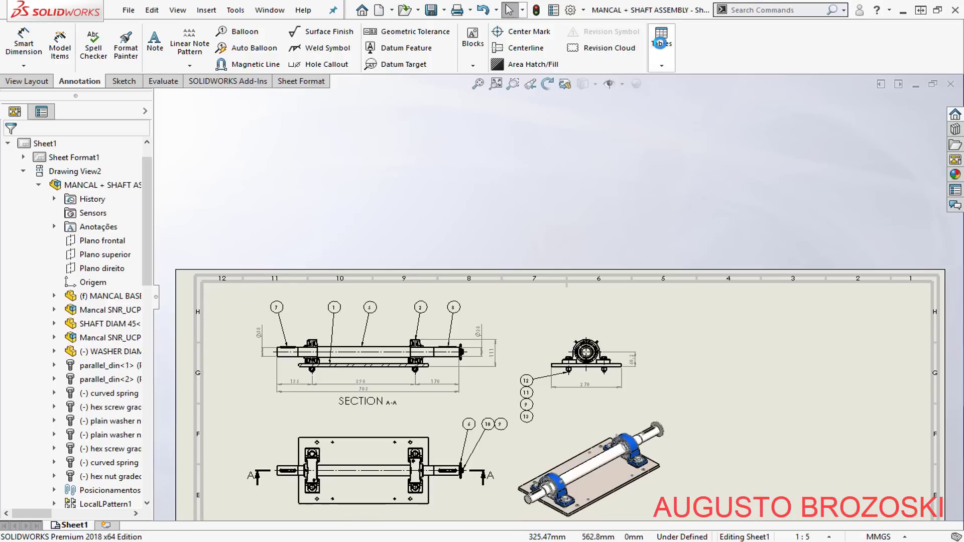
click(661, 63)
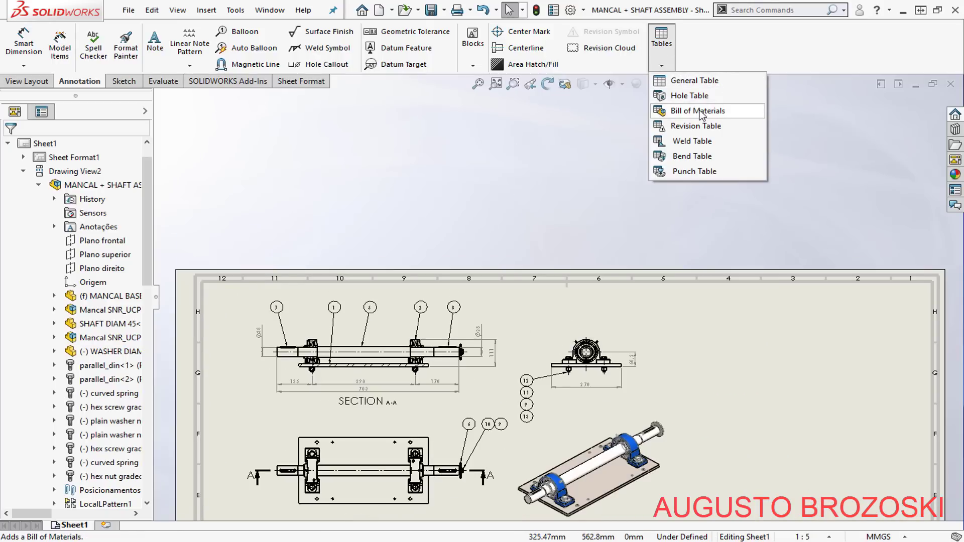
click(701, 115)
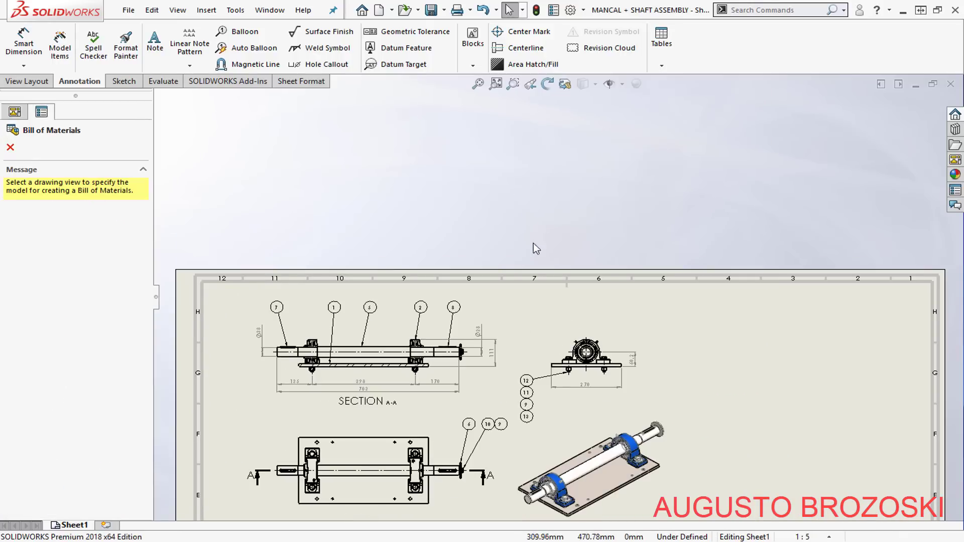
click(386, 335)
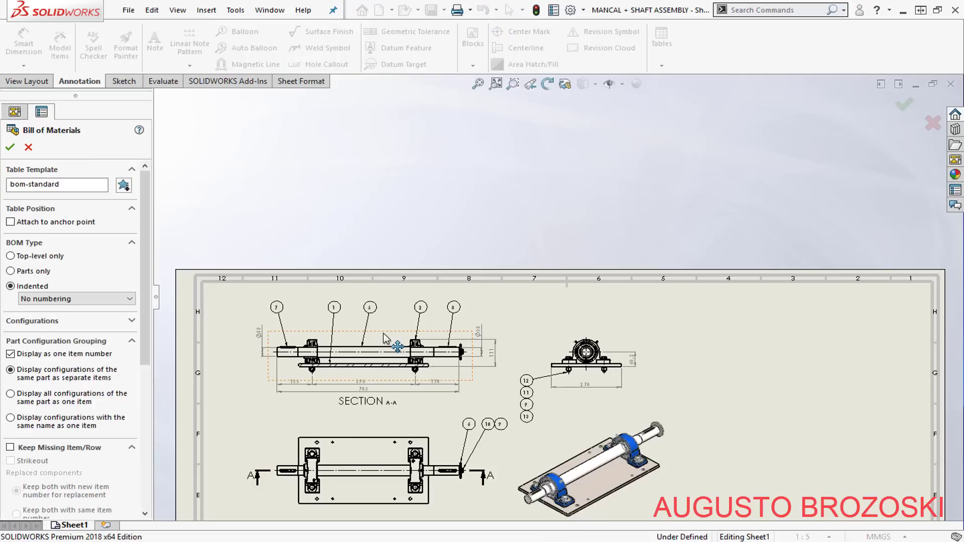
click(17, 271)
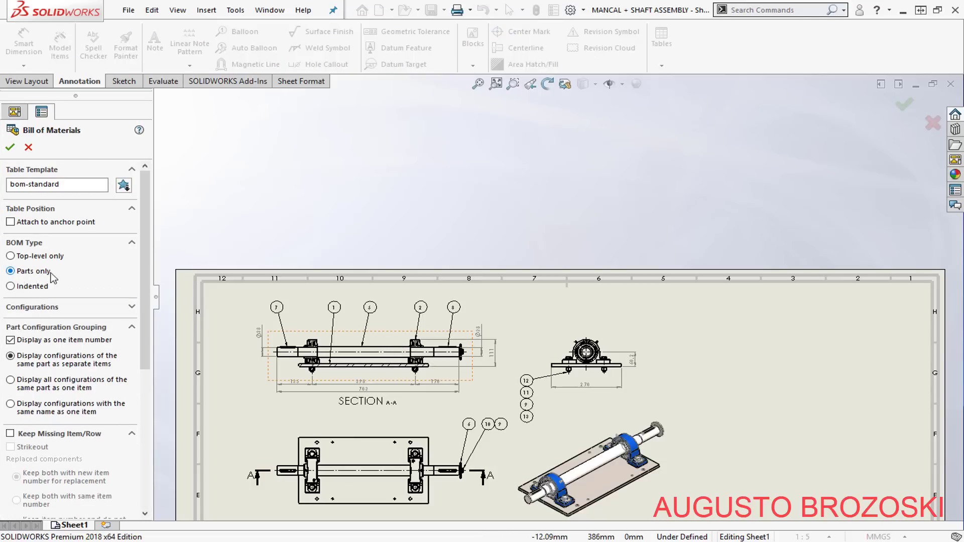
key(Return)
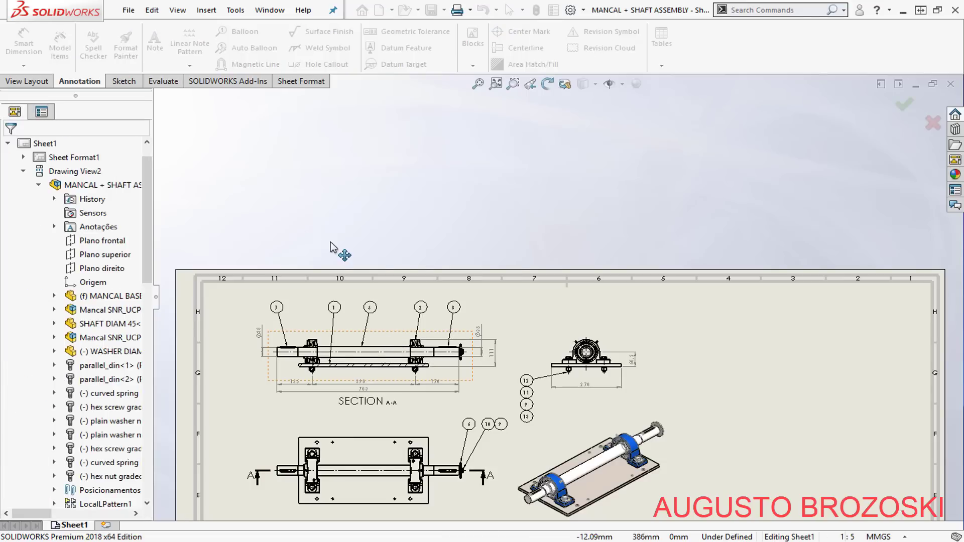
scroll(557, 296, up, 2)
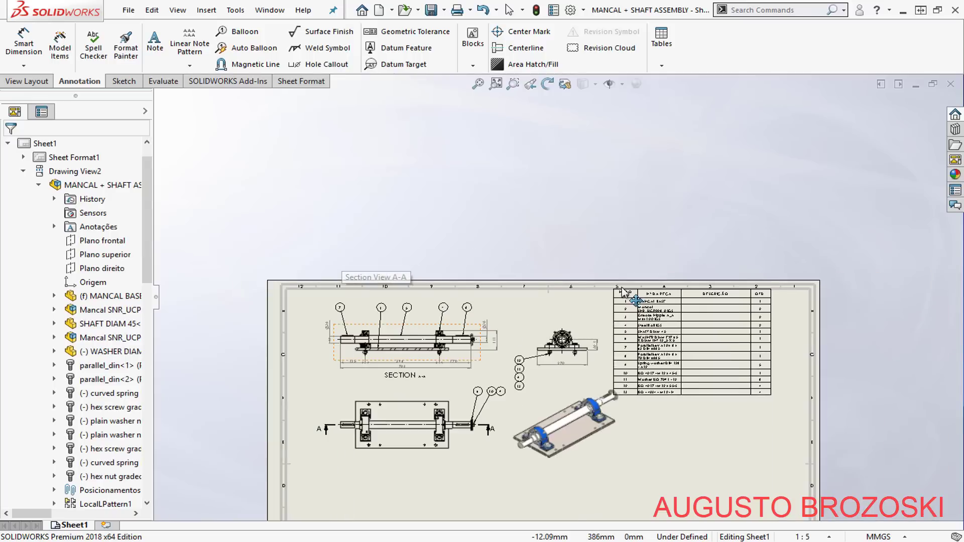
scroll(618, 295, down, 2)
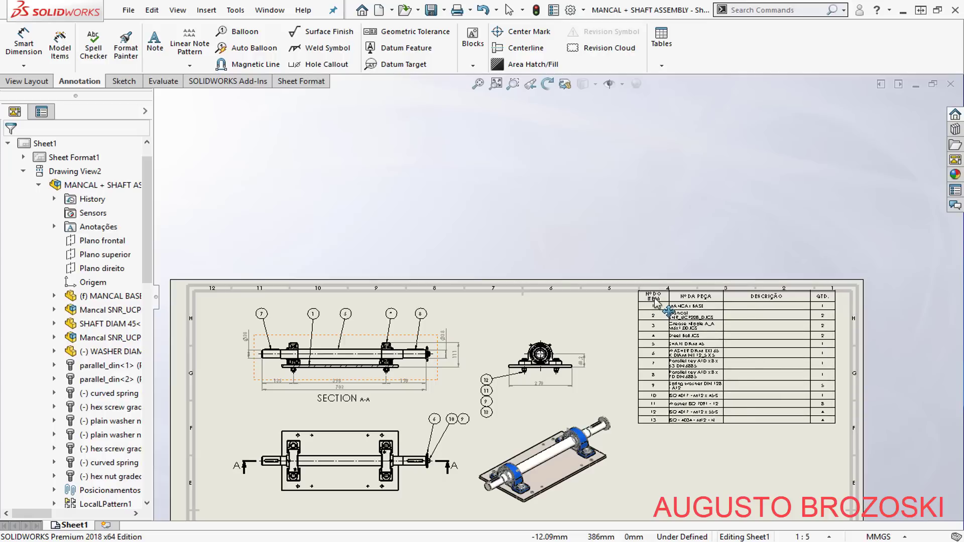
click(657, 325)
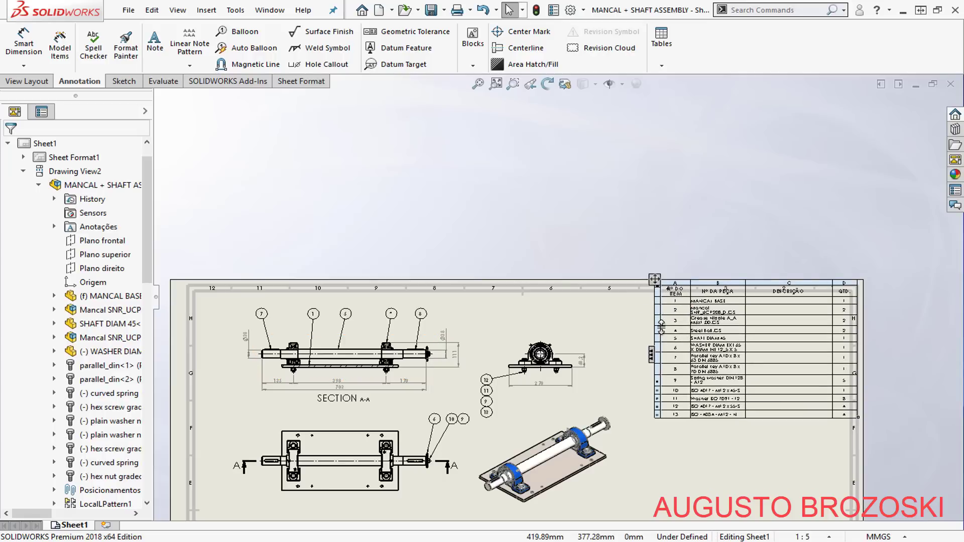
Set the bill of materials' stationary corner to top right and align the table with the sheet border's upper-right corner.
scroll(718, 314, down, 4)
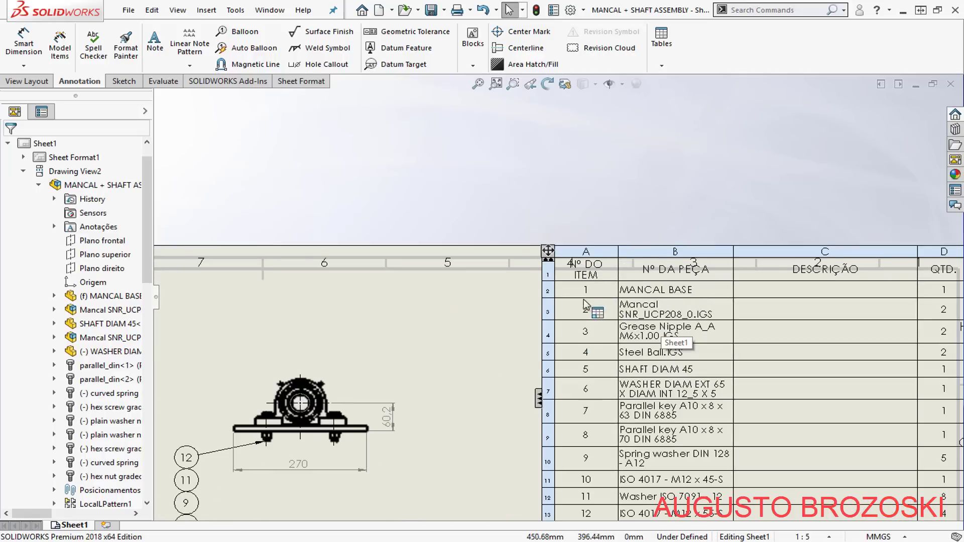
scroll(557, 271, down, 2)
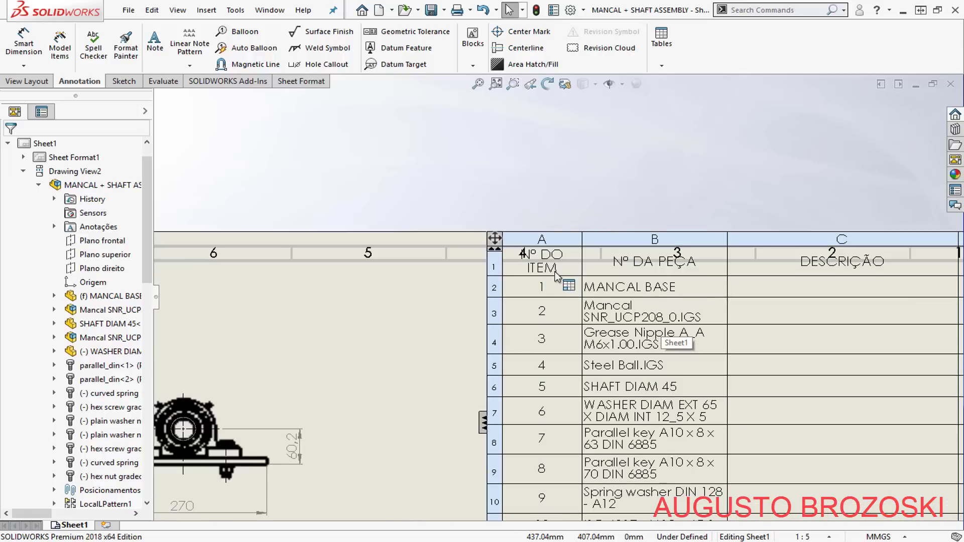
click(497, 243)
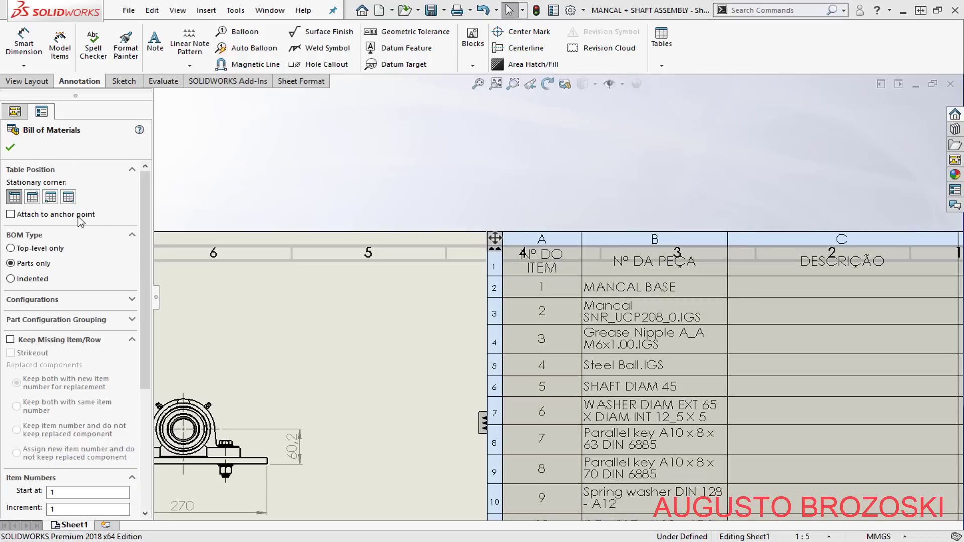
click(33, 198)
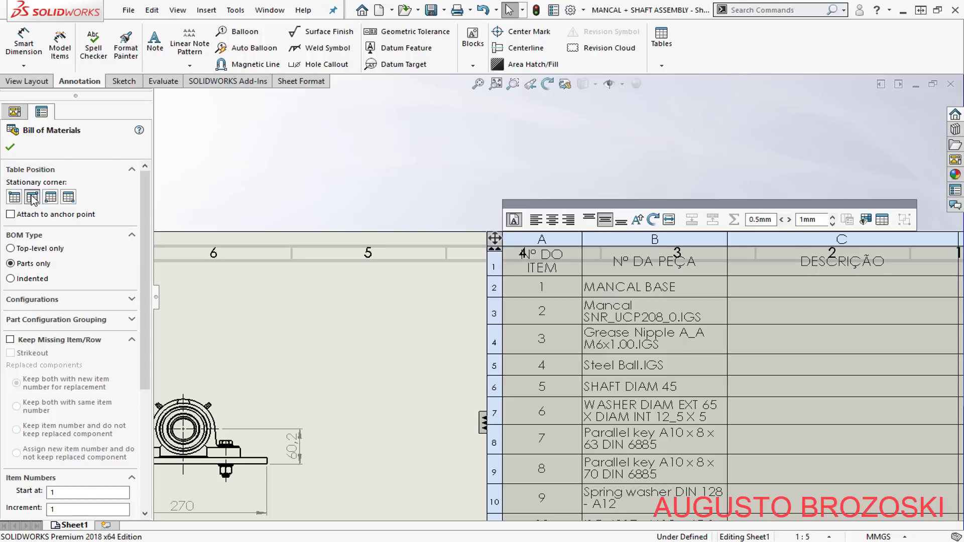
scroll(321, 312, up, 5)
scroll(670, 313, down, 3)
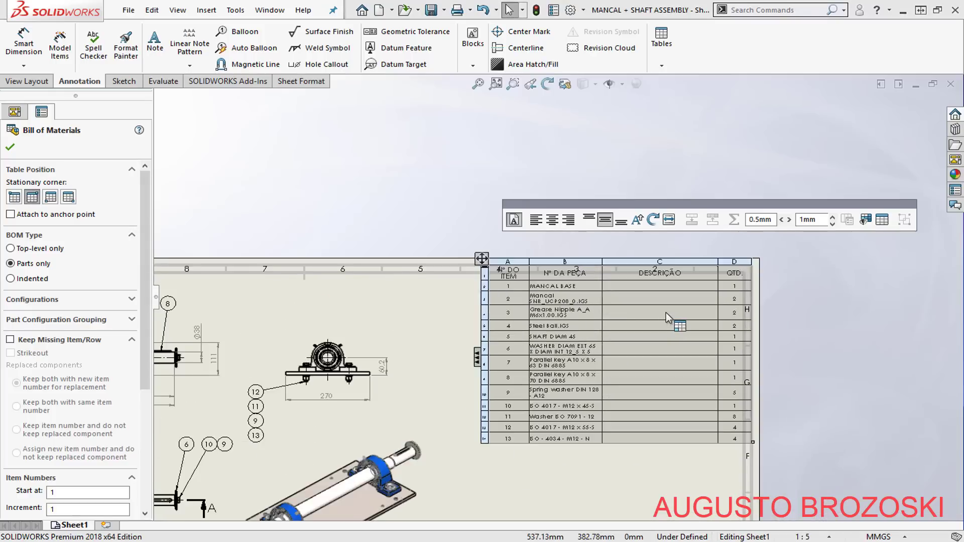
drag(412, 241, 394, 260)
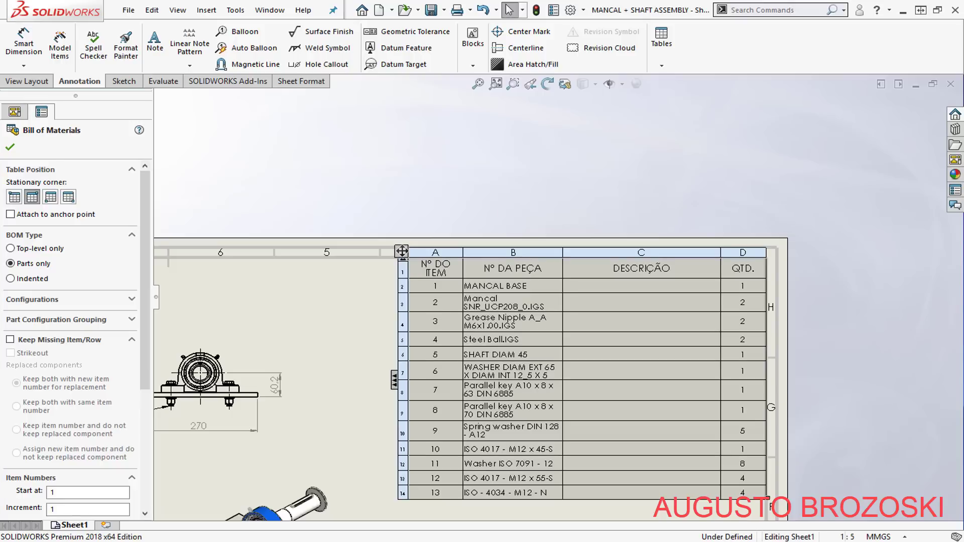
click(899, 275)
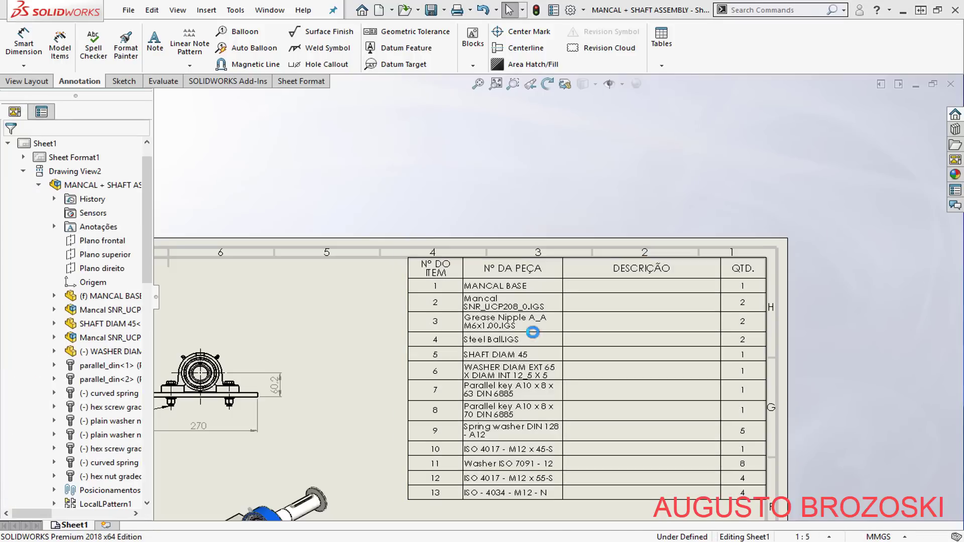
Widen the Nº DA PEÇA column until every part name fits on one line, and narrow the DESCRIÇÃO column.
scroll(552, 309, down, 3)
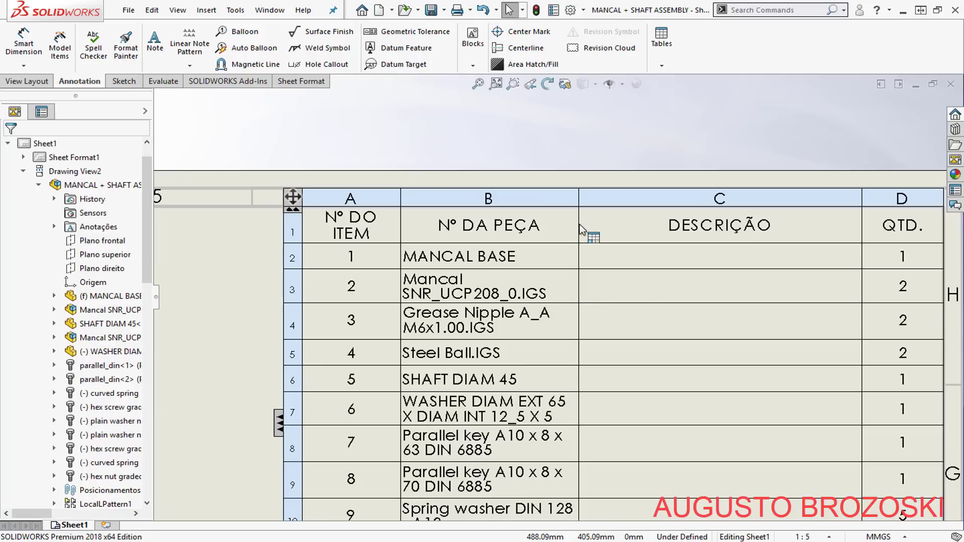
drag(579, 230, 697, 224)
scroll(557, 298, up, 4)
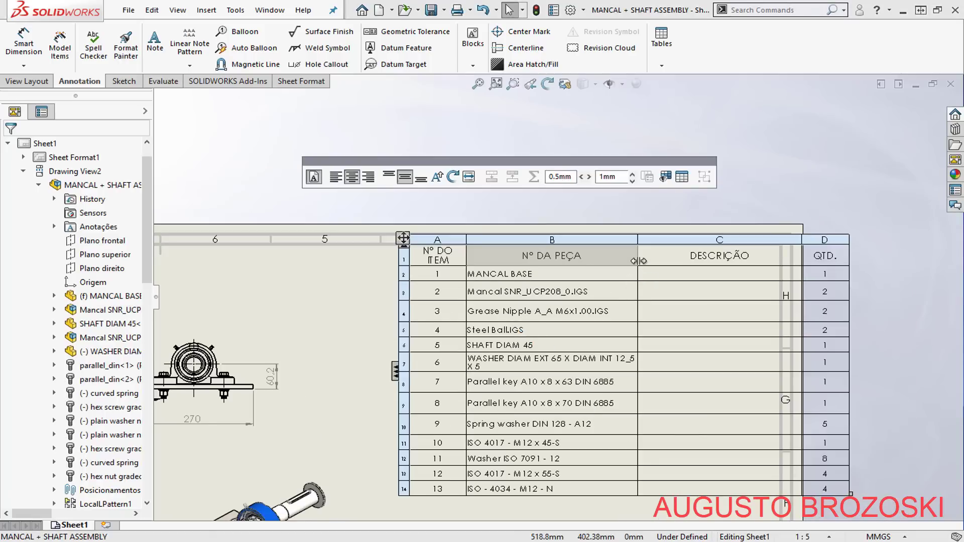
drag(638, 260, 666, 258)
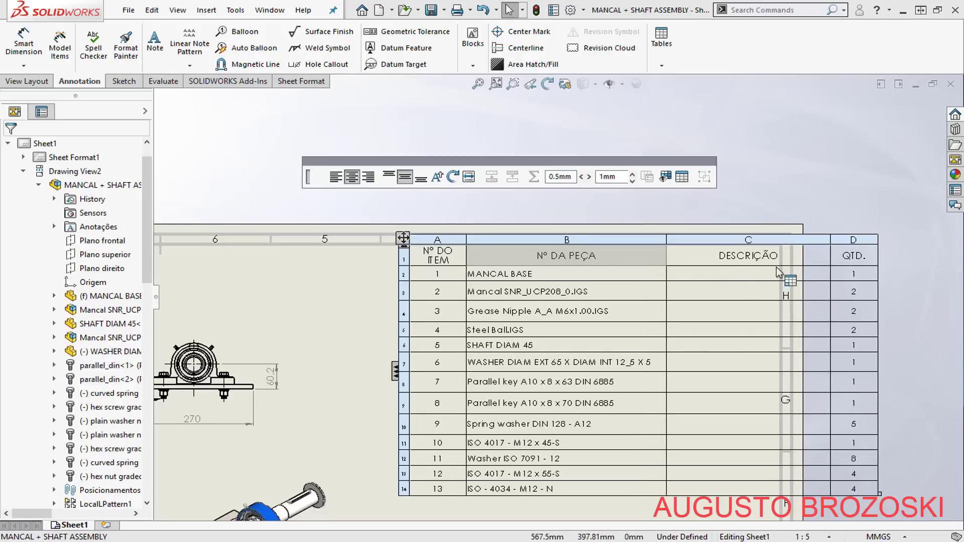
drag(831, 258, 756, 256)
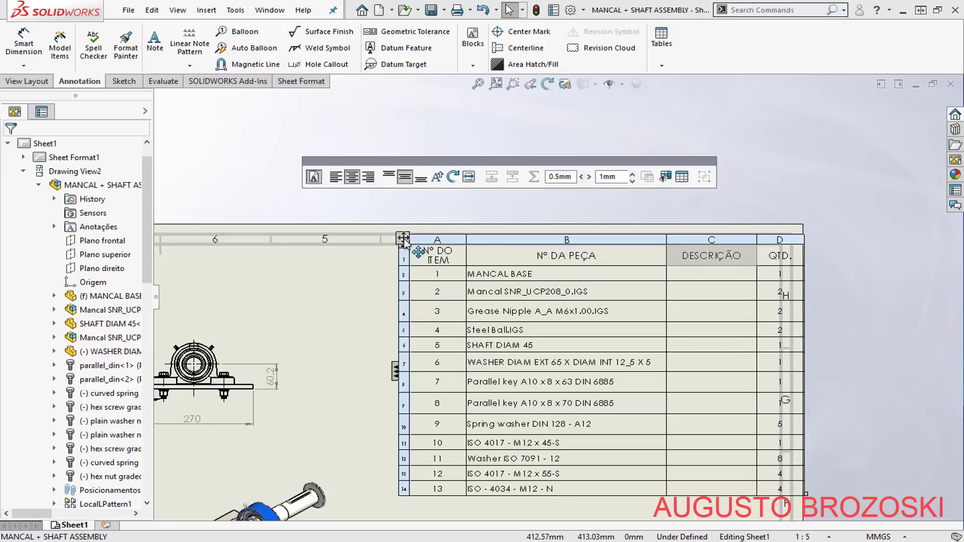
Move the resized bill of materials back inside the sheet border, flush with its upper-right corner.
drag(403, 239, 376, 242)
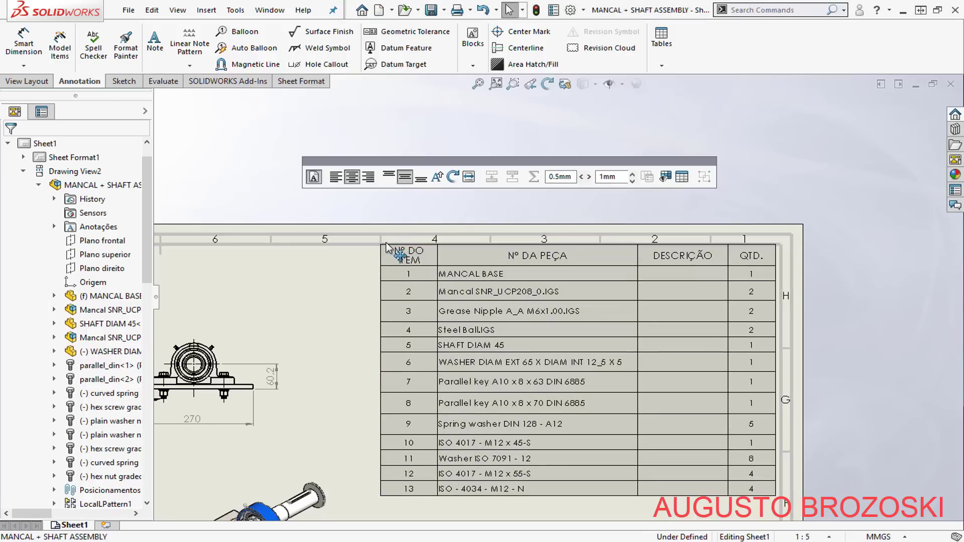
drag(385, 245, 384, 245)
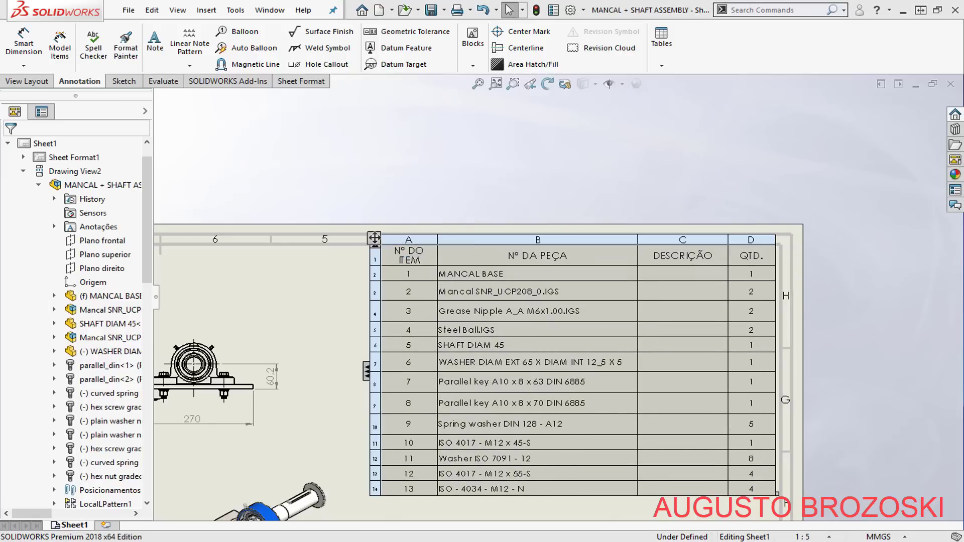
click(658, 163)
Set the item number to 1 for the balloon pointing to the parallel key on the shaft's left end in Section A-A.
scroll(564, 301, up, 4)
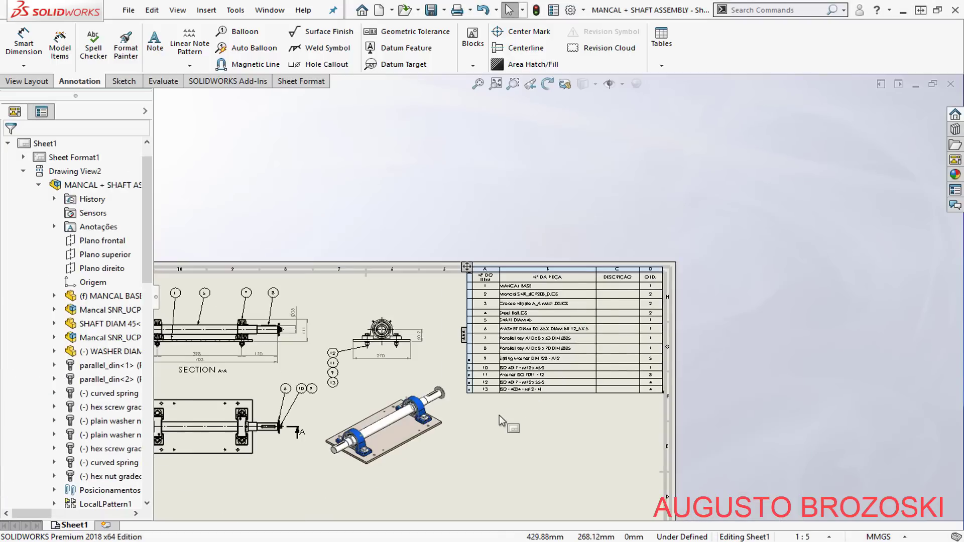
scroll(497, 413, down, 2)
click(471, 300)
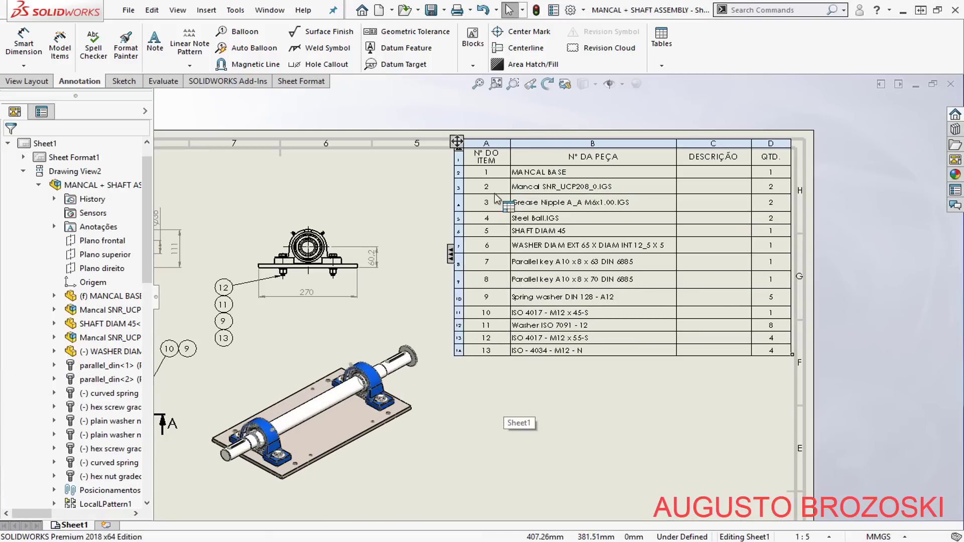
scroll(526, 324, up, 3)
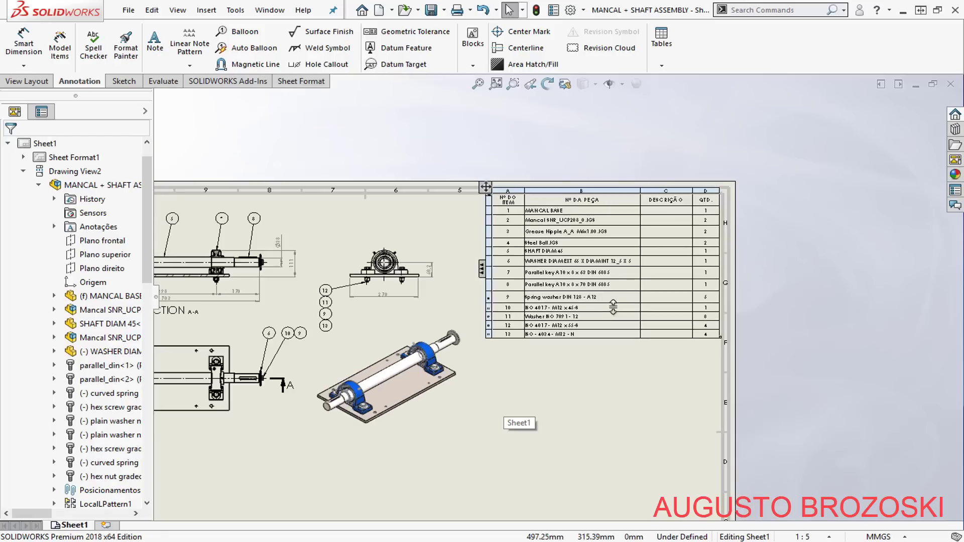
scroll(267, 262, down, 4)
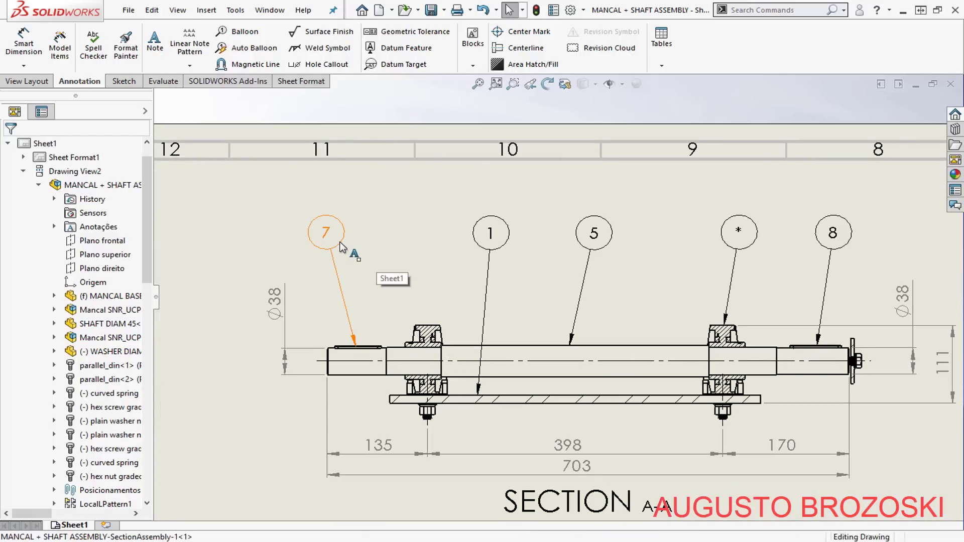
click(341, 247)
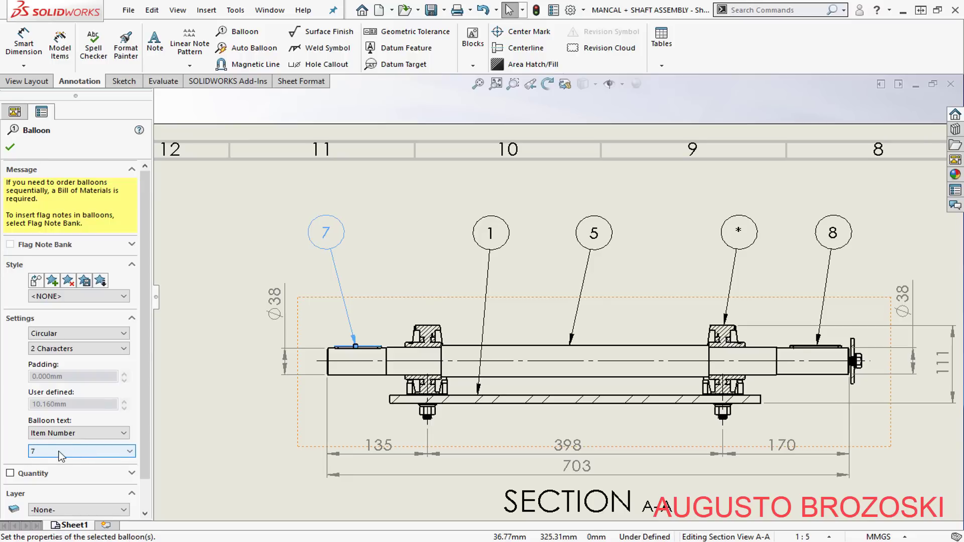
click(130, 454)
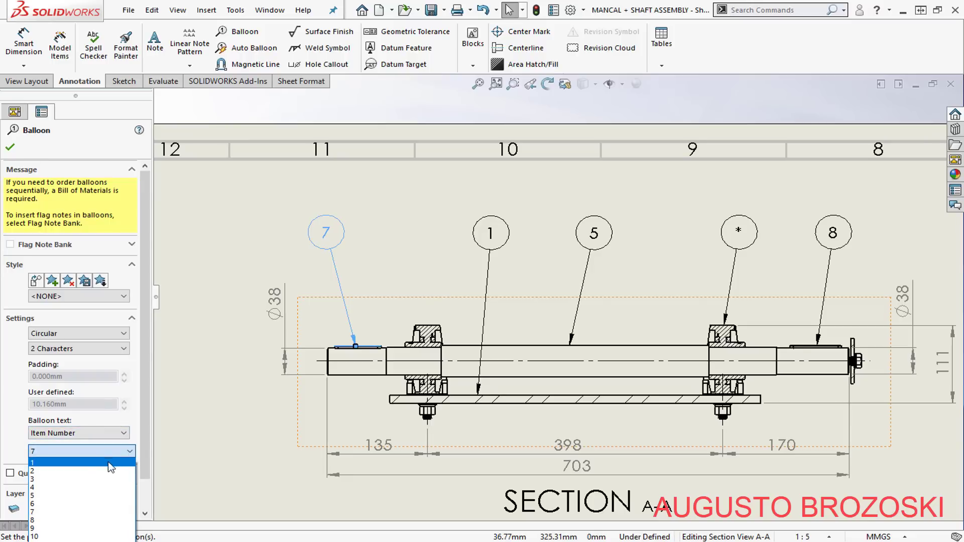
click(97, 463)
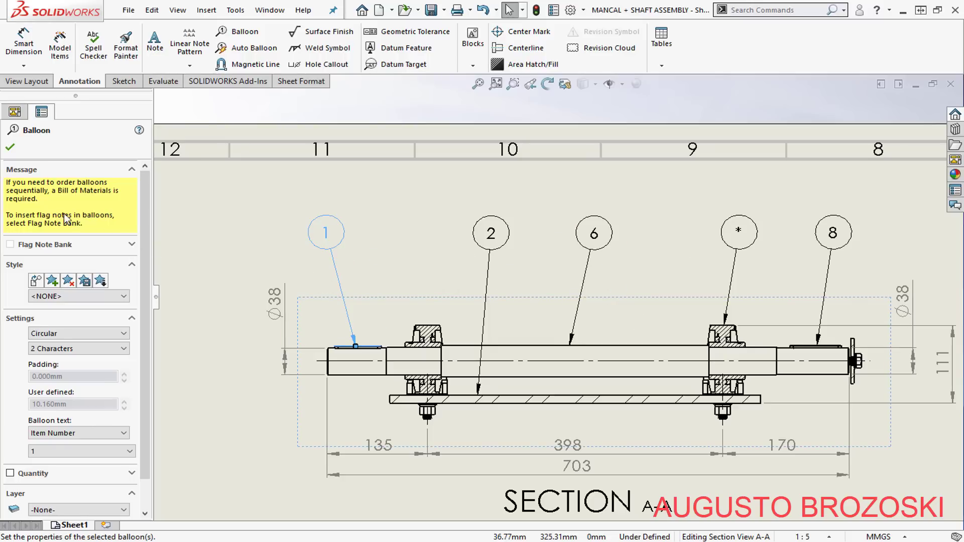
click(10, 148)
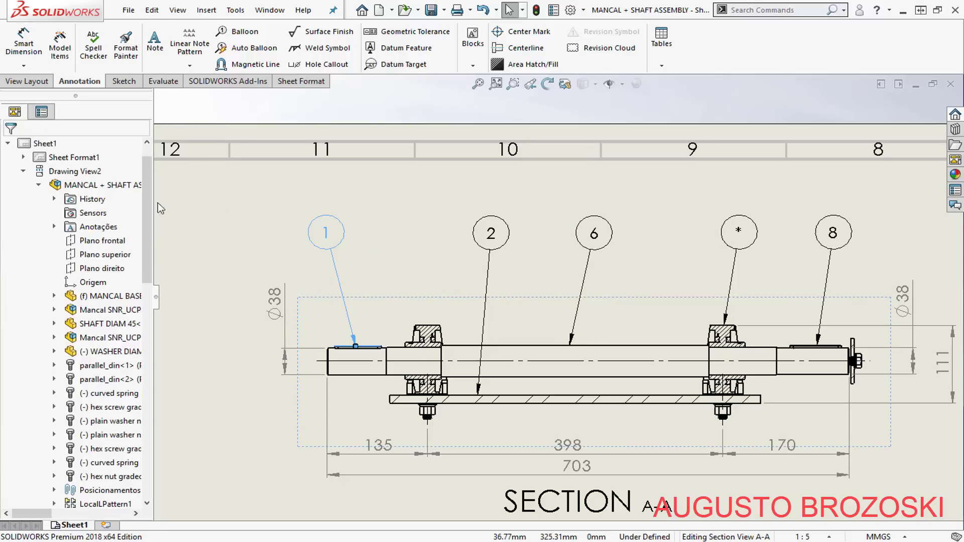
Set the item number of the balloon pointing to the middle of the shaft in Section A-A to 3.
click(601, 242)
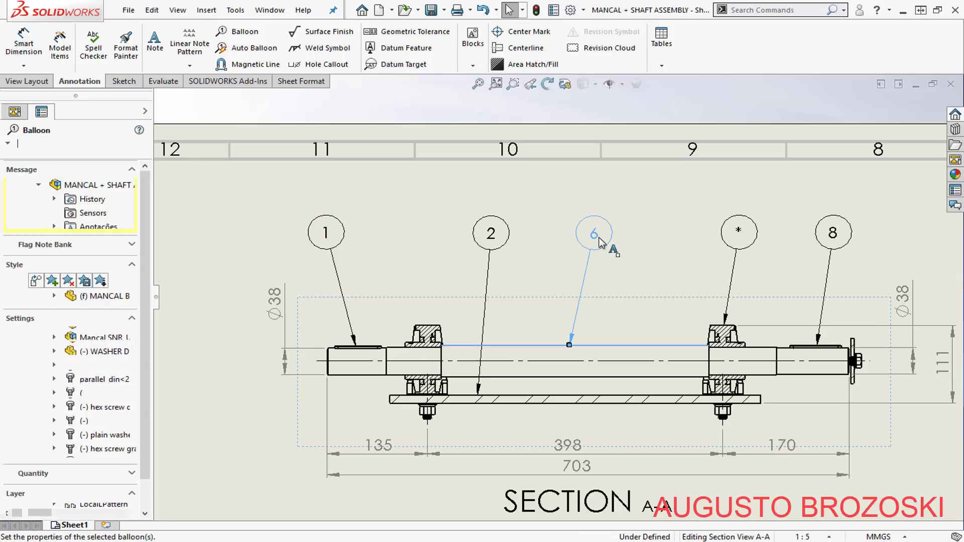
click(131, 452)
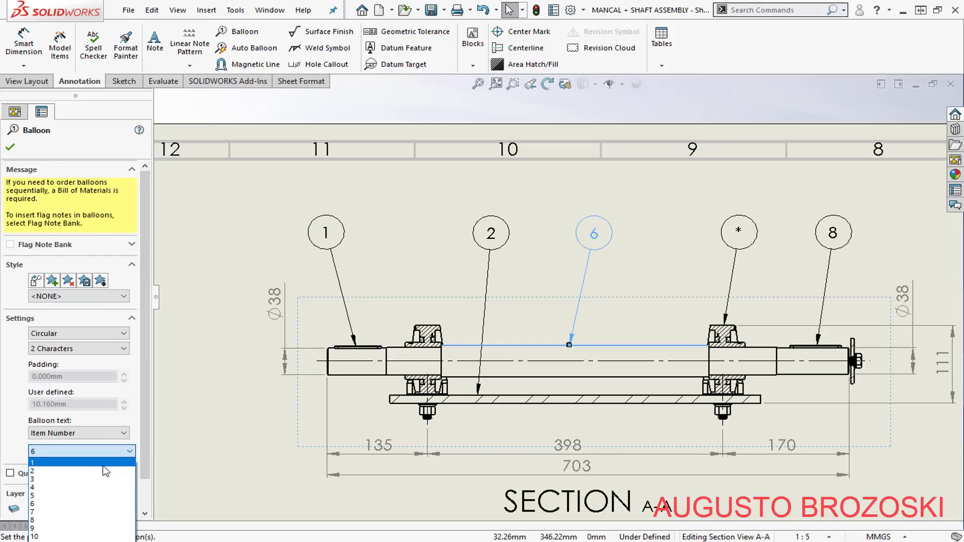
click(95, 477)
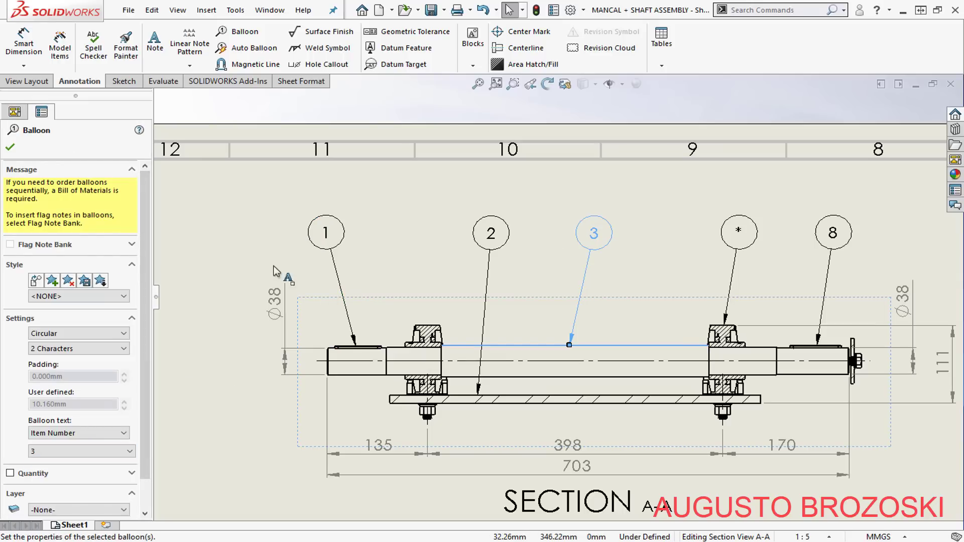
Compare the item numbers in the bill of materials with the balloons in Section A-A.
click(11, 148)
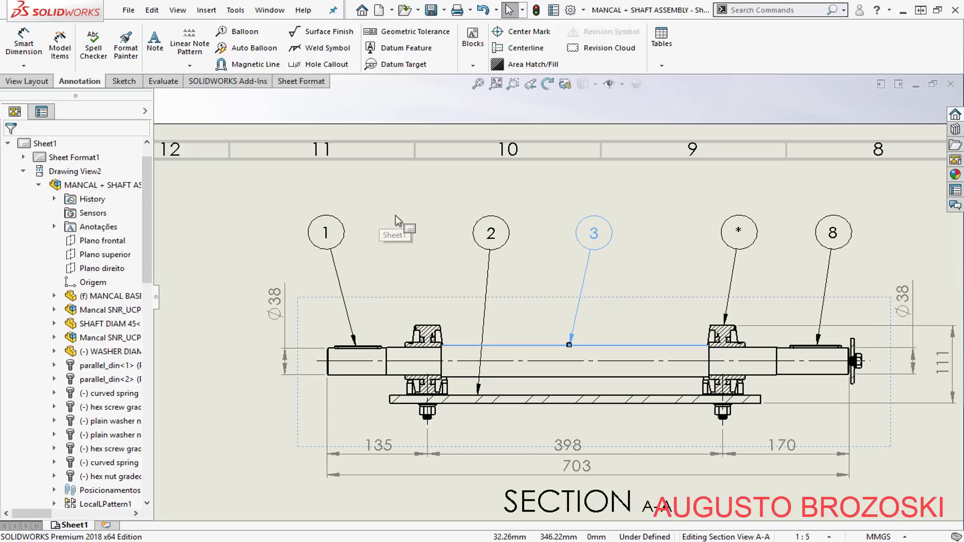
scroll(555, 281, up, 3)
scroll(708, 266, down, 3)
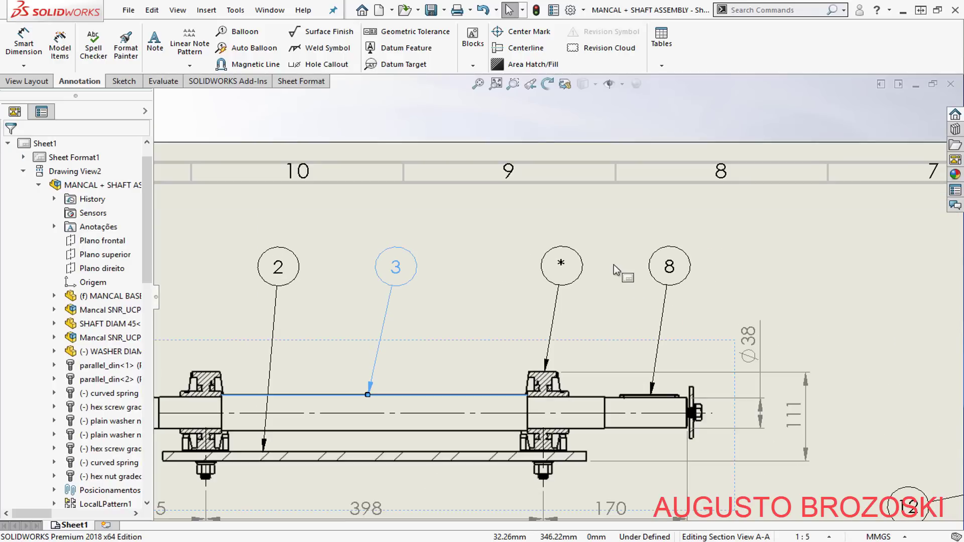
scroll(465, 290, up, 4)
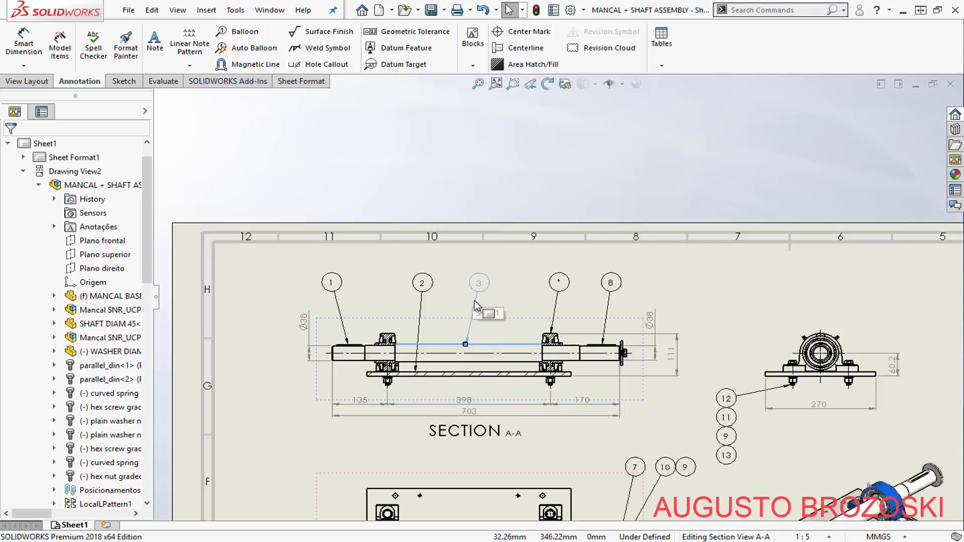
scroll(773, 323, down, 4)
mouse_move(773, 323)
middle_down()
mouse_move(469, 308)
mouse_move(431, 253)
mouse_move(447, 198)
middle_up()
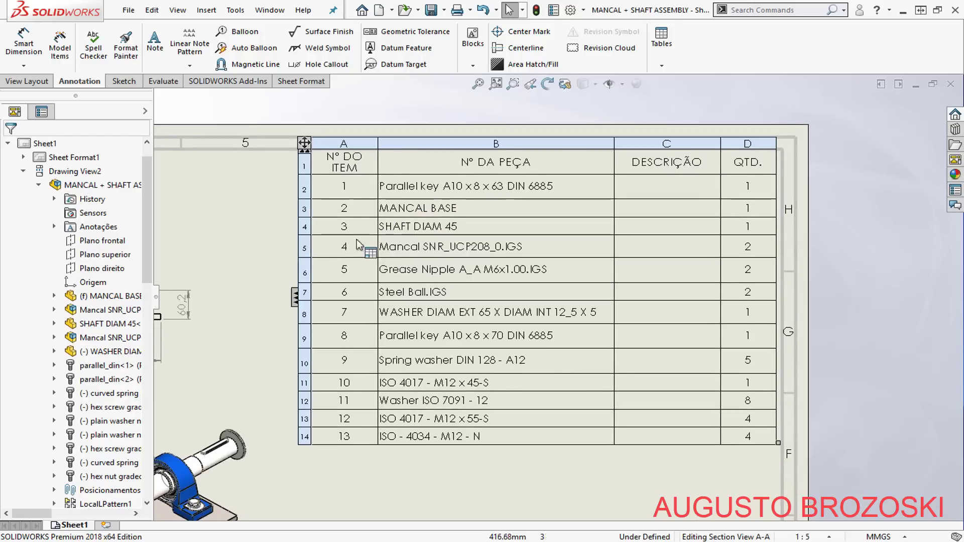
scroll(488, 273, up, 5)
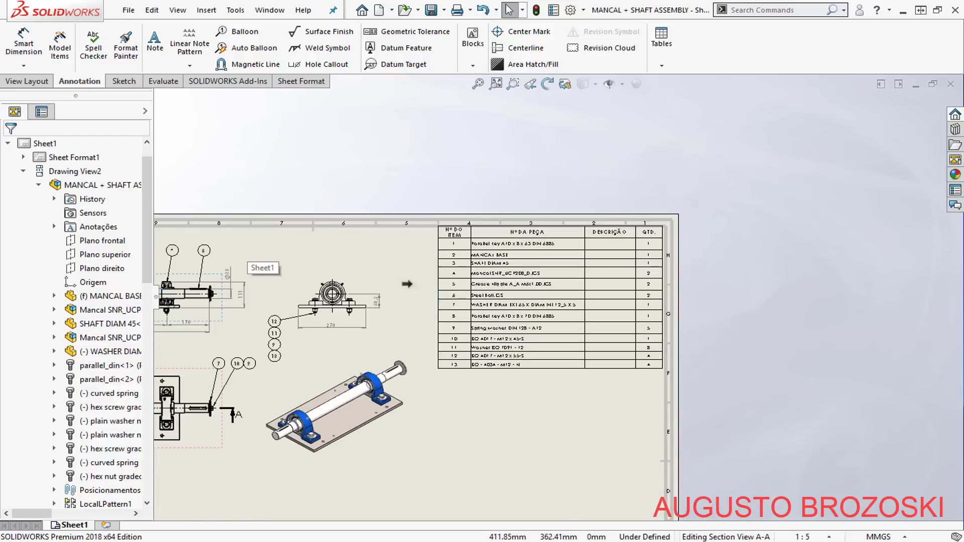
middle_drag(534, 279, 665, 279)
scroll(663, 278, down, 4)
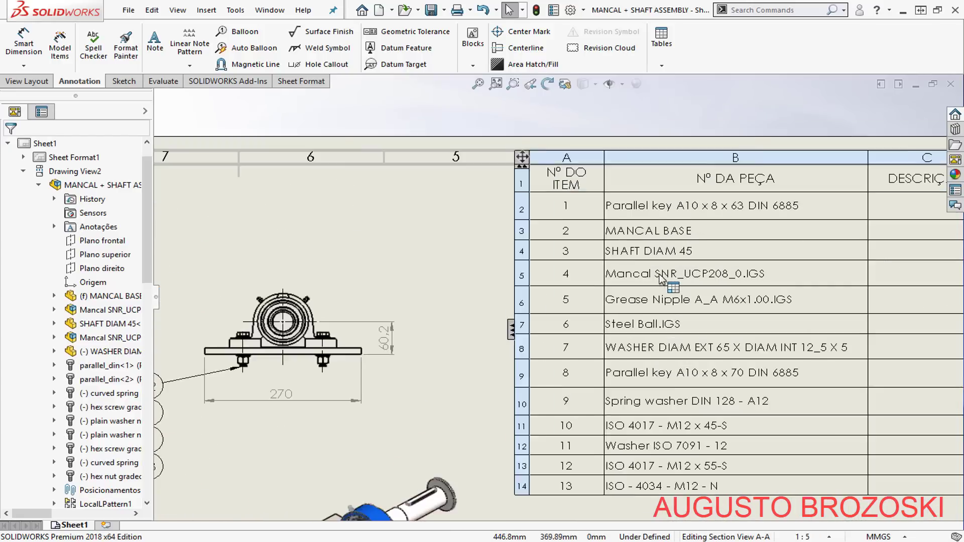
scroll(601, 288, up, 4)
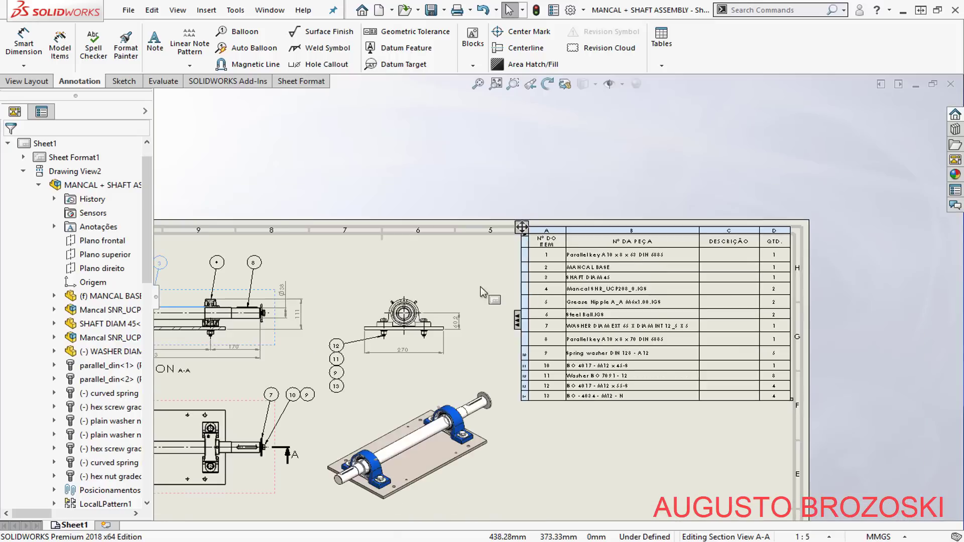
scroll(263, 289, down, 5)
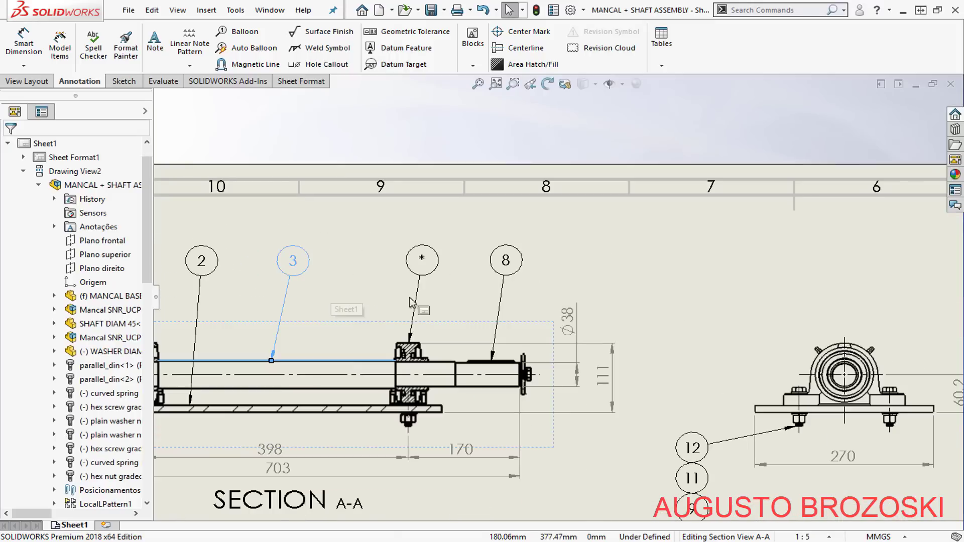
Switch the asterisk balloon on the bearing housing in Section A-A to custom text and set it to 4.
click(432, 274)
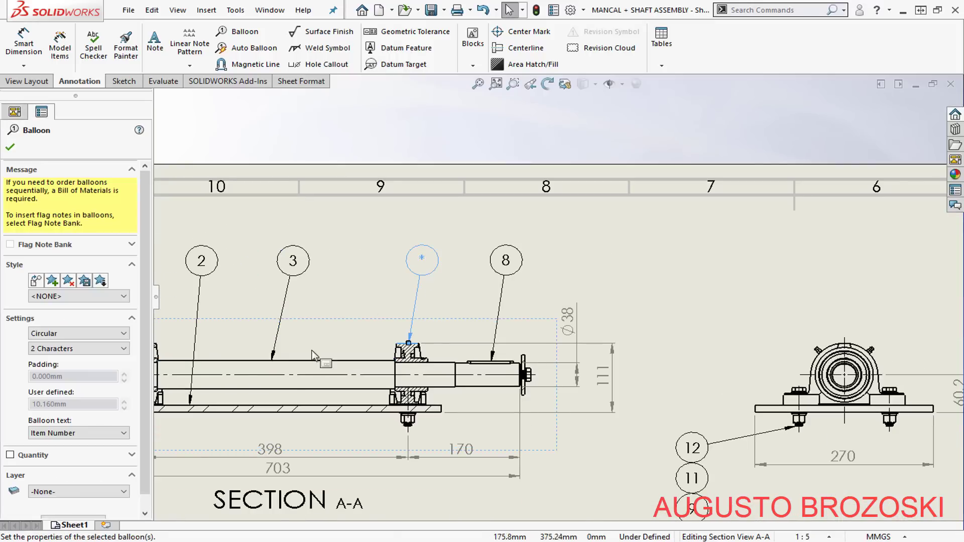
click(104, 434)
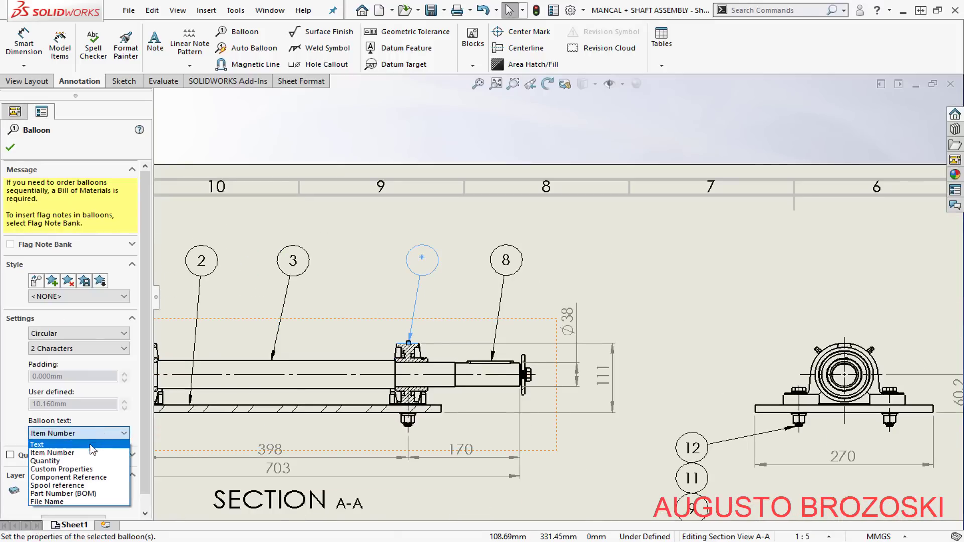
click(92, 445)
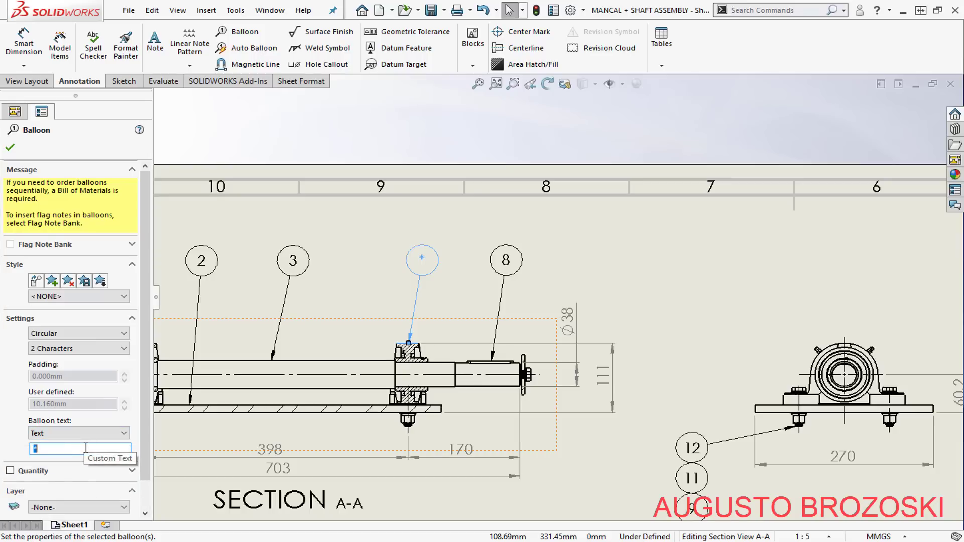
click(11, 148)
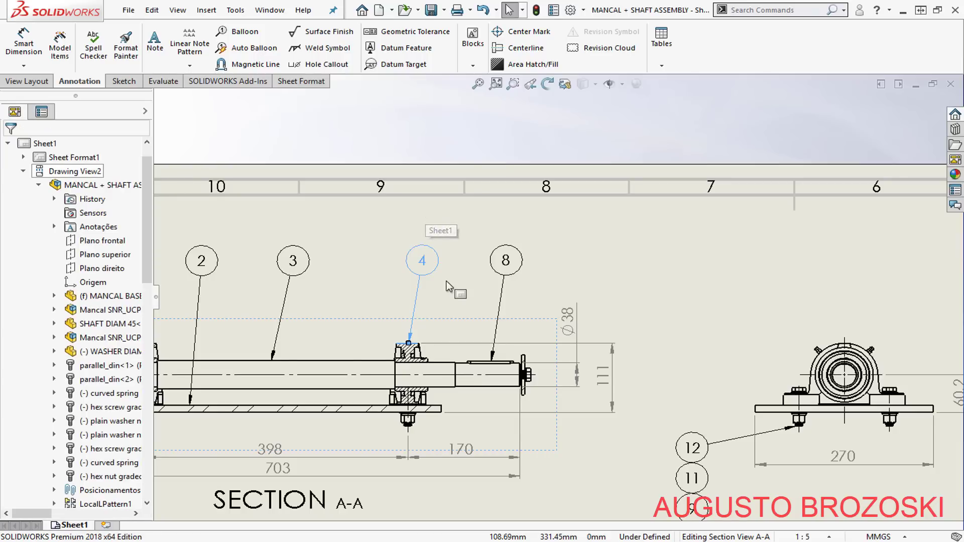
Set the item number to 5 for the balloon pointing to the parallel key on the shaft's right end in Section A-A.
click(507, 264)
click(96, 451)
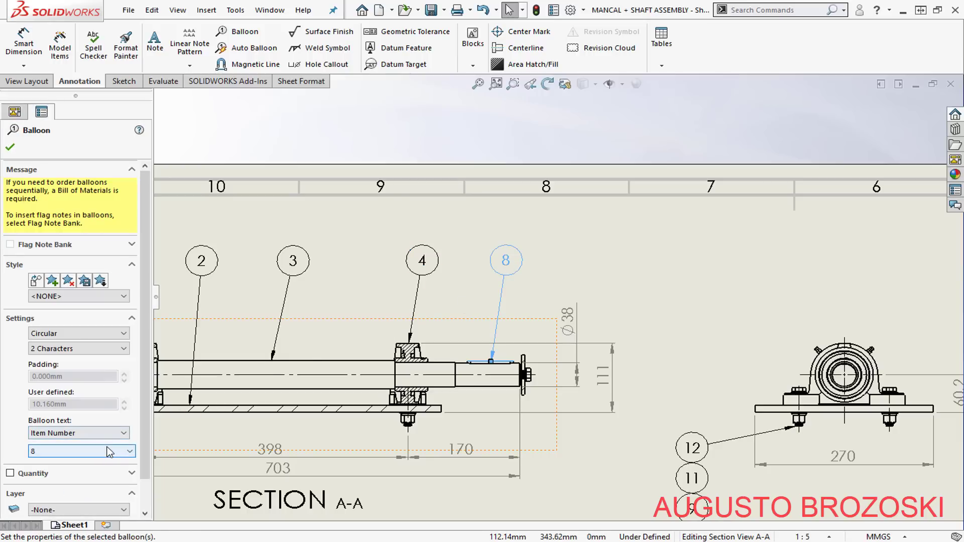
click(87, 496)
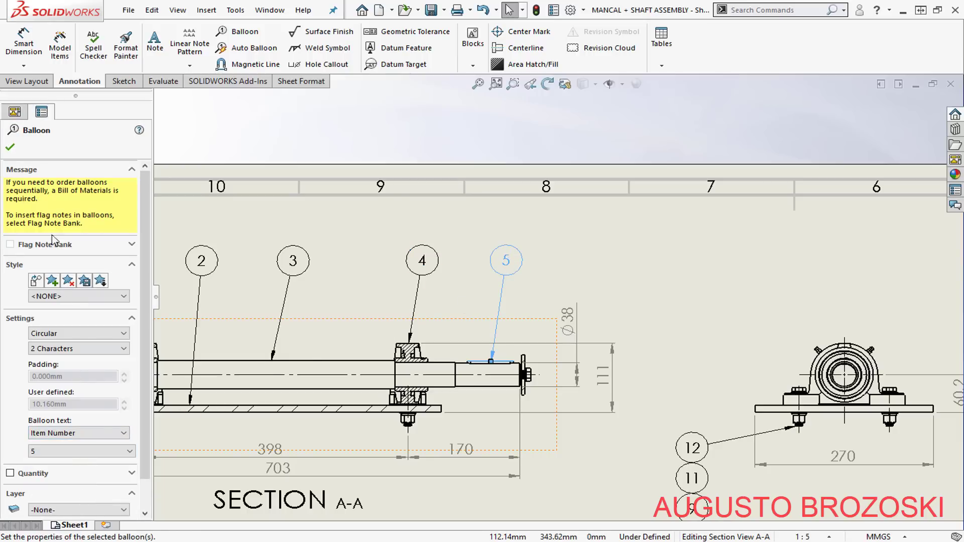
click(10, 147)
Set the item number to 6 for the top balloon of the stack pointing to the mounting bolt in the end view.
scroll(495, 260, up, 4)
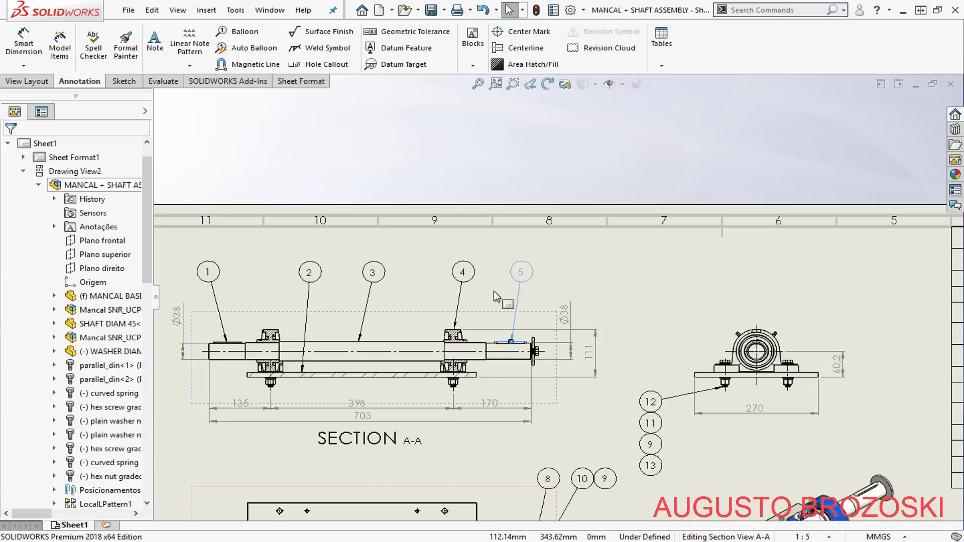
scroll(684, 396, down, 3)
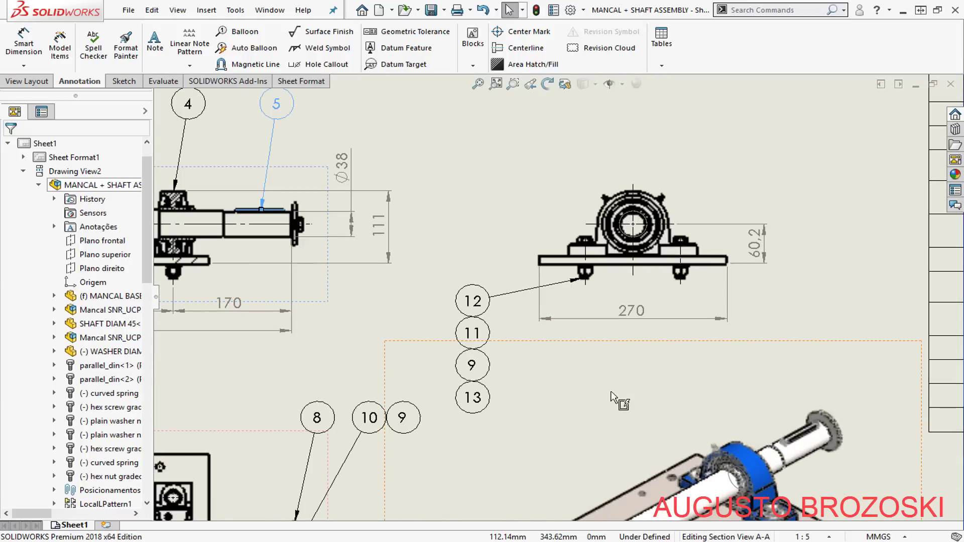
click(474, 247)
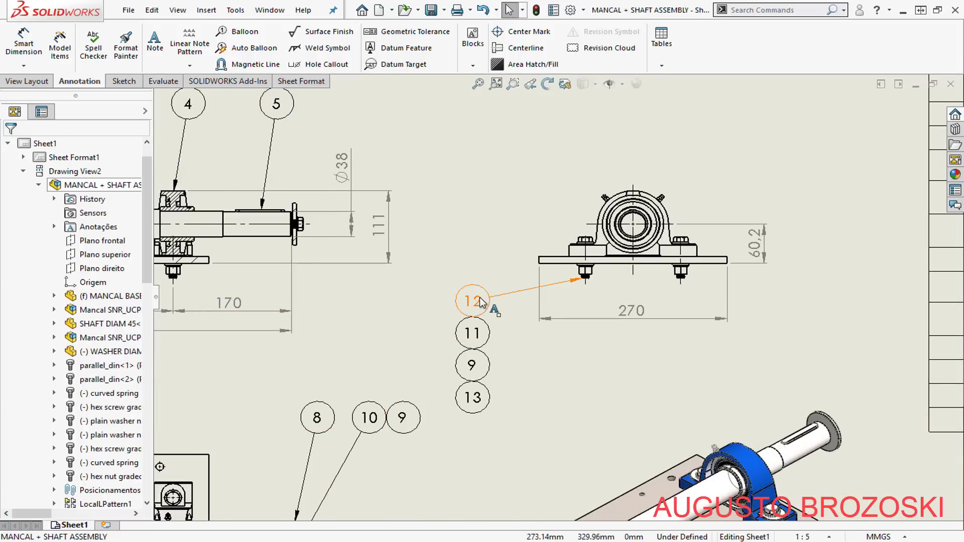
click(477, 301)
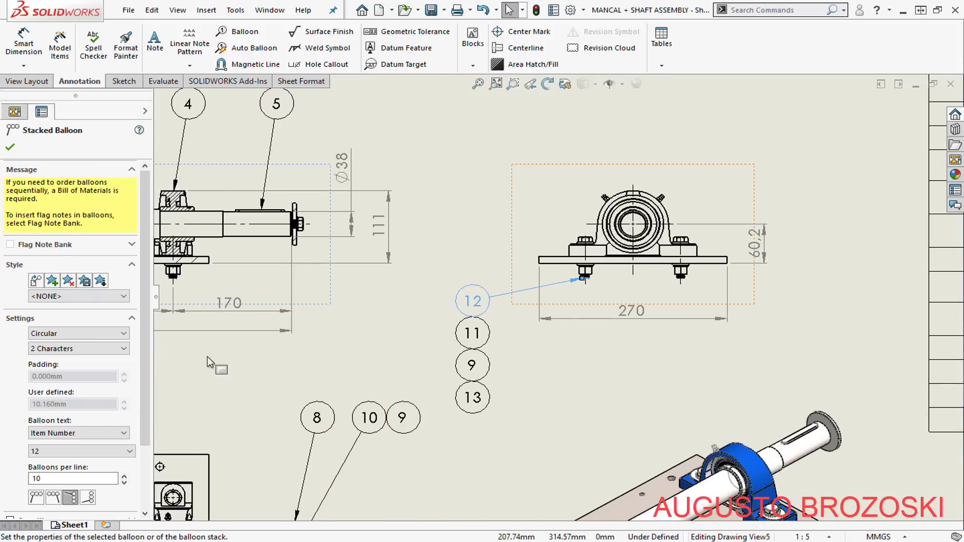
click(125, 454)
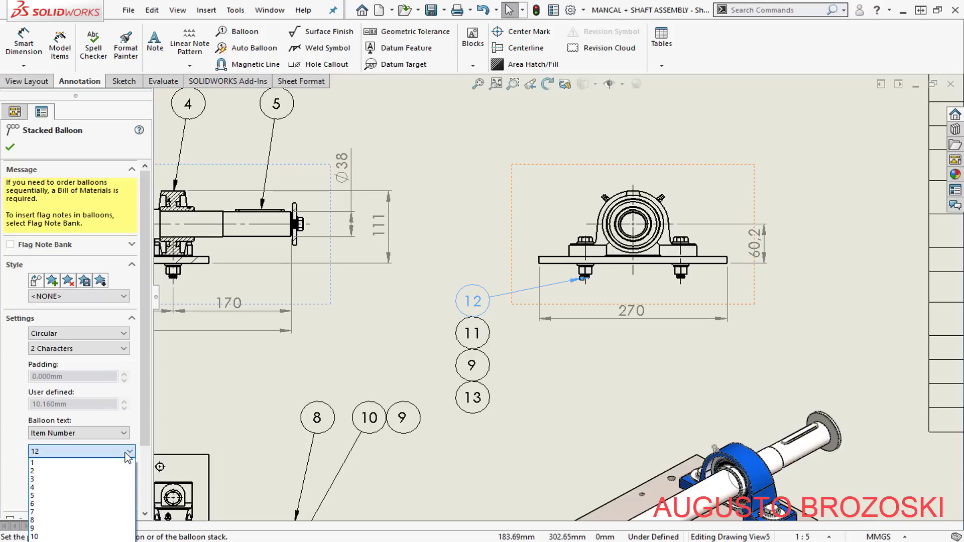
click(107, 503)
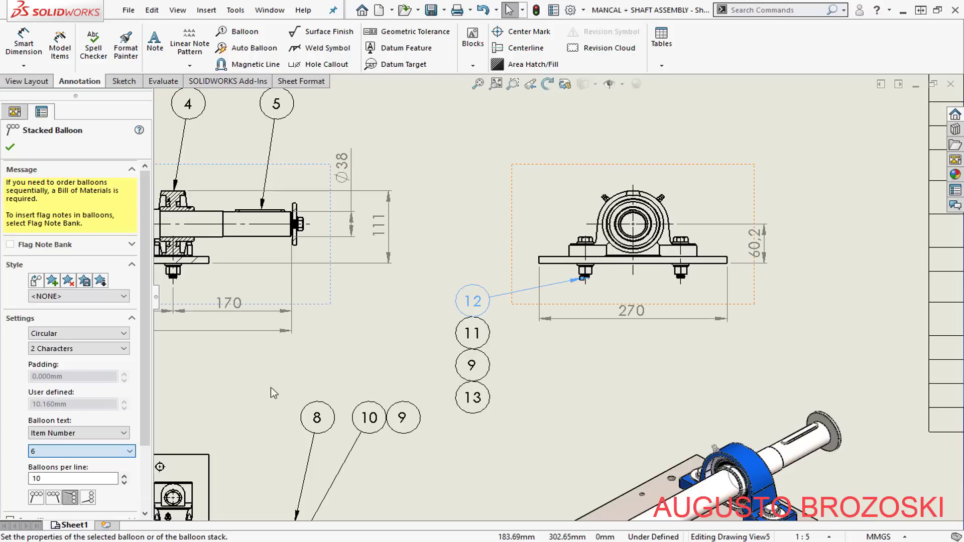
click(10, 148)
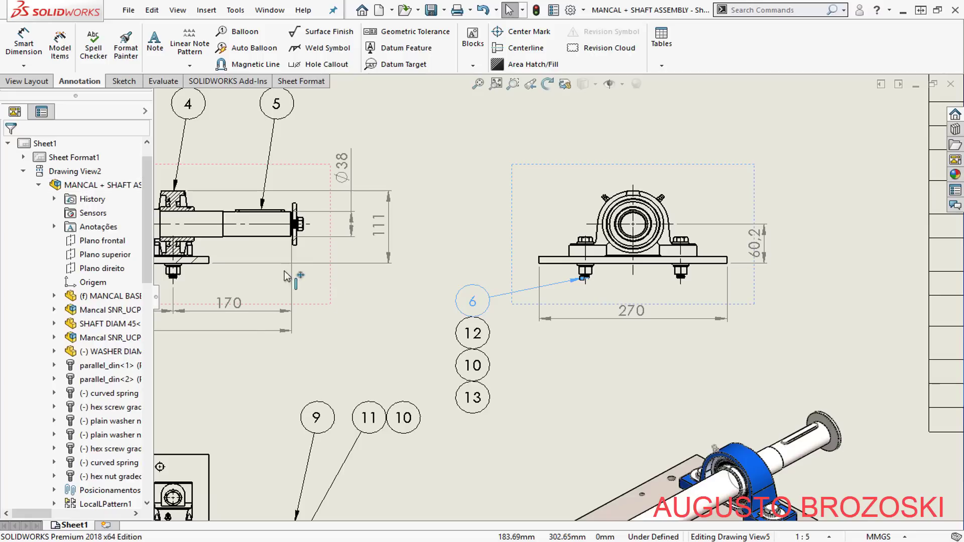
Set the item number of the second balloon in the mounting bolt's stack to 7.
click(483, 335)
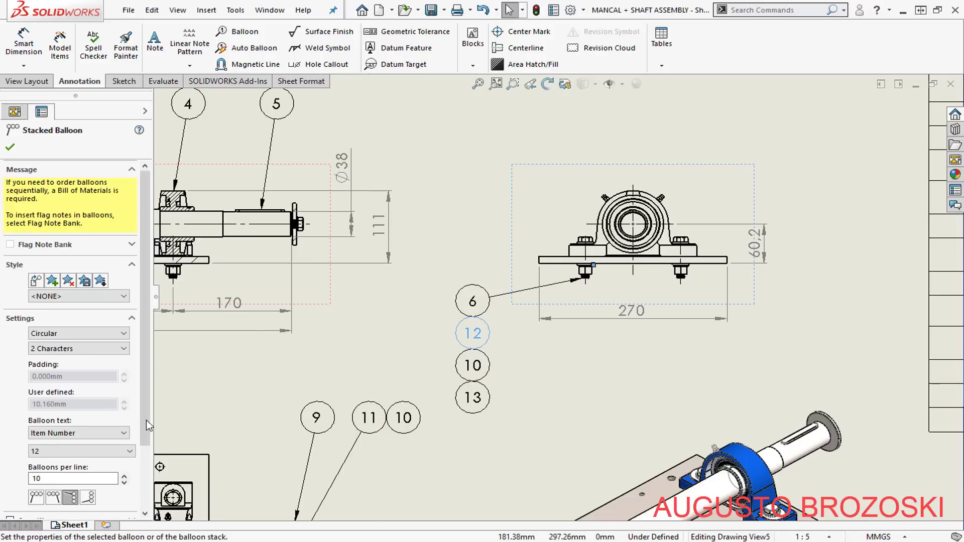
click(123, 452)
click(96, 512)
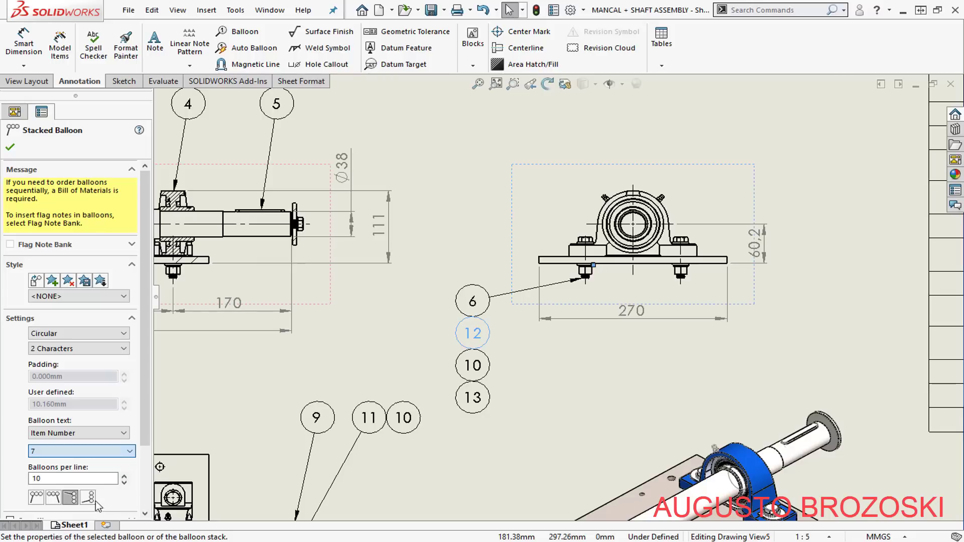
key(Escape)
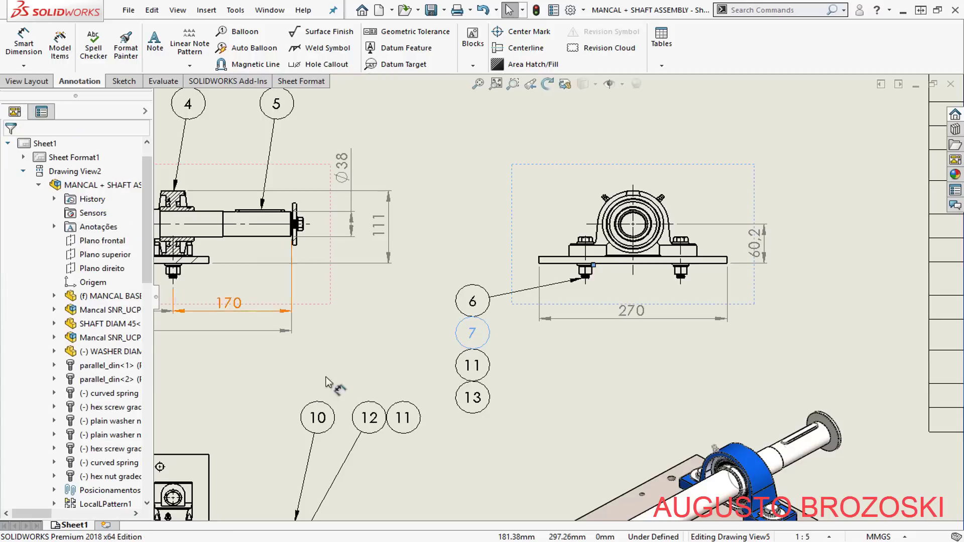
Set the item number of the third balloon in the mounting bolt's stack to 8.
scroll(489, 347, up, 2)
scroll(490, 347, up, 1)
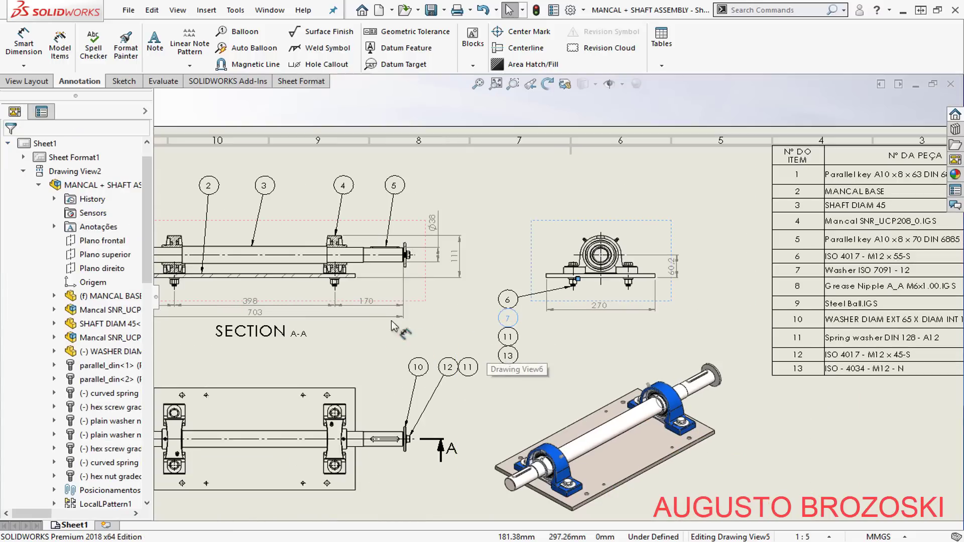
scroll(263, 261, up, 1)
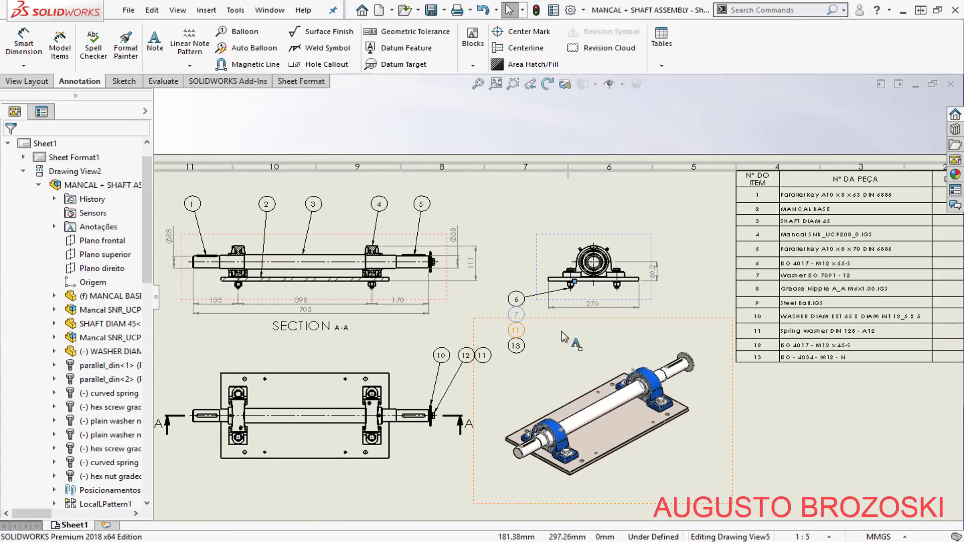
scroll(539, 346, down, 4)
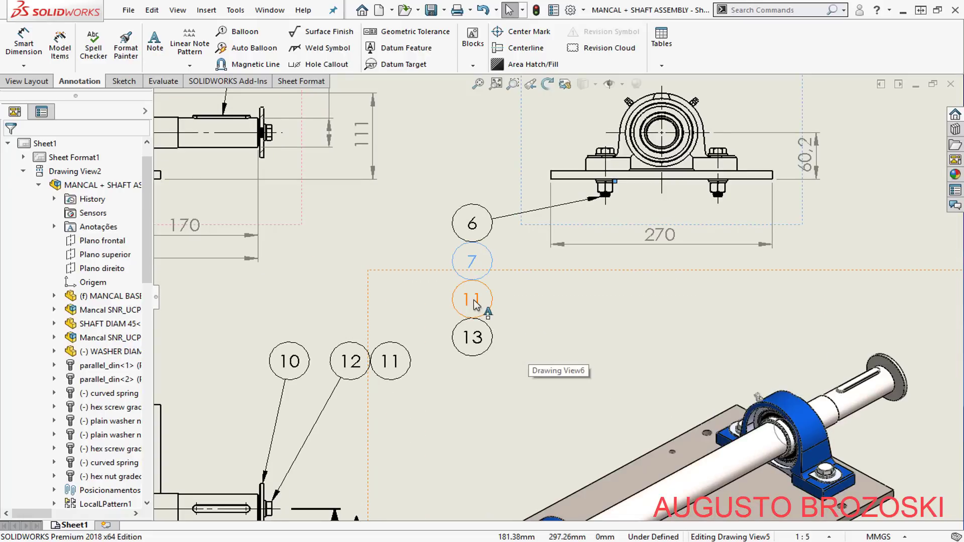
click(474, 303)
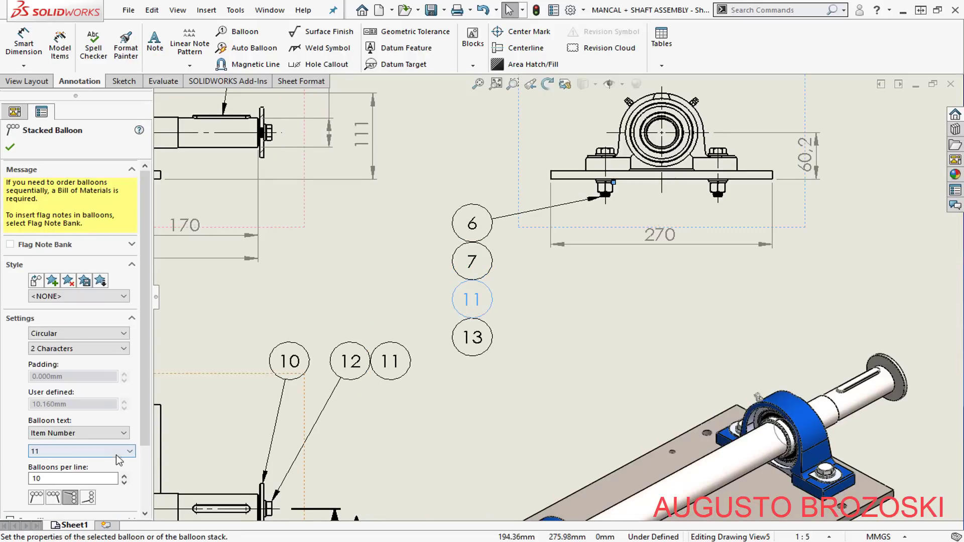
click(128, 452)
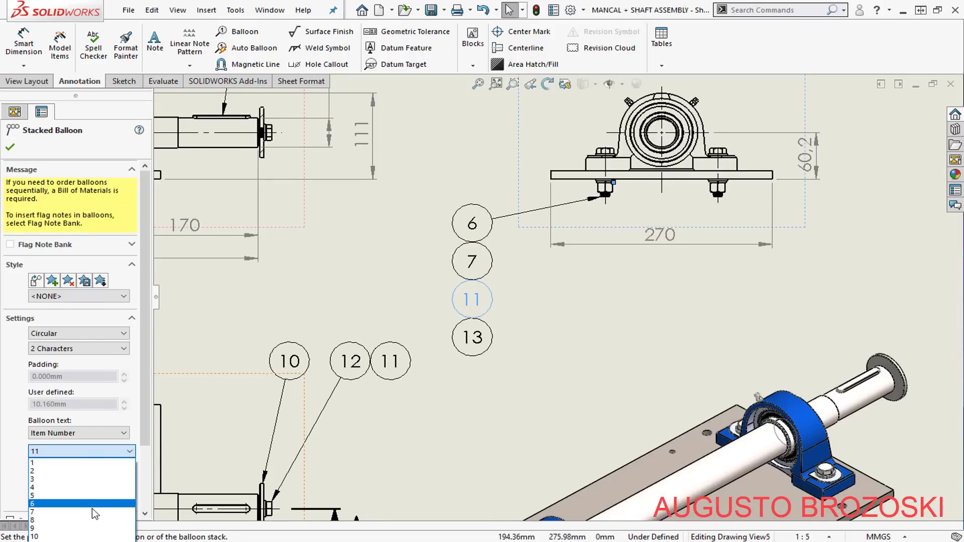
click(99, 520)
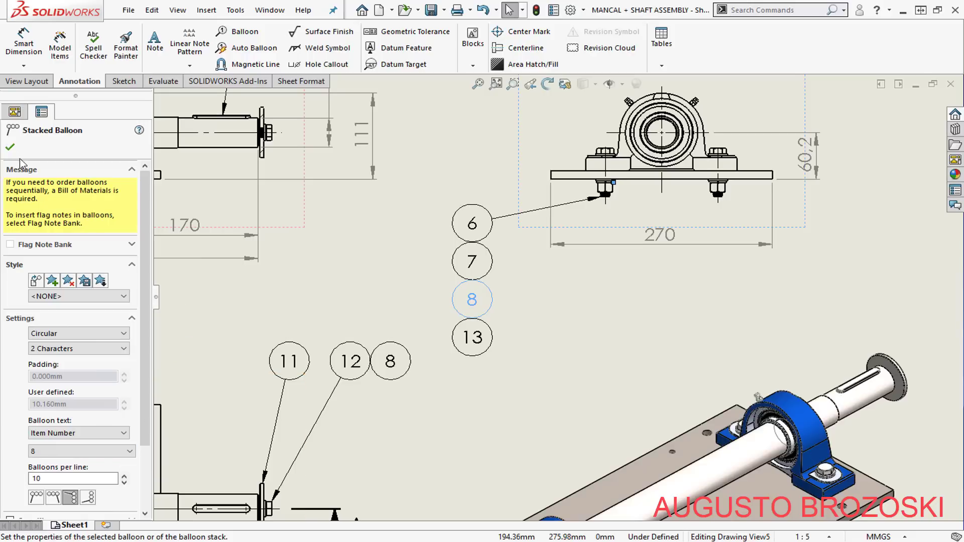
click(10, 147)
Set the item number of the lowest balloon in the mounting bolt's stack to 9.
click(476, 342)
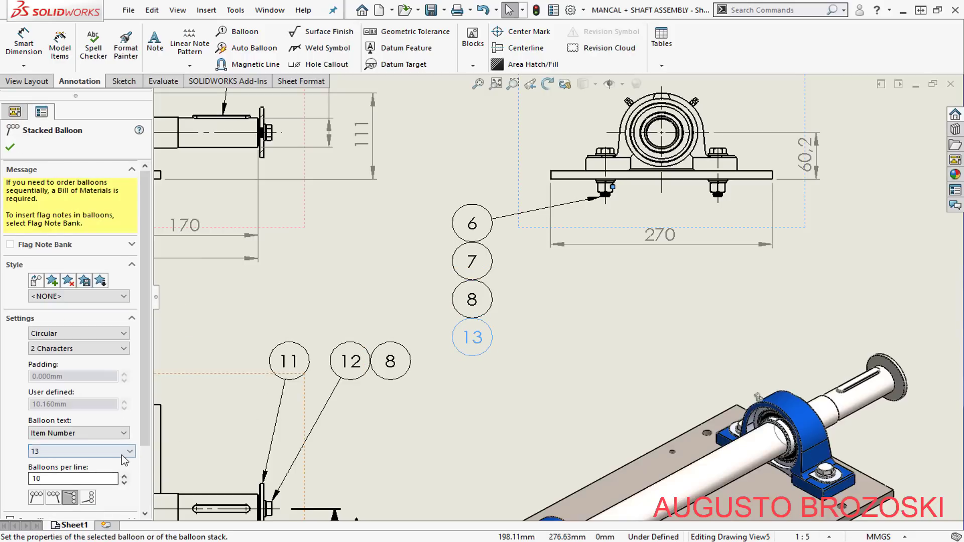
click(122, 455)
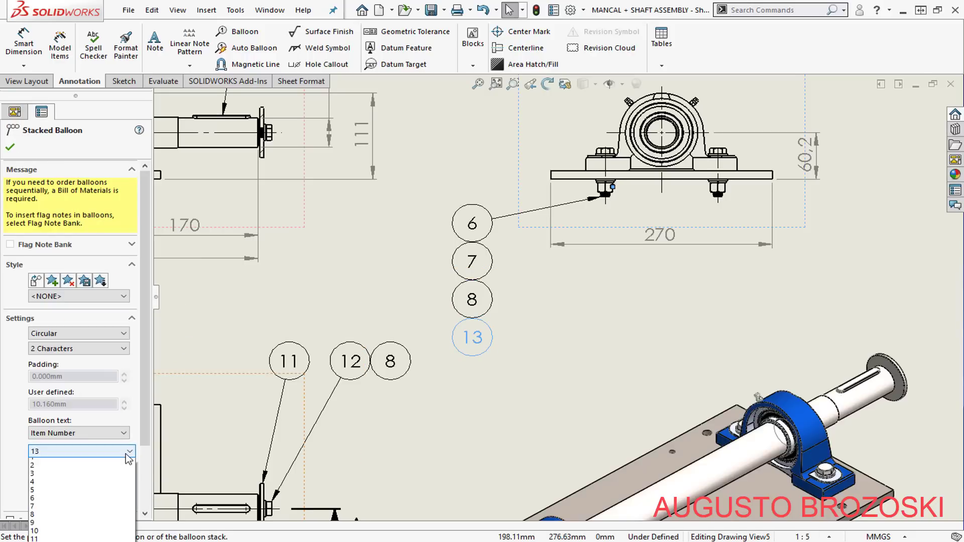
click(102, 528)
click(11, 147)
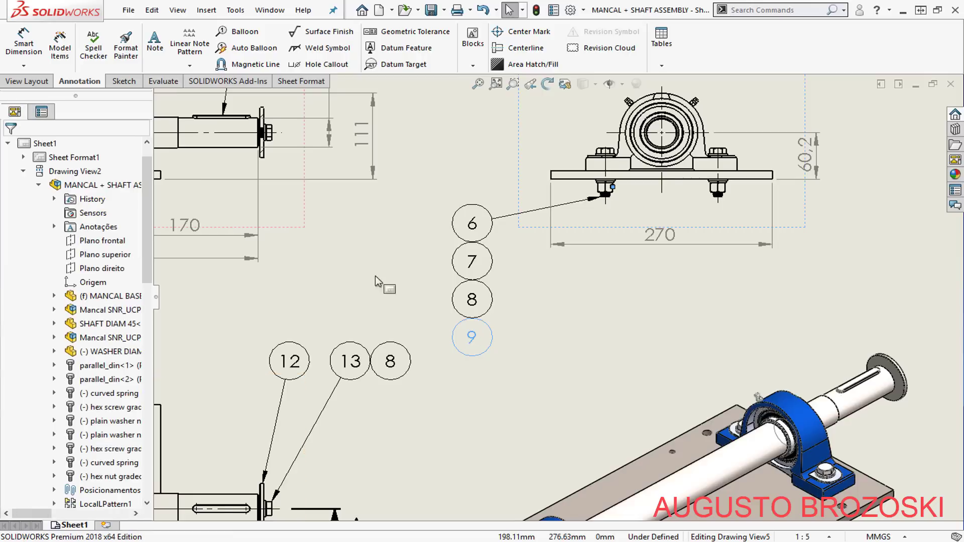
Set the item number of the balloon pointing to the shaft-end washer in the top view to 10.
click(299, 362)
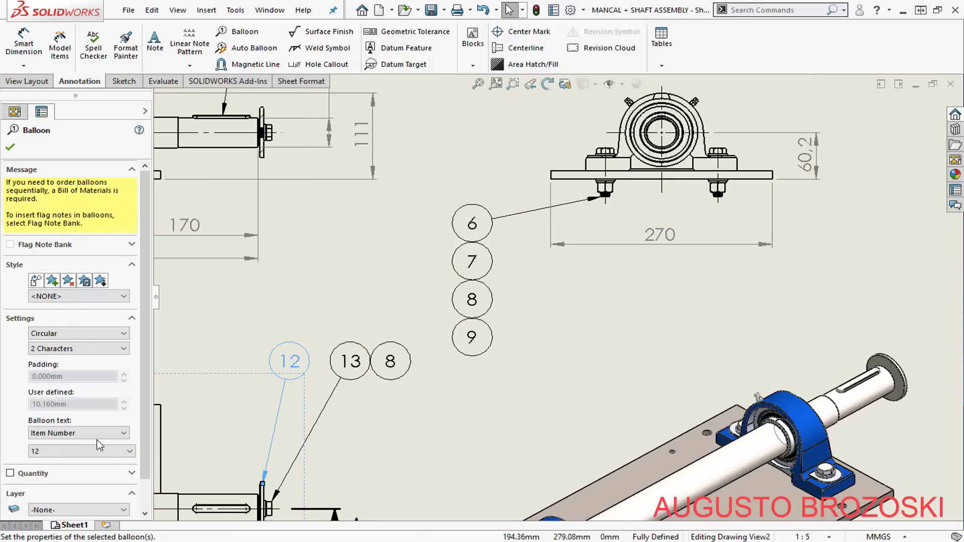
click(125, 452)
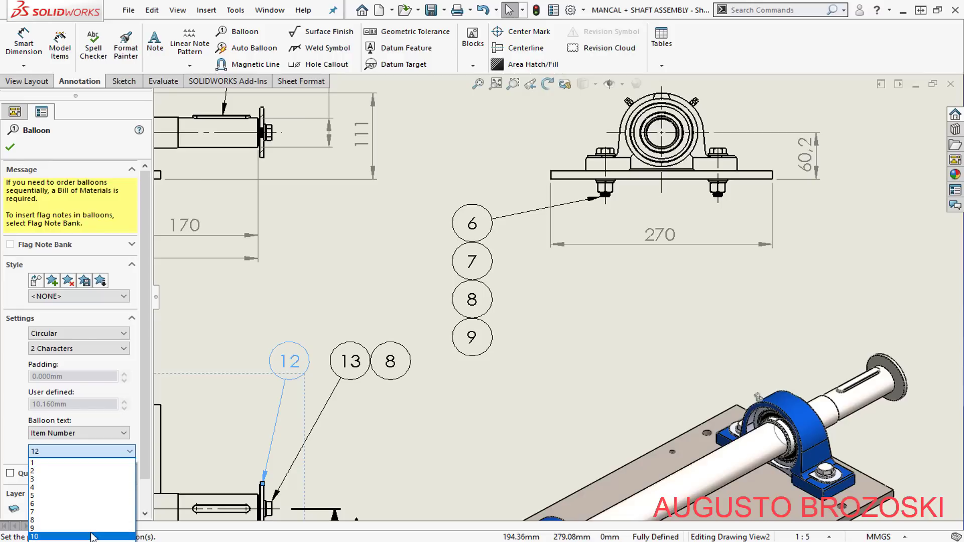
click(76, 537)
click(12, 146)
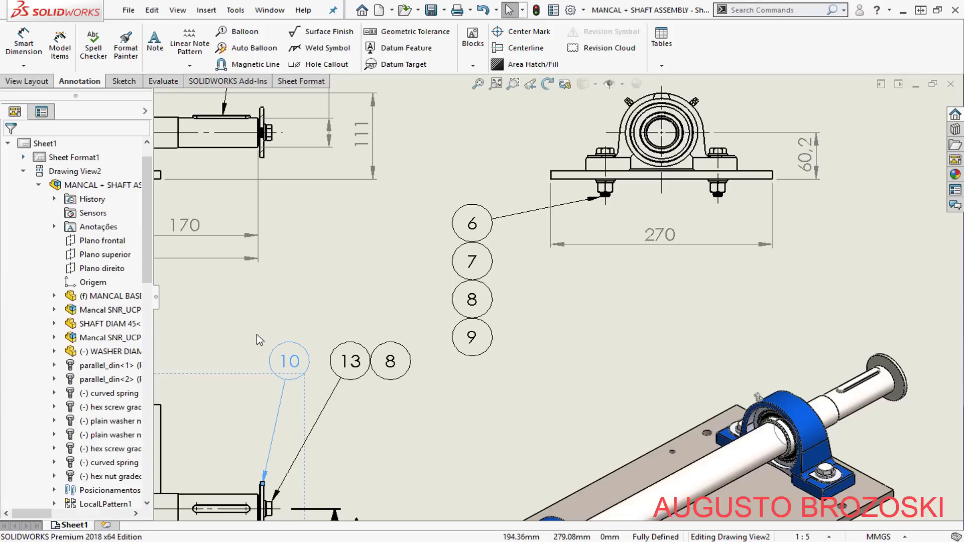
Set the item number of the first balloon in the shaft-end bolt's stack to 12.
click(347, 365)
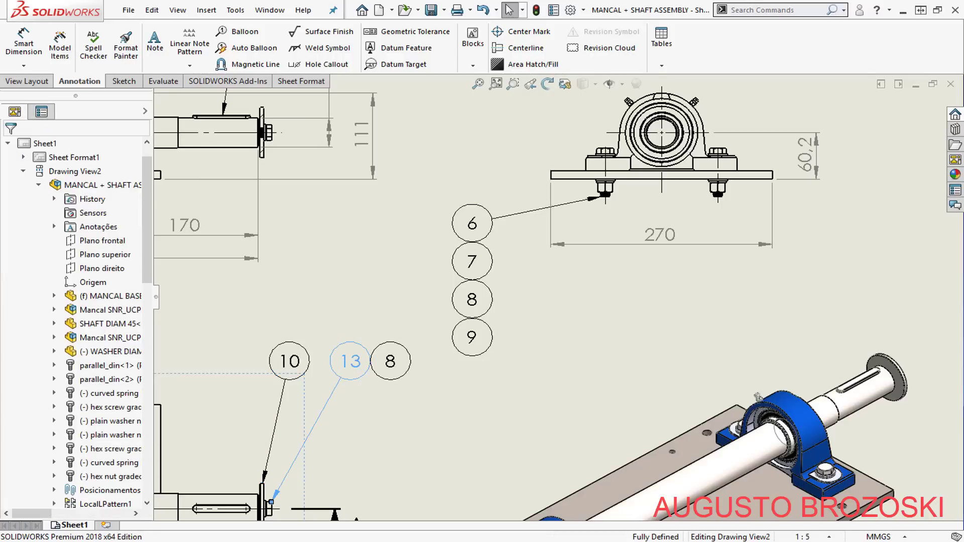
click(101, 451)
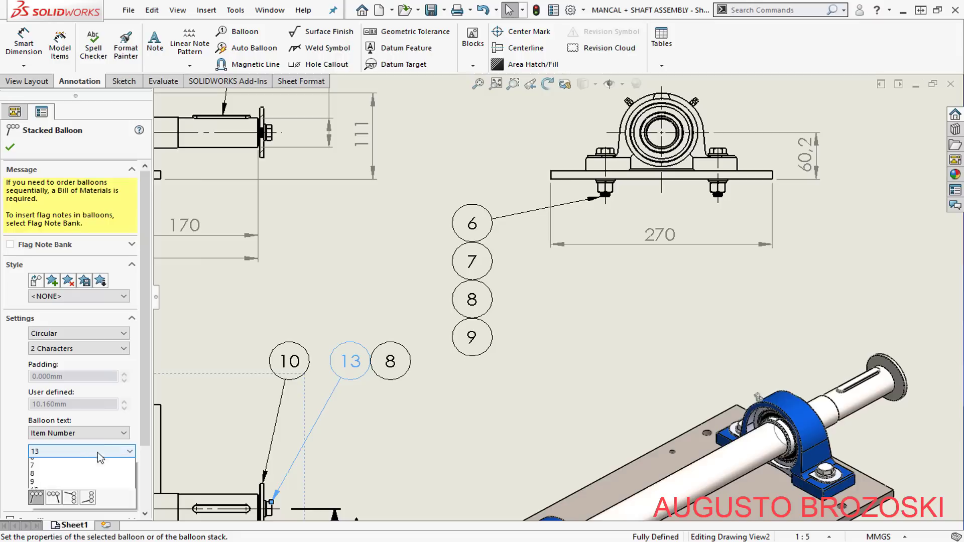
click(73, 502)
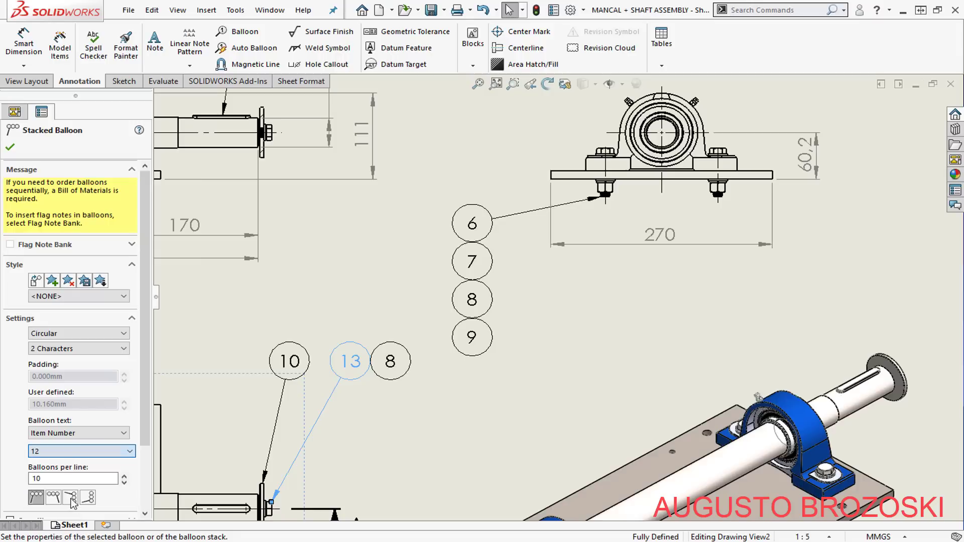
click(10, 148)
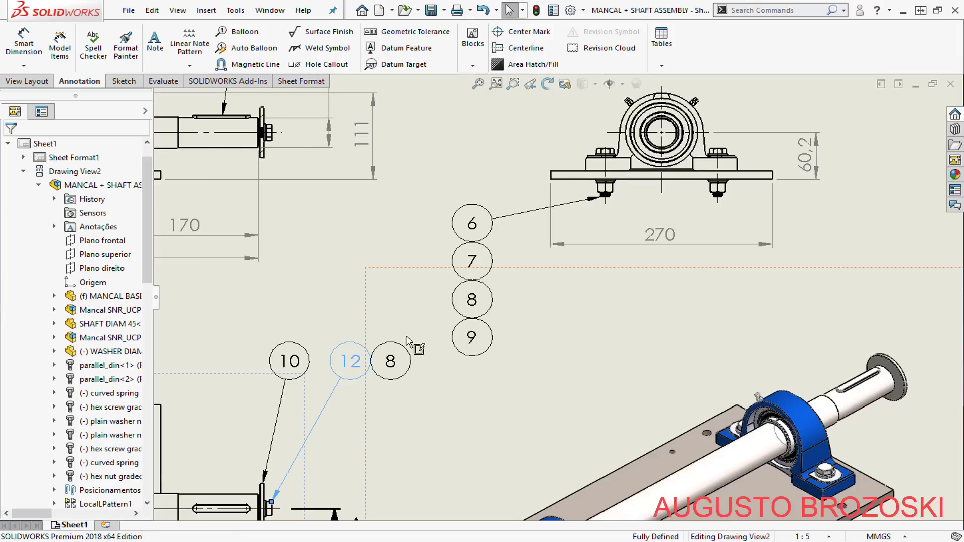
Switch to the reference PDF in Acrobat Reader and compare its balloon numbering and parts list with the drawing.
key(f)
scroll(449, 356, down, 2)
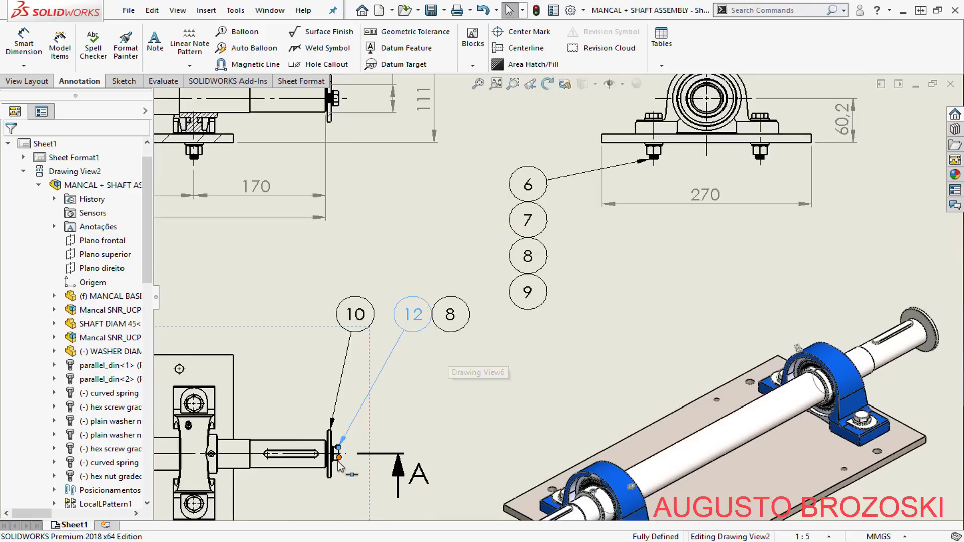
scroll(417, 416, up, 3)
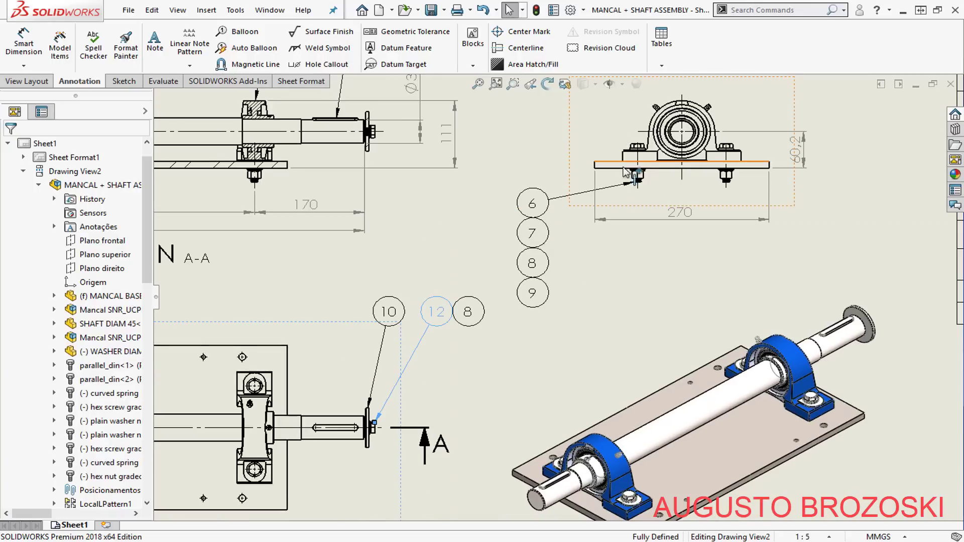
scroll(452, 327, up, 3)
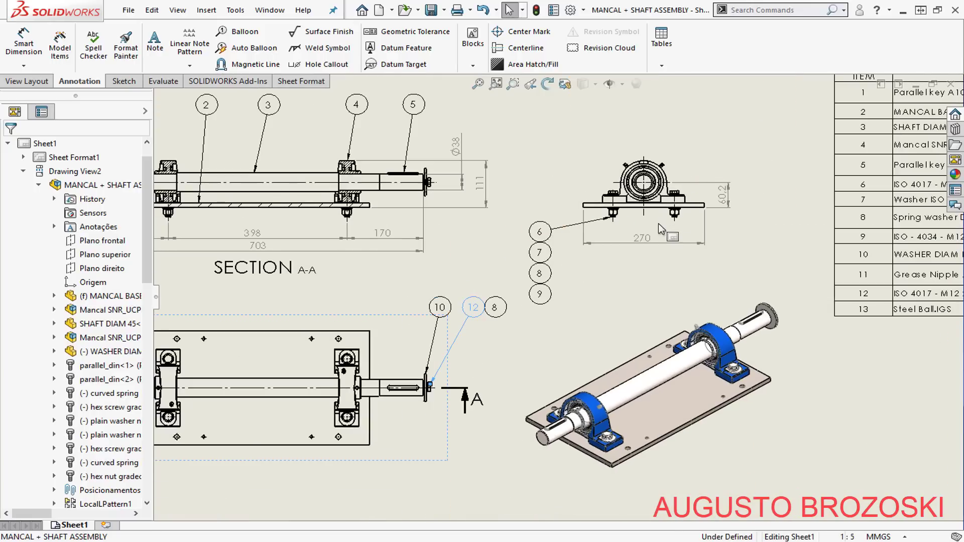
scroll(559, 271, down, 2)
scroll(559, 271, up, 1)
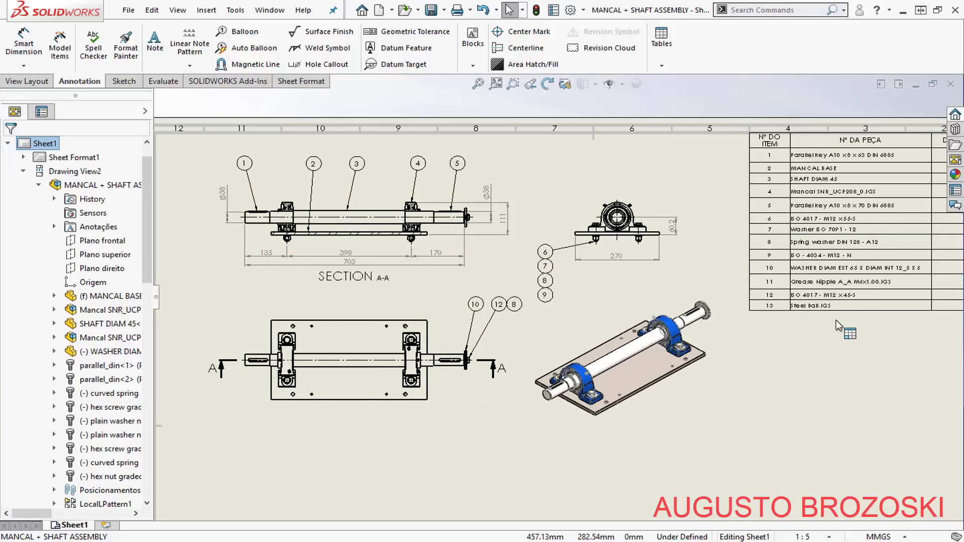
key(alt+Tab)
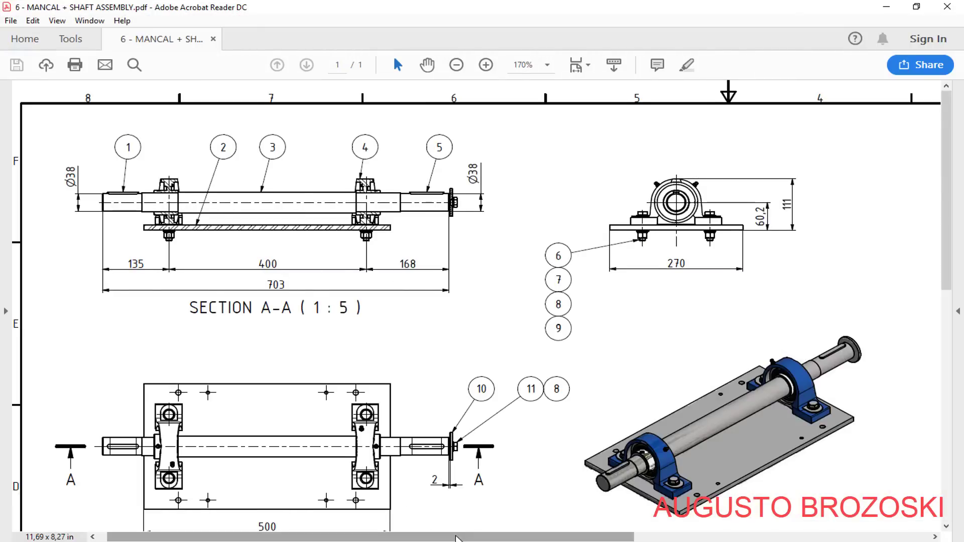
drag(421, 536, 666, 537)
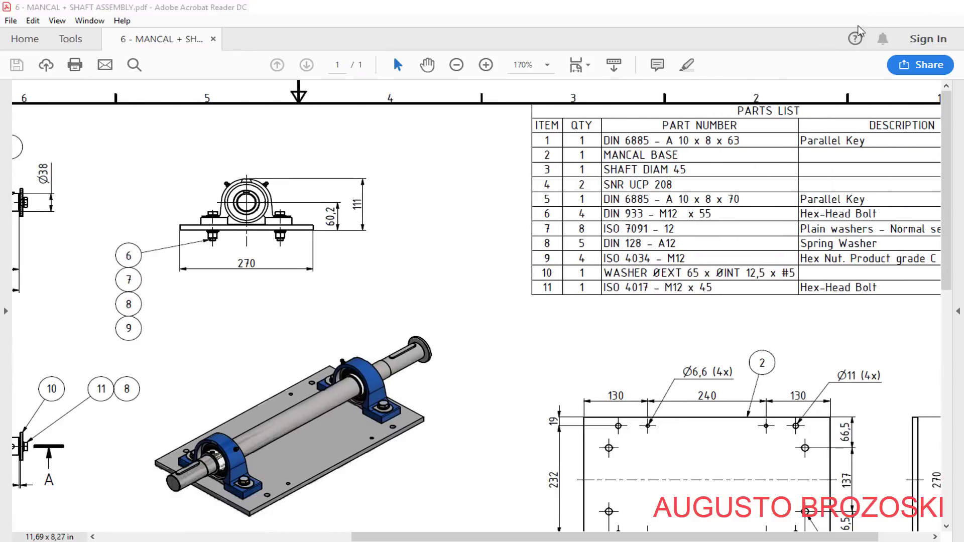
click(885, 12)
Set the item number of the first balloon in the shaft-end bolt's stack to 11.
scroll(834, 324, up, 1)
scroll(830, 321, down, 2)
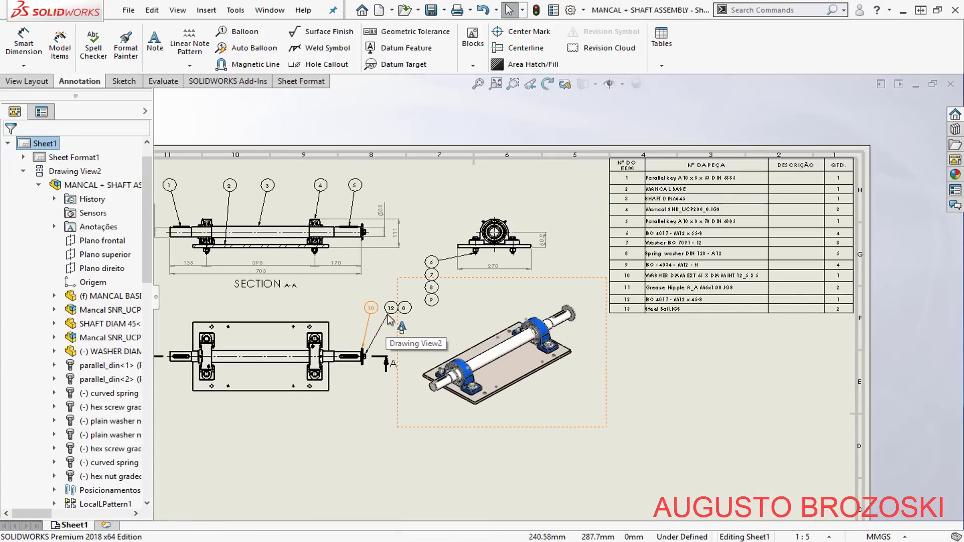
scroll(380, 320, down, 5)
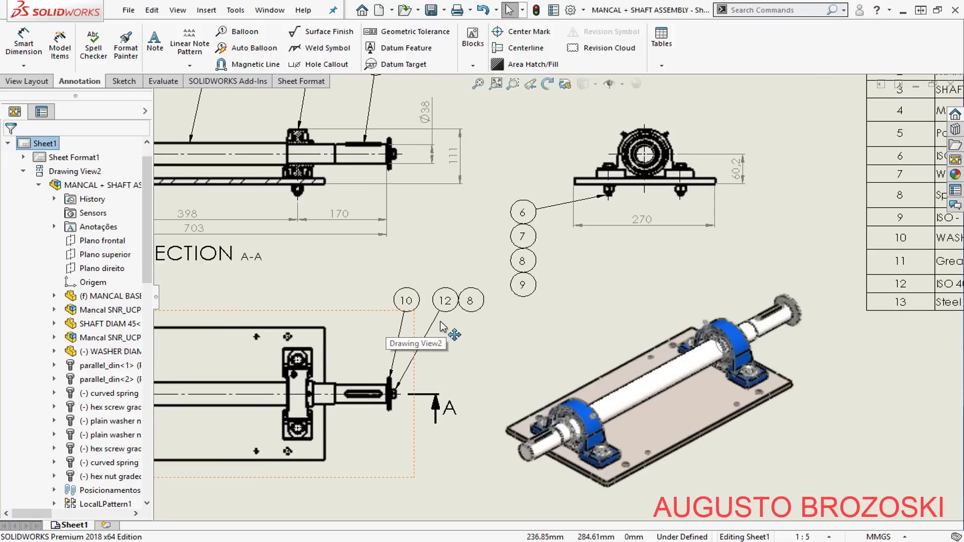
click(443, 308)
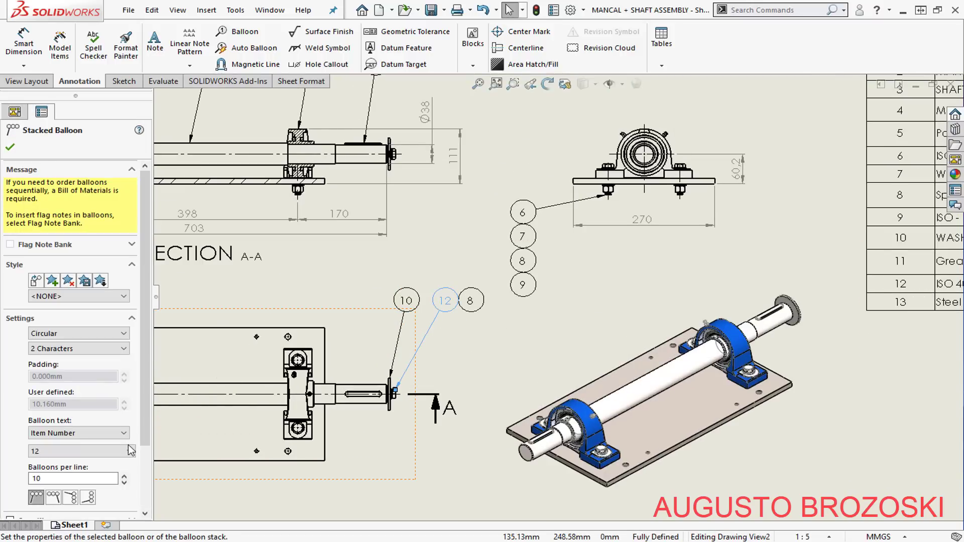
click(78, 451)
click(73, 541)
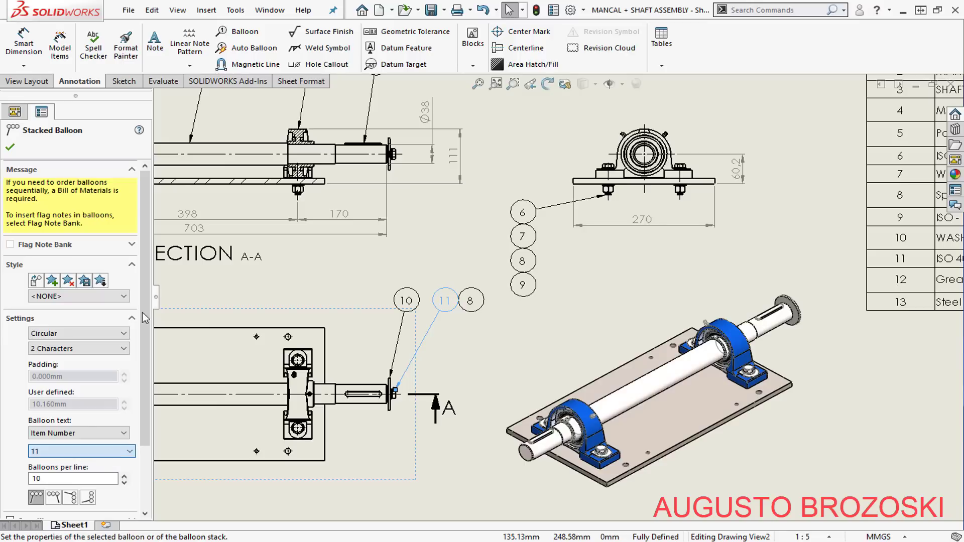
click(12, 147)
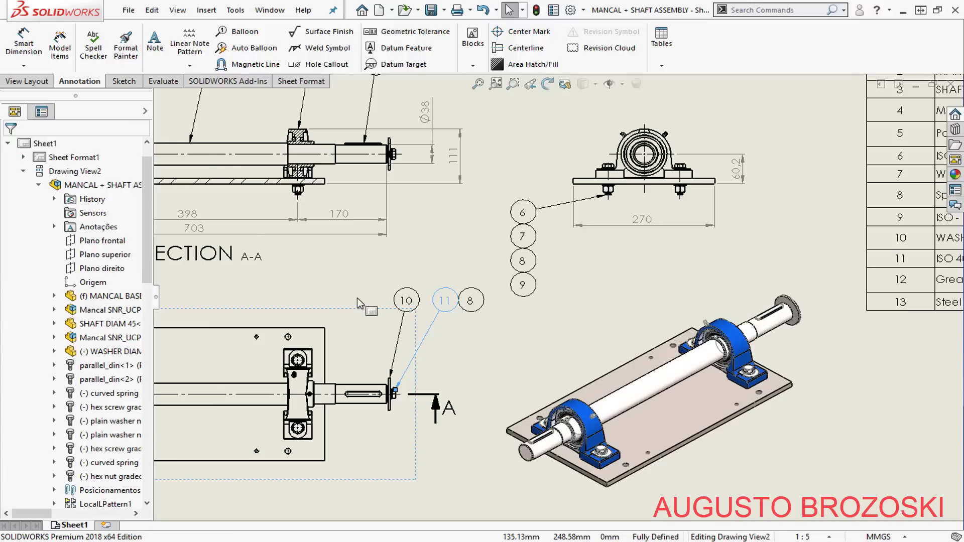
Delete the Steel Ball.IGS row from the bill of materials.
scroll(356, 298, up, 6)
scroll(786, 247, down, 4)
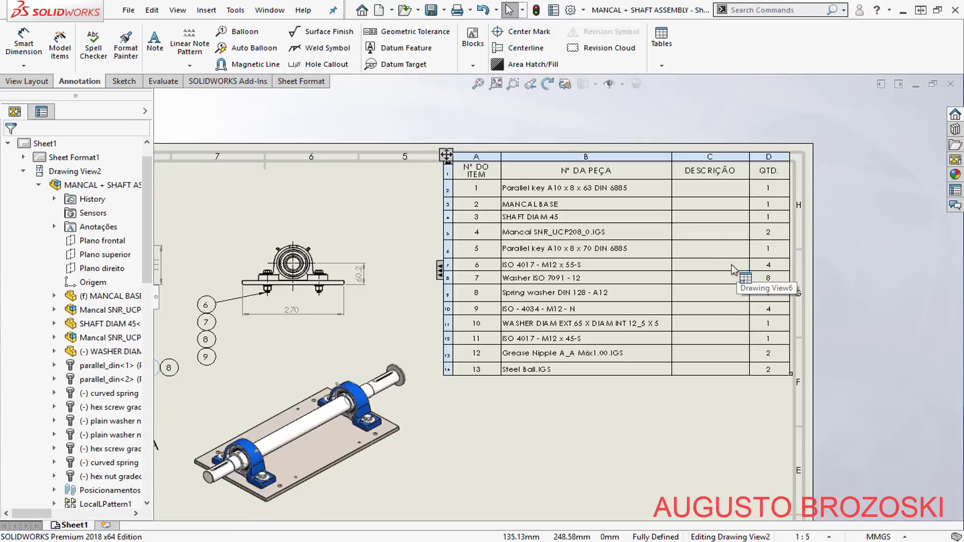
scroll(731, 264, down, 2)
scroll(475, 439, up, 2)
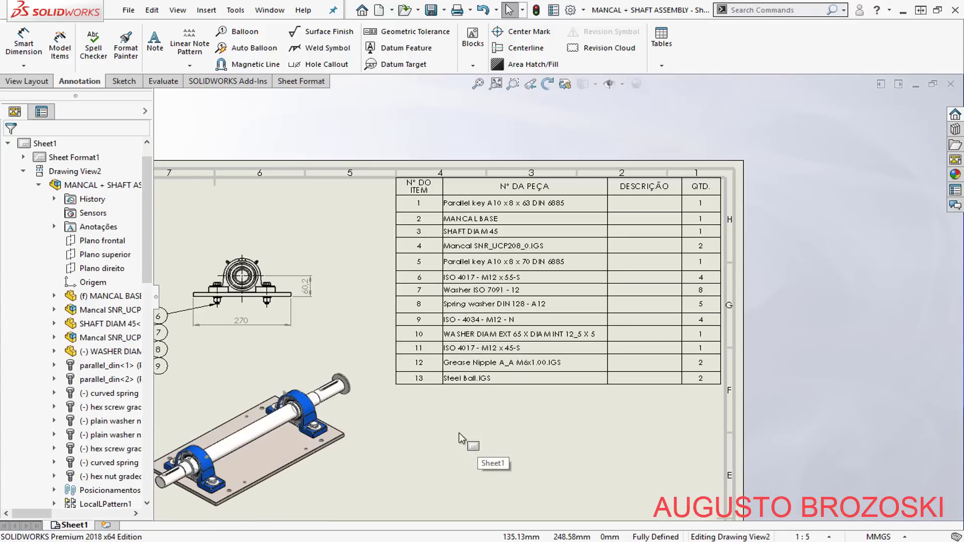
click(420, 382)
mouse_move(405, 413)
middle_down()
mouse_move(538, 406)
mouse_move(557, 415)
mouse_move(501, 430)
middle_up()
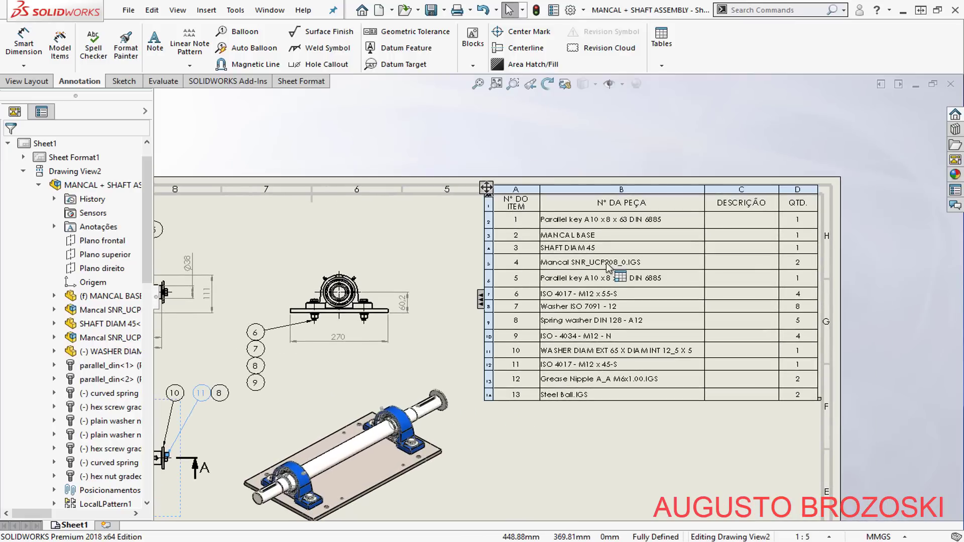
scroll(540, 396, down, 3)
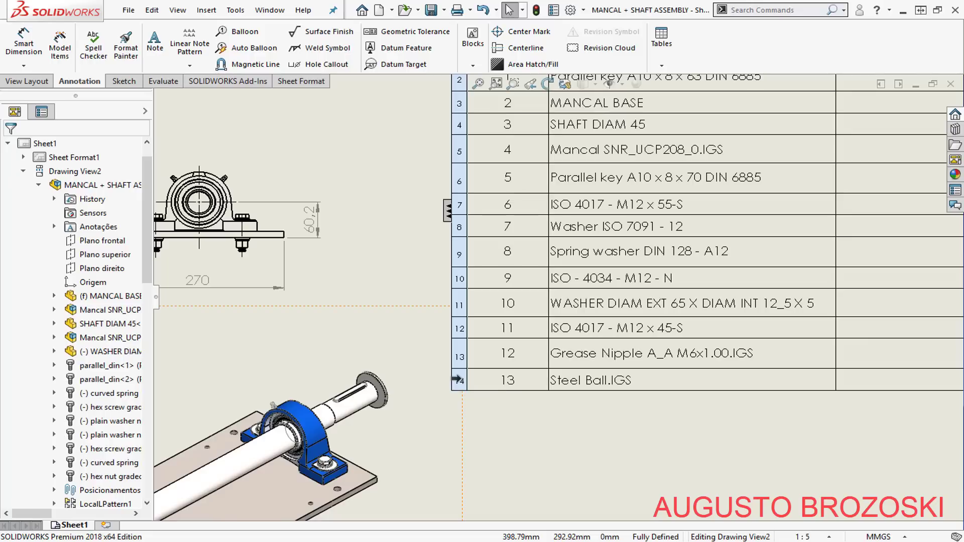
click(457, 379)
right_click(457, 379)
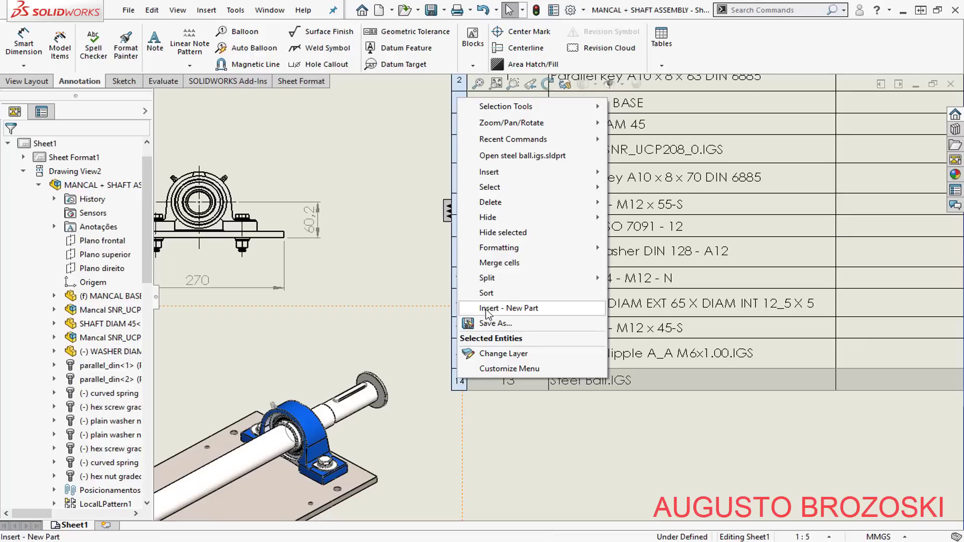
mouse_move(494, 205)
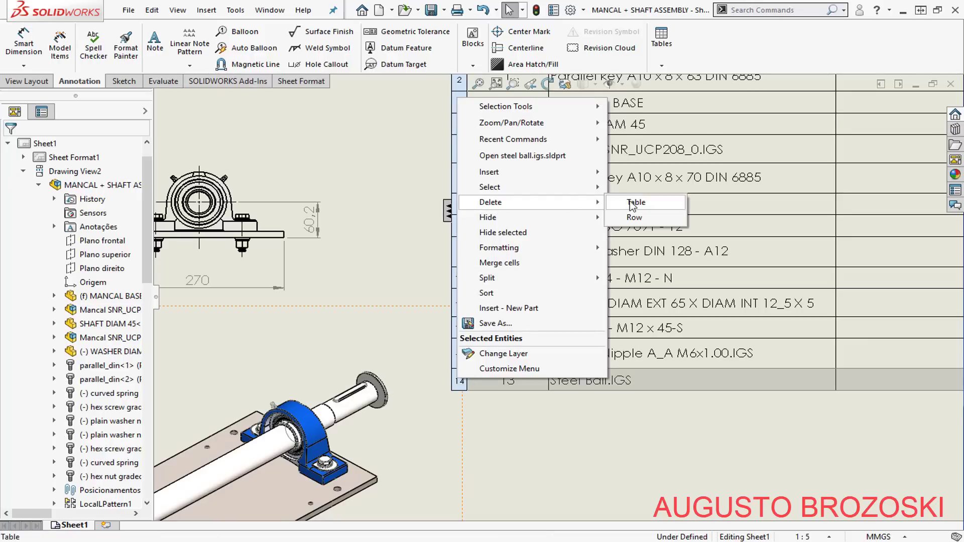
click(634, 217)
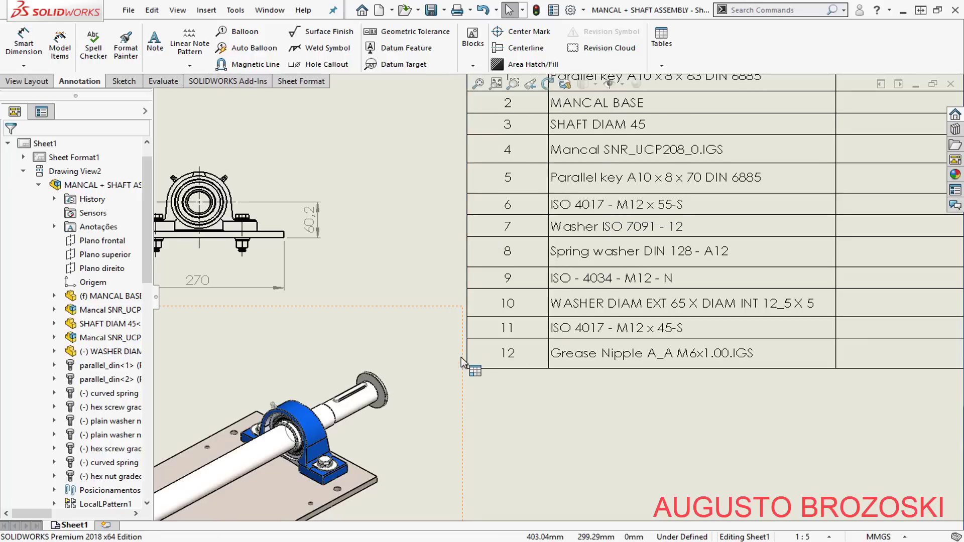
Delete the Grease Nipple A_A M6x1.00.IGS row from the bill of materials.
click(458, 354)
right_click(458, 354)
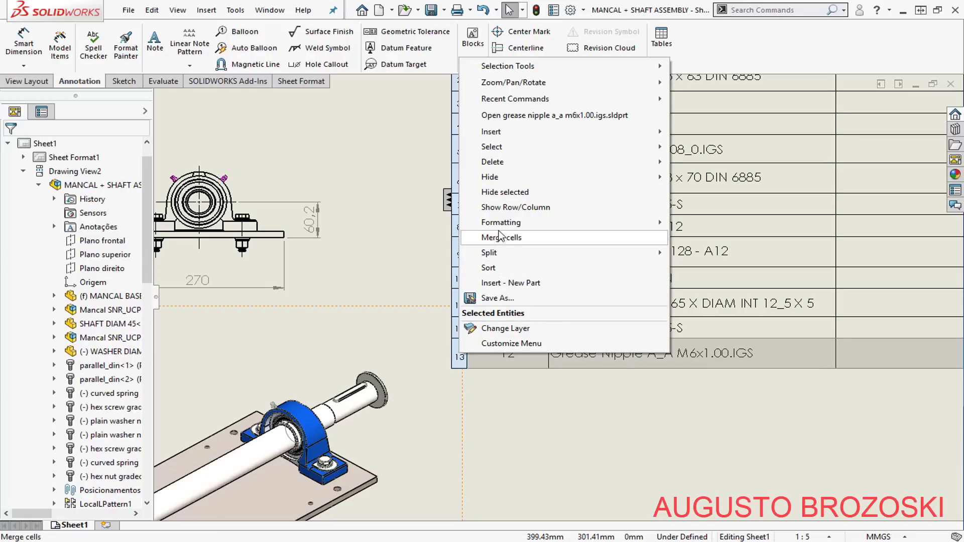
mouse_move(545, 159)
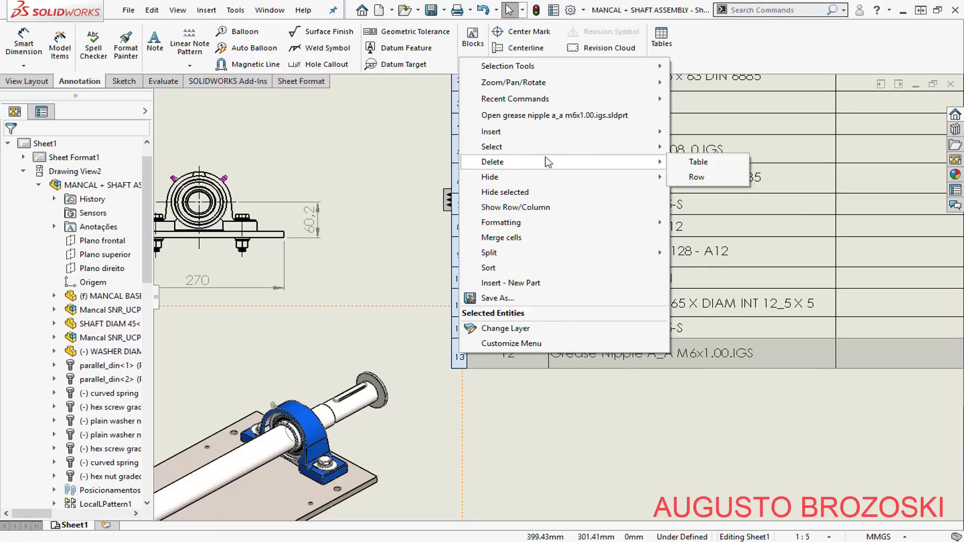
click(701, 176)
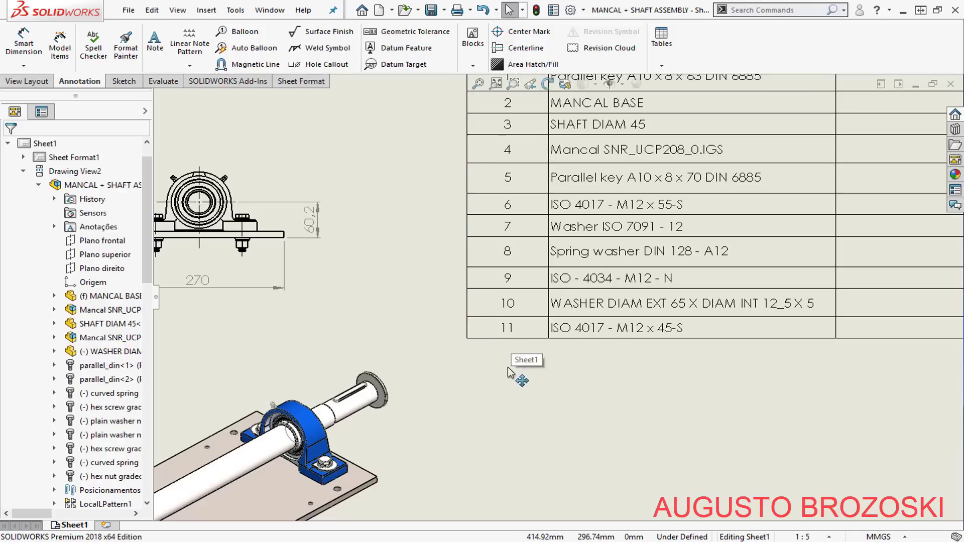
Move the MANCAL BASE row above the Parallel key A10 x 8 x 63 row and check the section view's balloons.
scroll(515, 378, up, 4)
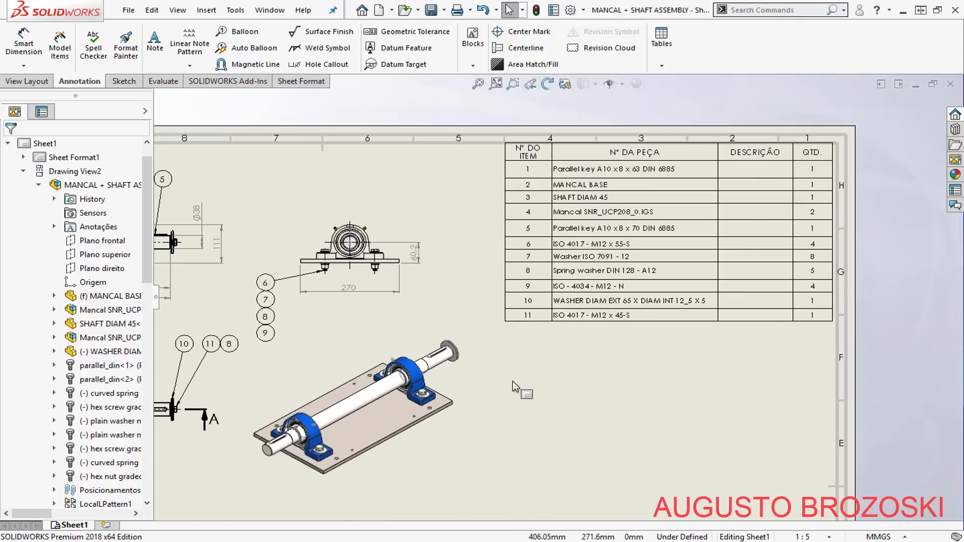
scroll(572, 319, down, 5)
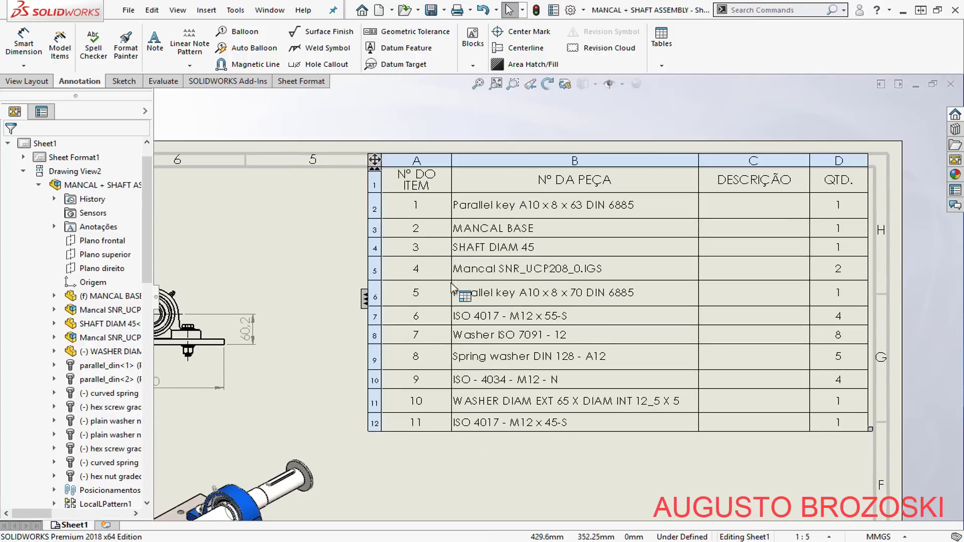
scroll(452, 287, down, 2)
middle_drag(406, 298, 390, 331)
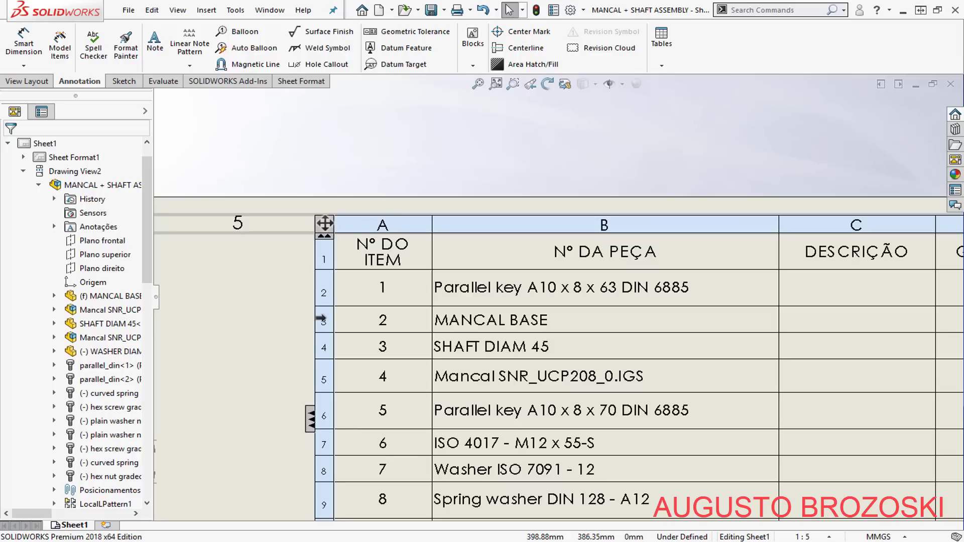
drag(320, 318, 320, 259)
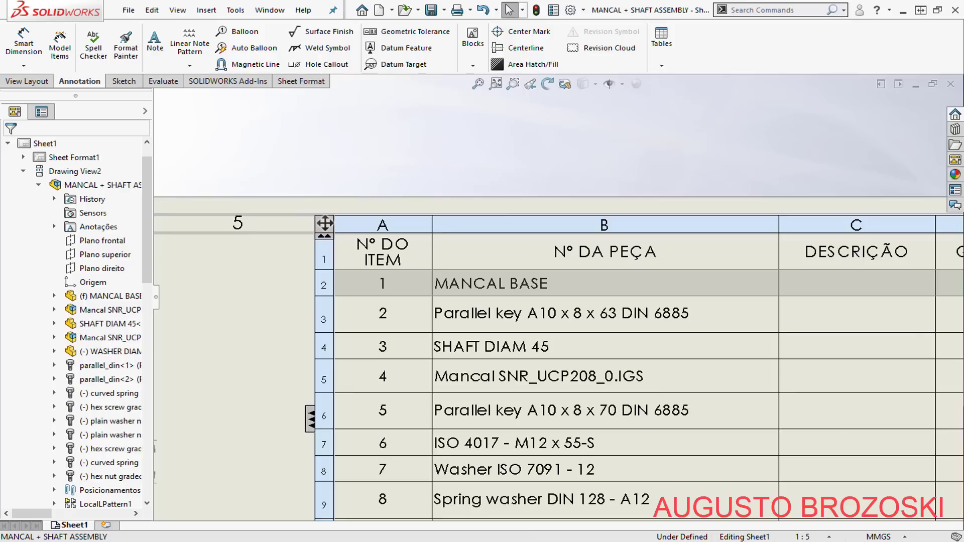
click(459, 354)
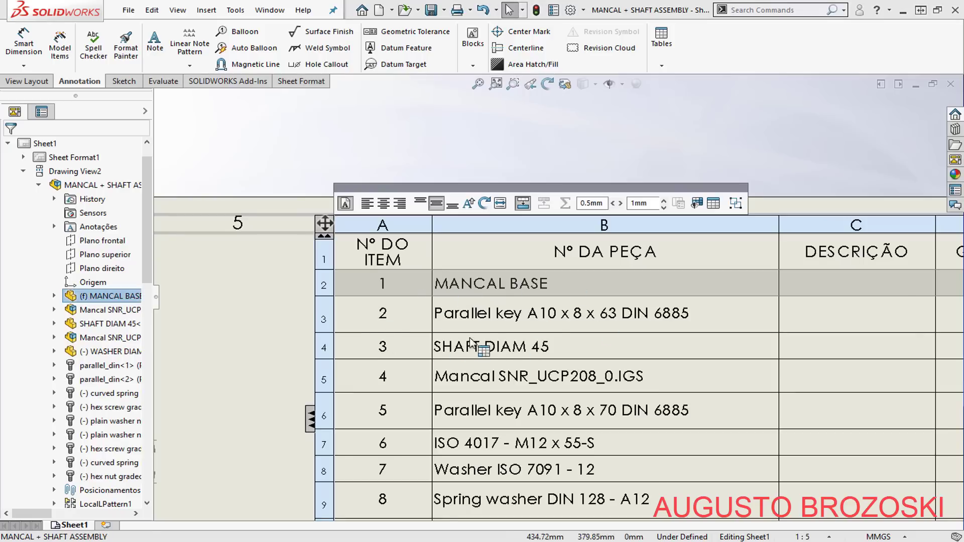
scroll(552, 334, up, 3)
scroll(561, 326, up, 4)
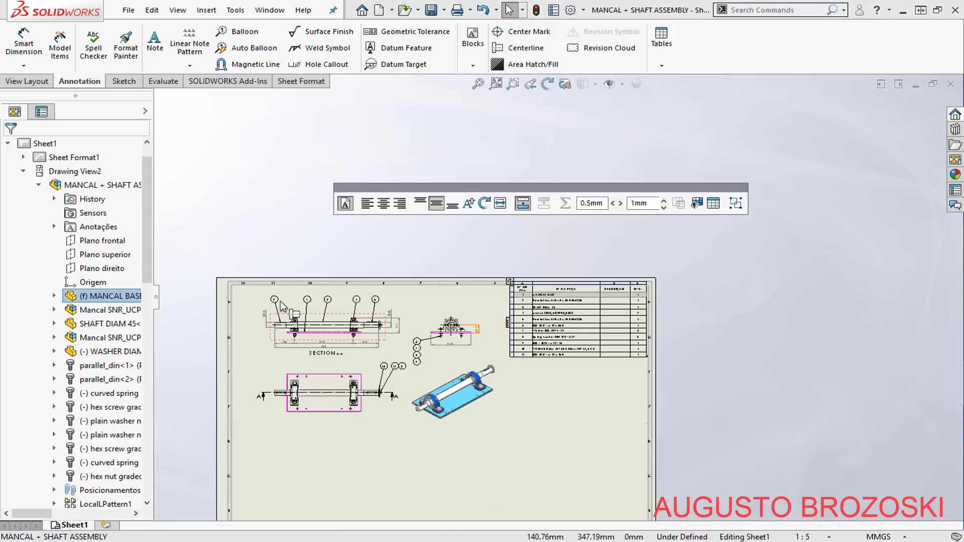
scroll(357, 315, down, 6)
scroll(358, 312, down, 2)
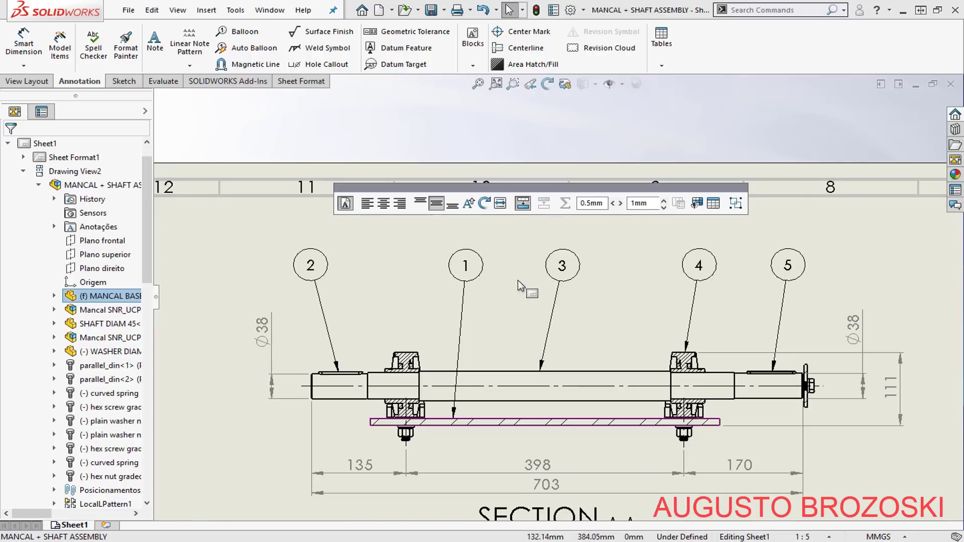
Move the MANCAL BASE row below the Parallel key A10 x 8 x 63 DIN 6885 row in the bill of materials.
scroll(387, 324, up, 6)
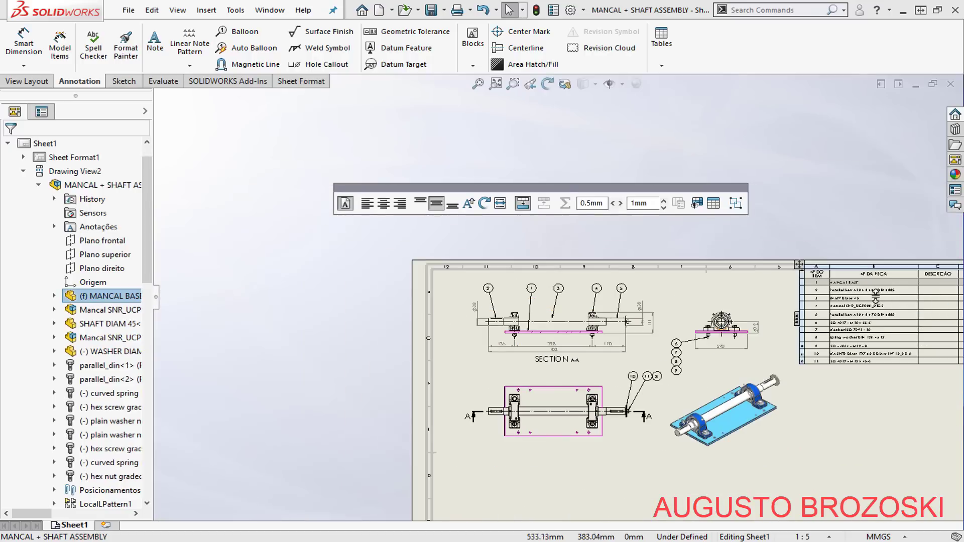
scroll(815, 310, down, 6)
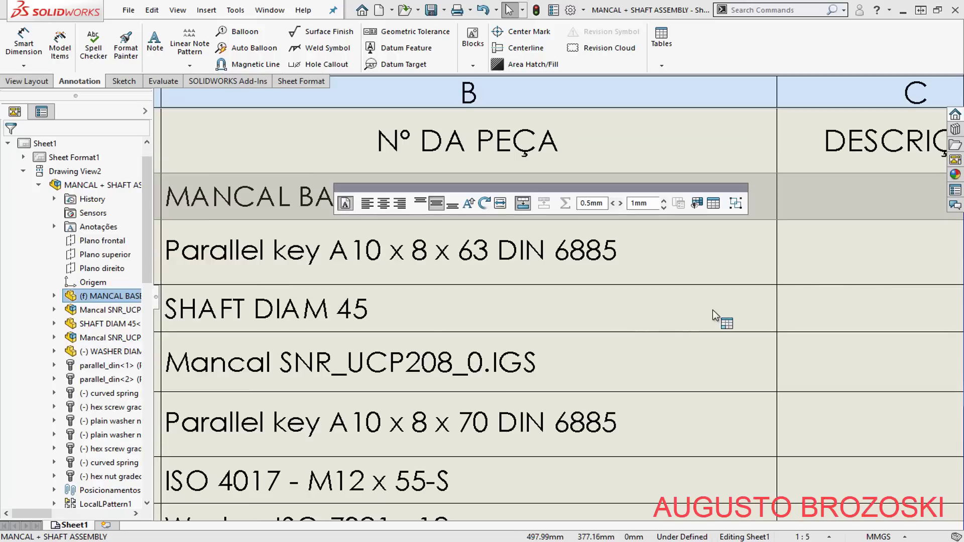
scroll(316, 300, up, 2)
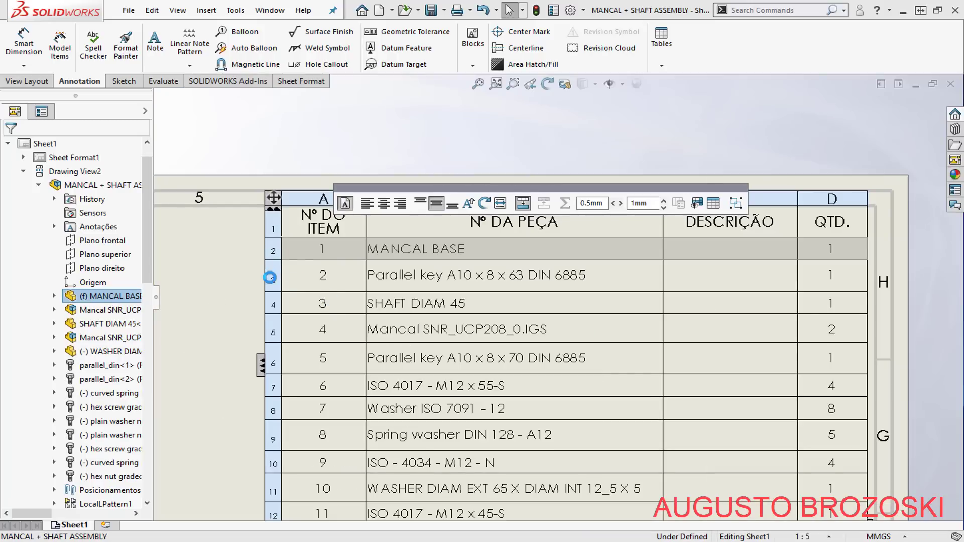
drag(270, 284, 267, 286)
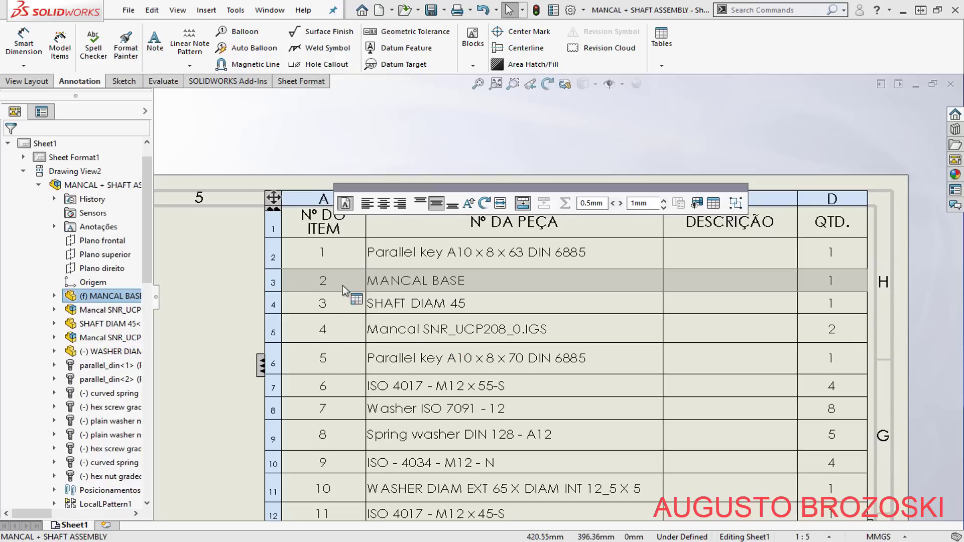
scroll(540, 329, up, 4)
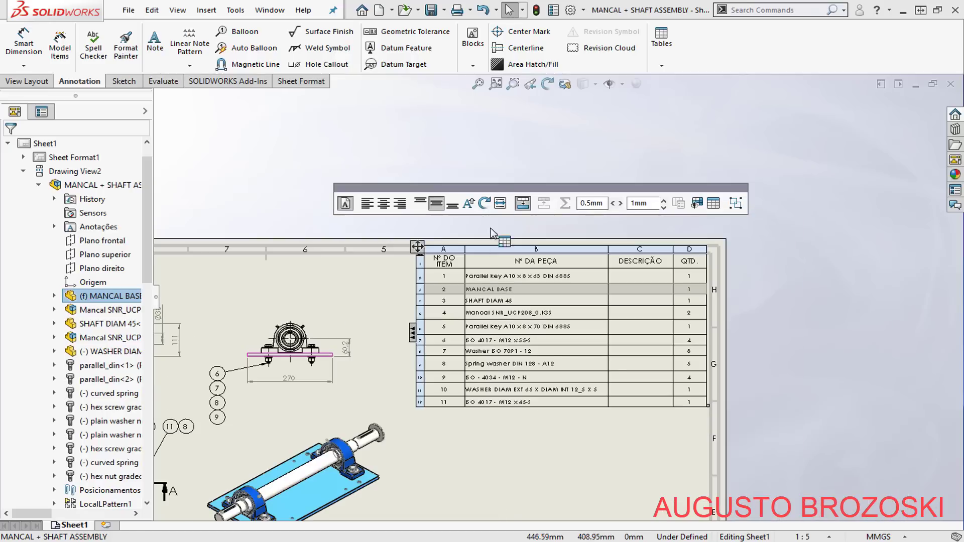
click(496, 84)
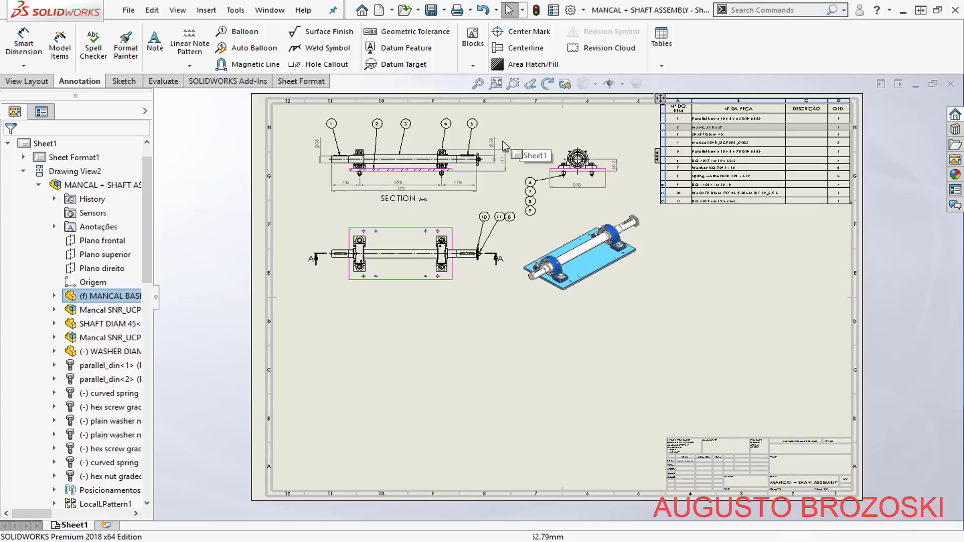
Check the plan view in the reference PDF in Acrobat Reader and dimension the base plate's length below the SOLIDWORKS plan view.
click(537, 11)
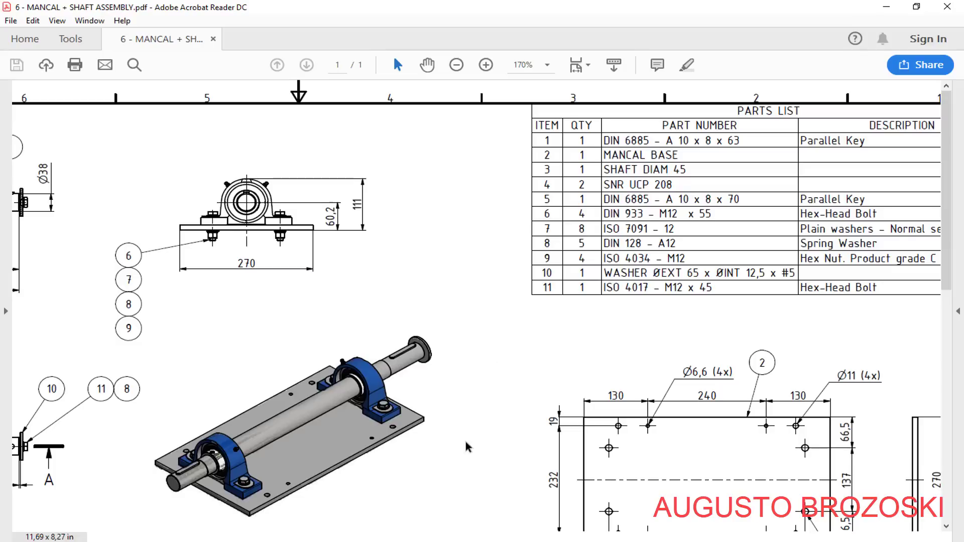
drag(577, 528, 324, 532)
scroll(319, 397, down, 3)
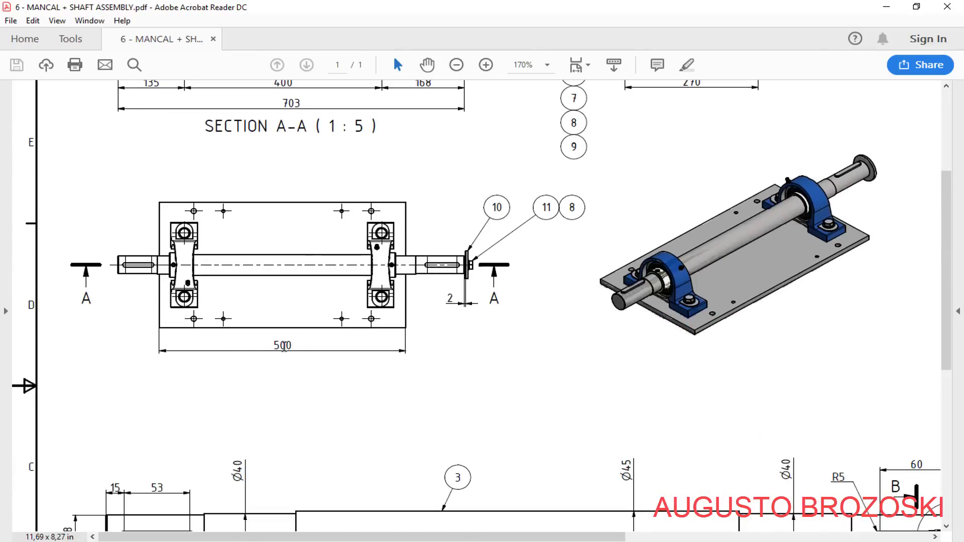
click(886, 8)
click(24, 48)
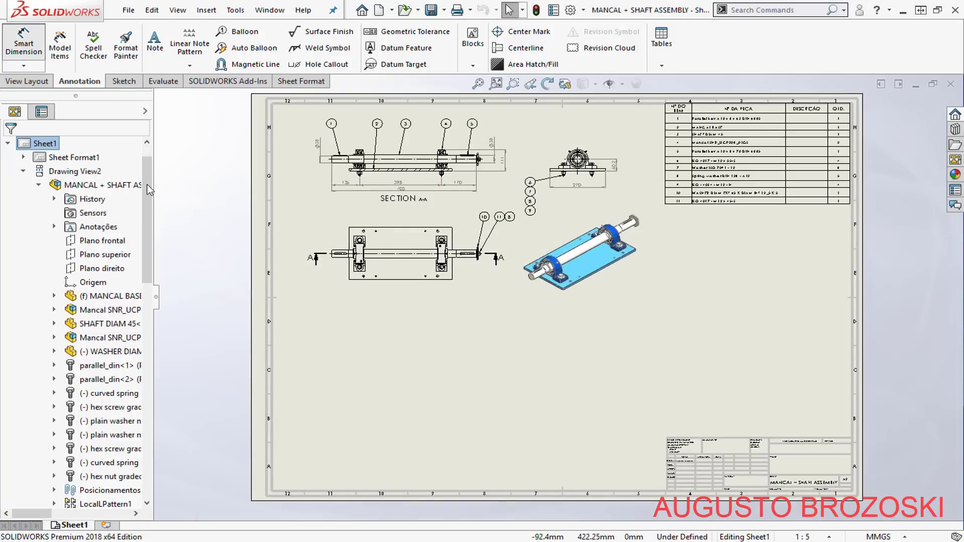
scroll(346, 273, down, 5)
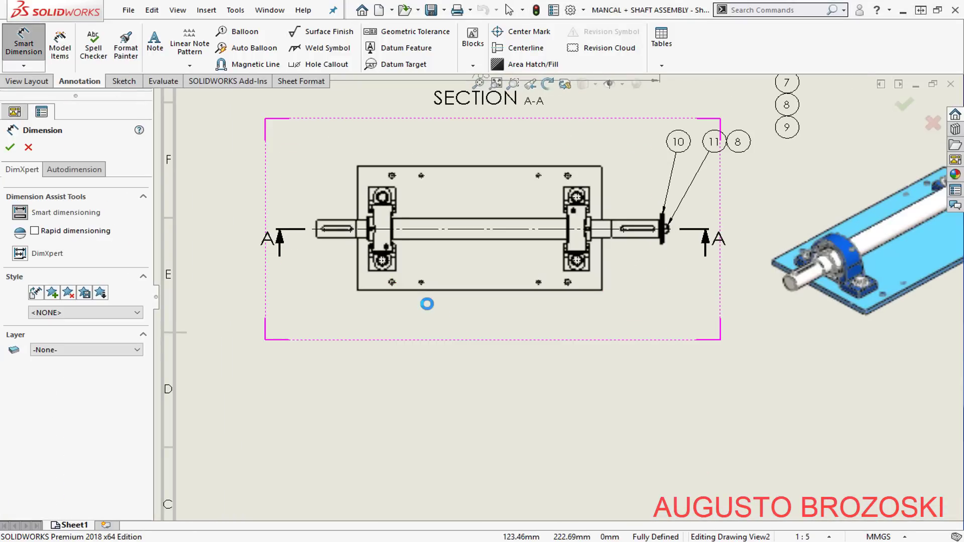
scroll(392, 303, down, 1)
click(388, 287)
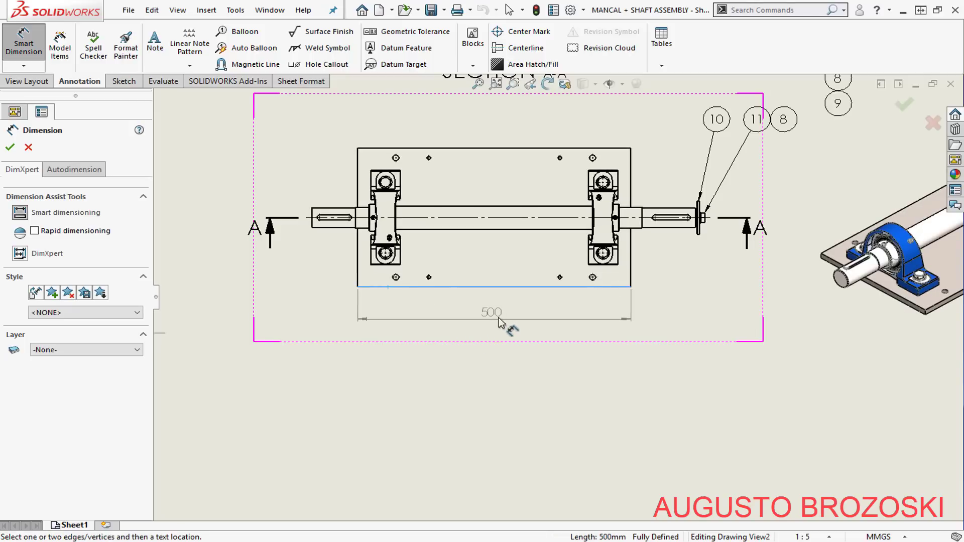
click(499, 323)
Dimension the gap between the shaft's end face and the end washer in the plan view, placing the dimension below the shaft.
scroll(662, 233, down, 5)
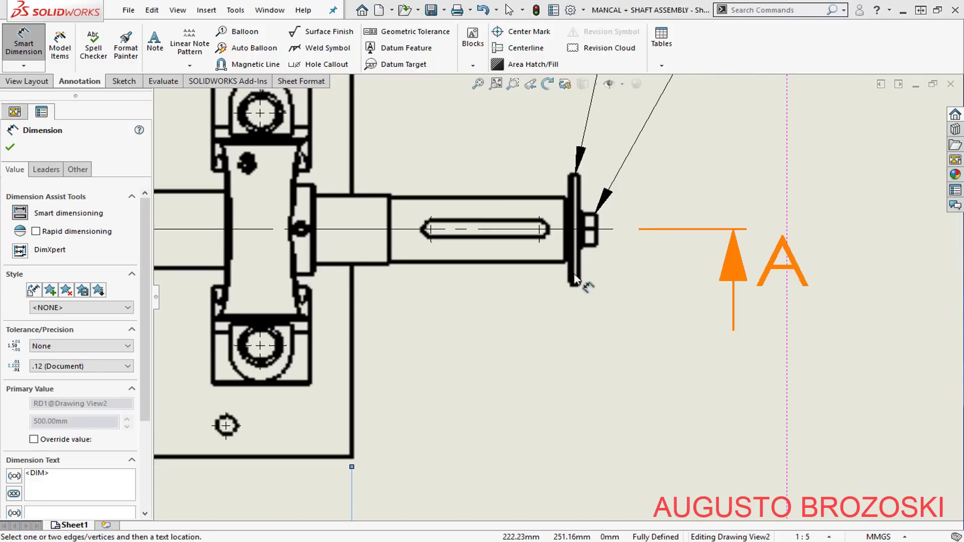
scroll(575, 279, down, 5)
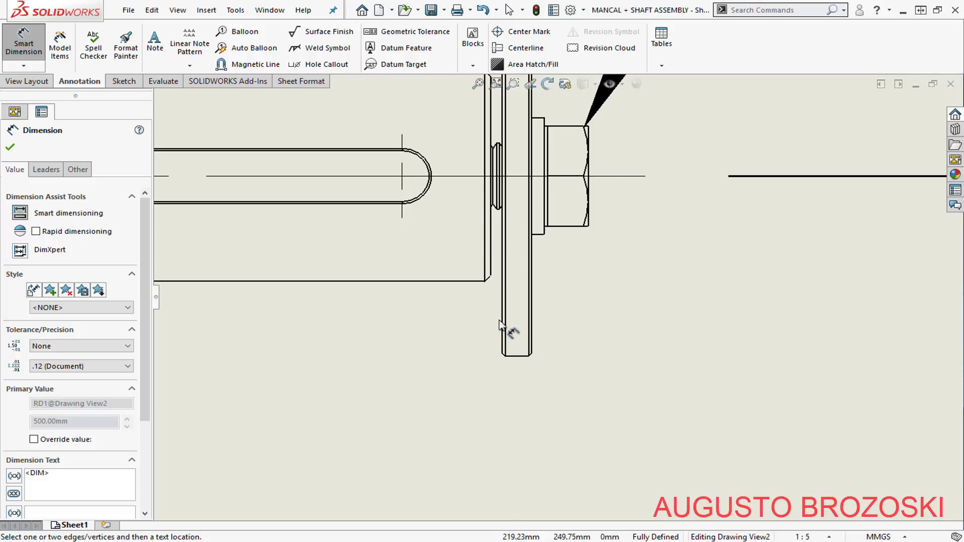
click(502, 323)
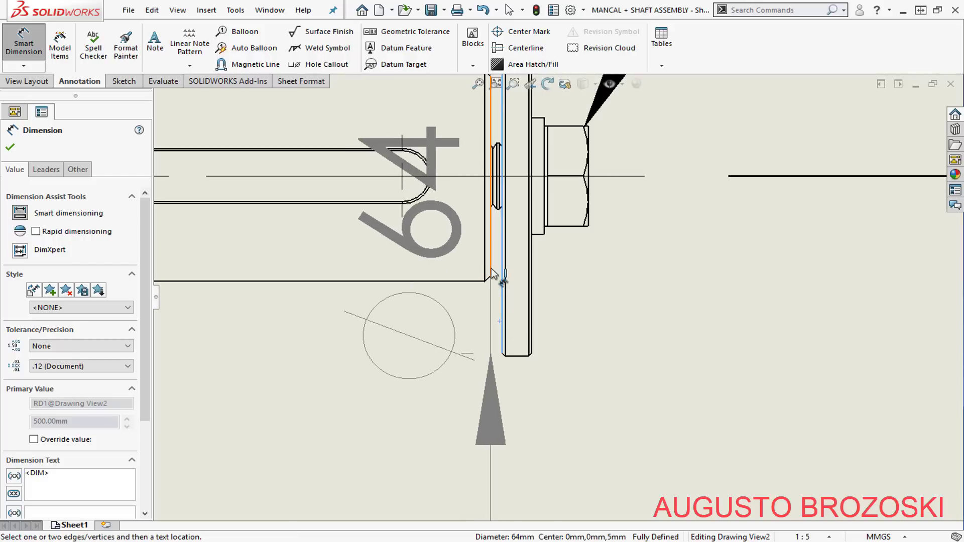
click(490, 268)
scroll(497, 293, up, 8)
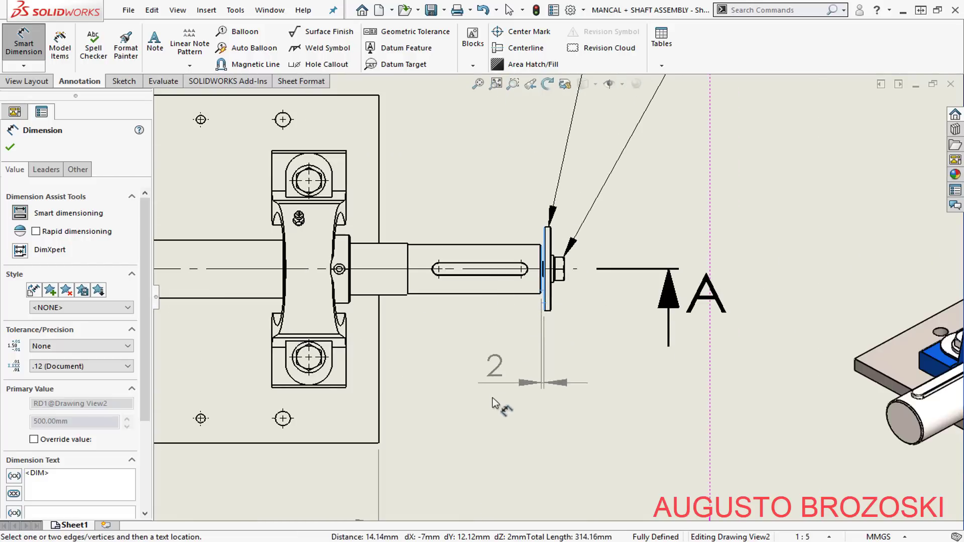
click(478, 409)
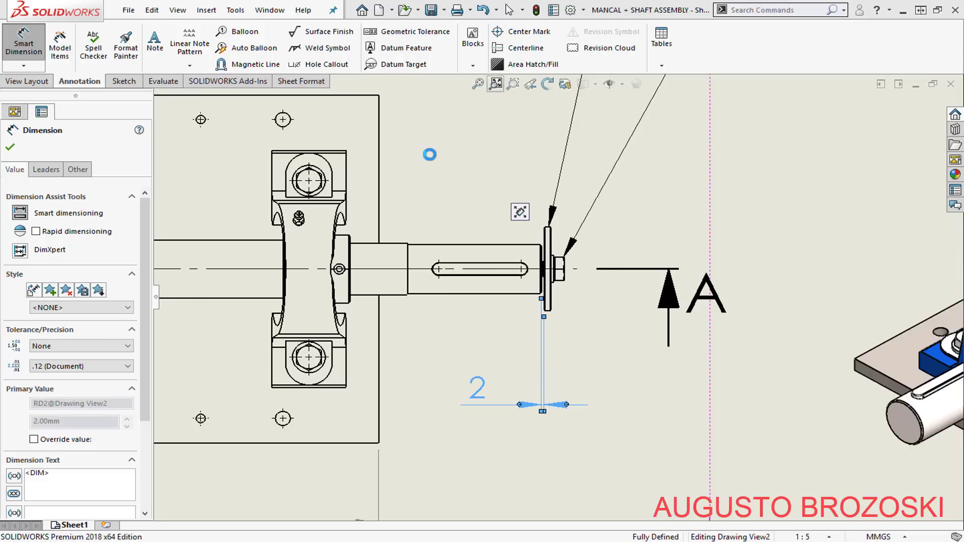
click(496, 84)
key(Escape)
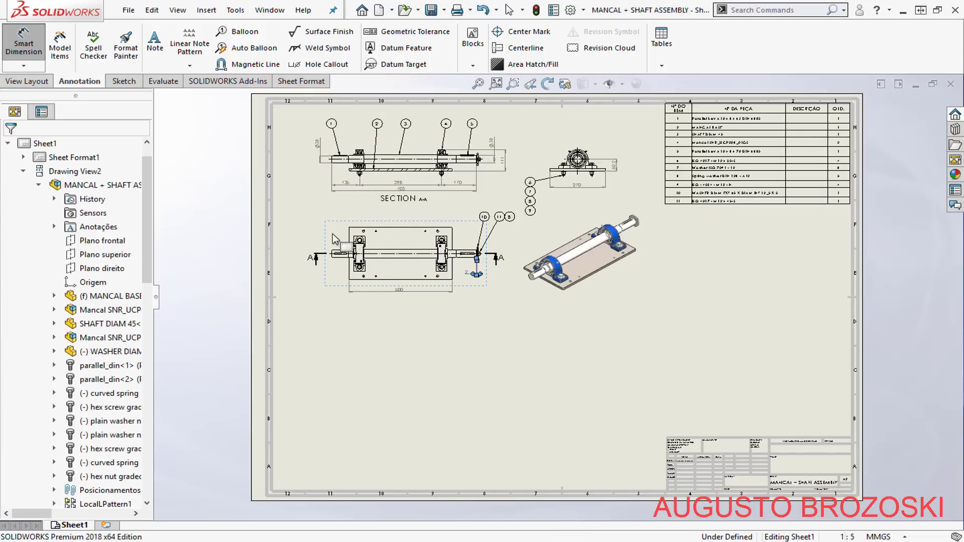
key(Escape)
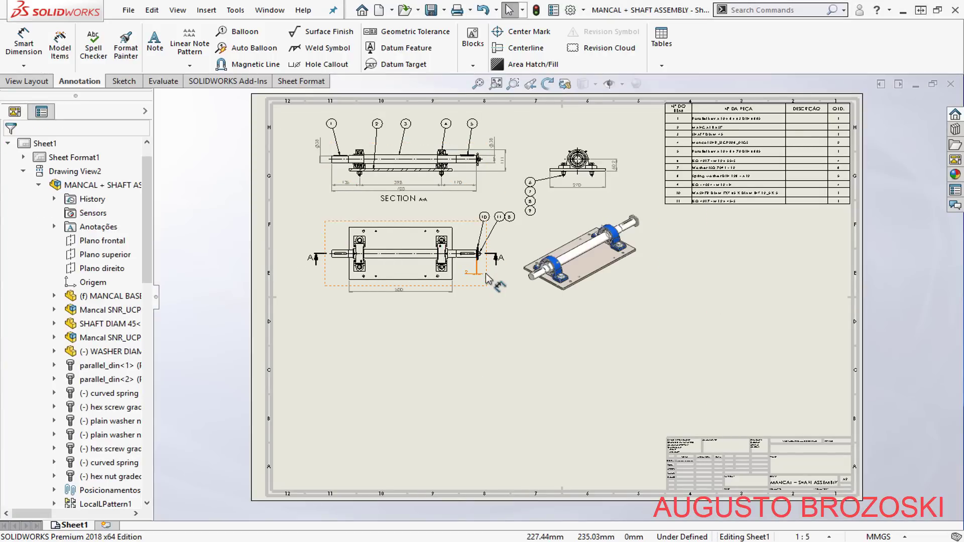